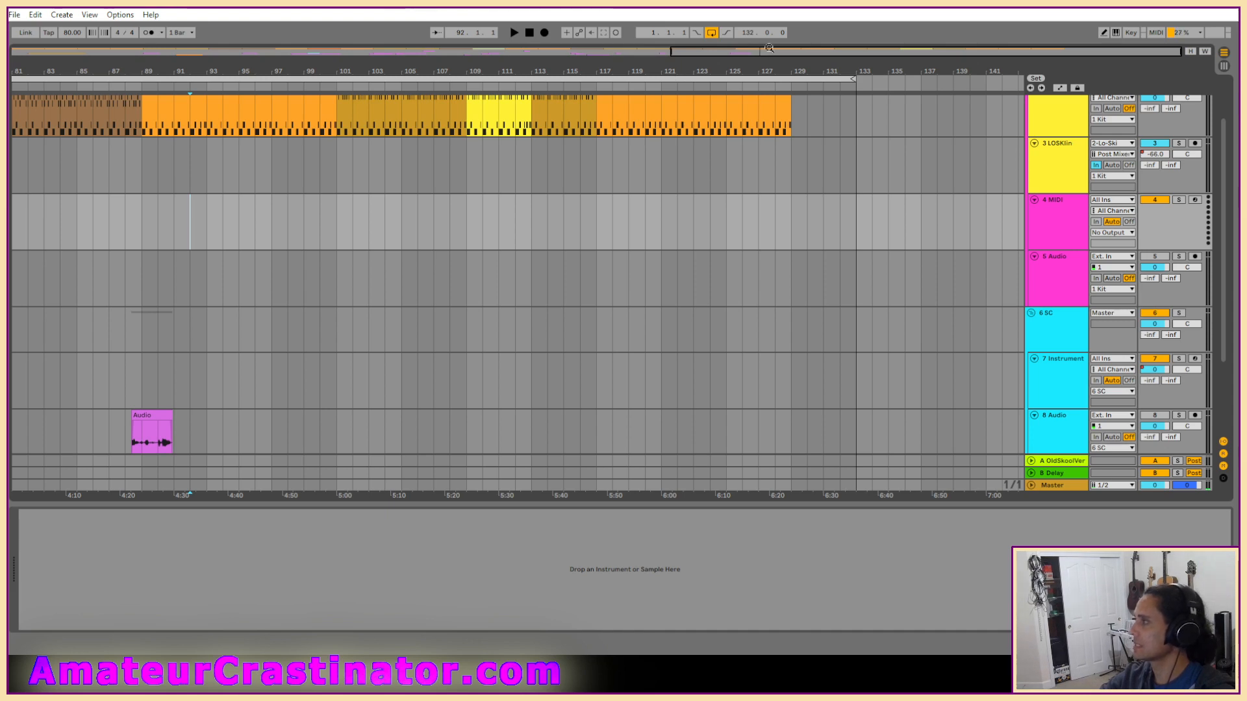
# Step: Bring up the dialog for opening a Live Set, showing the Live Recordings folder
pyautogui.moveTo(768, 50); pyautogui.dragTo(179, 47)
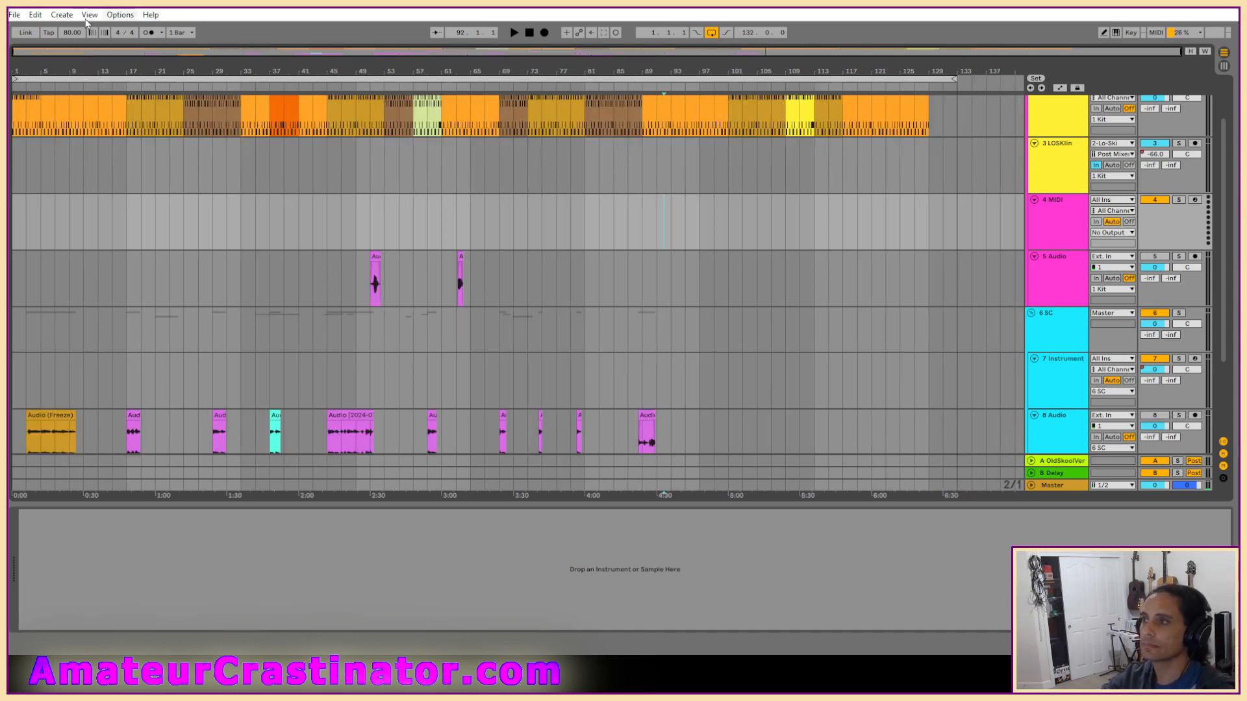
pyautogui.click(14, 14)
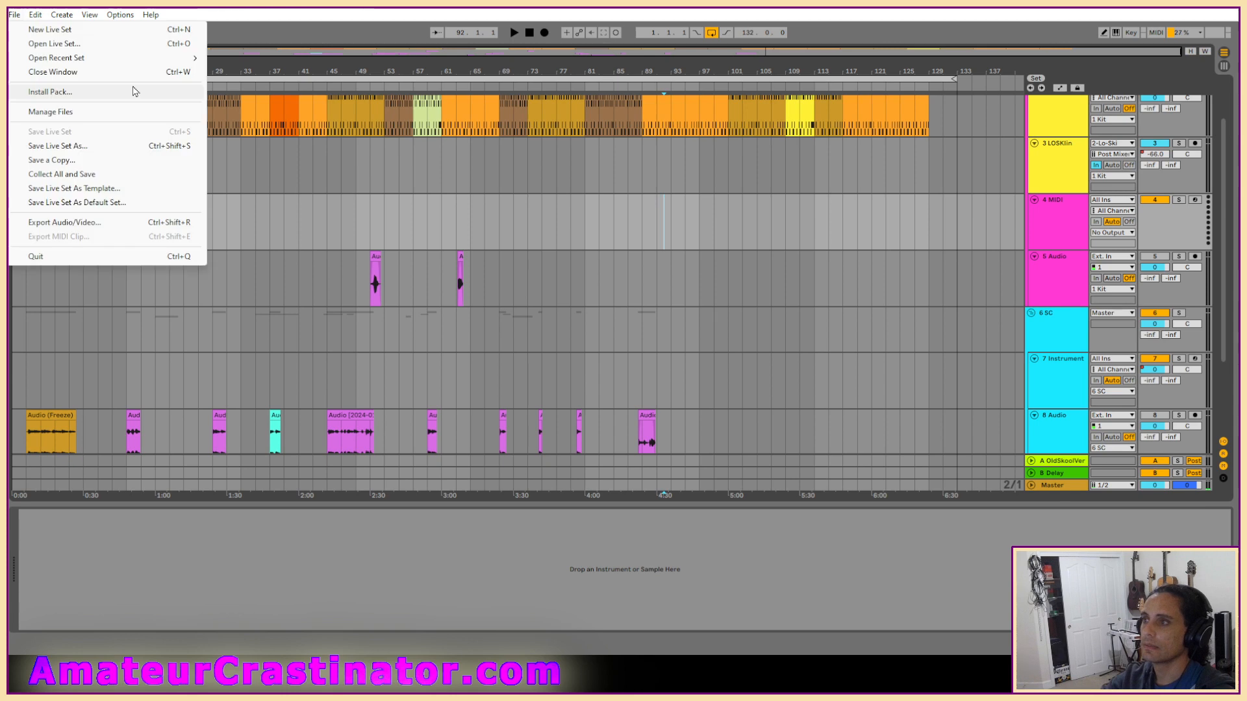
pyautogui.click(54, 44)
pyautogui.click(249, 59)
# Step: Look through the project folders in Live Recordings for a set to open
pyautogui.scroll(-3, 309, 229)
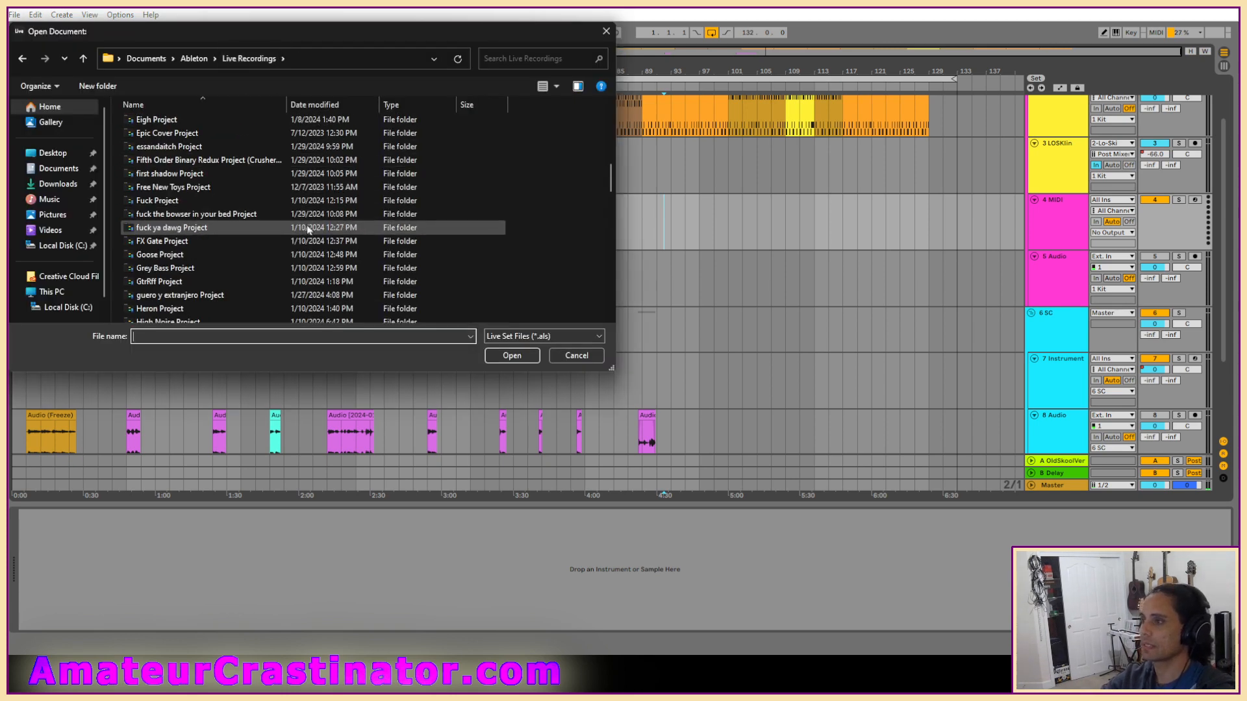
pyautogui.scroll(1, 338, 234)
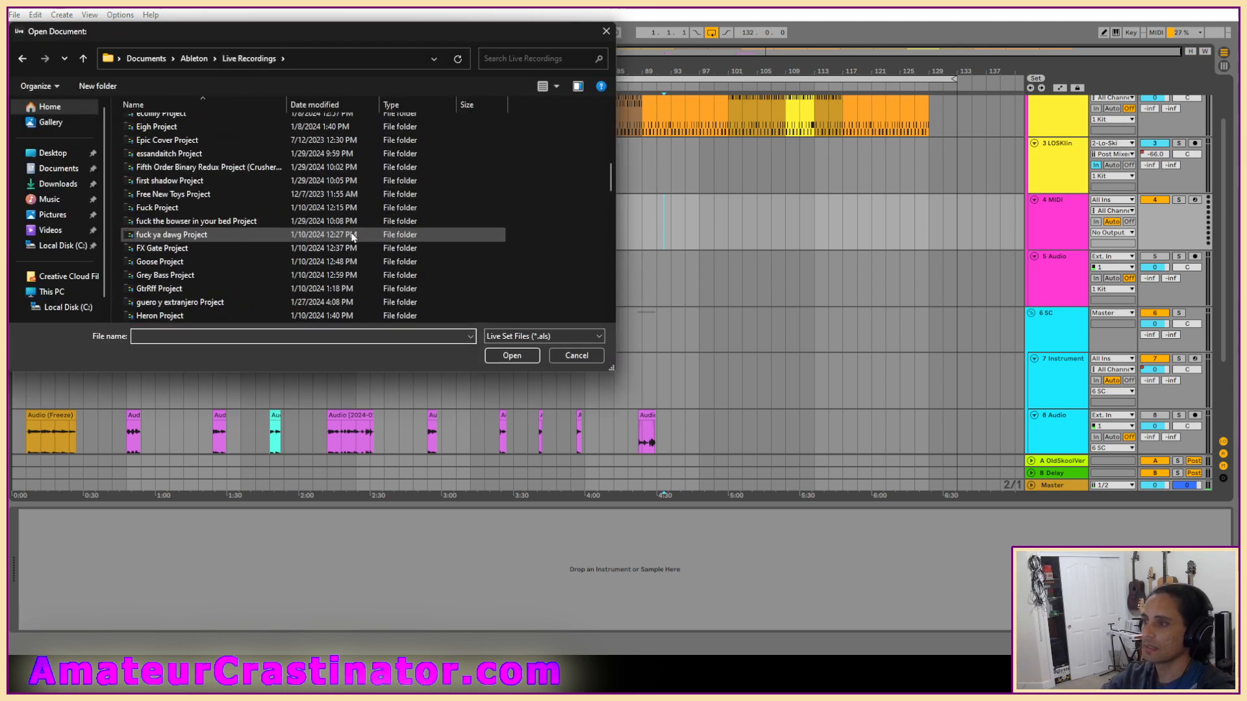
pyautogui.scroll(-5, 325, 233)
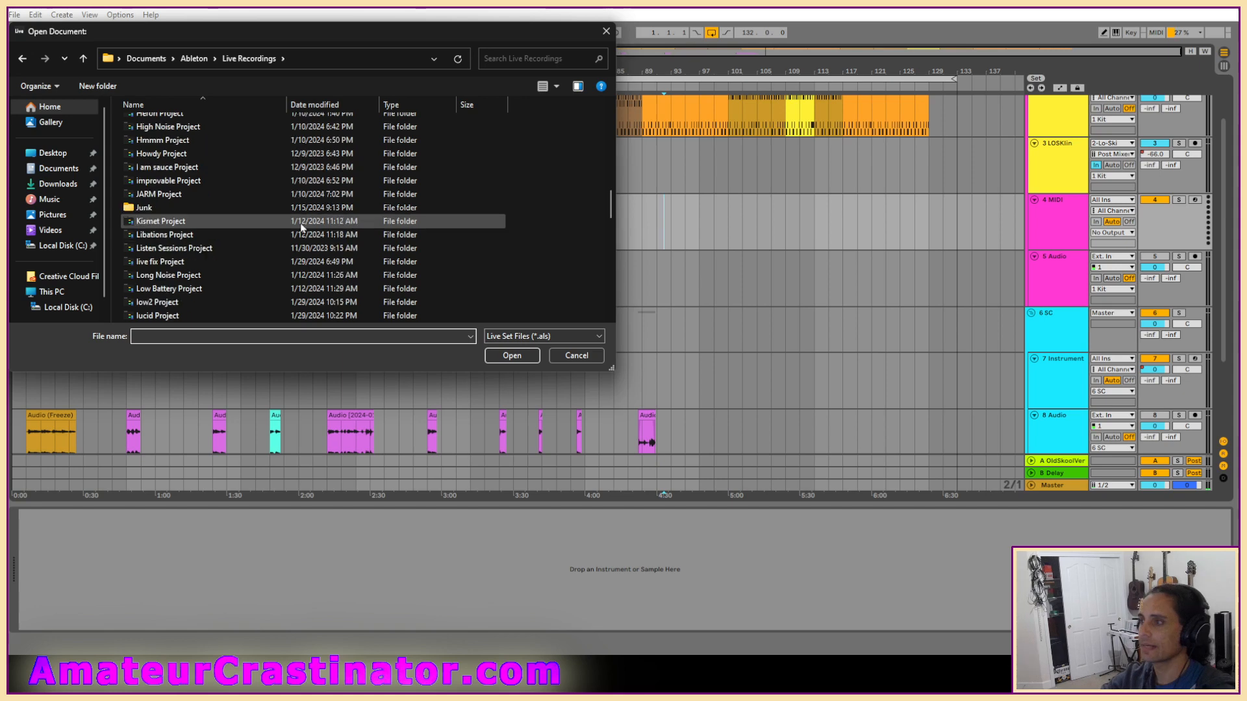
pyautogui.scroll(2, 302, 229)
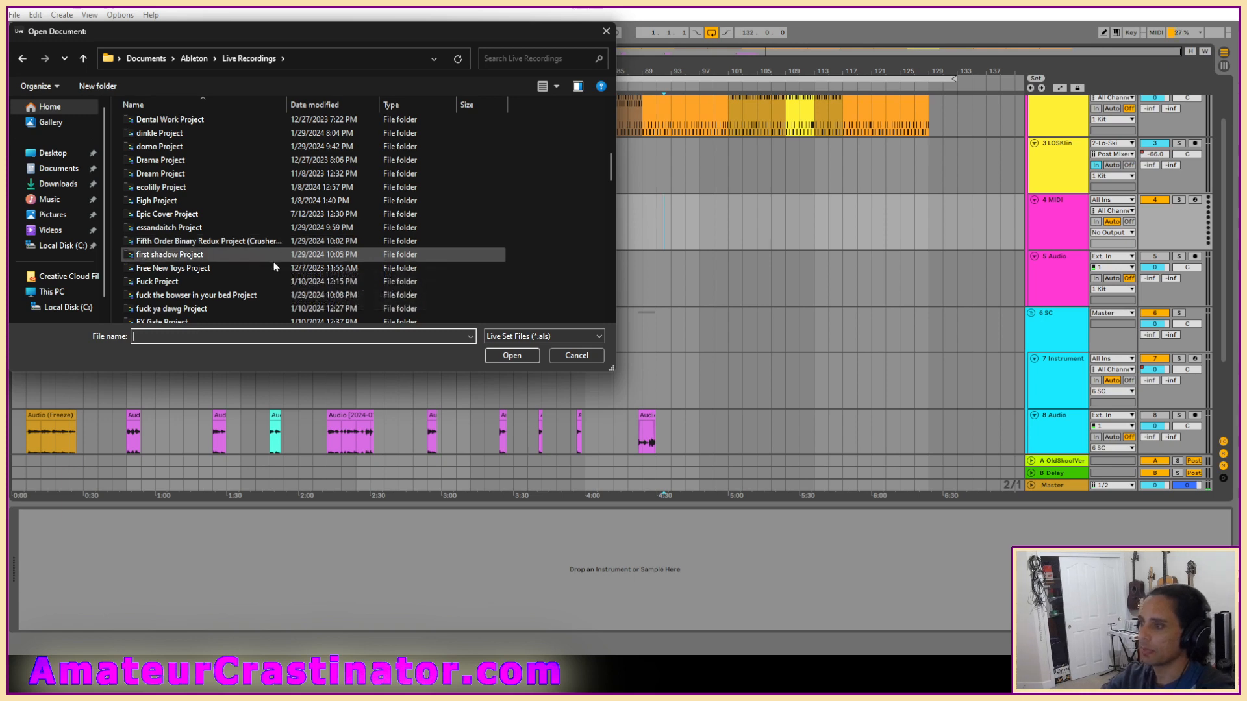
pyautogui.scroll(4, 280, 253)
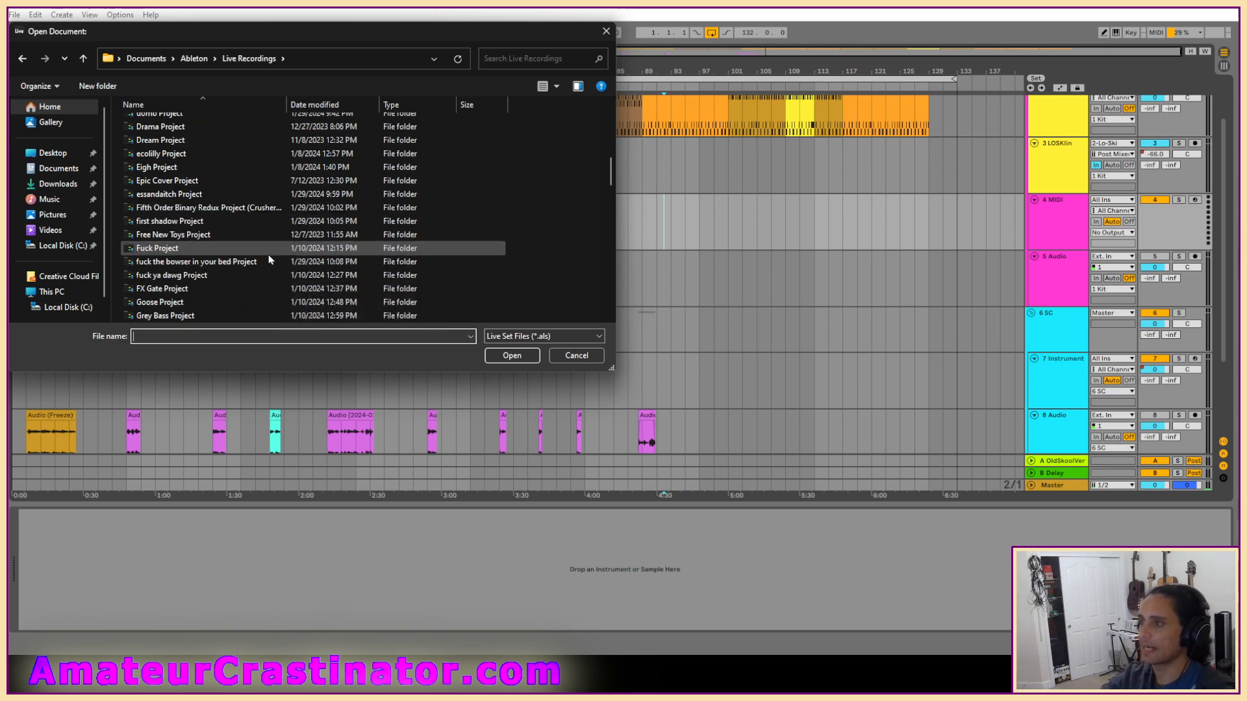
pyautogui.scroll(-1, 269, 259)
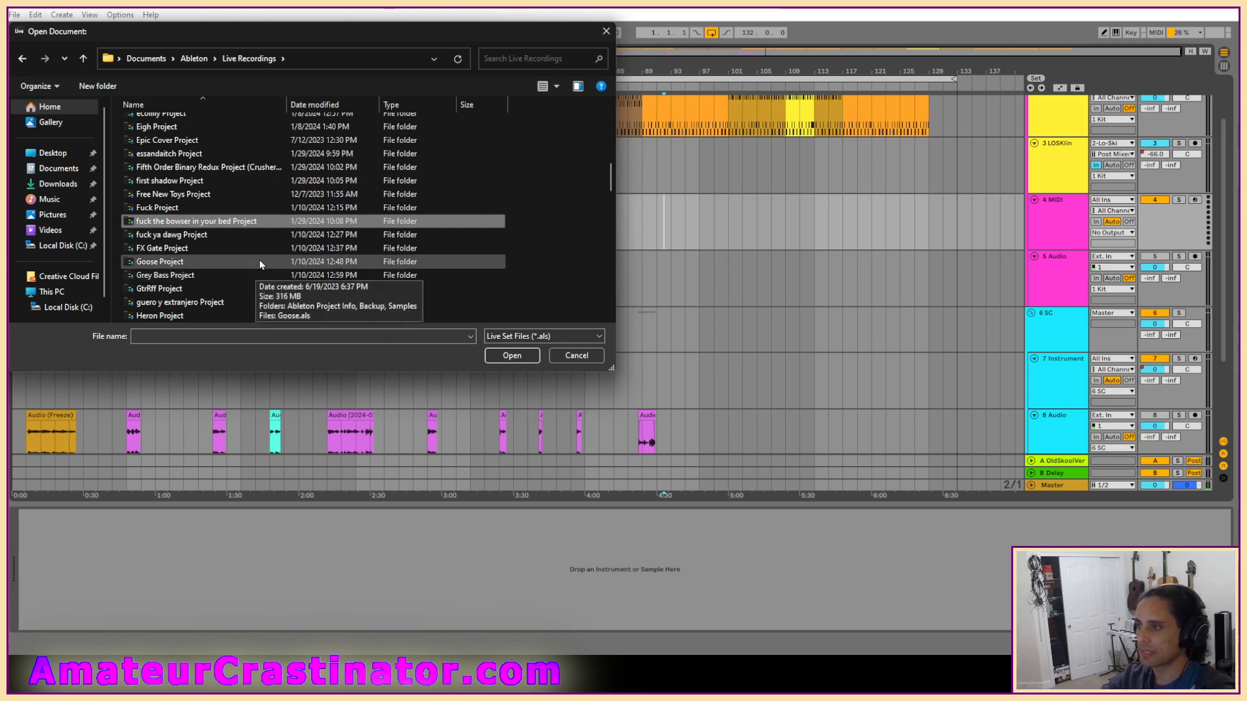
pyautogui.scroll(-1, 259, 260)
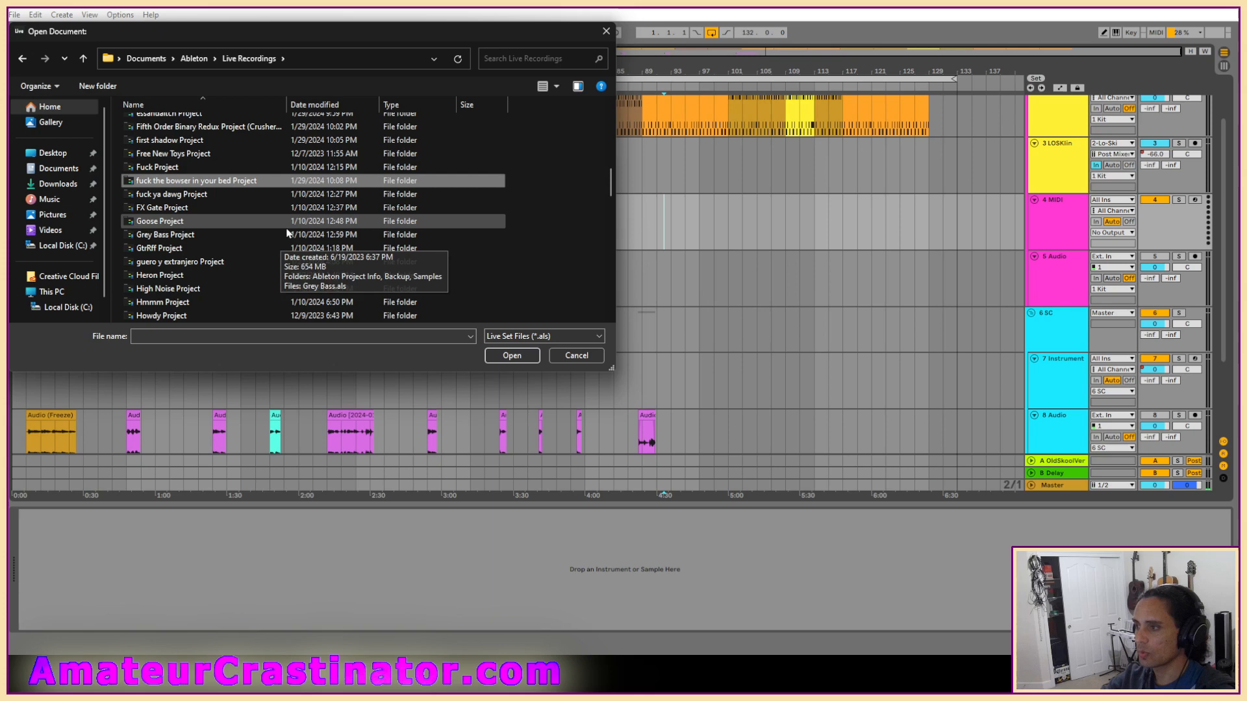
pyautogui.scroll(3, 288, 233)
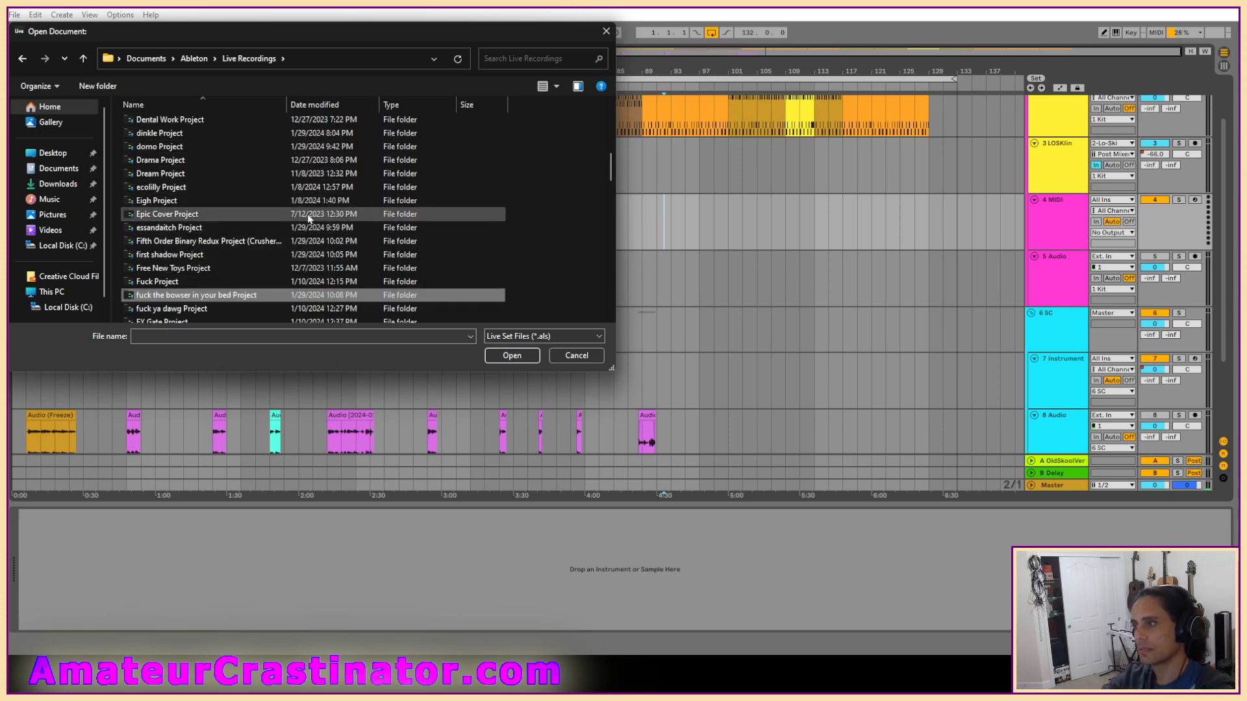
pyautogui.scroll(10, 308, 218)
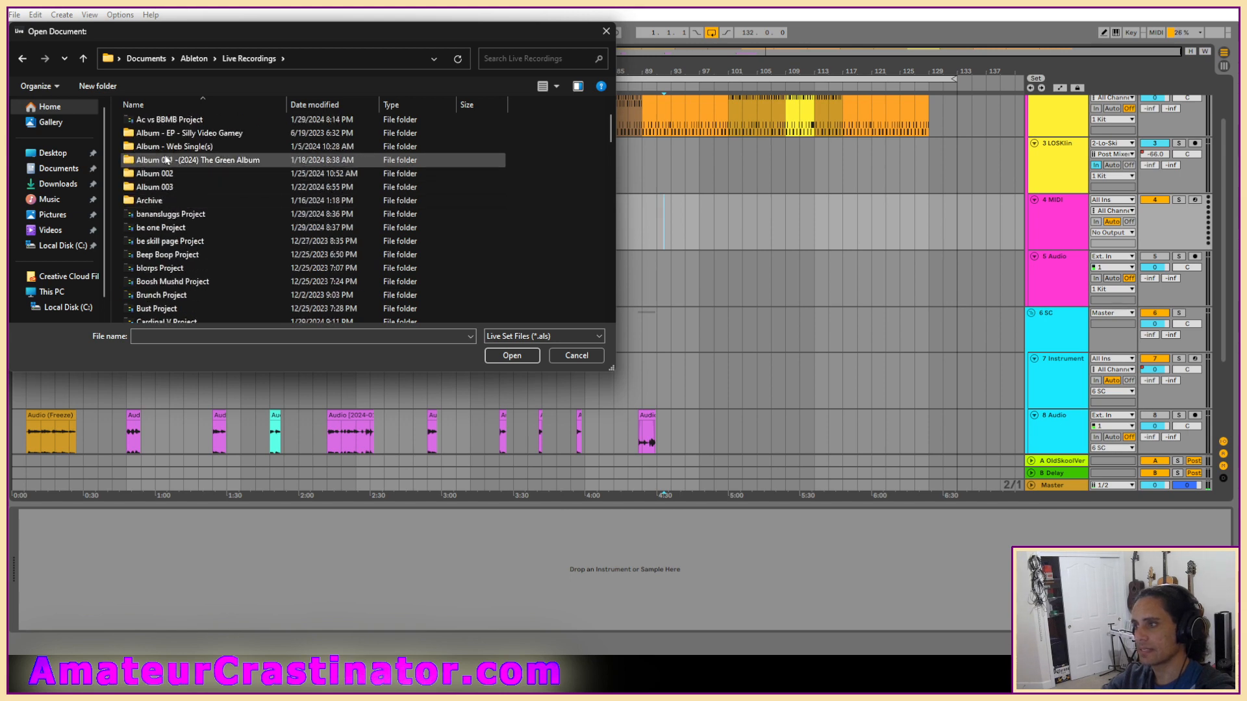
pyautogui.scroll(2, 167, 160)
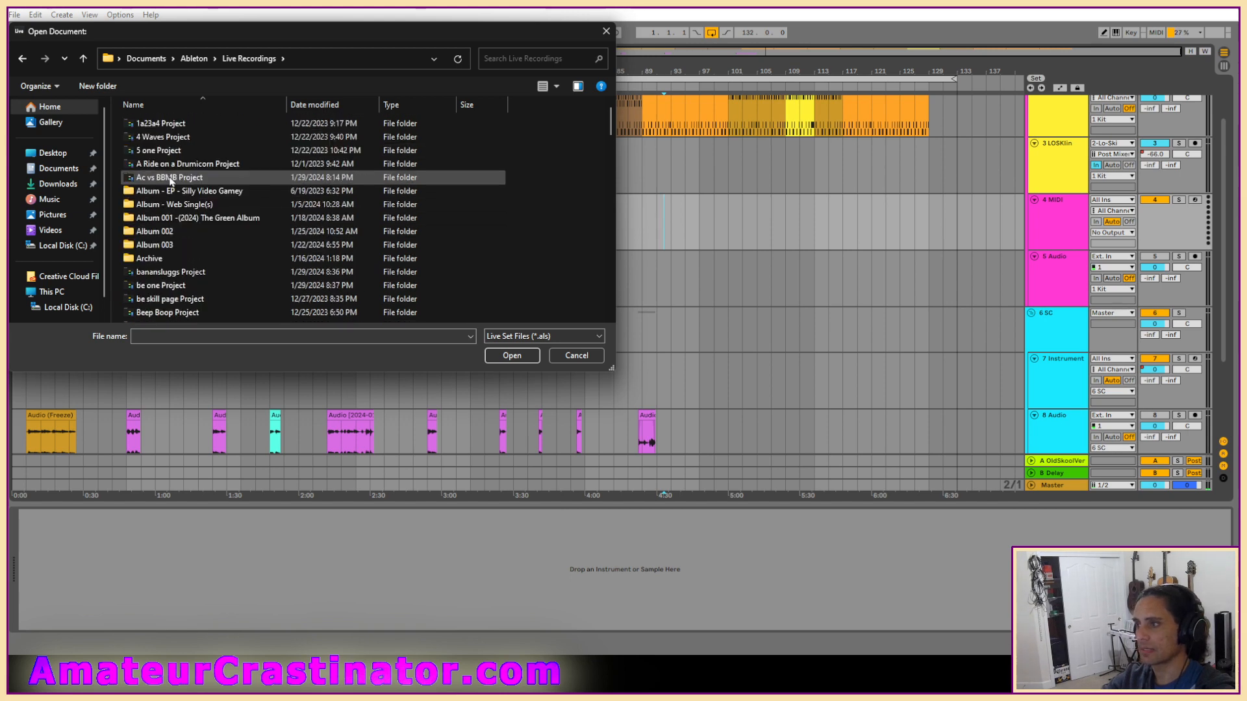
pyautogui.scroll(-5, 171, 181)
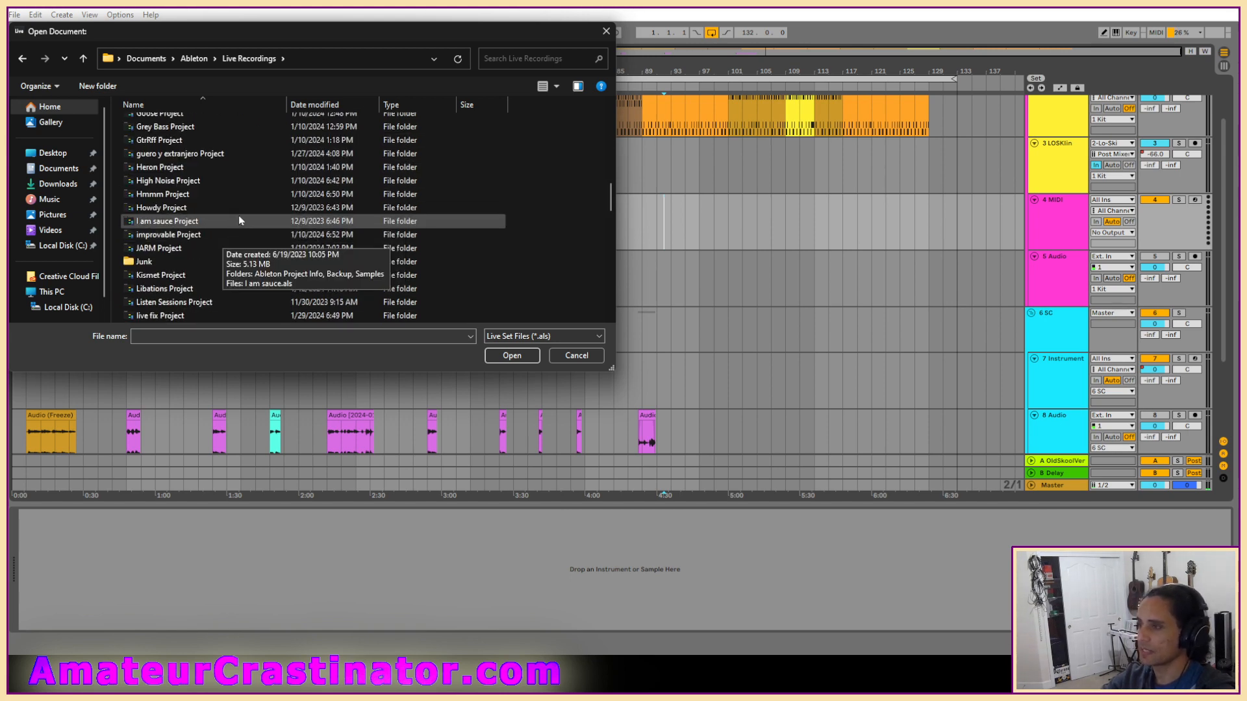
pyautogui.scroll(-5, 239, 216)
pyautogui.scroll(1, 149, 177)
pyautogui.scroll(-1, 191, 211)
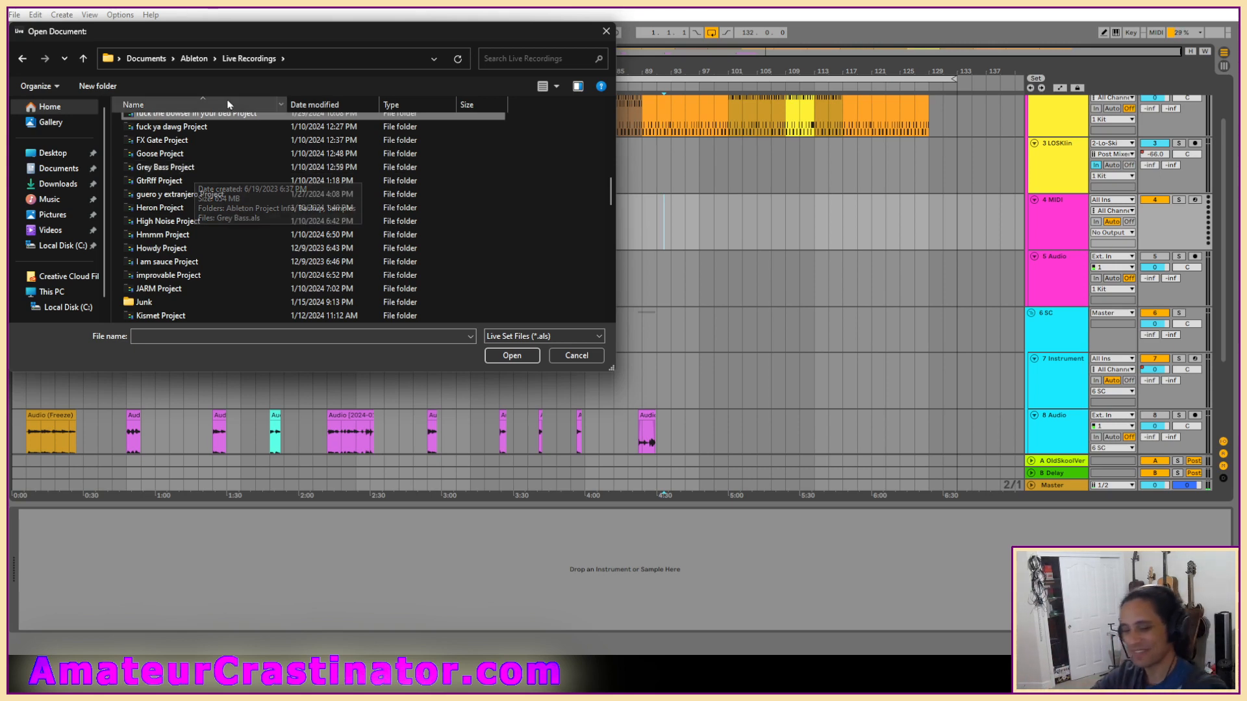
# Step: Open the Live Set stored in the "fuck ya dawg Project" folder
pyautogui.hotkey('alt', 'Tab')
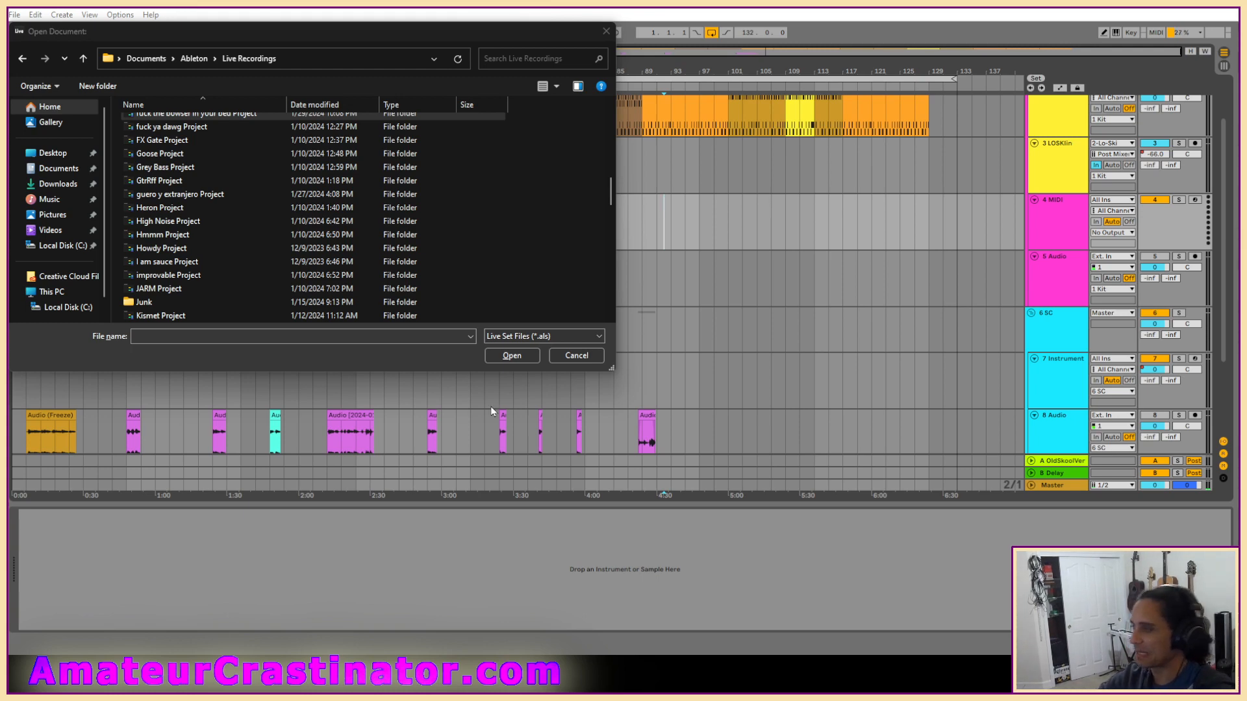
pyautogui.scroll(2, 328, 235)
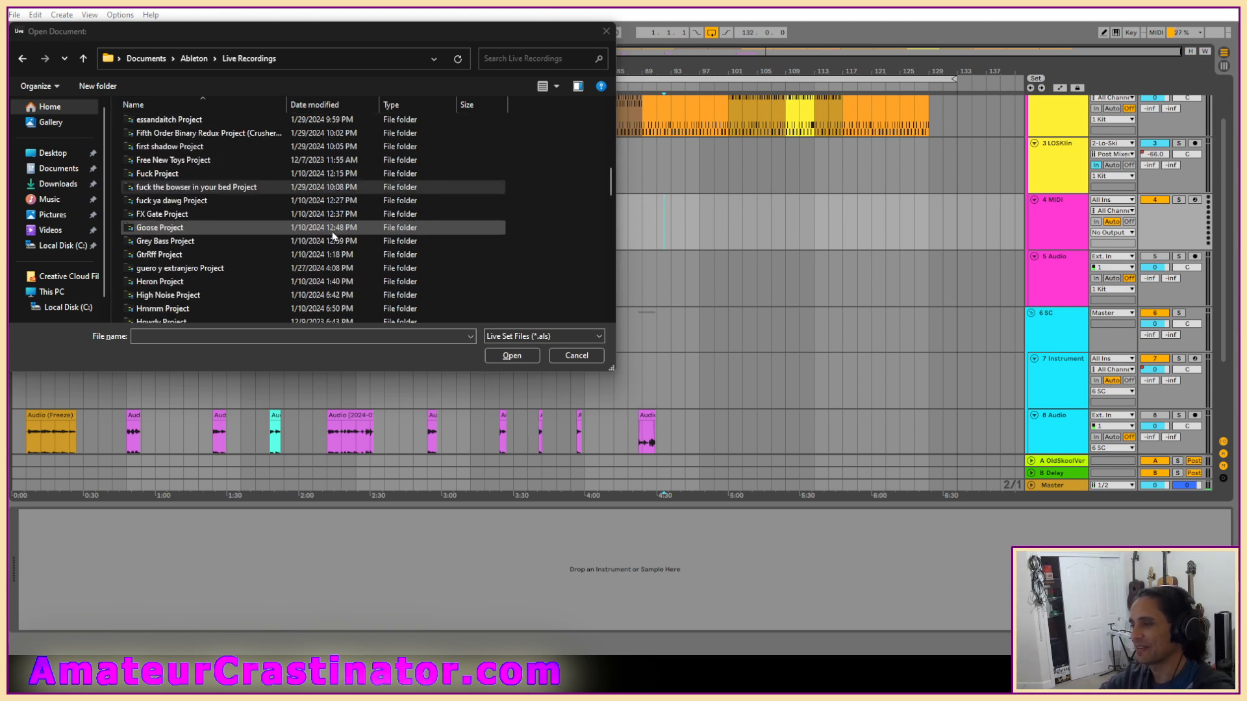
pyautogui.scroll(-1, 328, 231)
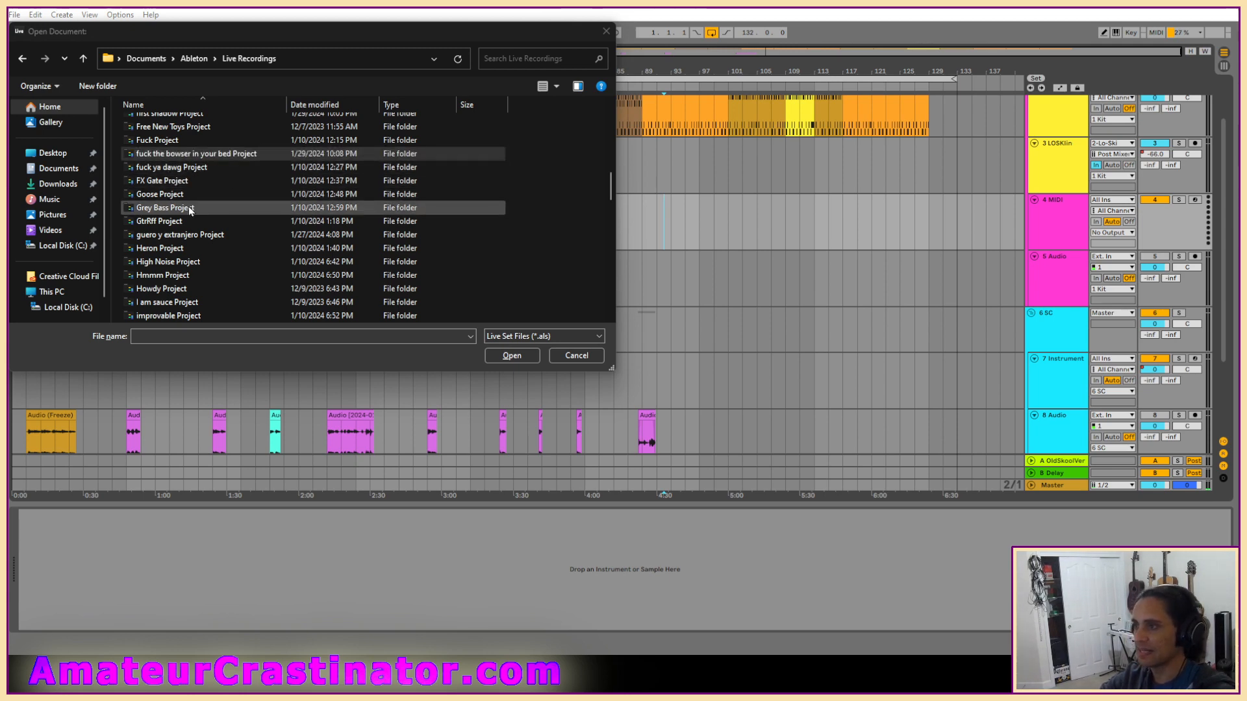
pyautogui.doubleClick(178, 167)
pyautogui.doubleClick(164, 151)
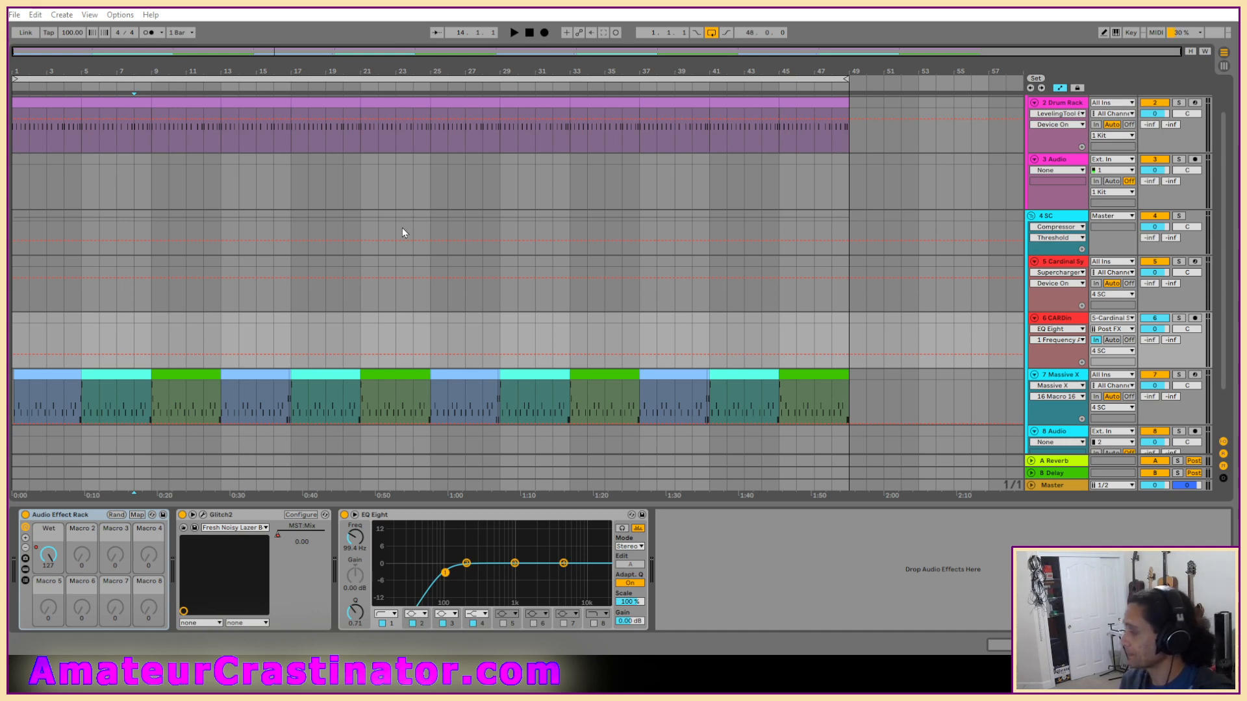
# Step: Play the song from the beginning and hide the automation in the arrangement
pyautogui.click(528, 33)
pyautogui.press('space')
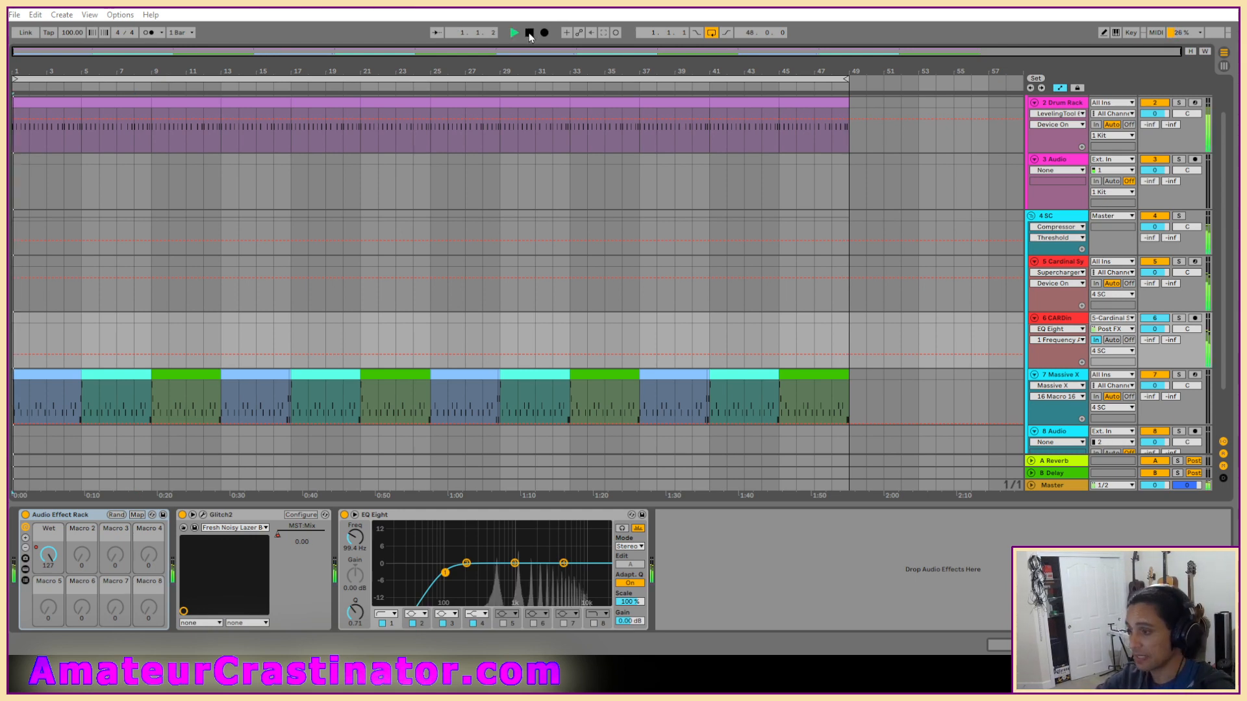
pyautogui.press('a')
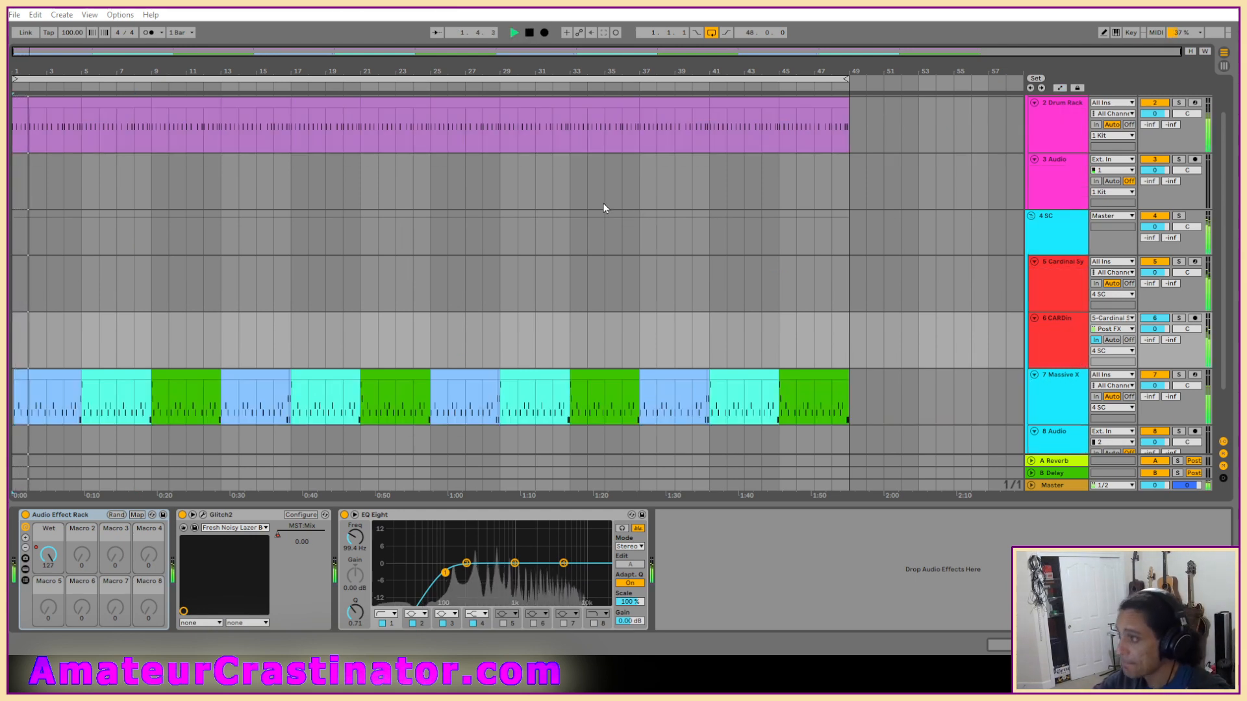
pyautogui.scroll(-2, 598, 240)
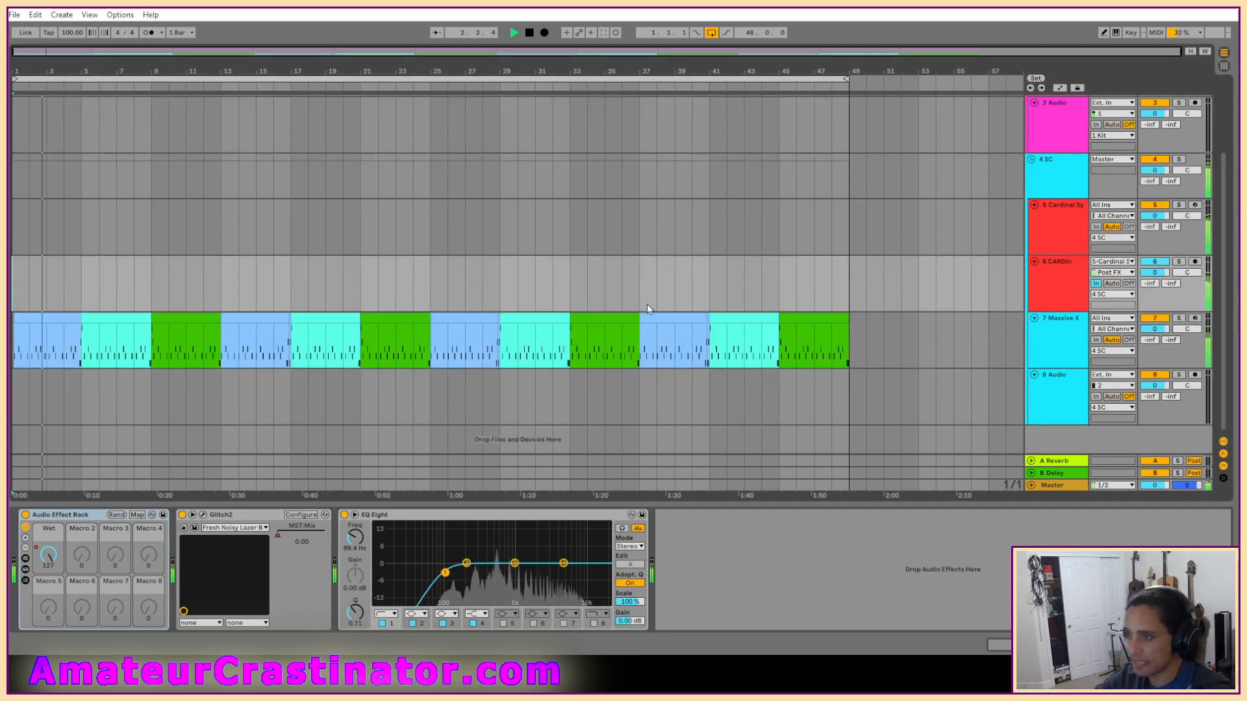
pyautogui.scroll(1, 647, 309)
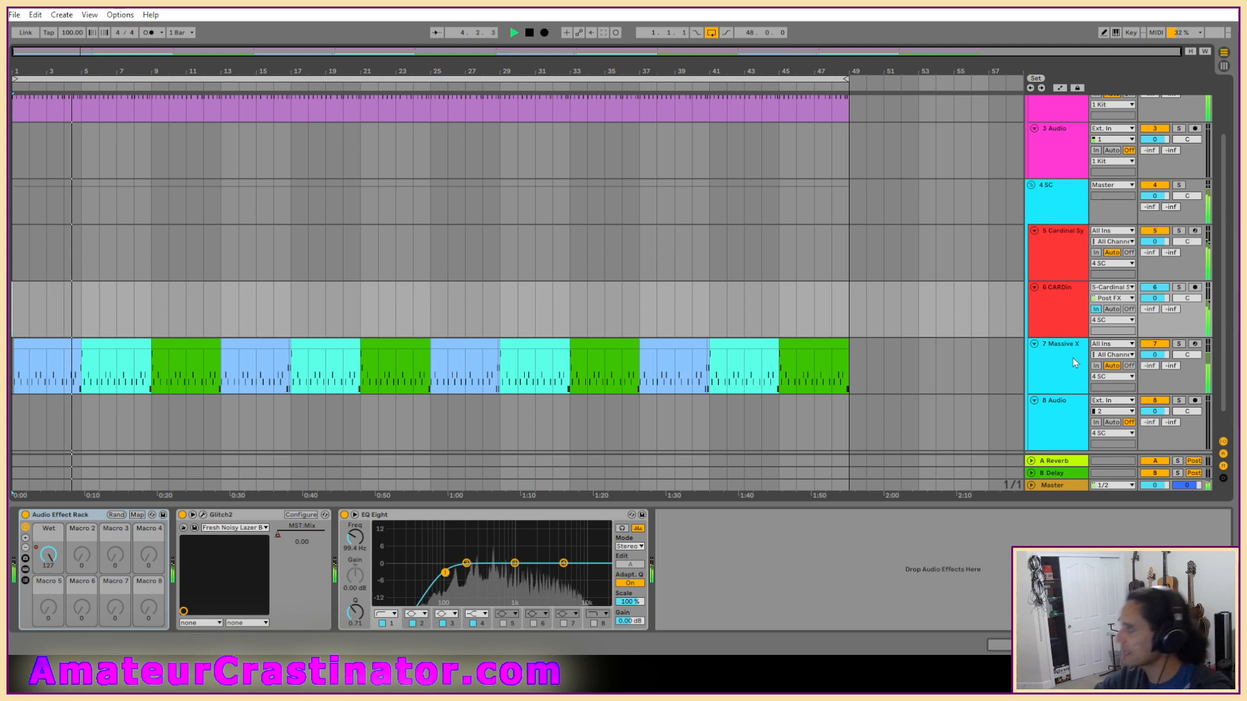
# Step: Briefly show the automation with the CARDin track selected to examine its envelope, and hide it again
pyautogui.click(1057, 314)
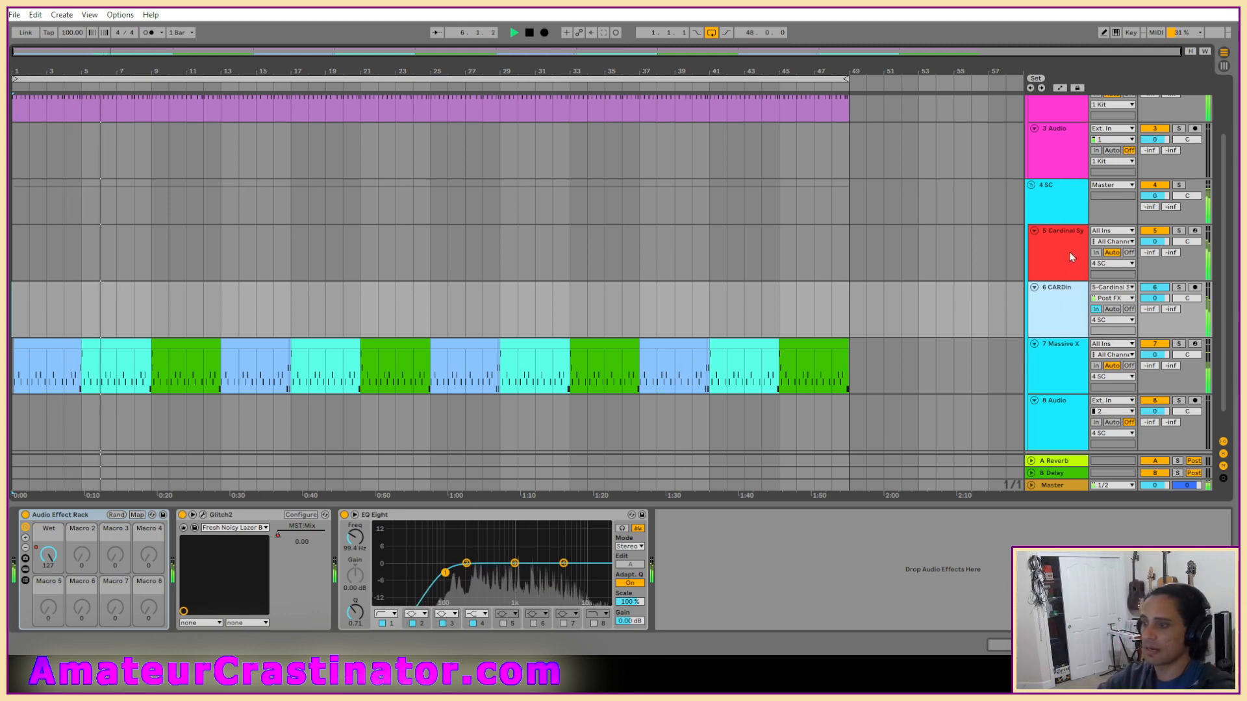
pyautogui.press('a')
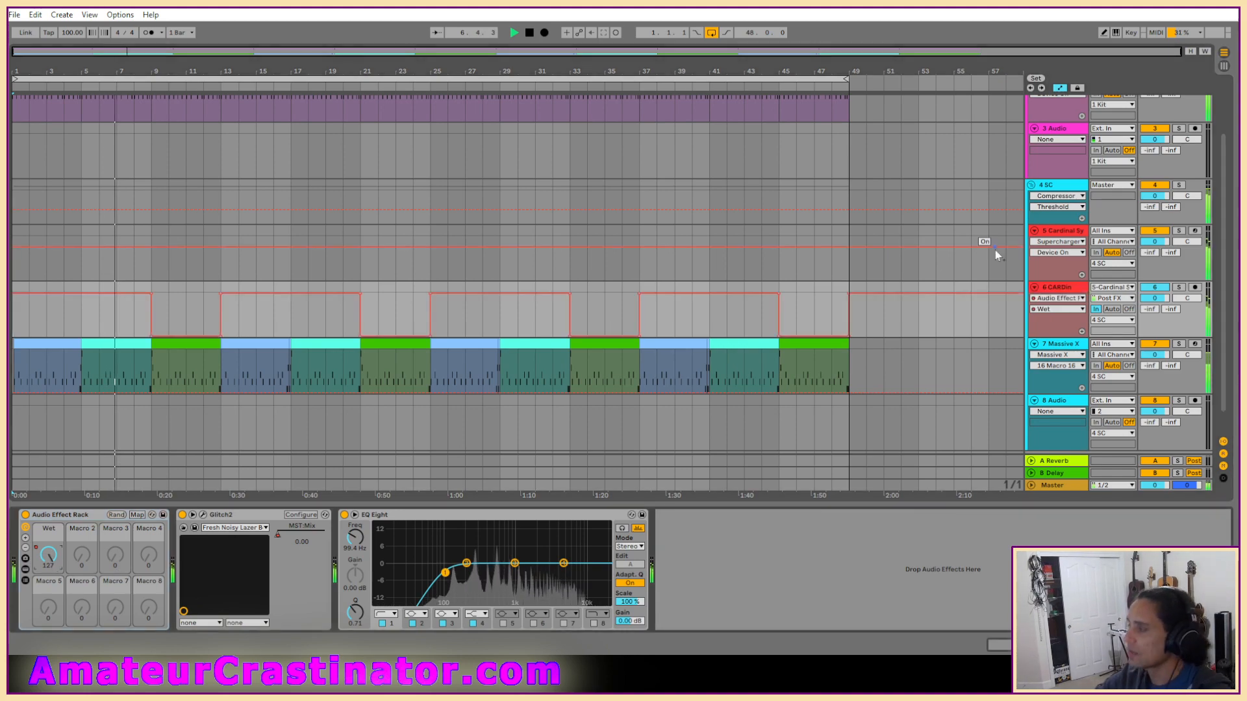
pyautogui.press('a')
# Step: Examine the modular patch of the Cardinal Synth plug-in on the Cardinal track and close its window
pyautogui.click(1058, 260)
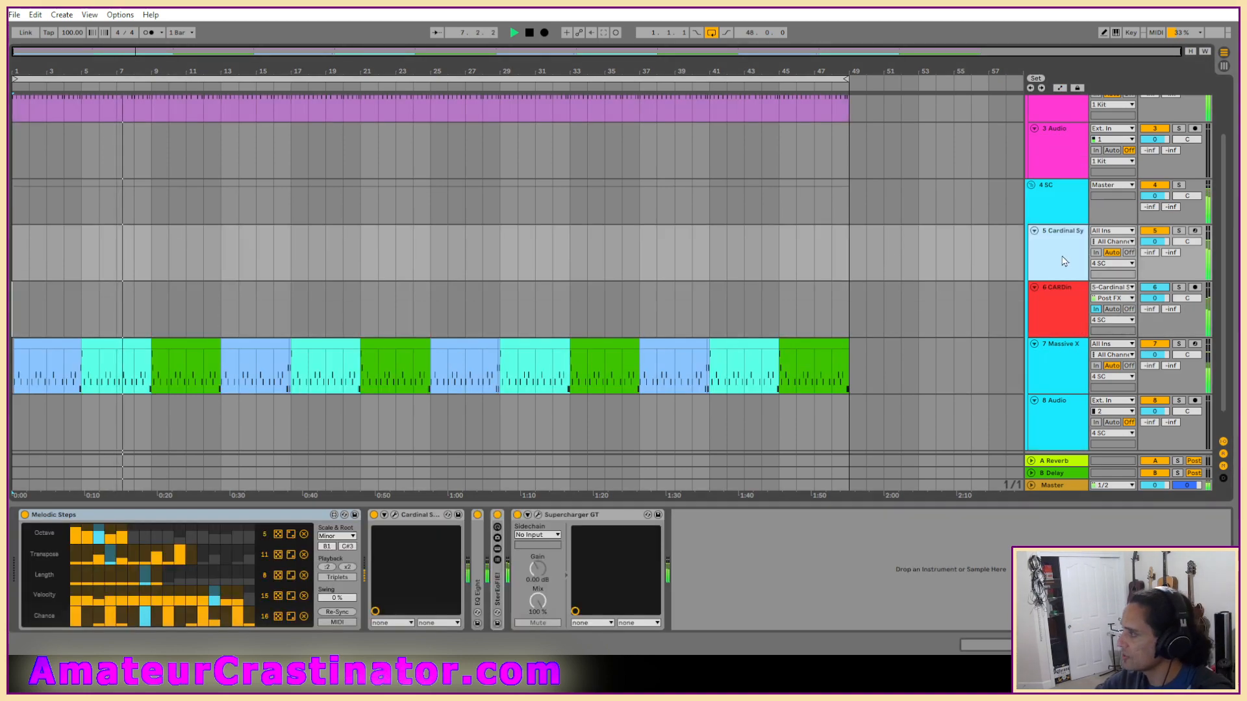
pyautogui.click(395, 514)
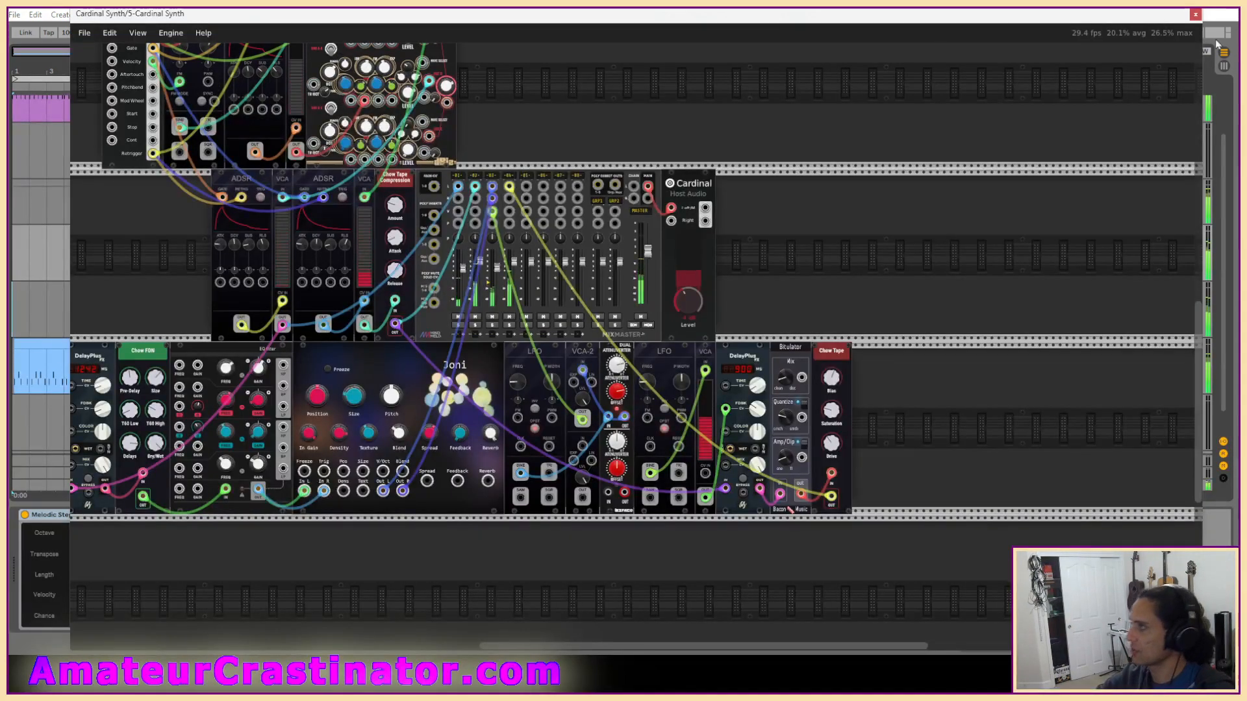
pyautogui.hscroll(-2, 867, 294)
pyautogui.scroll(2, 1048, 240)
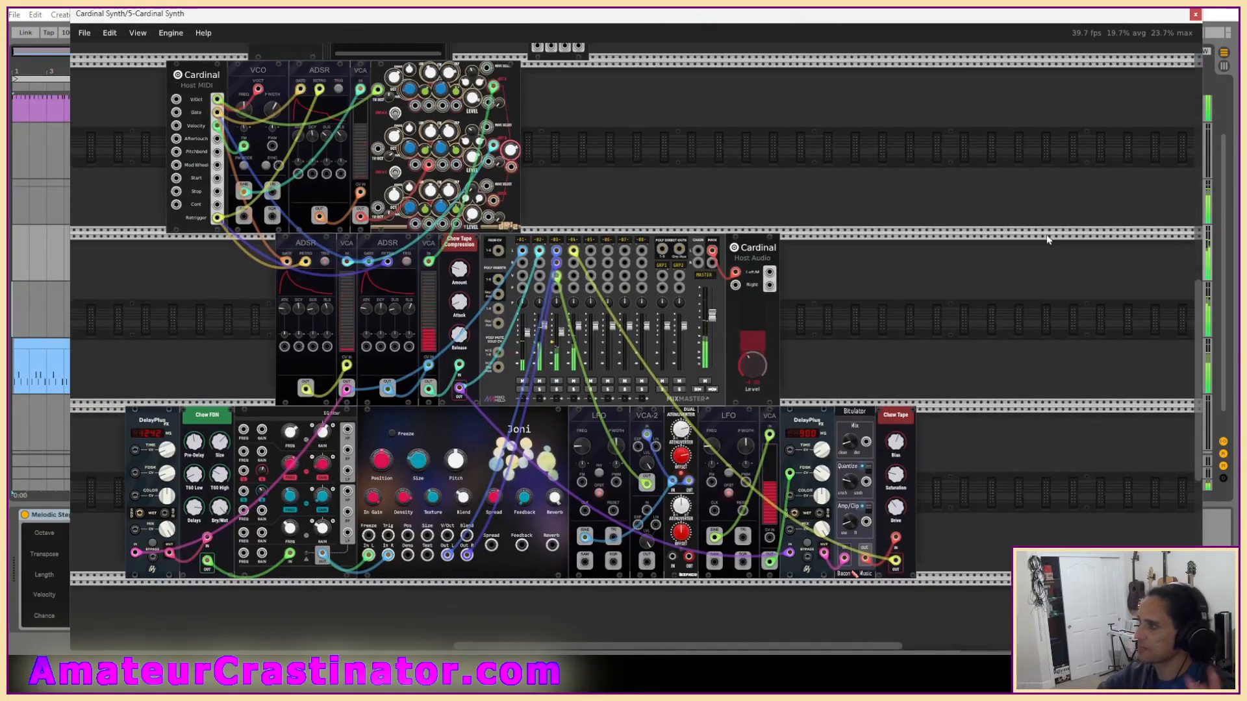
pyautogui.click(1195, 15)
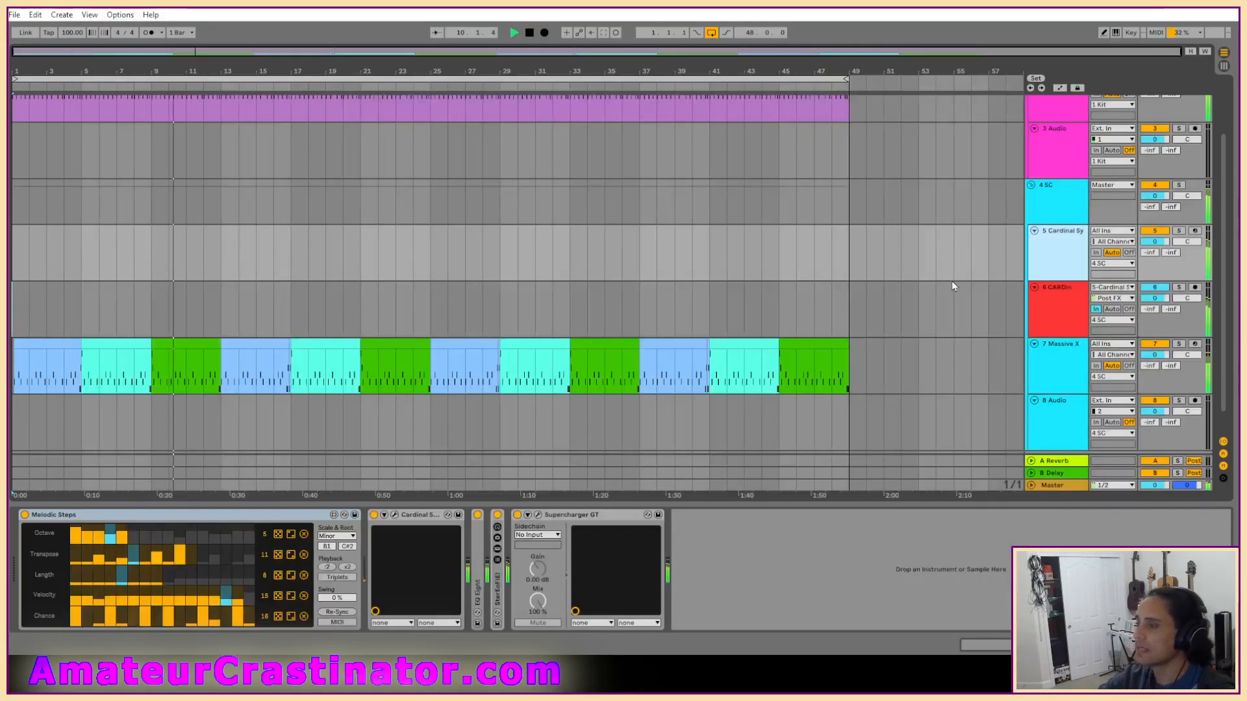
# Step: Delete the empty 8 Audio track and display the Massive X track's devices
pyautogui.scroll(-1, 1052, 383)
pyautogui.click(1052, 397)
pyautogui.click(1054, 364)
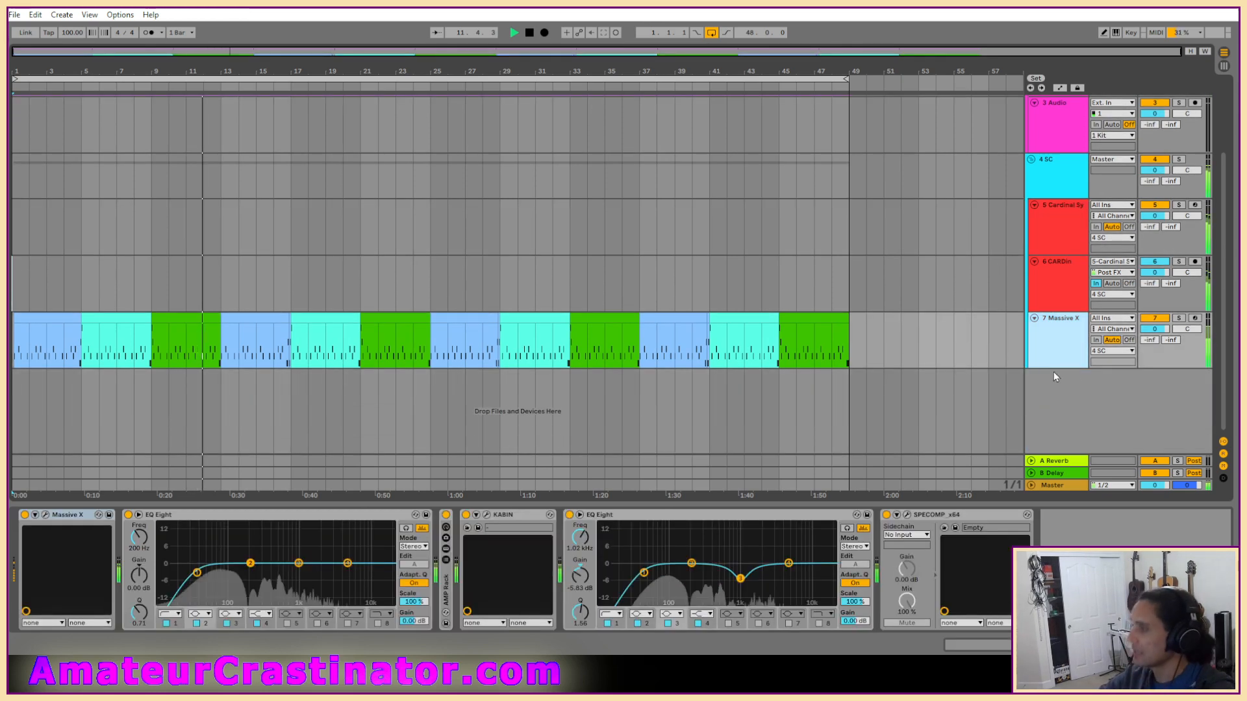
# Step: Delete the empty 3 Audio track below the Drum Rack track
pyautogui.scroll(2, 1059, 360)
pyautogui.scroll(1, 1062, 344)
pyautogui.scroll(-1, 1063, 352)
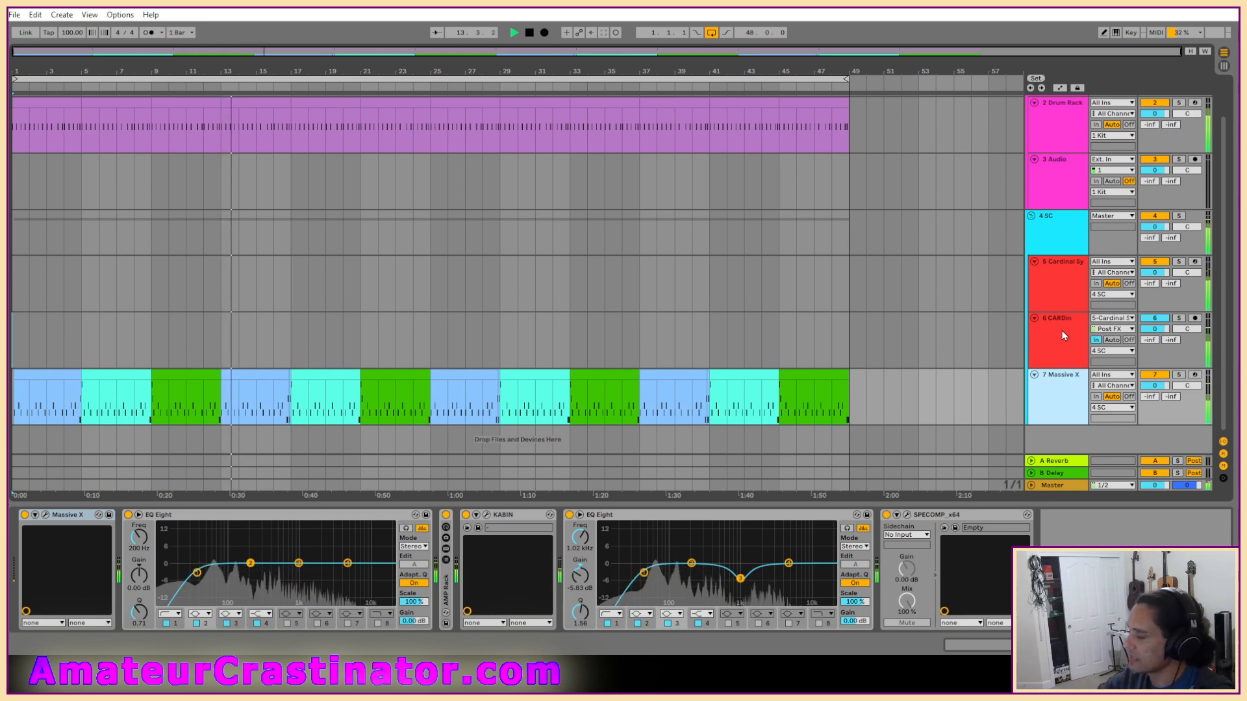
pyautogui.scroll(2, 1055, 315)
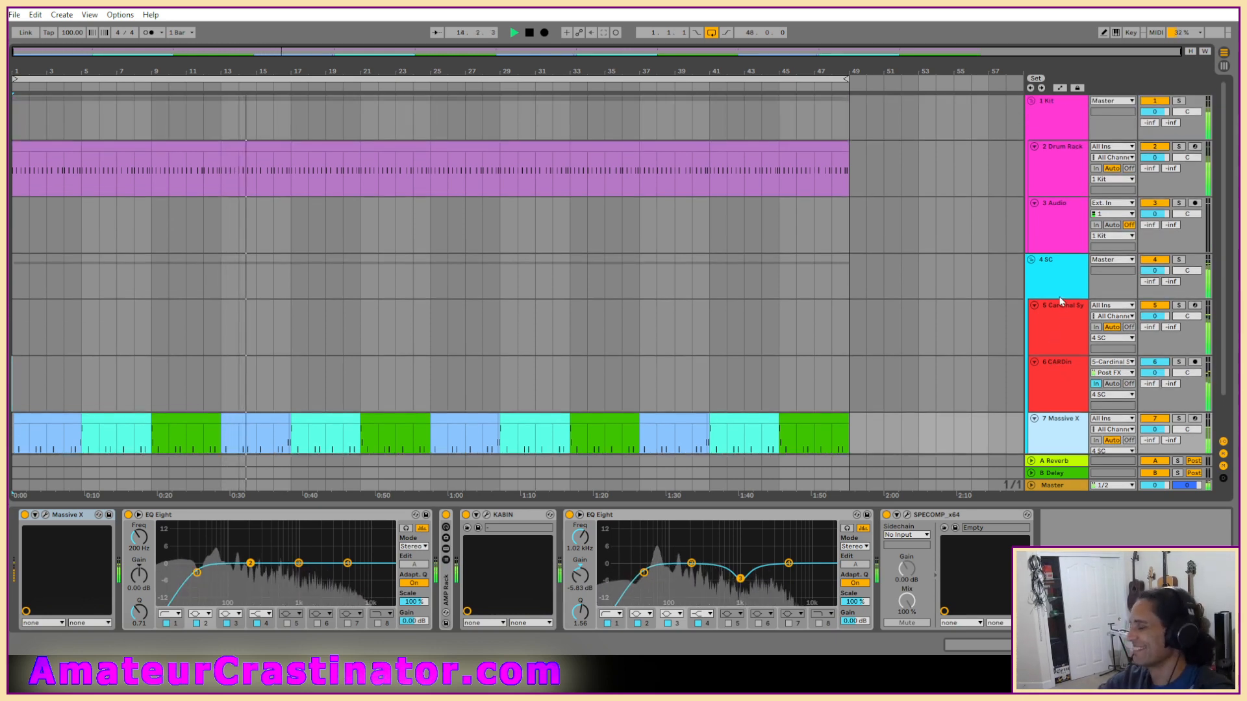
pyautogui.click(1066, 218)
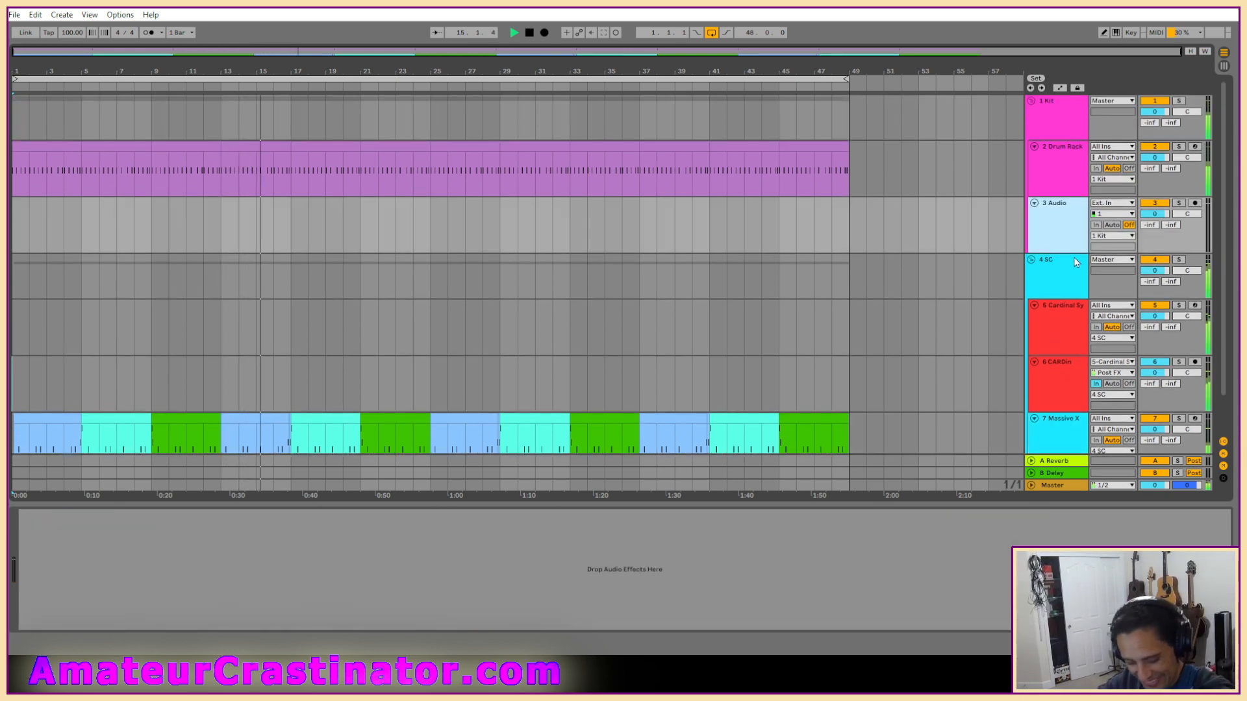
pyautogui.scroll(-1, 1076, 266)
pyautogui.press('Delete')
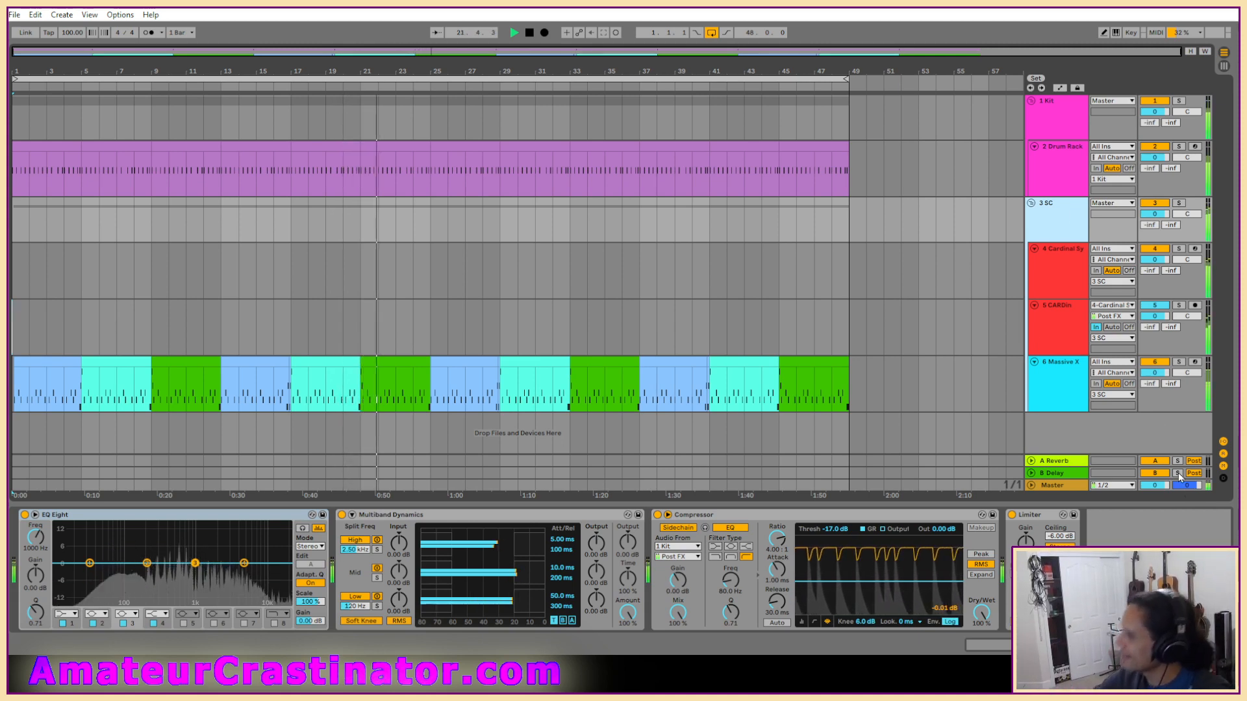
# Step: Mute the Massive X track and display its device chain
pyautogui.click(1156, 361)
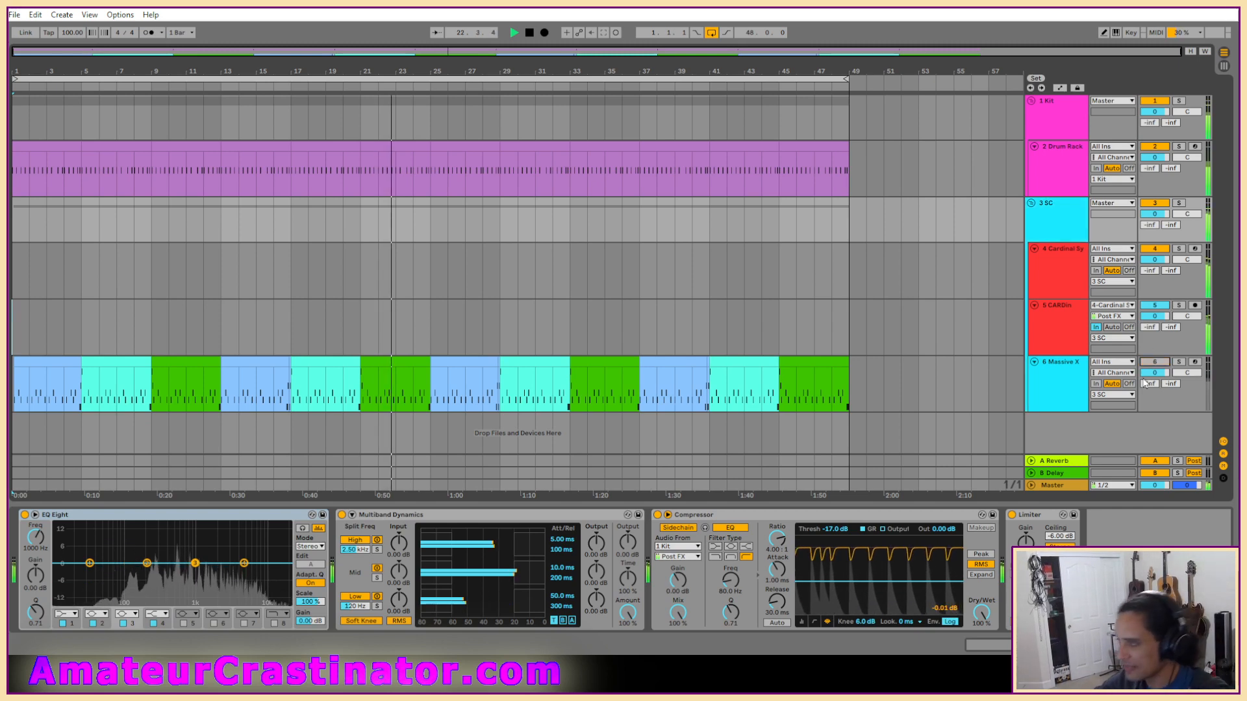
pyautogui.click(1072, 369)
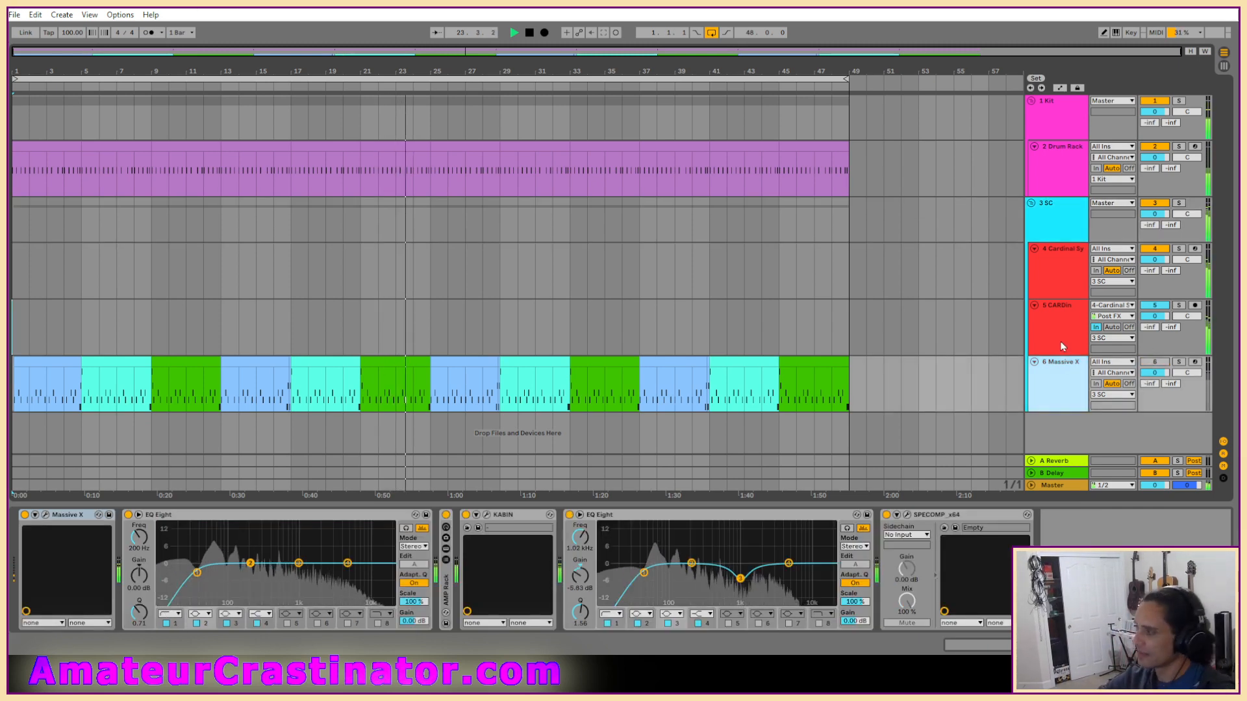
# Step: Mute the CARDin track and display the Cardinal Synth track's device chain
pyautogui.click(1062, 346)
pyautogui.click(1156, 306)
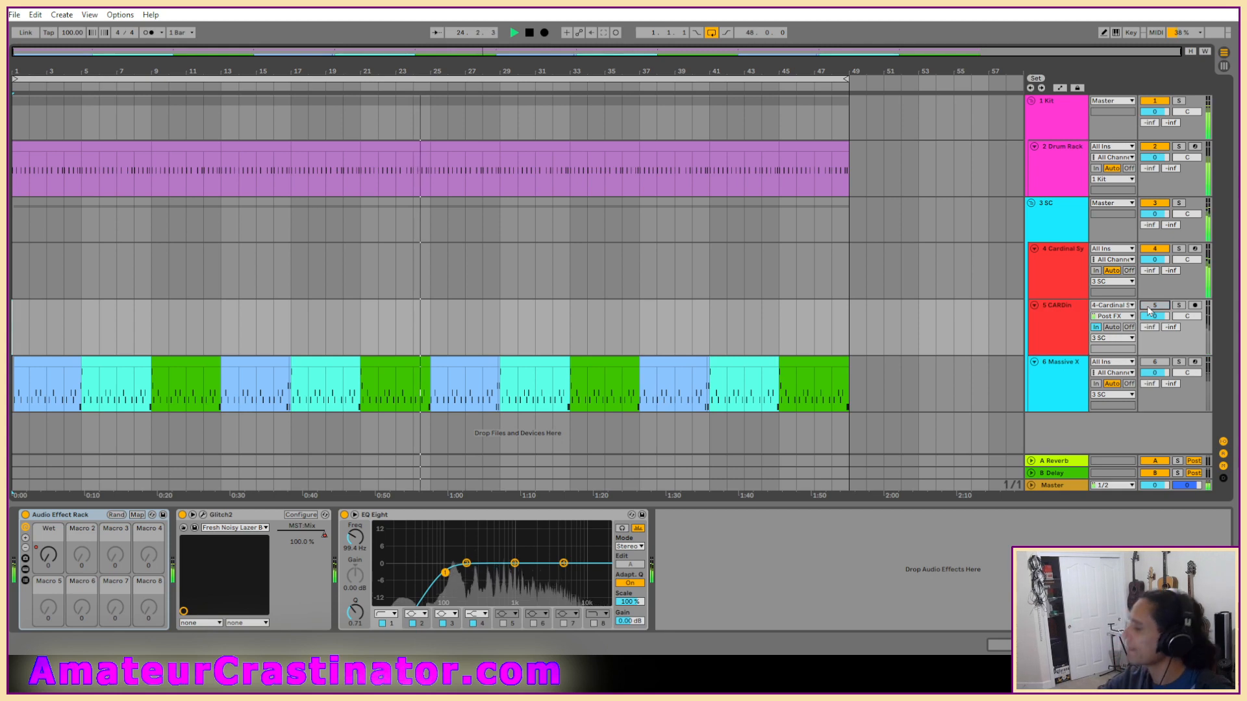
pyautogui.click(1075, 286)
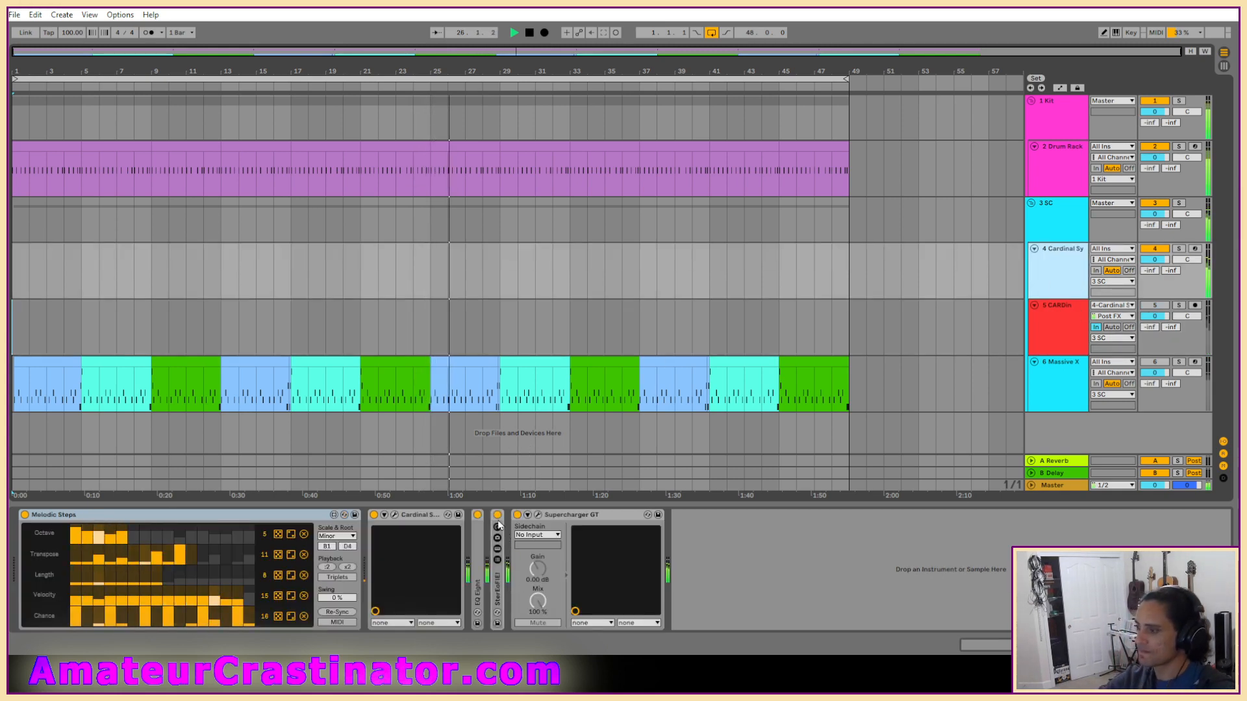
# Step: Compare the Cardinal Synth track's sound with the collapsed rack after EQ Eight and Supercharger GT bypassed and active
pyautogui.click(498, 516)
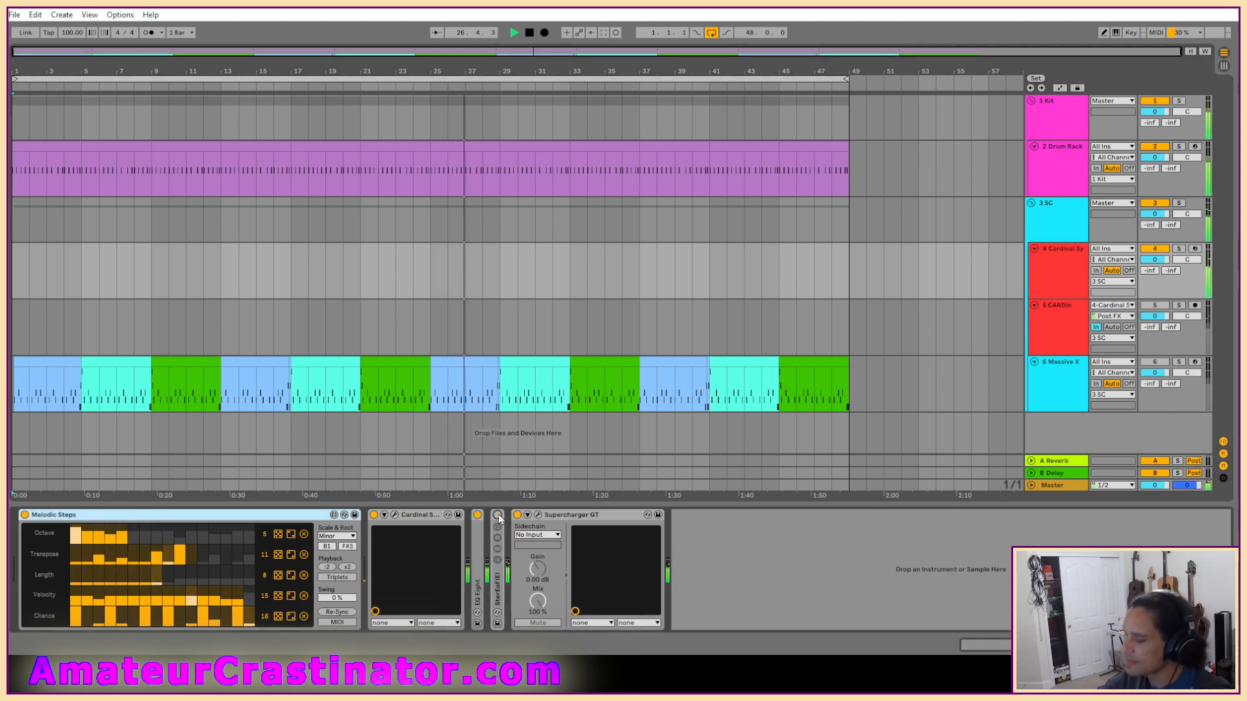
pyautogui.click(498, 515)
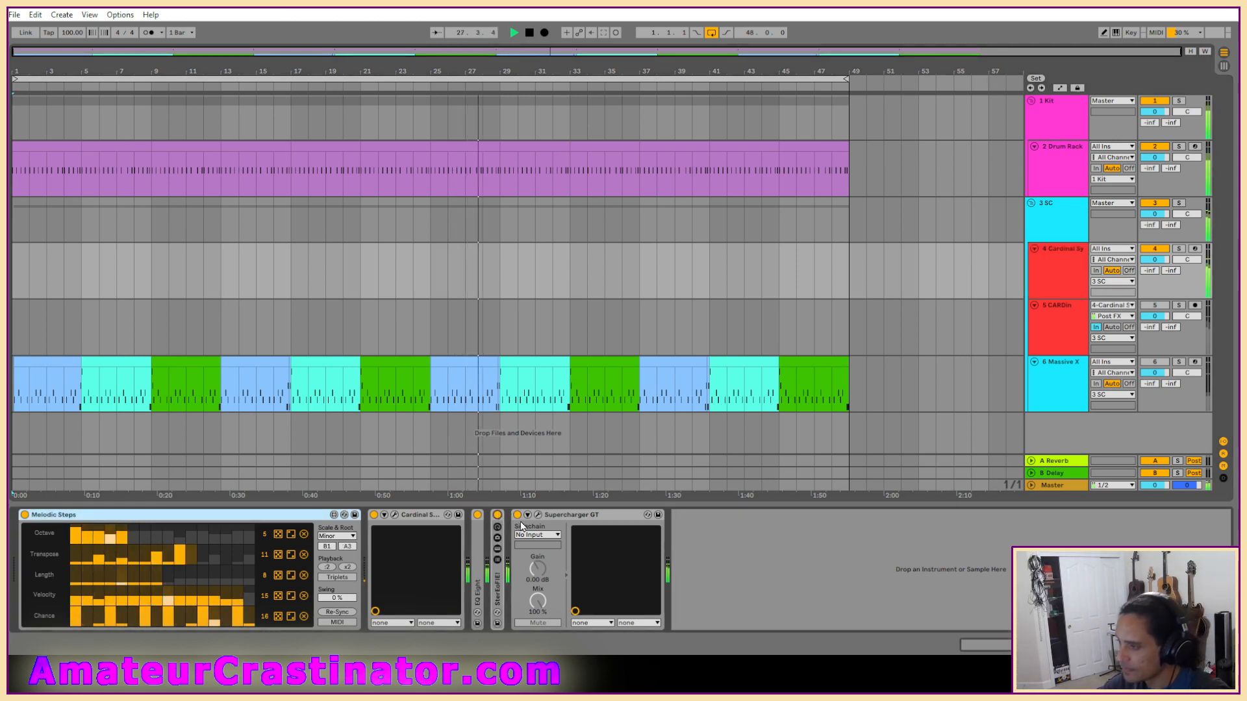
pyautogui.click(517, 514)
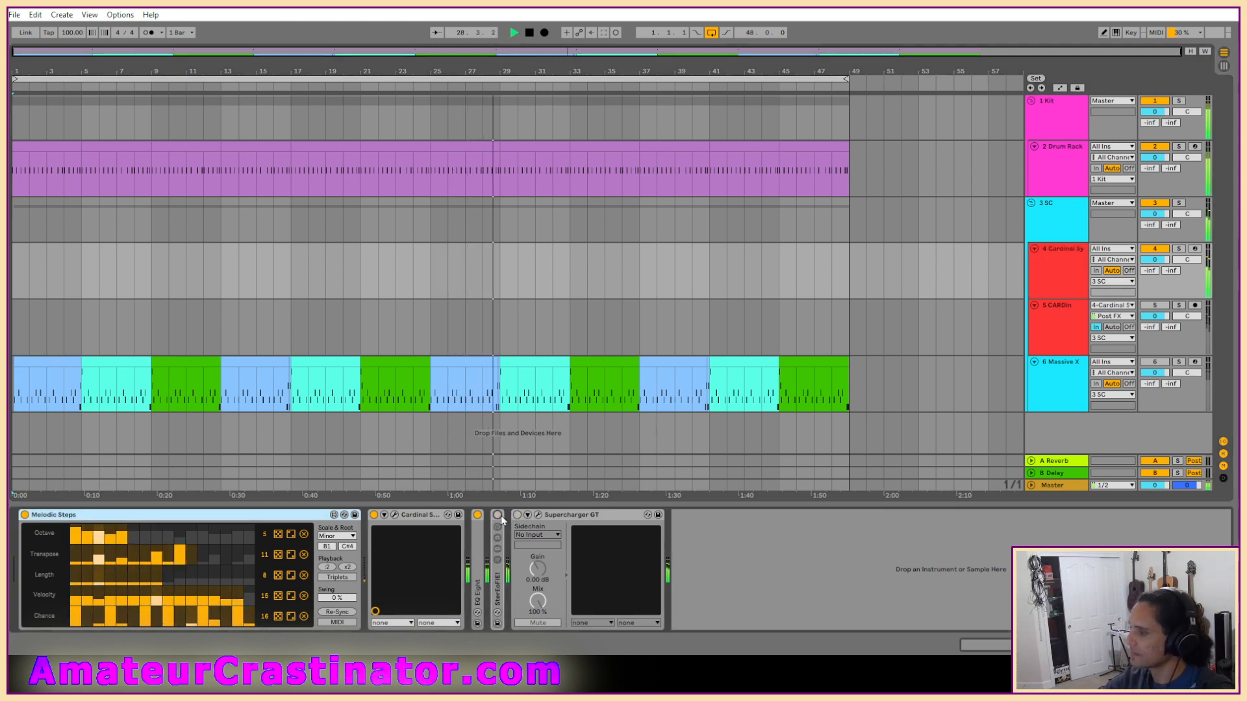
pyautogui.click(498, 515)
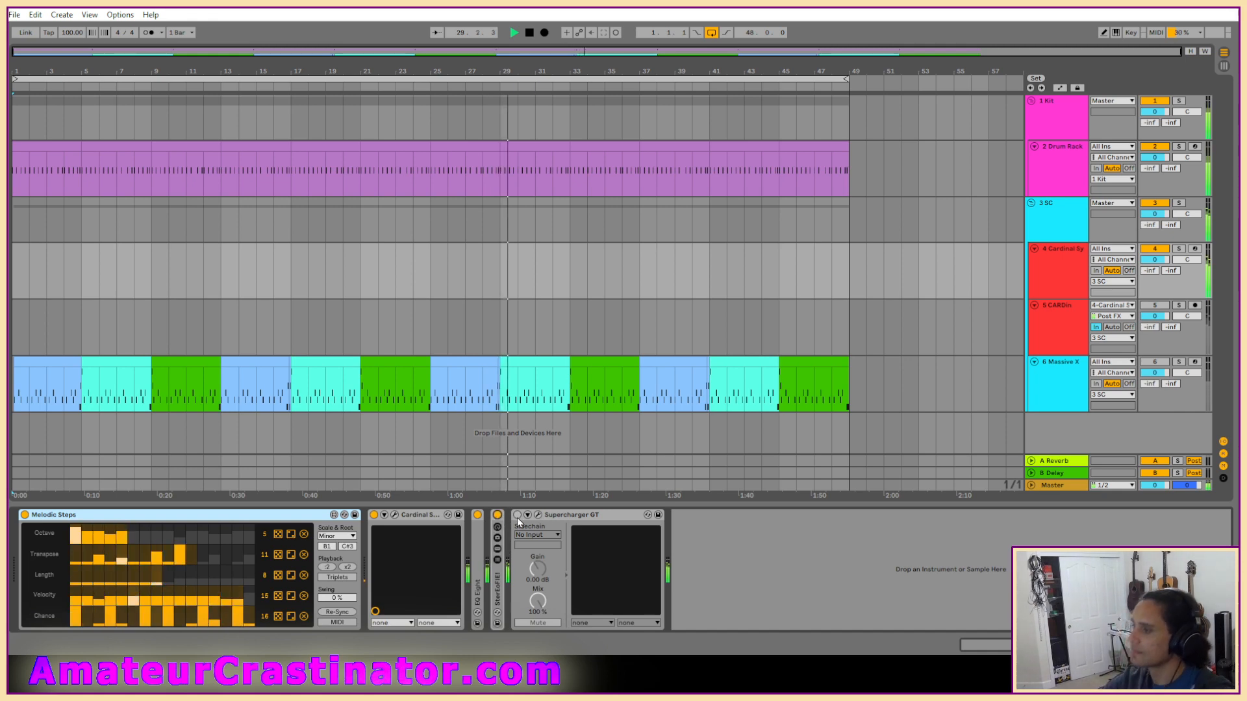
pyautogui.click(517, 515)
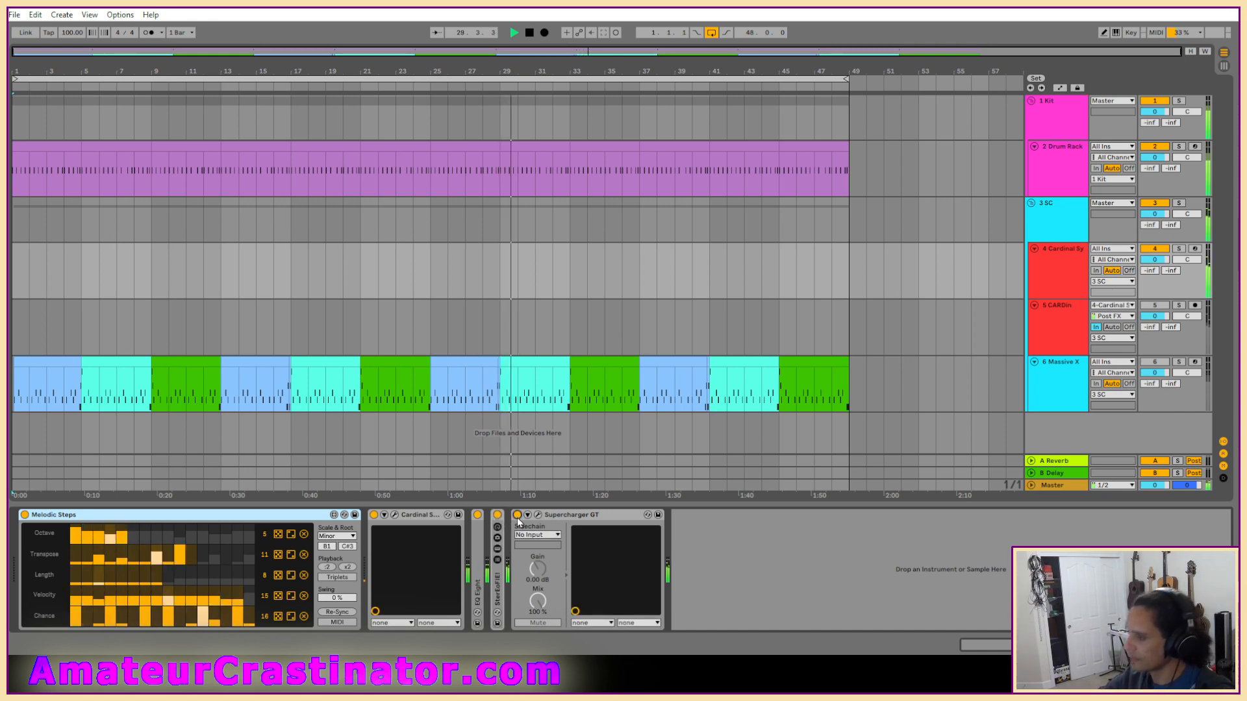
# Step: Add the A1TriggerGate plug-in after Supercharger GT on the Cardinal Synth track and move its window into clear view
pyautogui.click(830, 551)
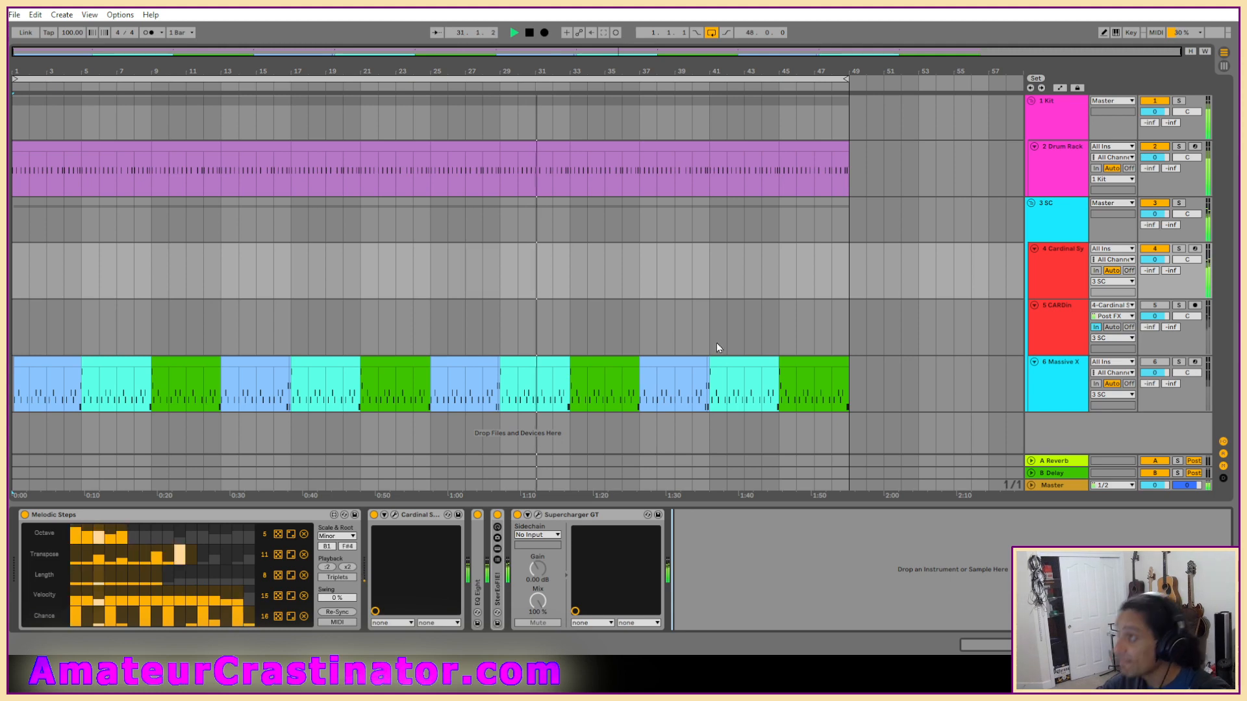
pyautogui.click(1060, 169)
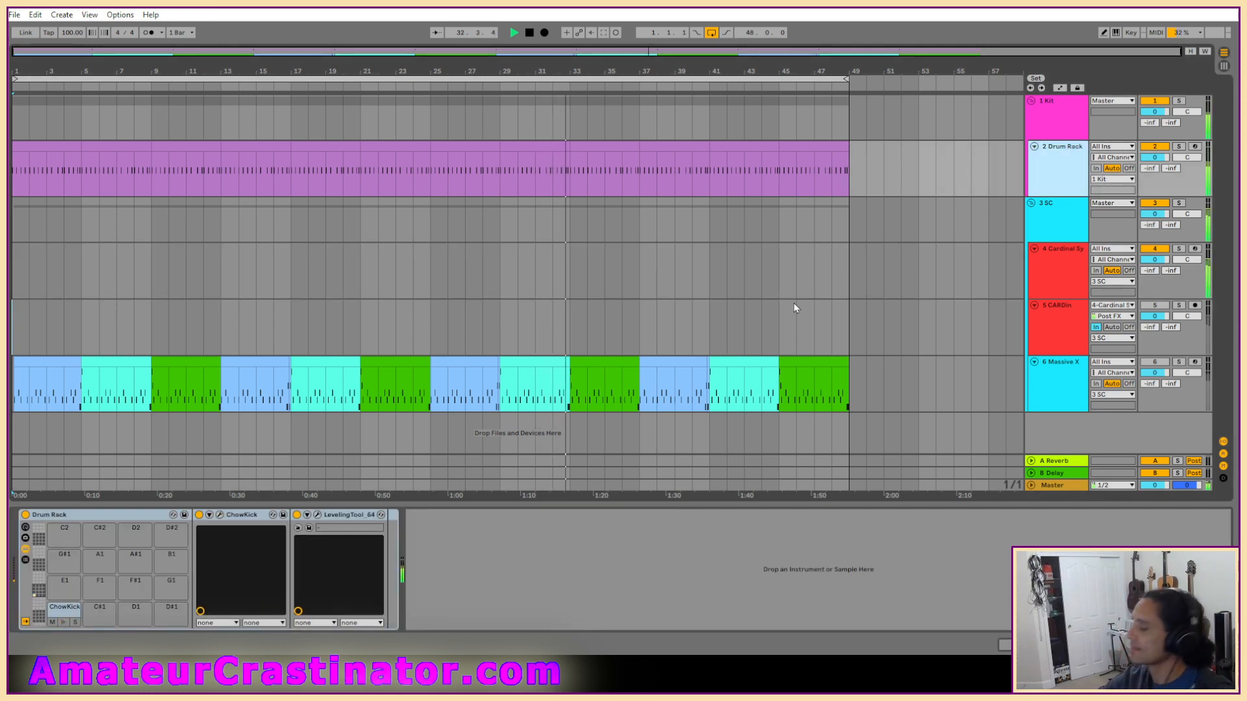
pyautogui.click(1066, 287)
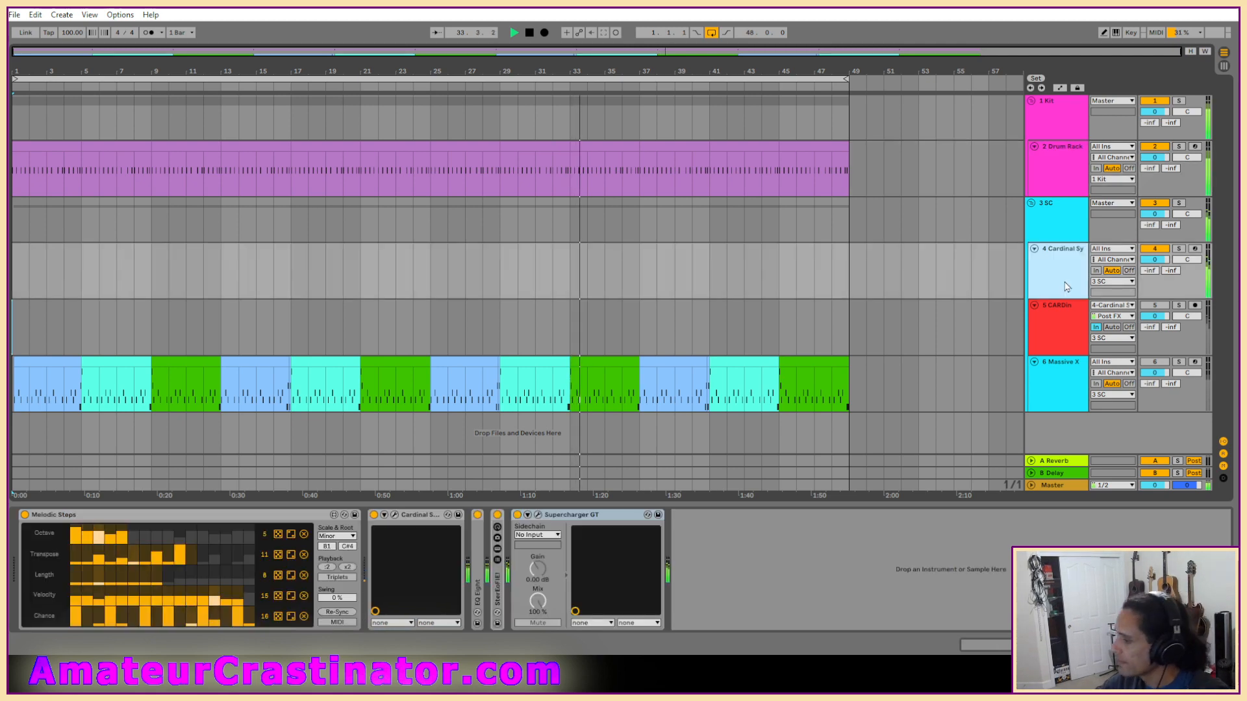
pyautogui.hotkey('ctrl', 'alt', 'p')
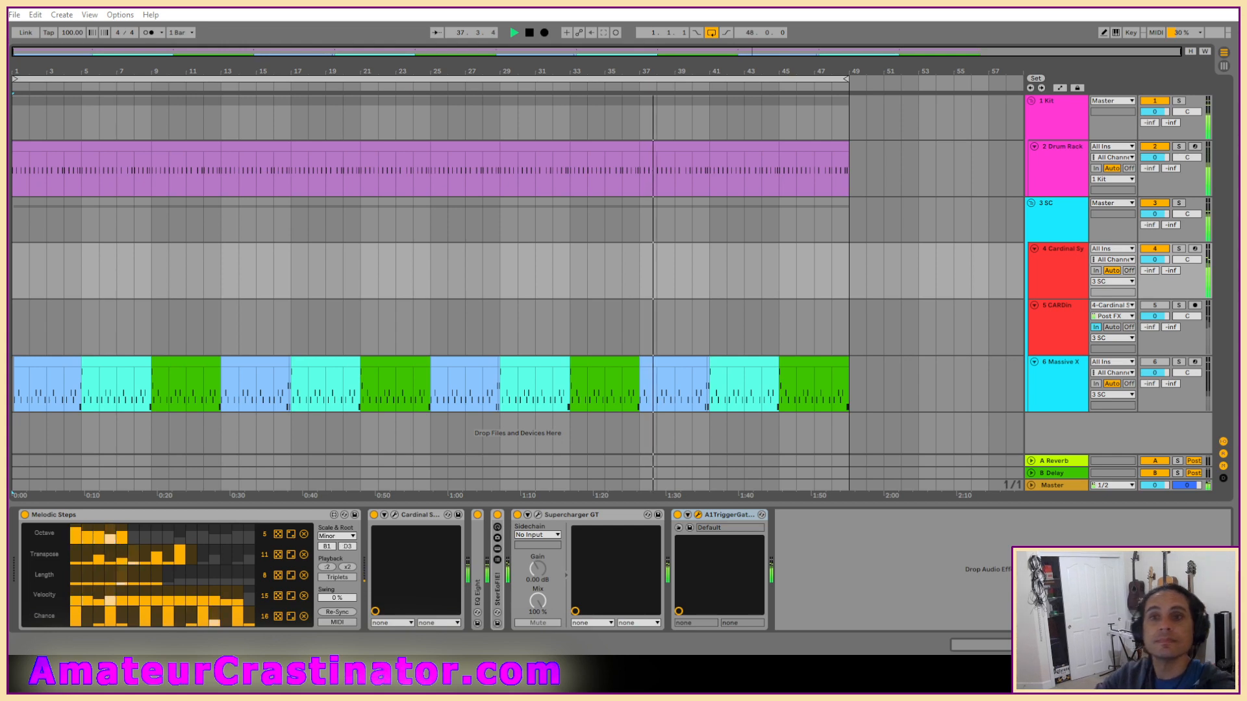
pyautogui.moveTo(434, 118); pyautogui.dragTo(656, 95)
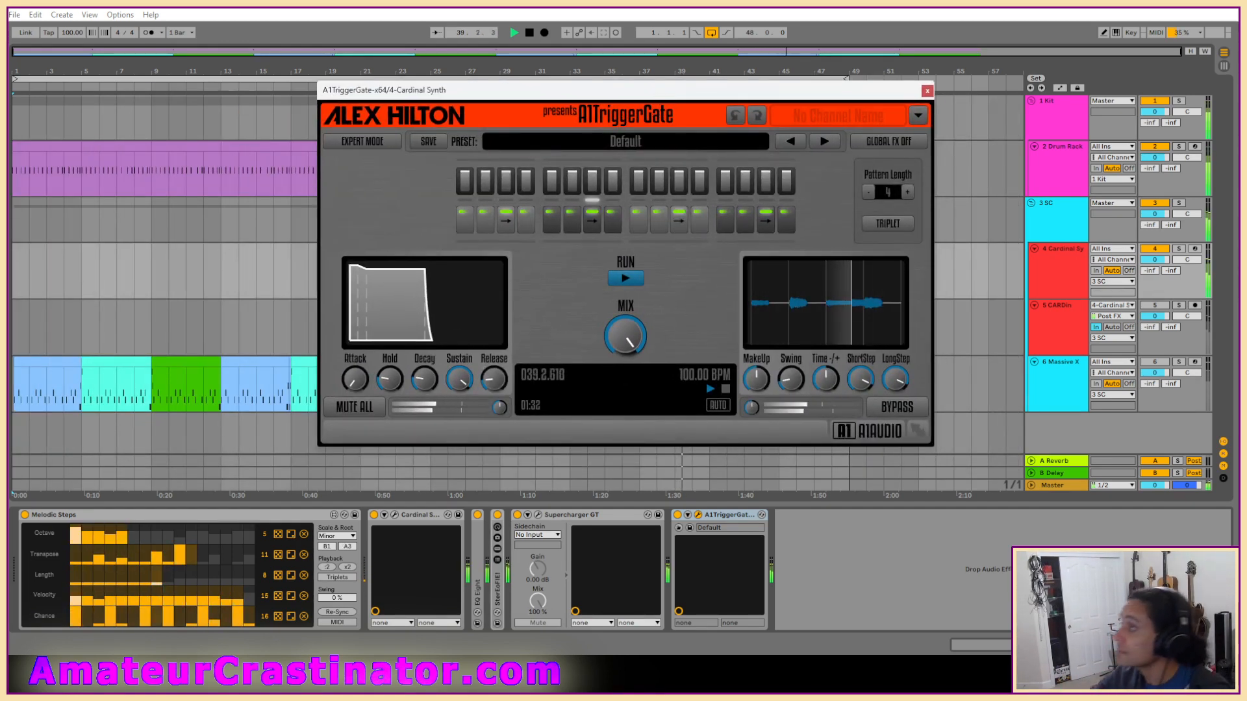
# Step: Enable triplet mode in A1TriggerGate, set steps 3, 4 and 7 of the twelve-step pattern to NoStep and step 6 to ShortStep
pyautogui.click(888, 223)
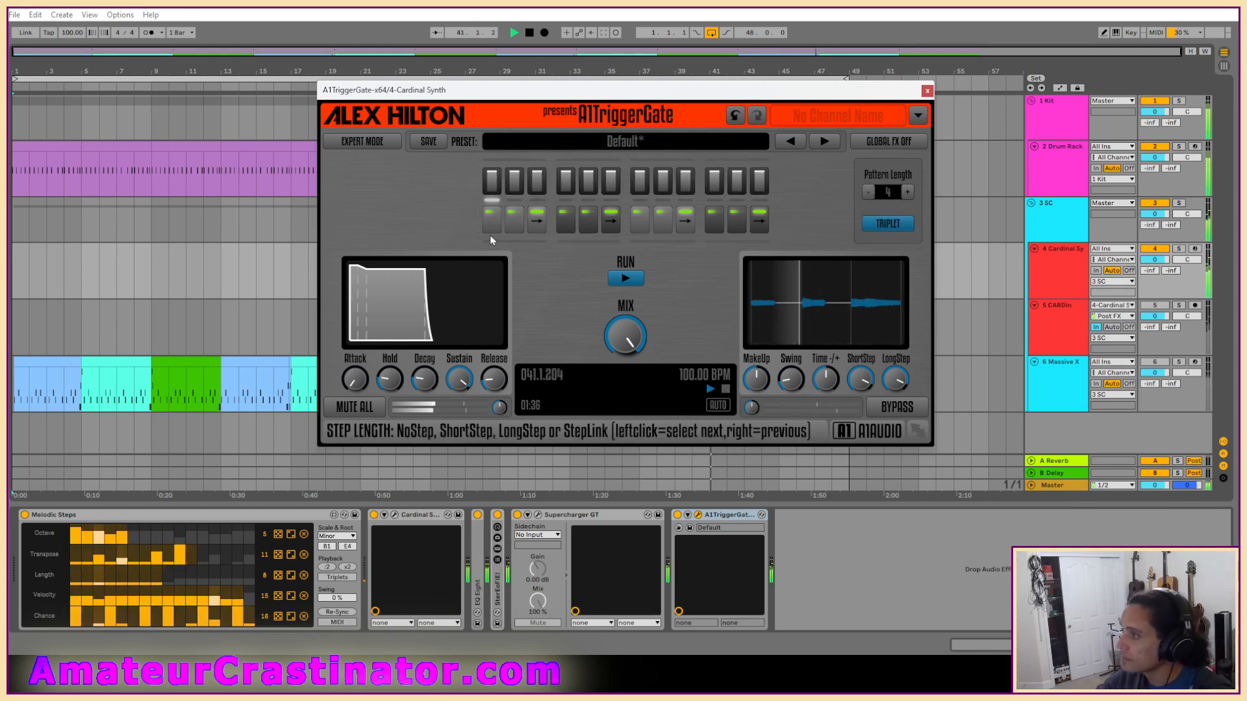
pyautogui.click(537, 221)
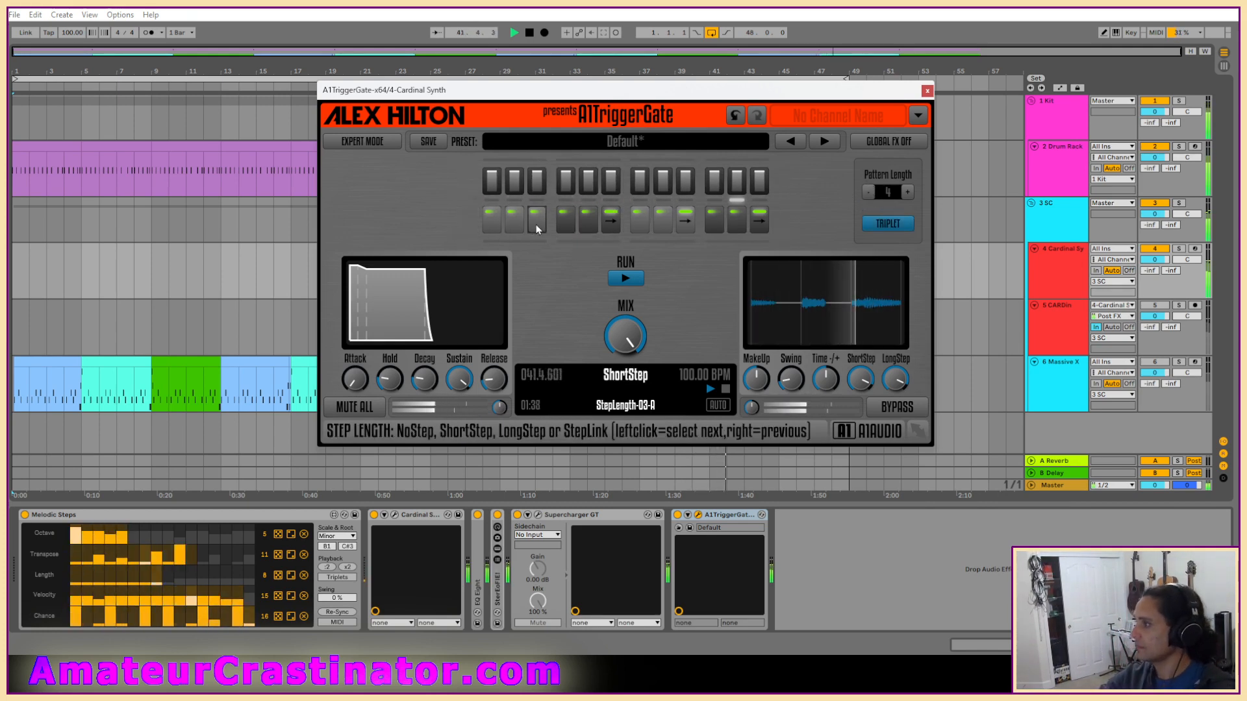
pyautogui.click(536, 221)
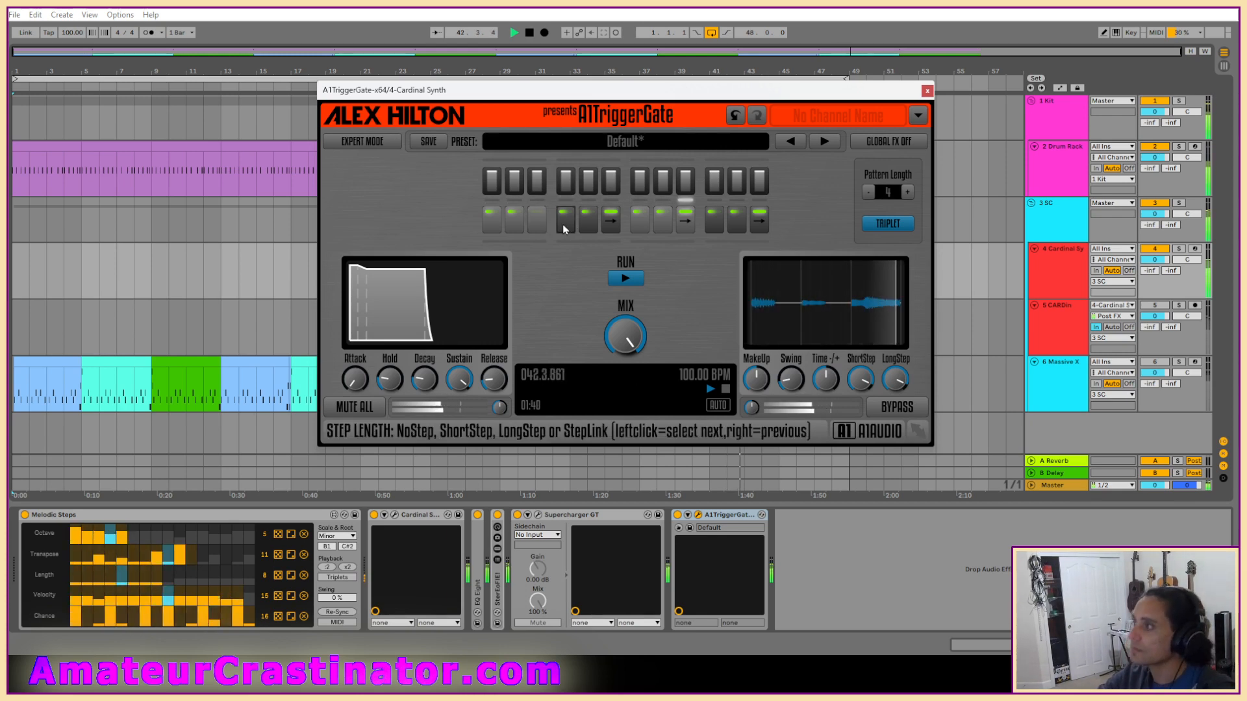
pyautogui.click(566, 230)
pyautogui.rightClick(615, 228)
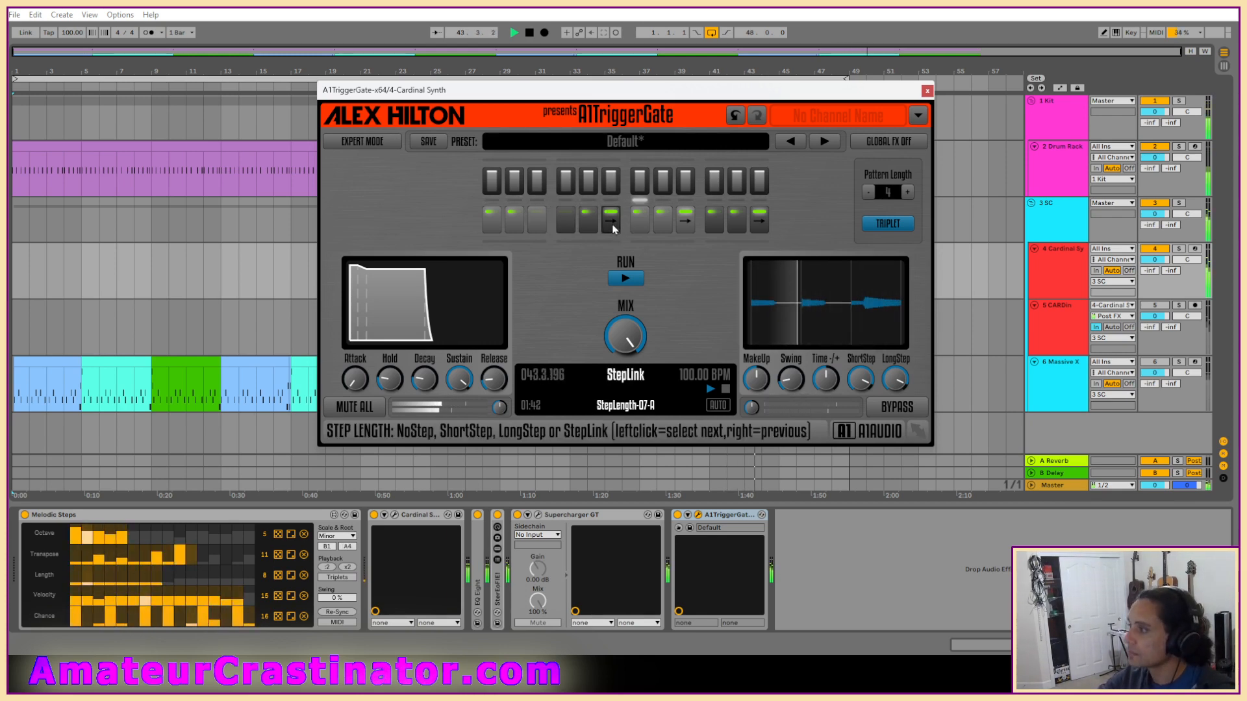
pyautogui.click(614, 229)
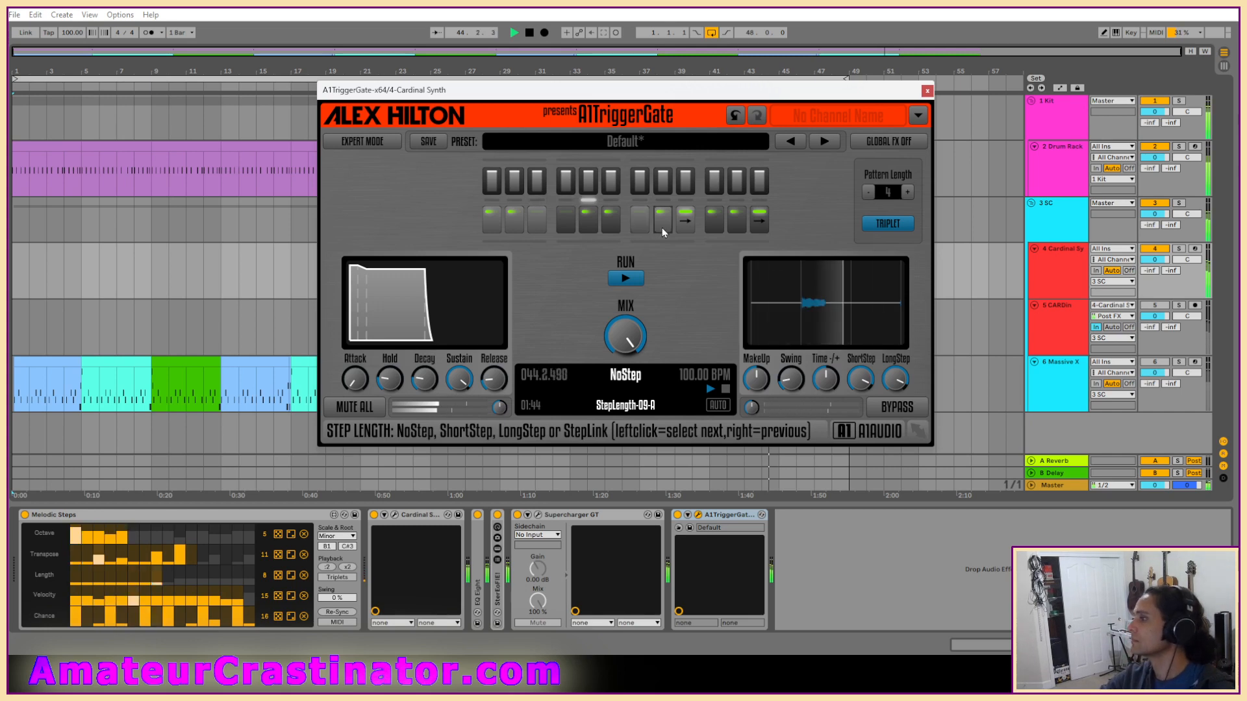
# Step: Set the ninth and twelfth gate steps to ShortStep and the tenth to NoStep
pyautogui.rightClick(684, 230)
pyautogui.rightClick(684, 231)
pyautogui.rightClick(684, 231)
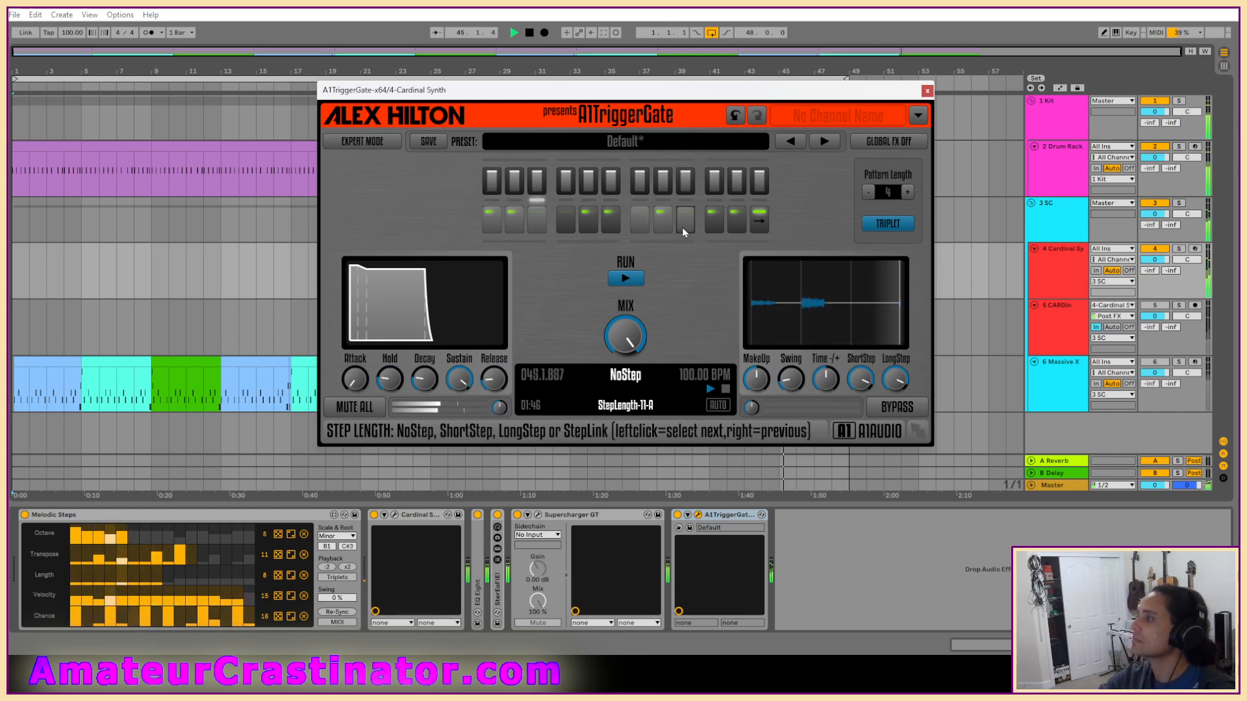
pyautogui.rightClick(714, 228)
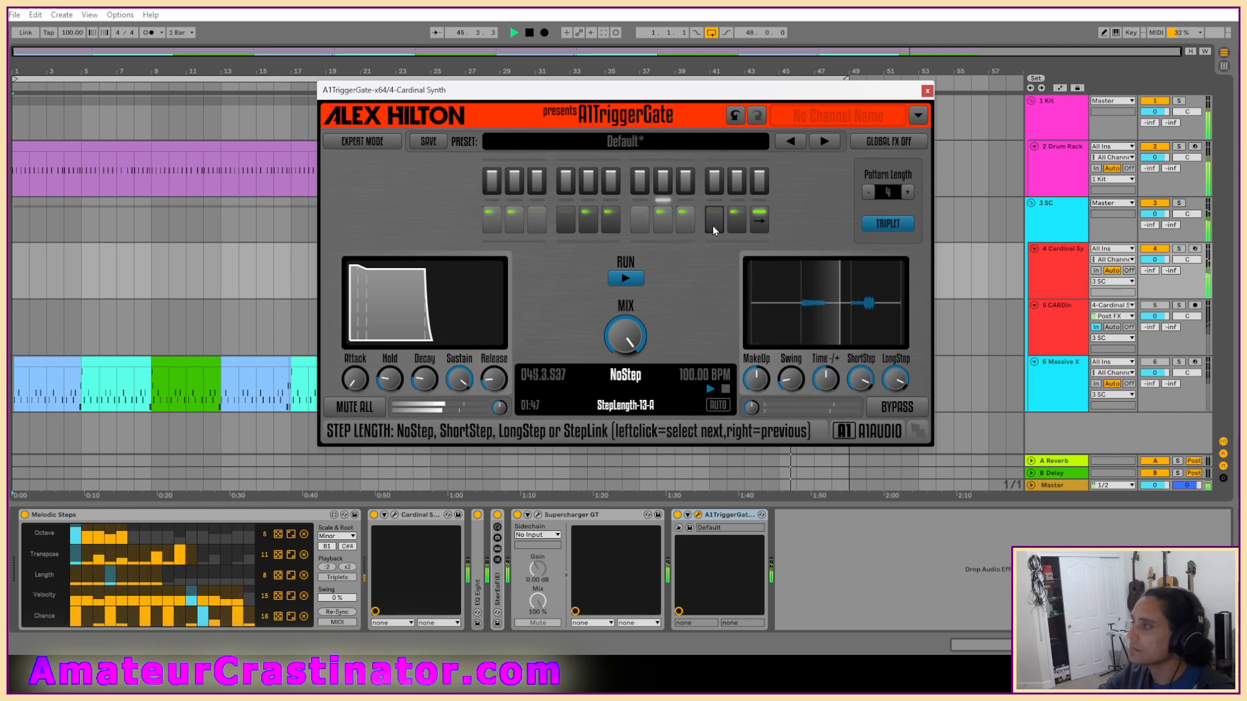
pyautogui.click(758, 229)
pyautogui.rightClick(757, 227)
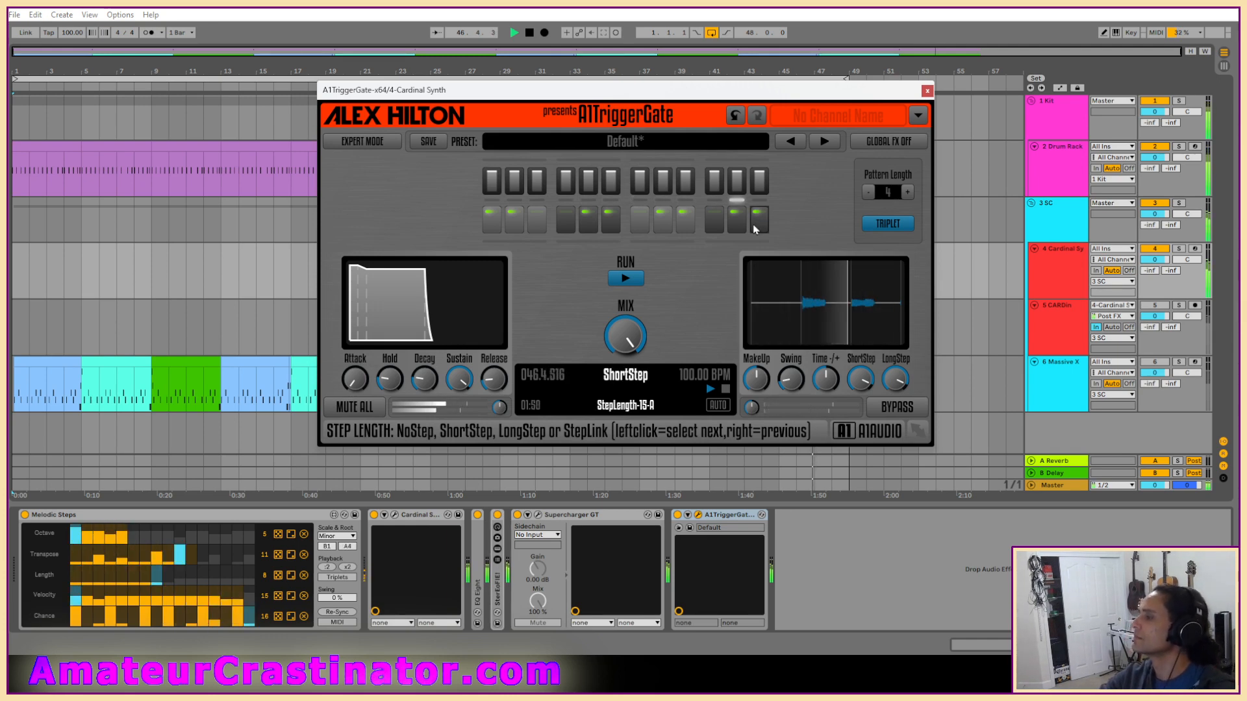
# Step: Refine the gate pattern with step 11 as LongStep, step 9 as NoStep, and steps 4, 10 and 12 as ShortStep
pyautogui.click(739, 227)
pyautogui.click(739, 227)
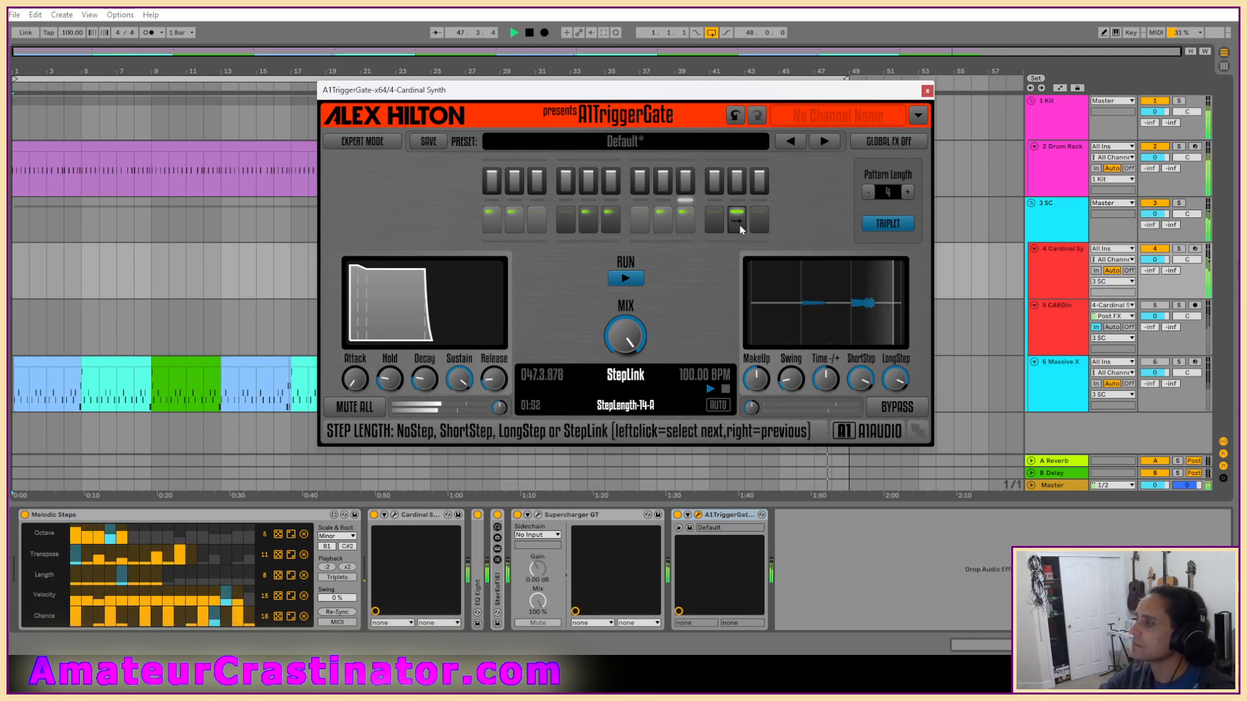
pyautogui.click(738, 228)
pyautogui.click(740, 229)
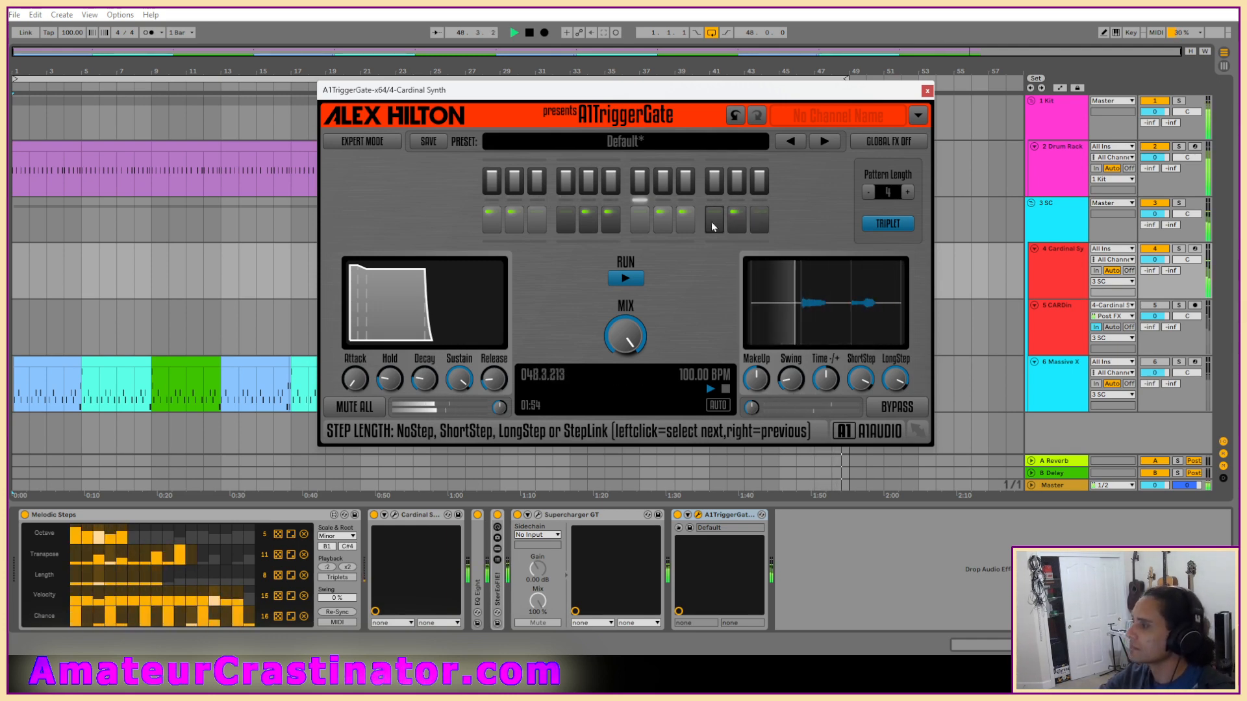
pyautogui.click(714, 228)
pyautogui.rightClick(689, 228)
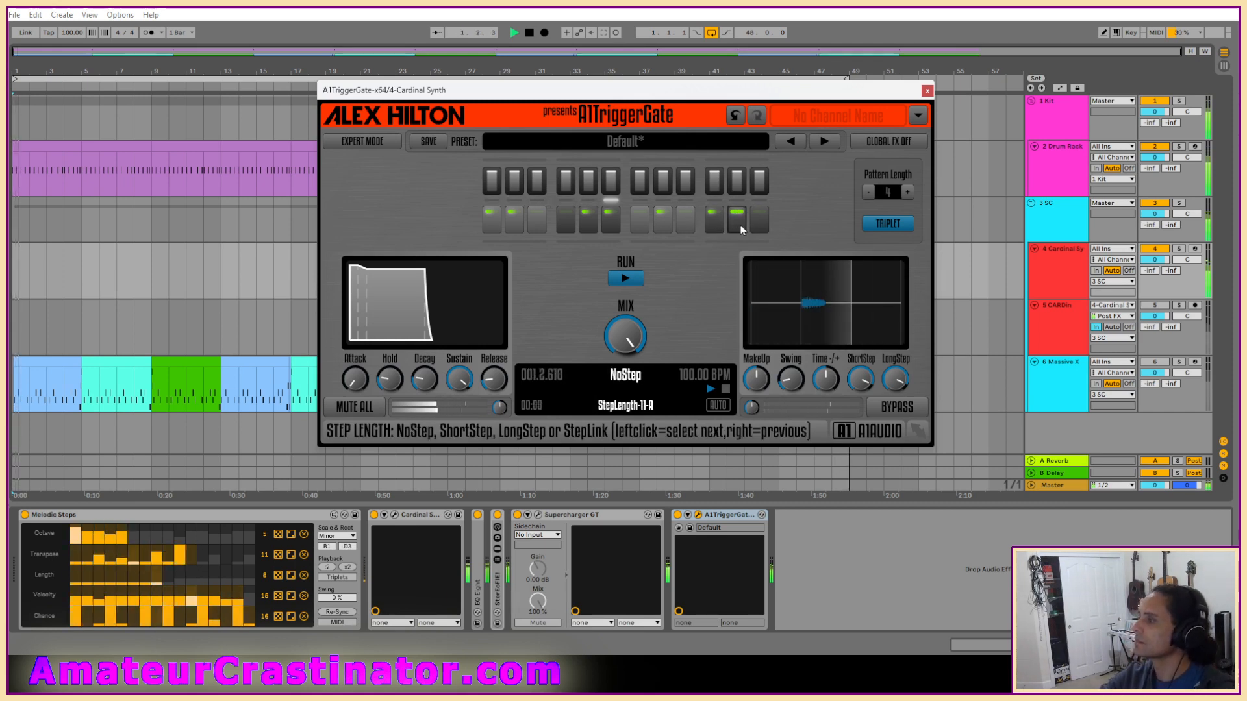
pyautogui.click(762, 228)
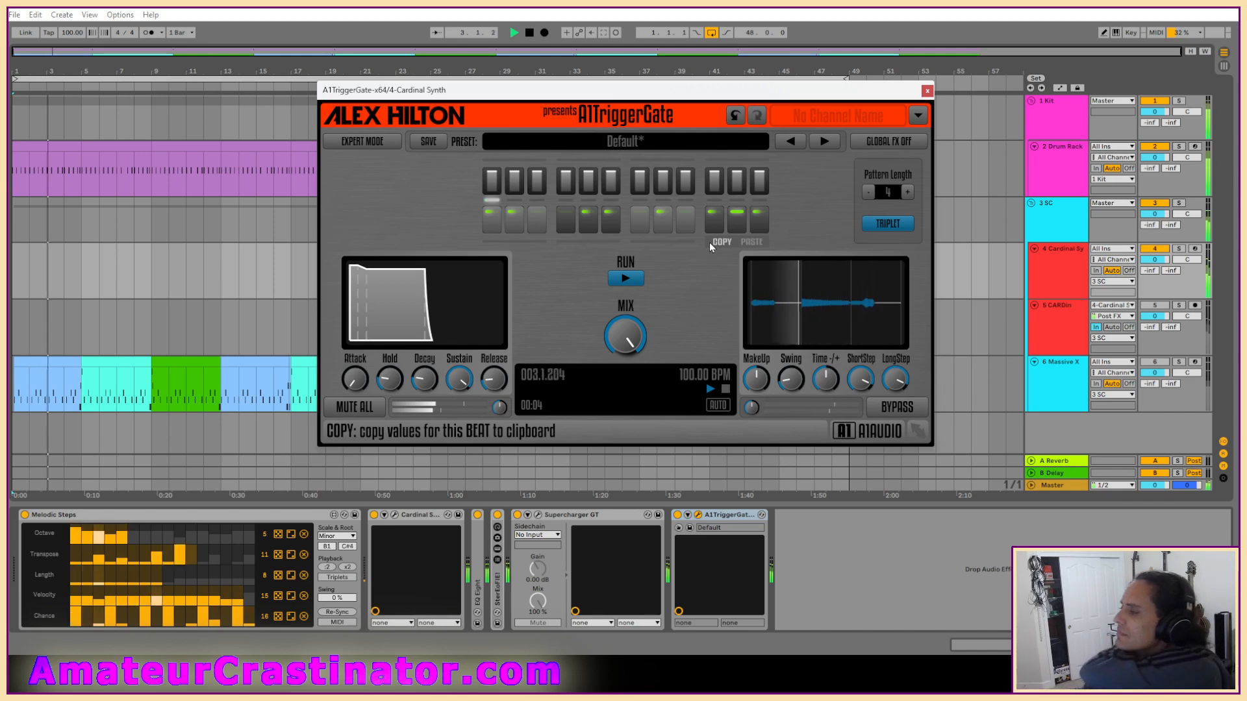
pyautogui.click(566, 223)
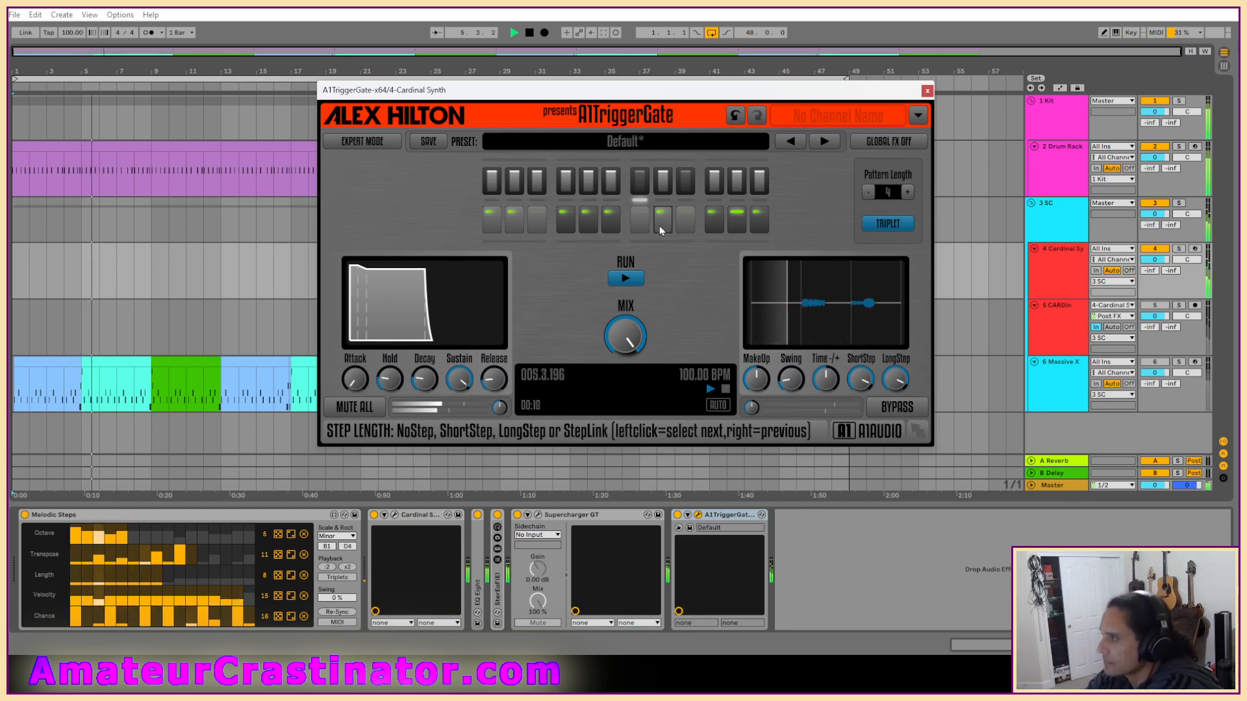
# Step: Turn on A1TriggerGate's expert mode and its Echo/Delay effect with ping-pong
pyautogui.click(370, 148)
pyautogui.click(683, 263)
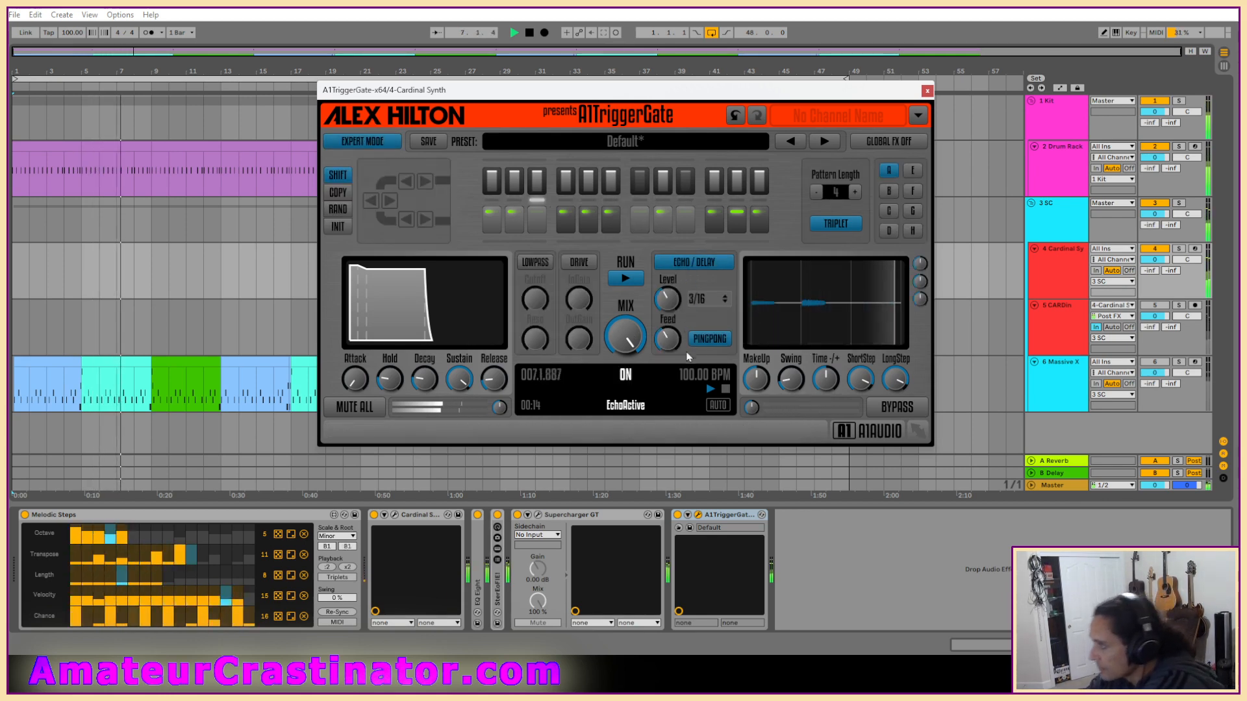
pyautogui.click(709, 338)
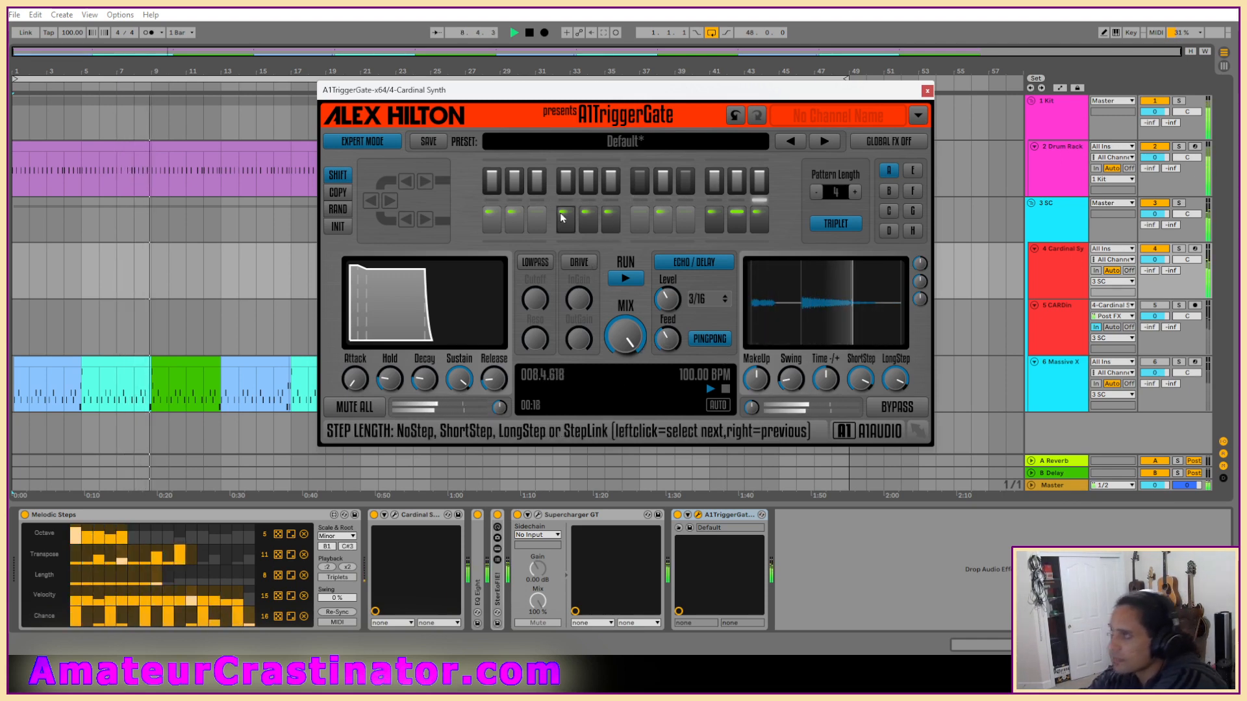
# Step: Lower the gate envelope's sustain, lengthen its release, and try echo times of 1/8T and 2/8T
pyautogui.moveTo(494, 380)
pyautogui.mouseDown()
pyautogui.moveTo(494, 354)
pyautogui.moveTo(460, 393)
pyautogui.moveTo(494, 389)
pyautogui.mouseUp()
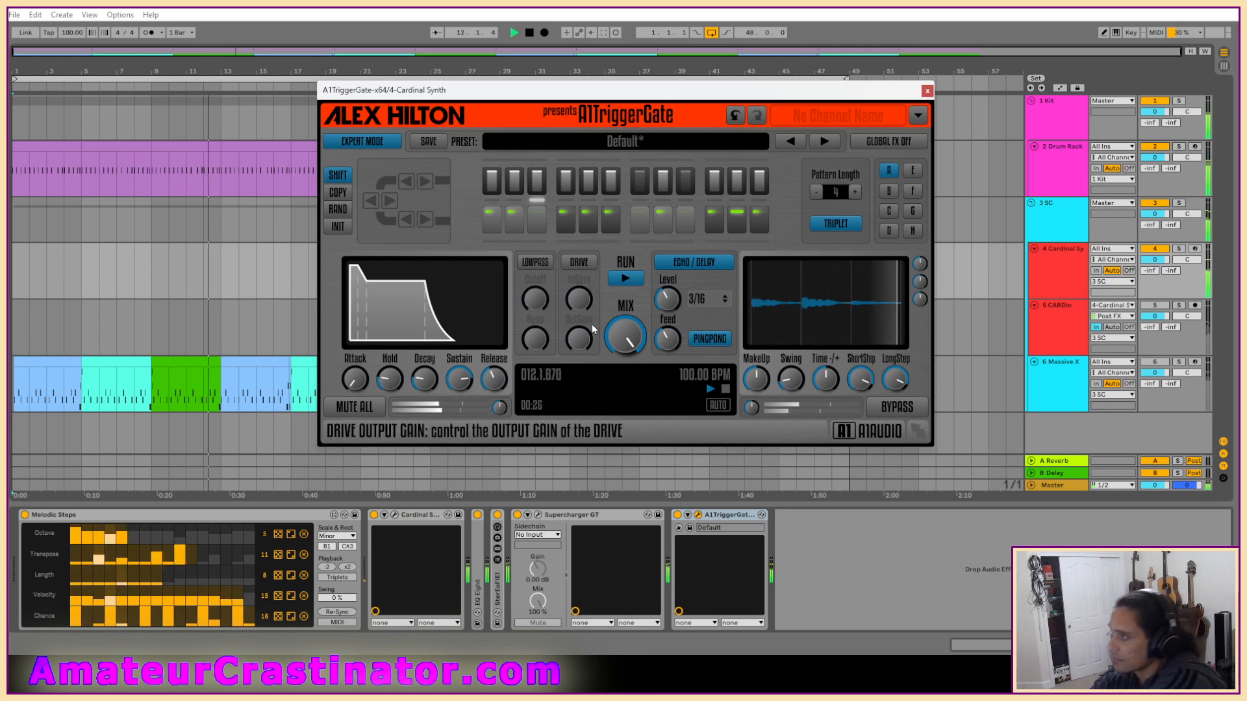
pyautogui.click(705, 302)
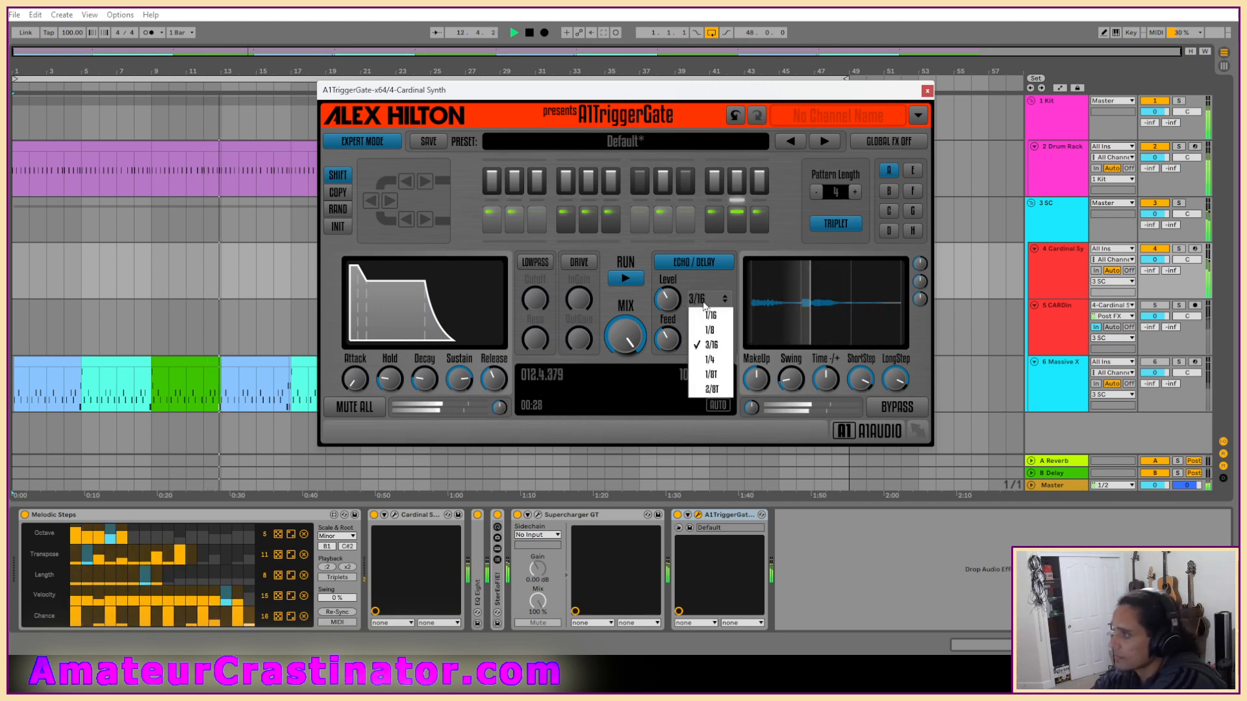
pyautogui.click(722, 381)
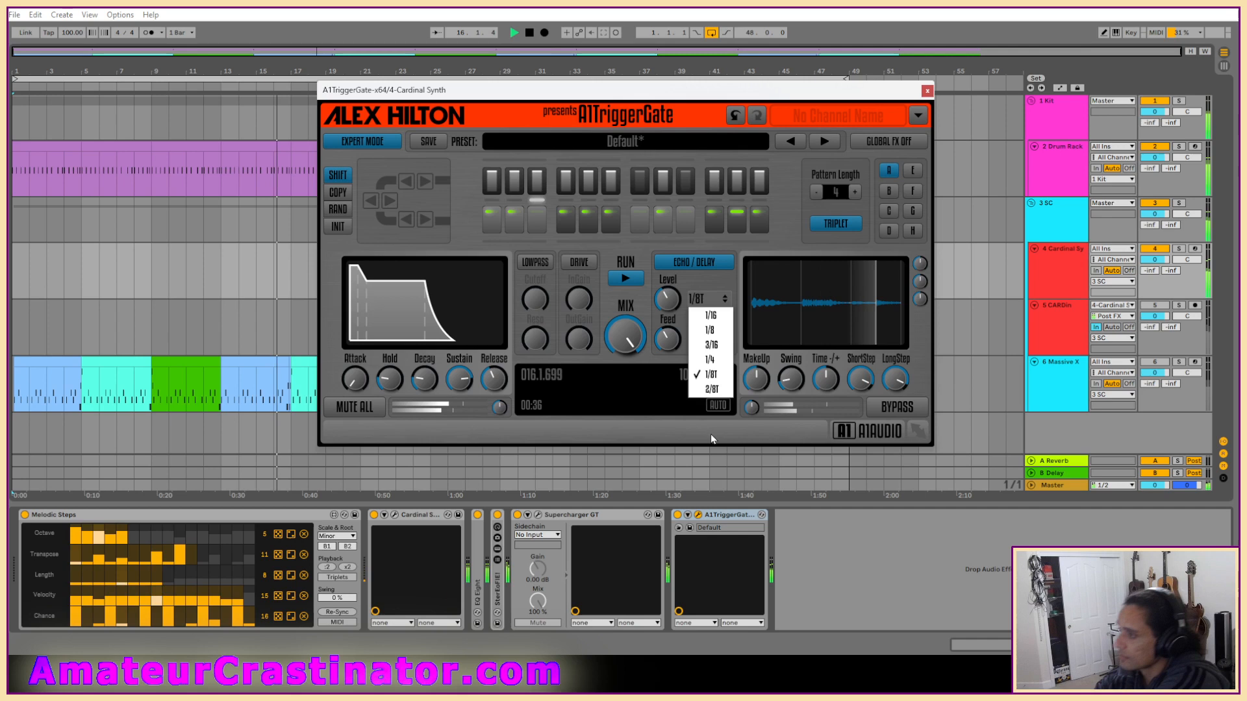
pyautogui.click(719, 389)
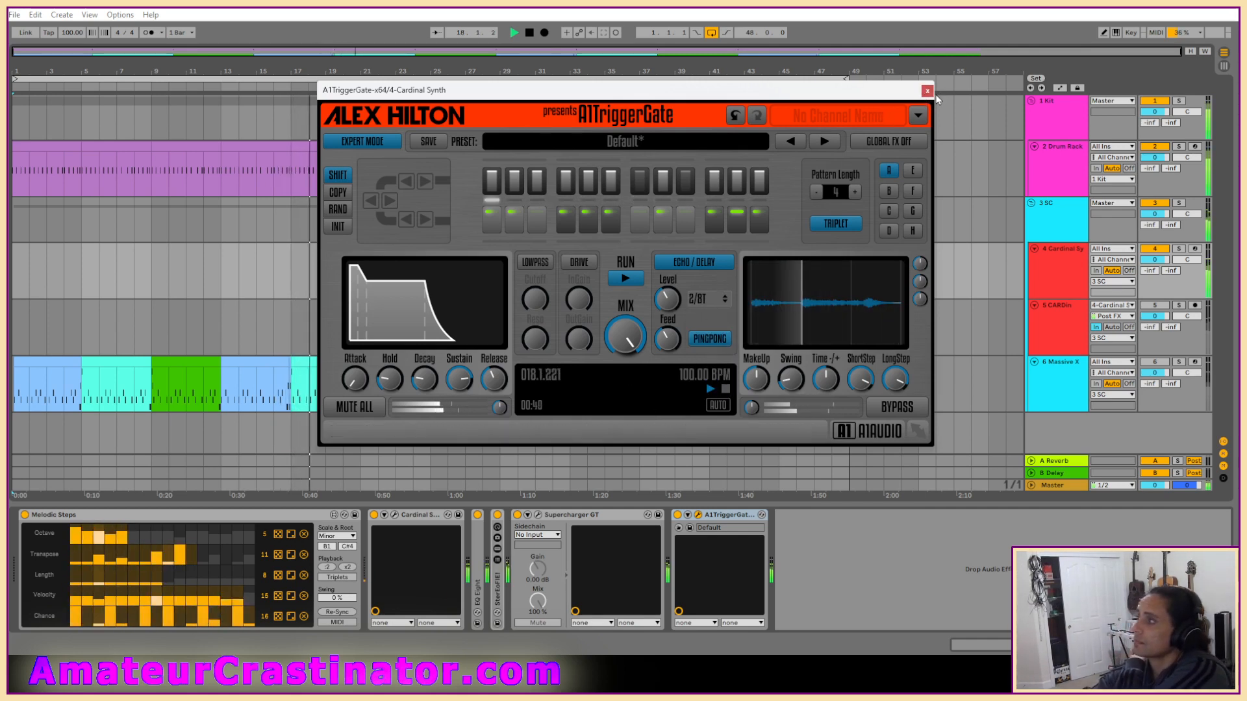
# Step: Lower A1TriggerGate's Mix amount slightly and close the plug-in window
pyautogui.moveTo(634, 320); pyautogui.dragTo(634, 348)
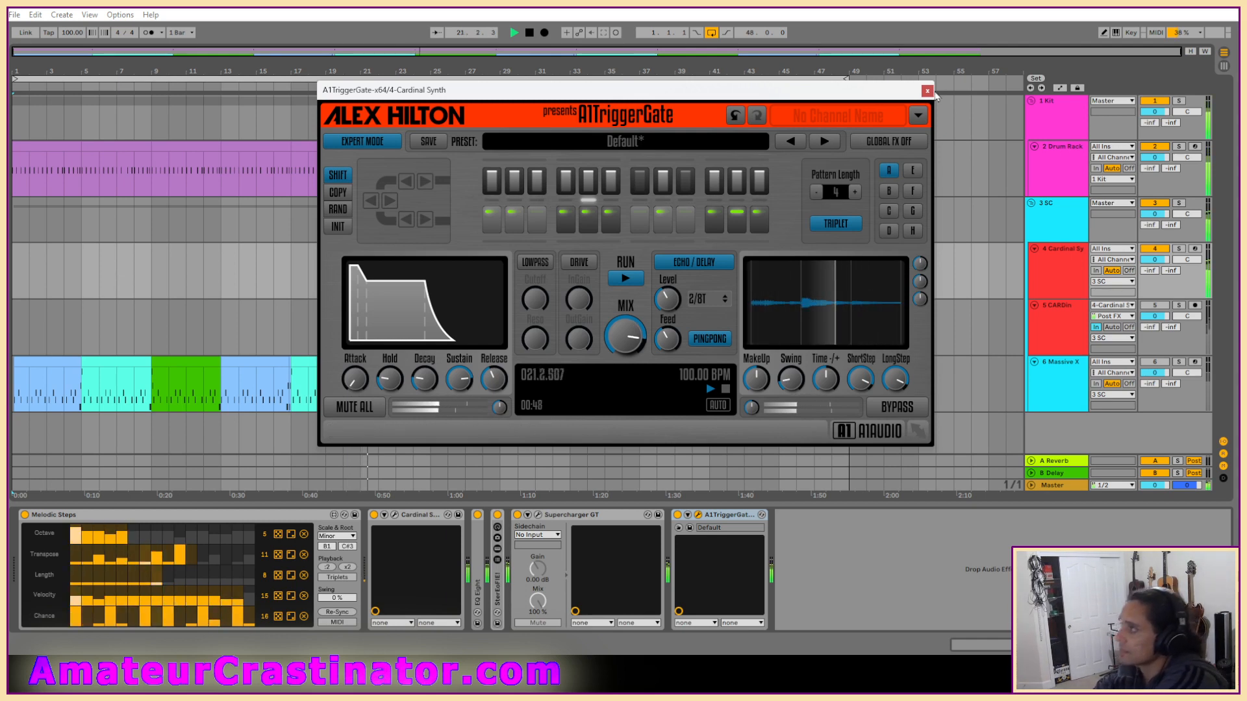
pyautogui.click(927, 91)
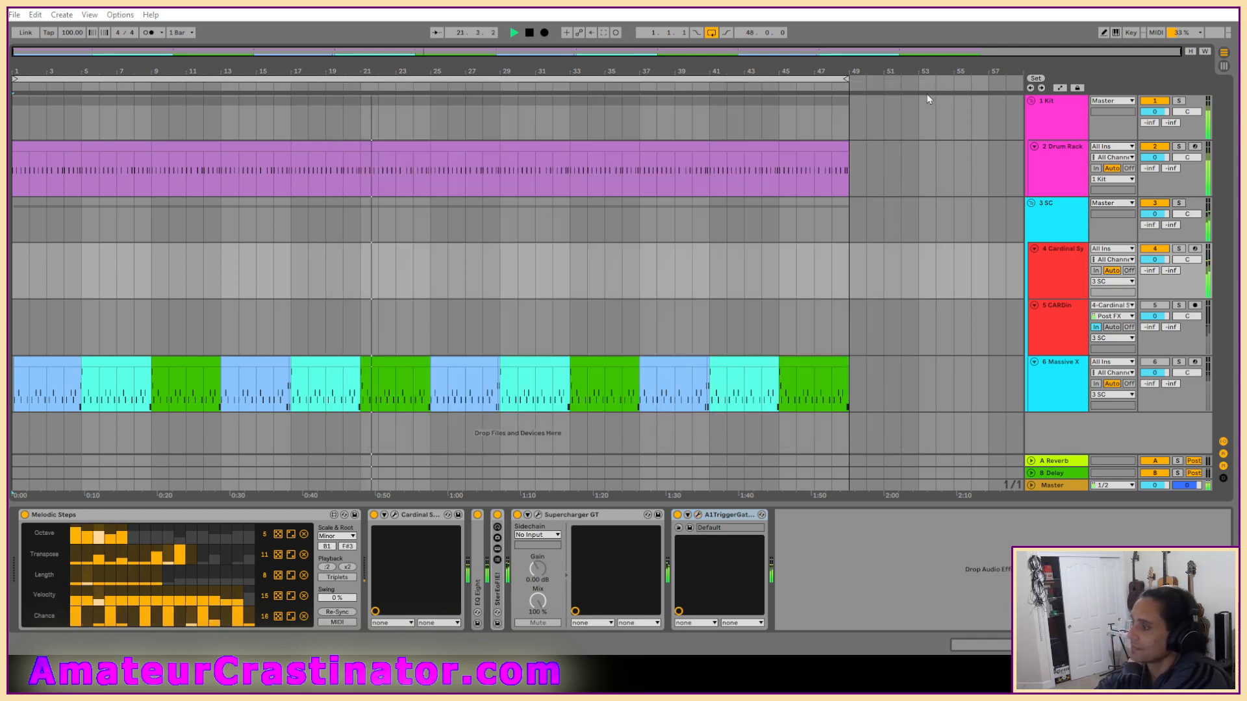
# Step: Compare the Cardinal Synth track's sound with A1TriggerGate bypassed and active, and reopen the plug-in window
pyautogui.click(677, 515)
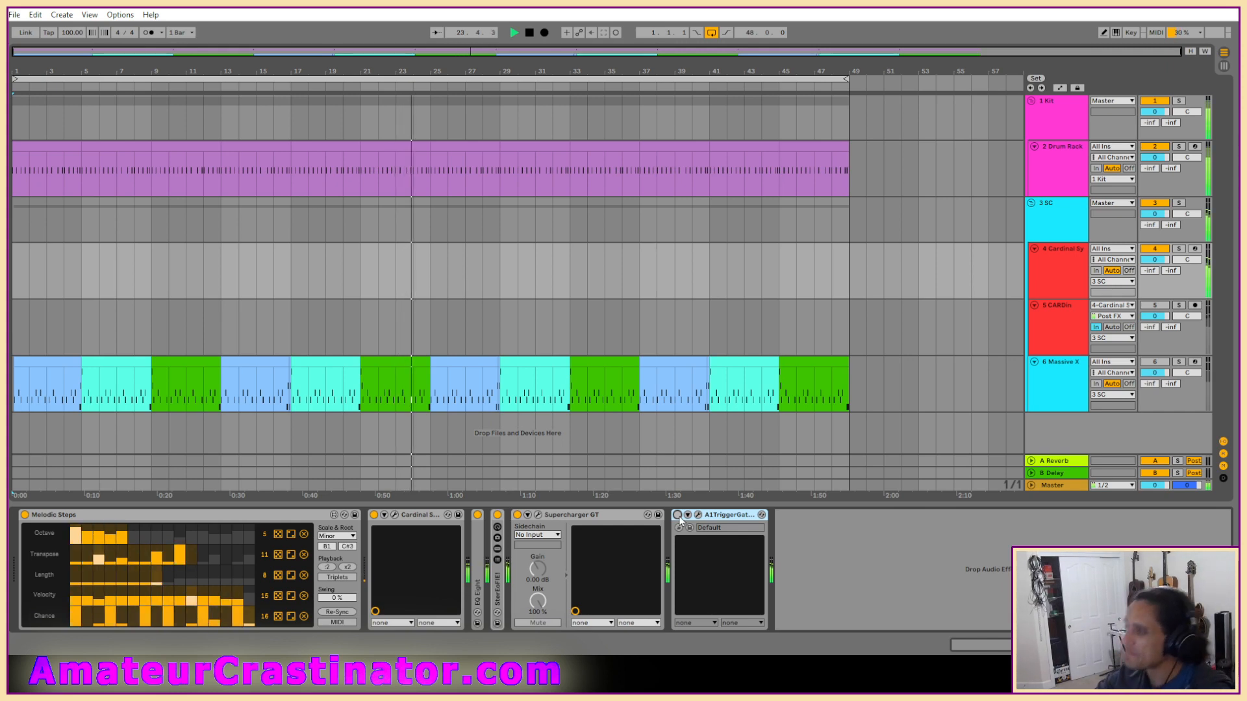
pyautogui.click(677, 515)
pyautogui.click(699, 515)
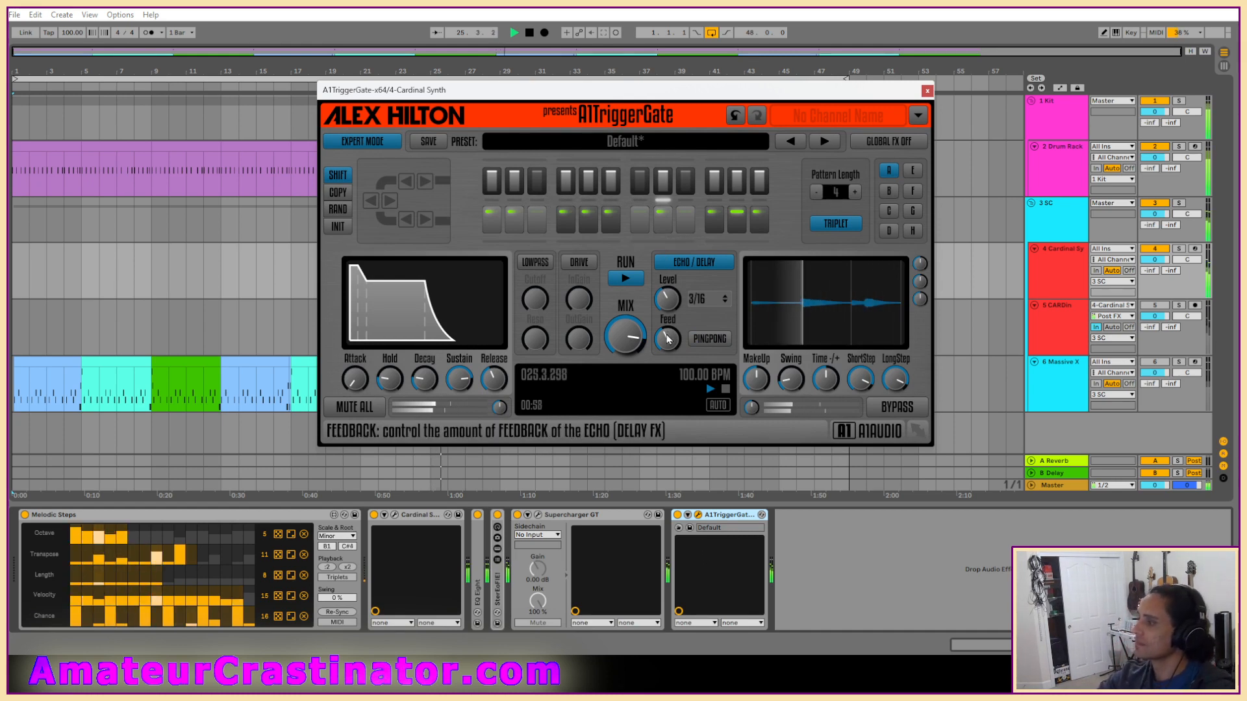
# Step: Raise A1TriggerGate's echo level, and audition its presets up to Groove Rhythm 01 + Echo
pyautogui.moveTo(668, 299); pyautogui.dragTo(668, 286)
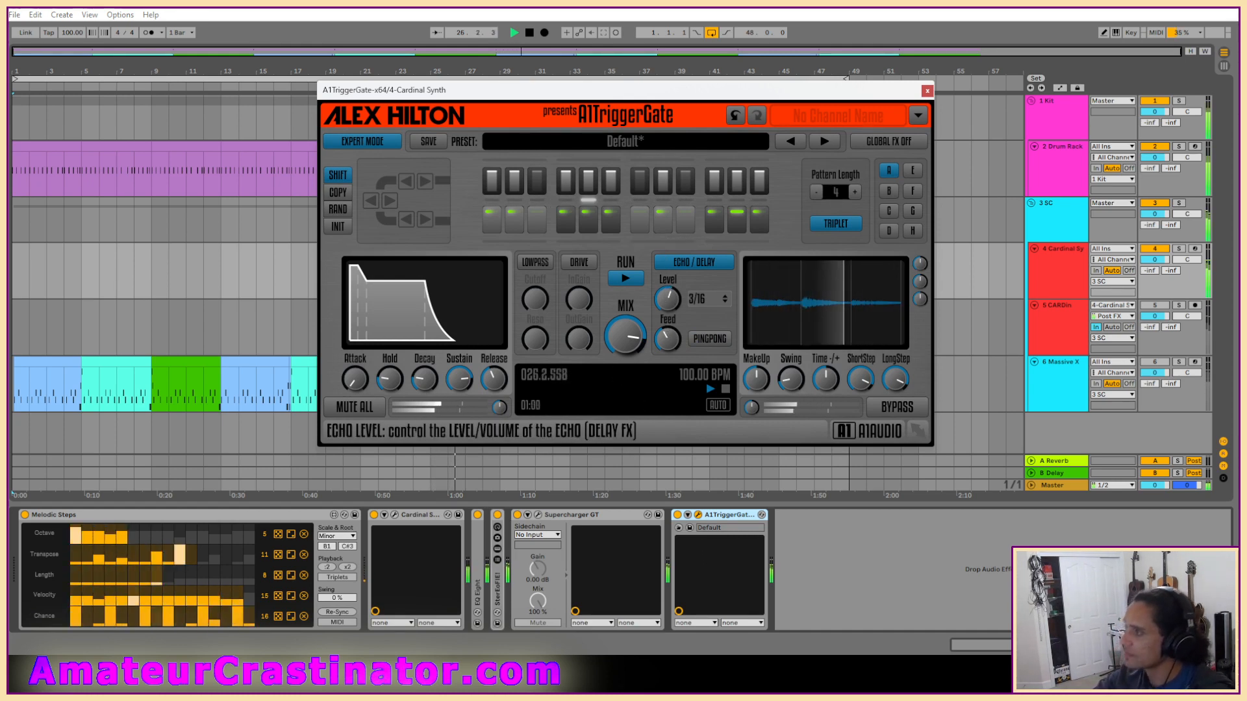
pyautogui.moveTo(669, 300); pyautogui.dragTo(669, 298)
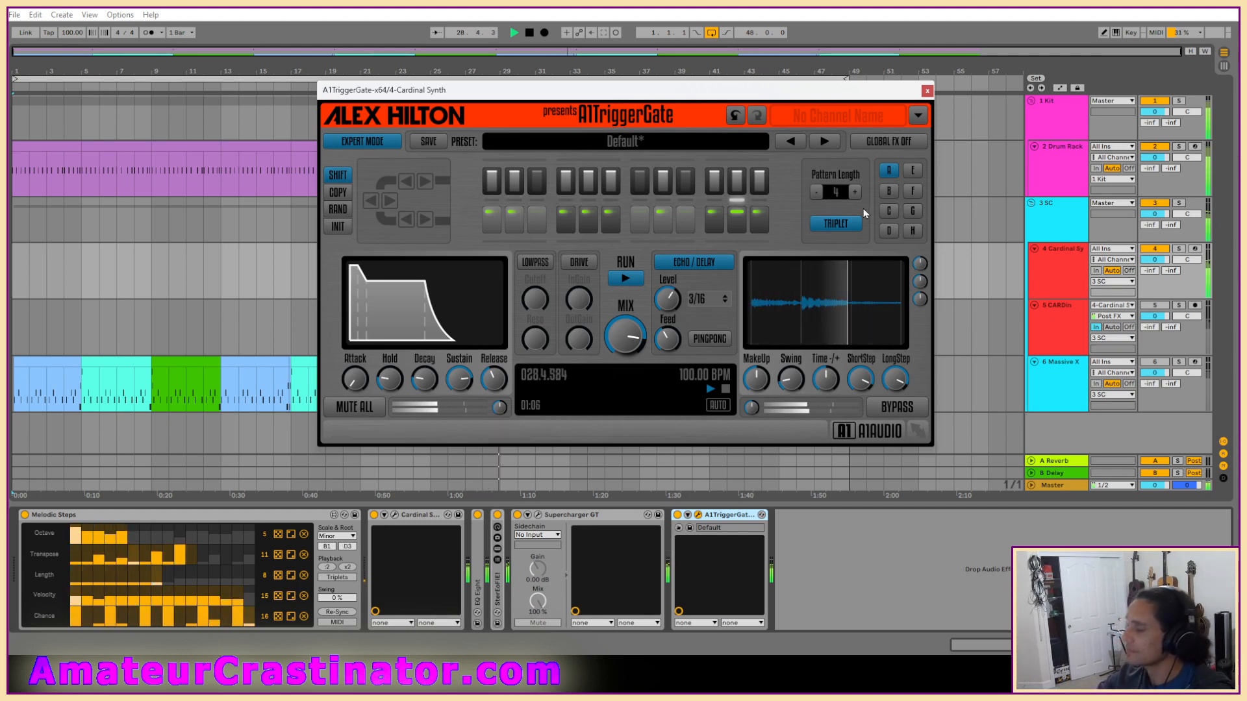
pyautogui.click(825, 141)
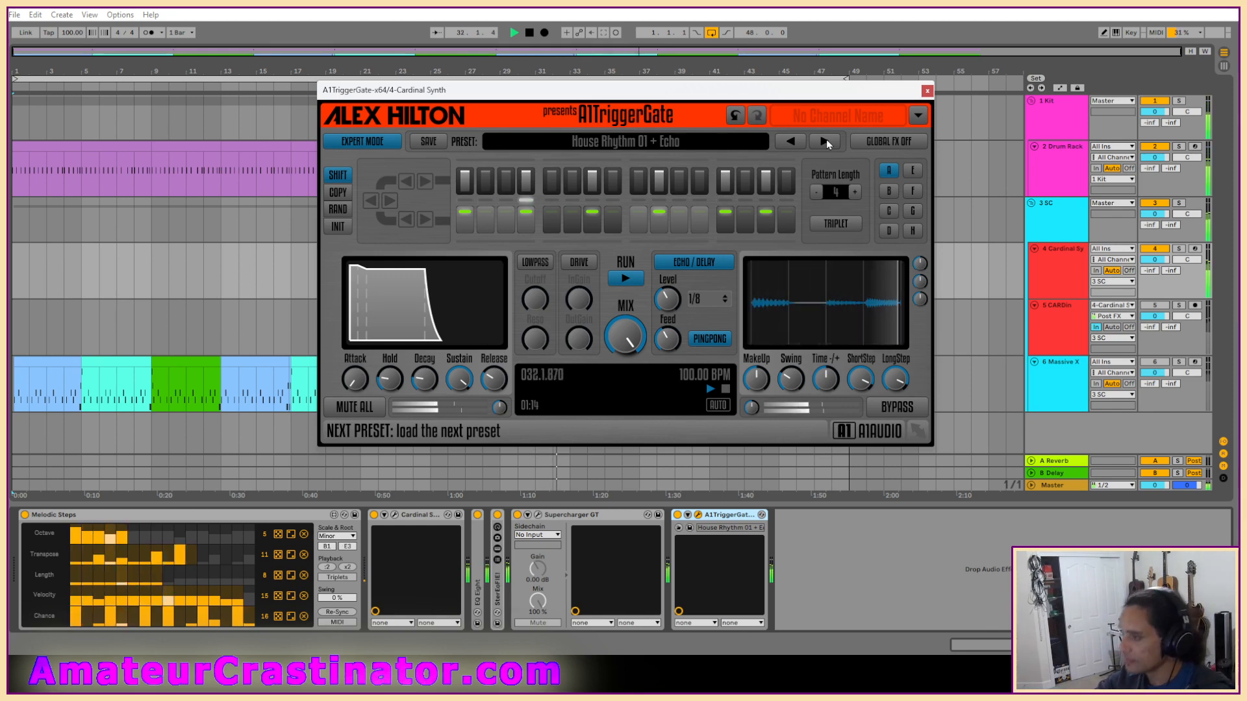
pyautogui.click(826, 139)
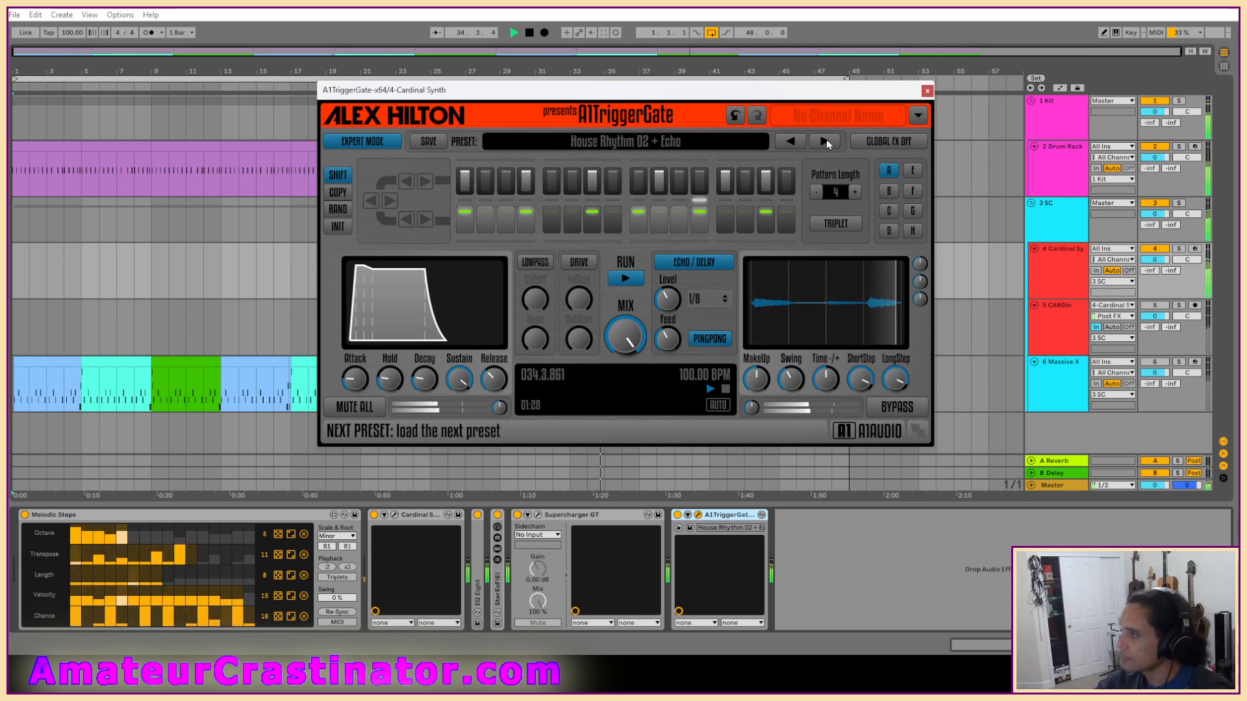
pyautogui.click(826, 139)
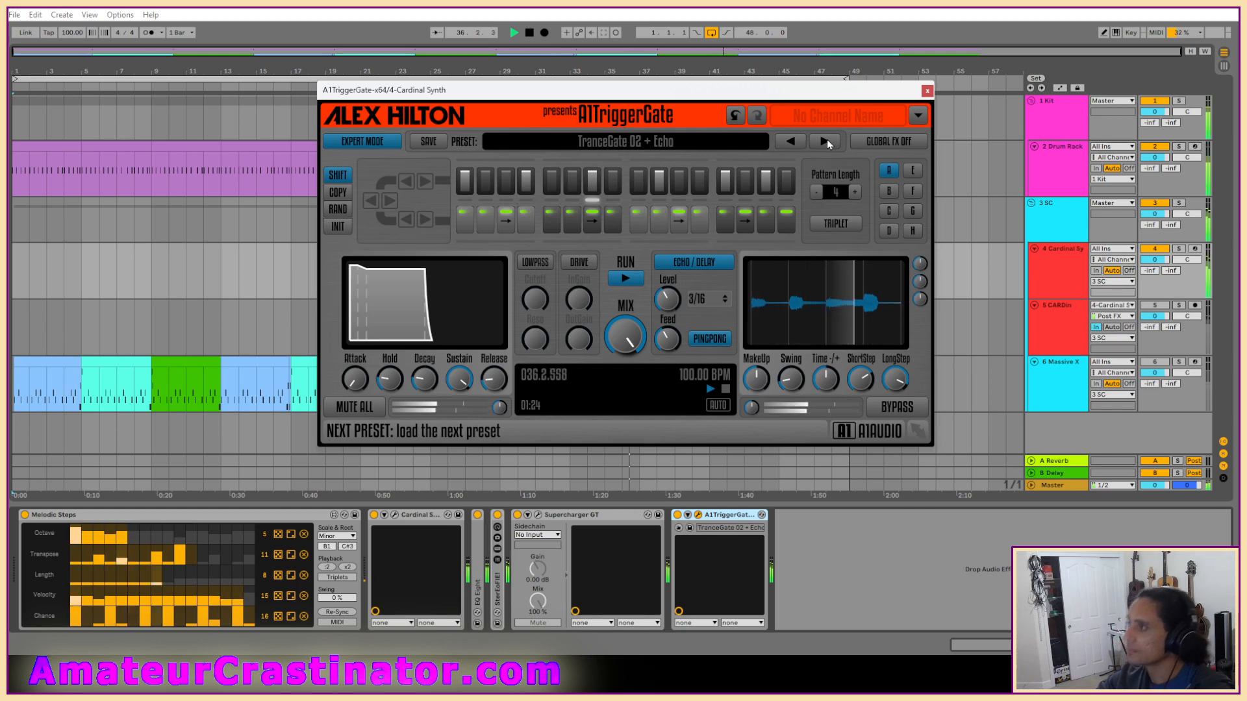
pyautogui.click(826, 141)
pyautogui.click(826, 141)
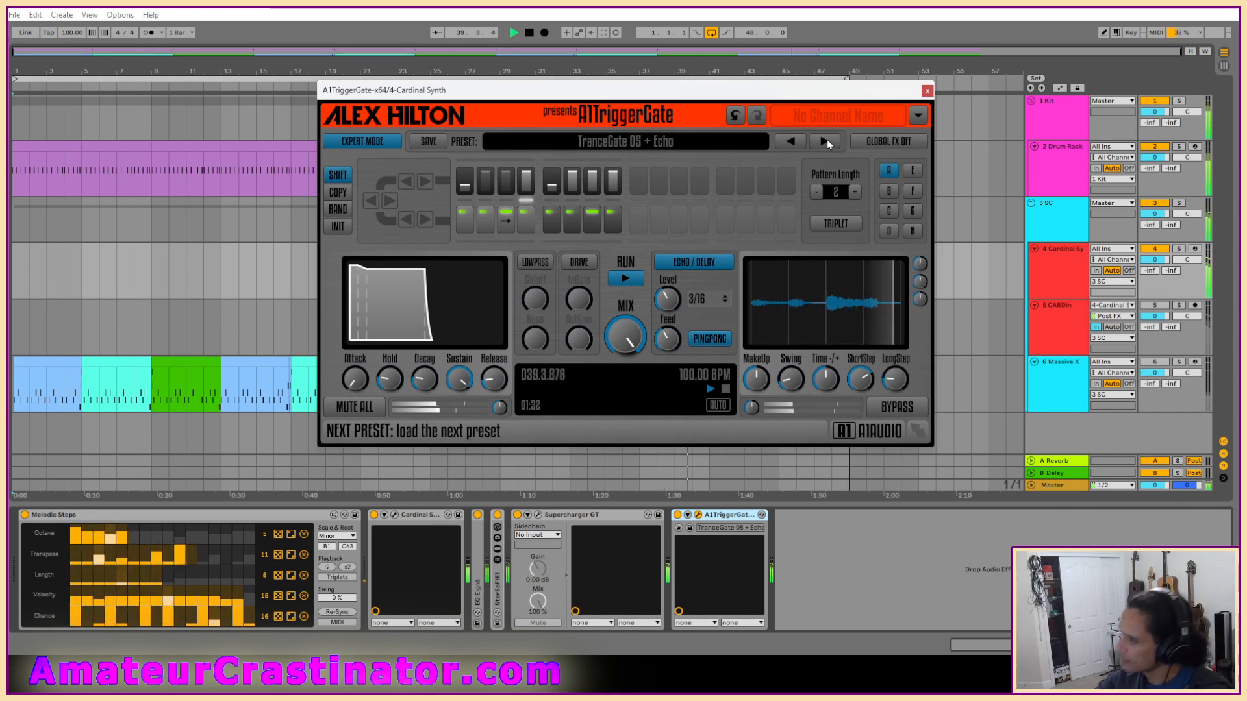
pyautogui.click(825, 141)
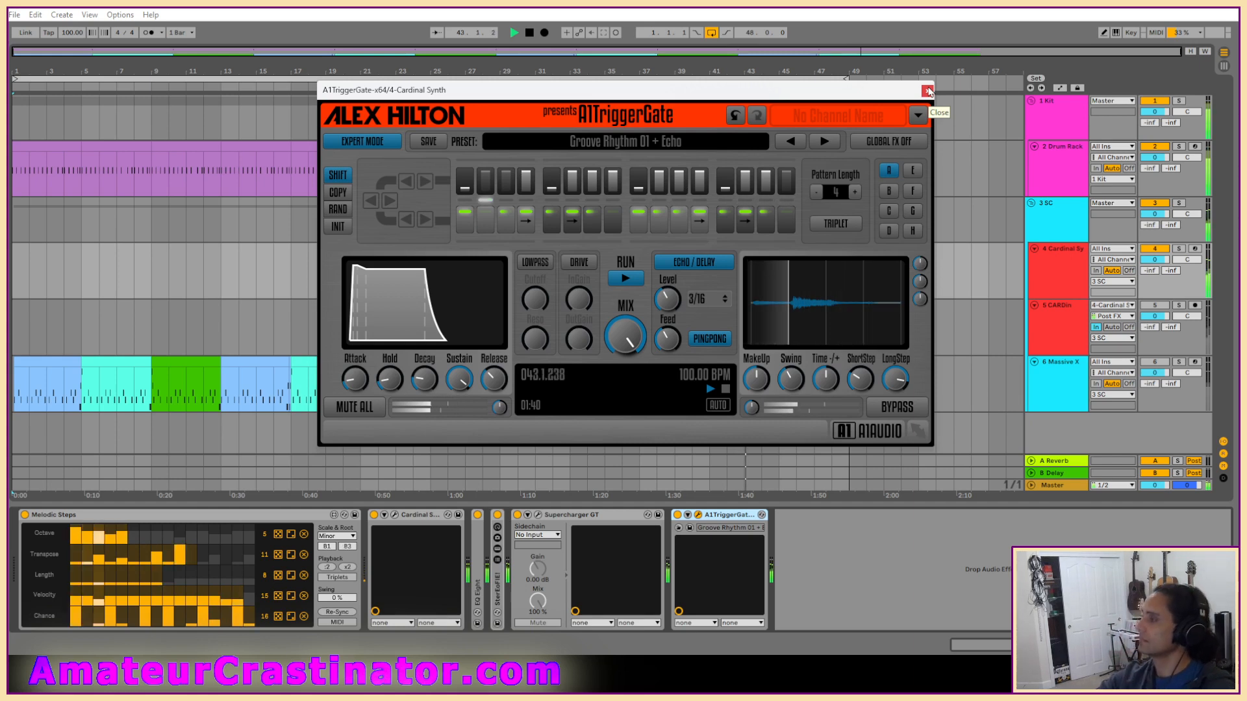
# Step: Turn off the echo's ping-pong mode, raise the gate envelope's release to 16 %, and close the plug-in window
pyautogui.click(716, 341)
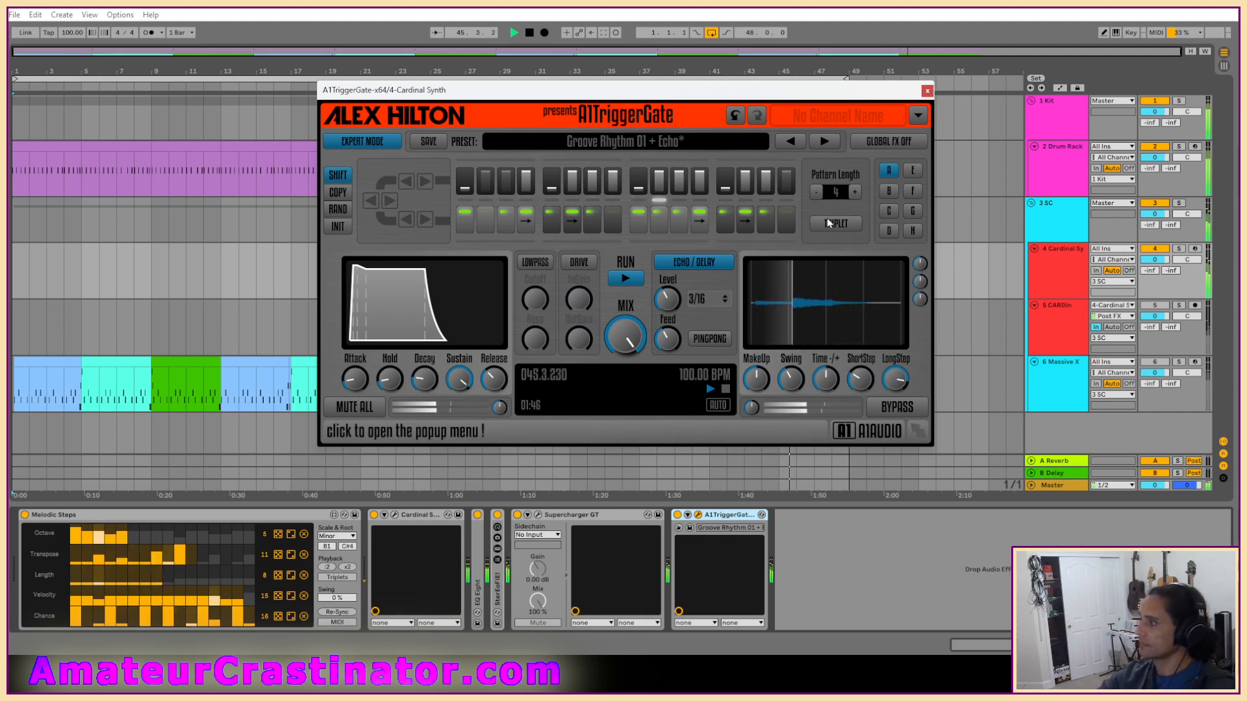
pyautogui.click(719, 334)
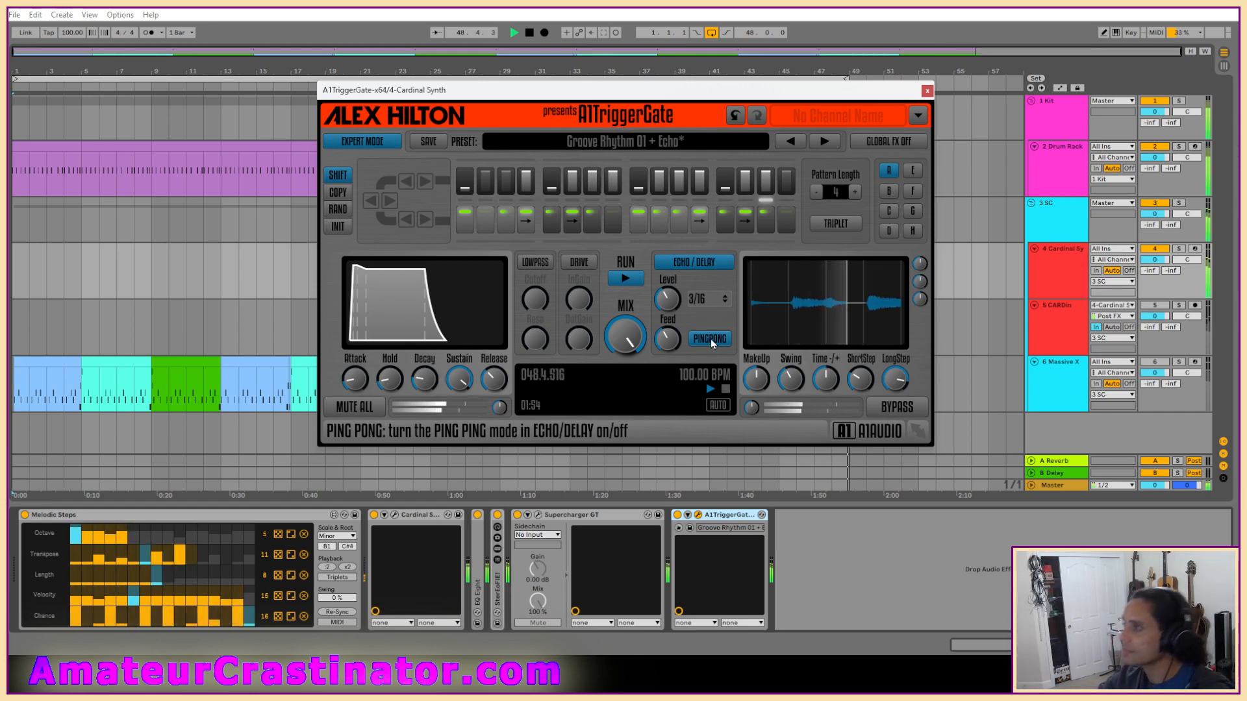
pyautogui.moveTo(494, 380); pyautogui.dragTo(494, 378)
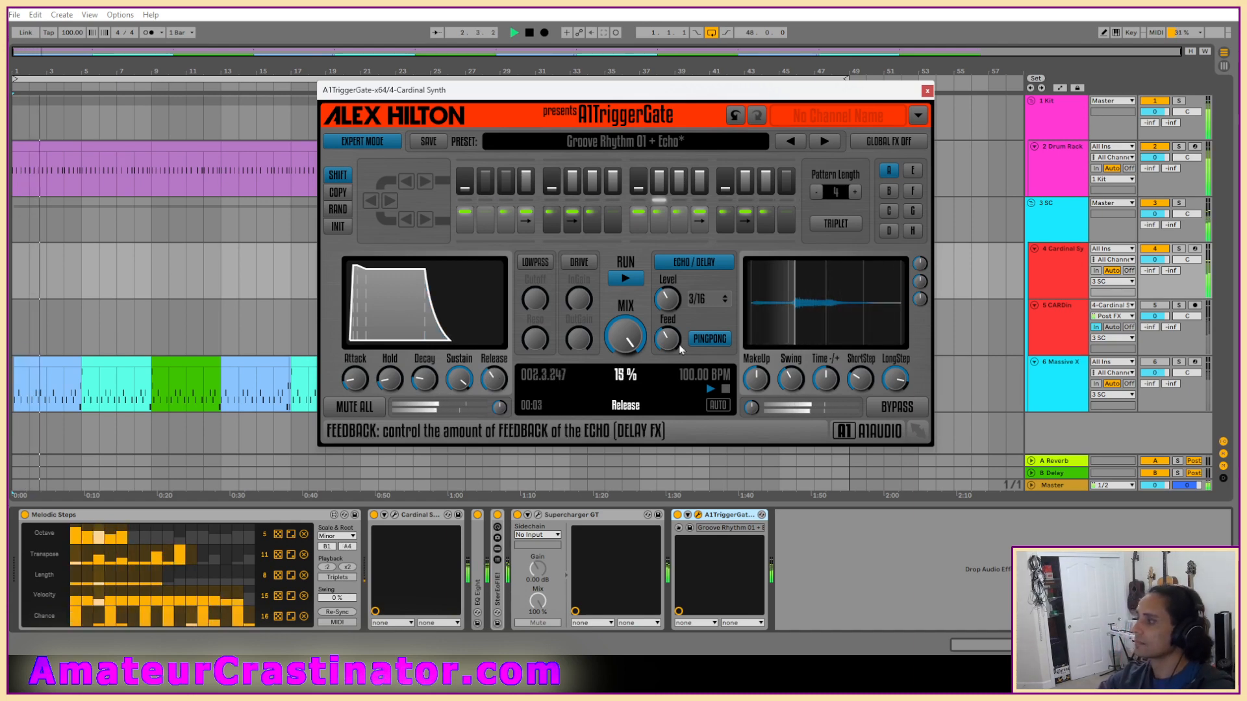
pyautogui.click(709, 339)
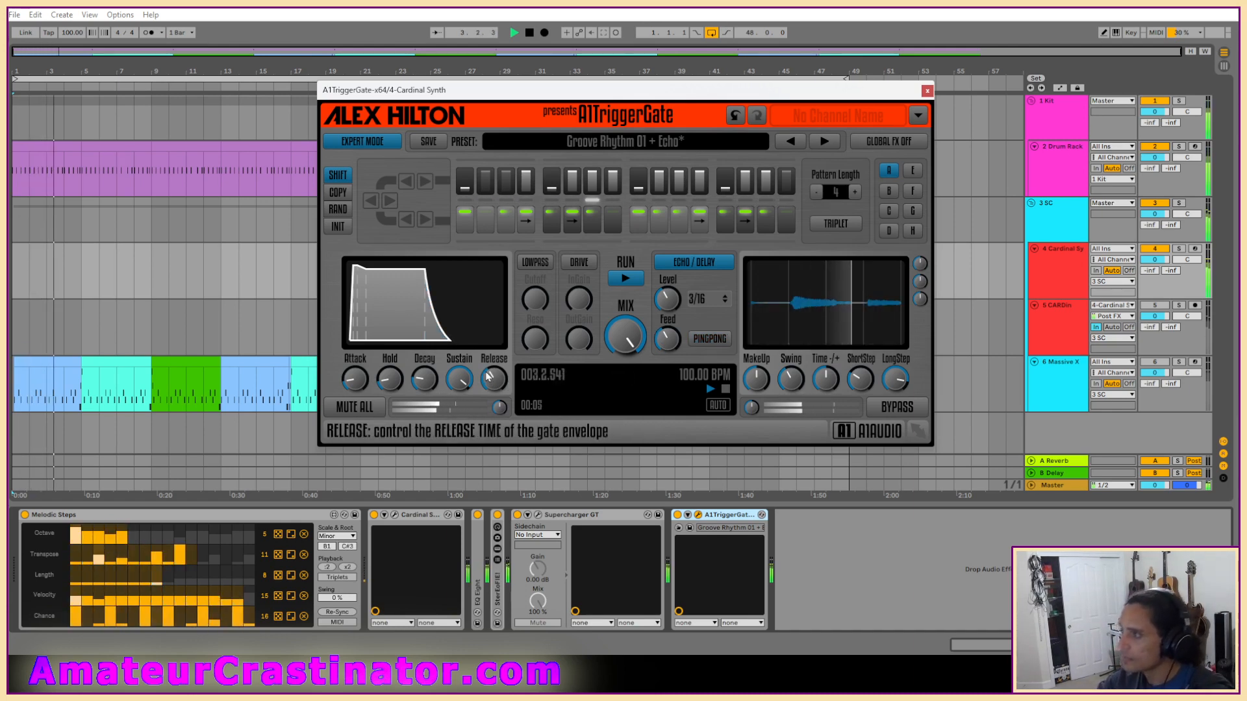
pyautogui.moveTo(489, 394); pyautogui.dragTo(488, 392)
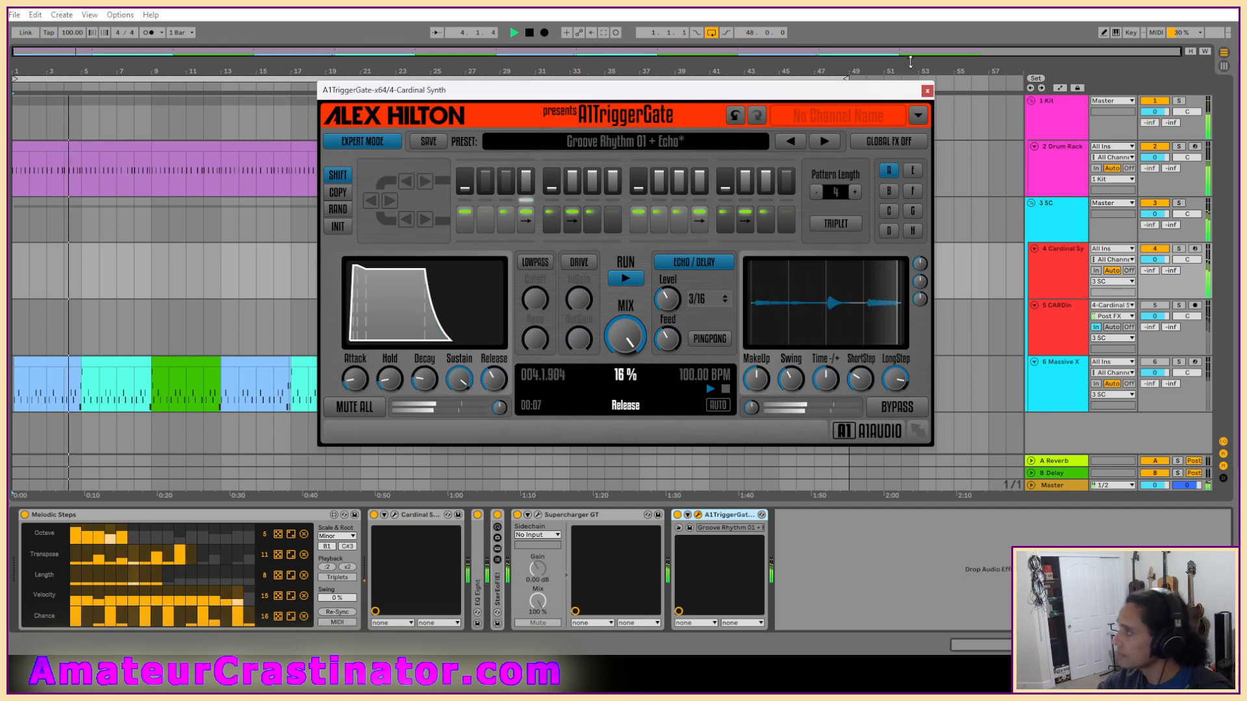
pyautogui.click(927, 91)
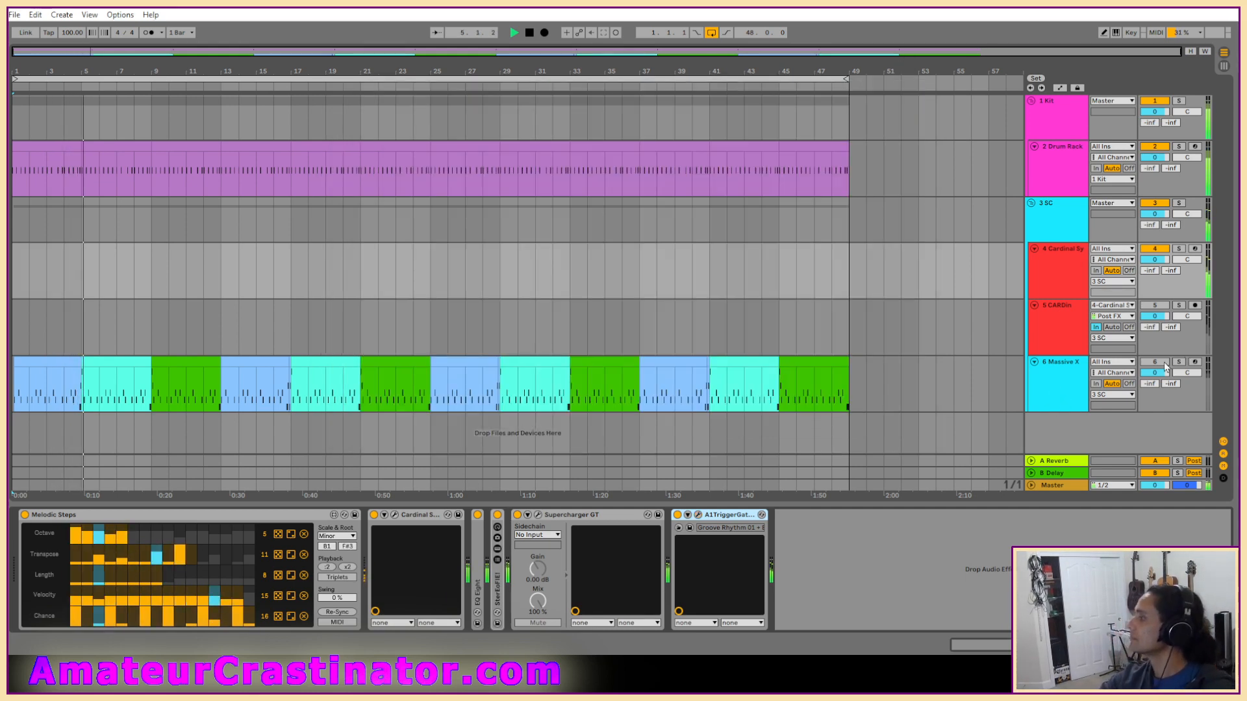
# Step: Activate the Massive X and CARDin tracks, and briefly solo CARDin to hear it alone
pyautogui.click(1163, 363)
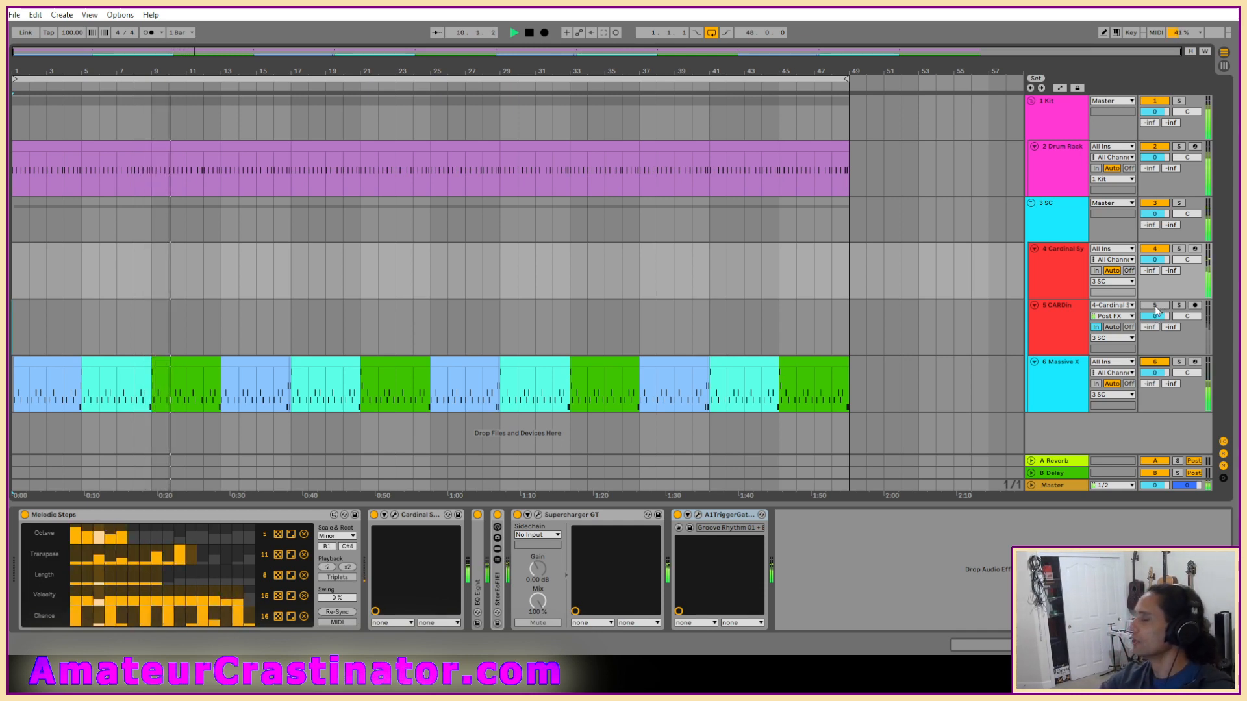
pyautogui.click(1156, 307)
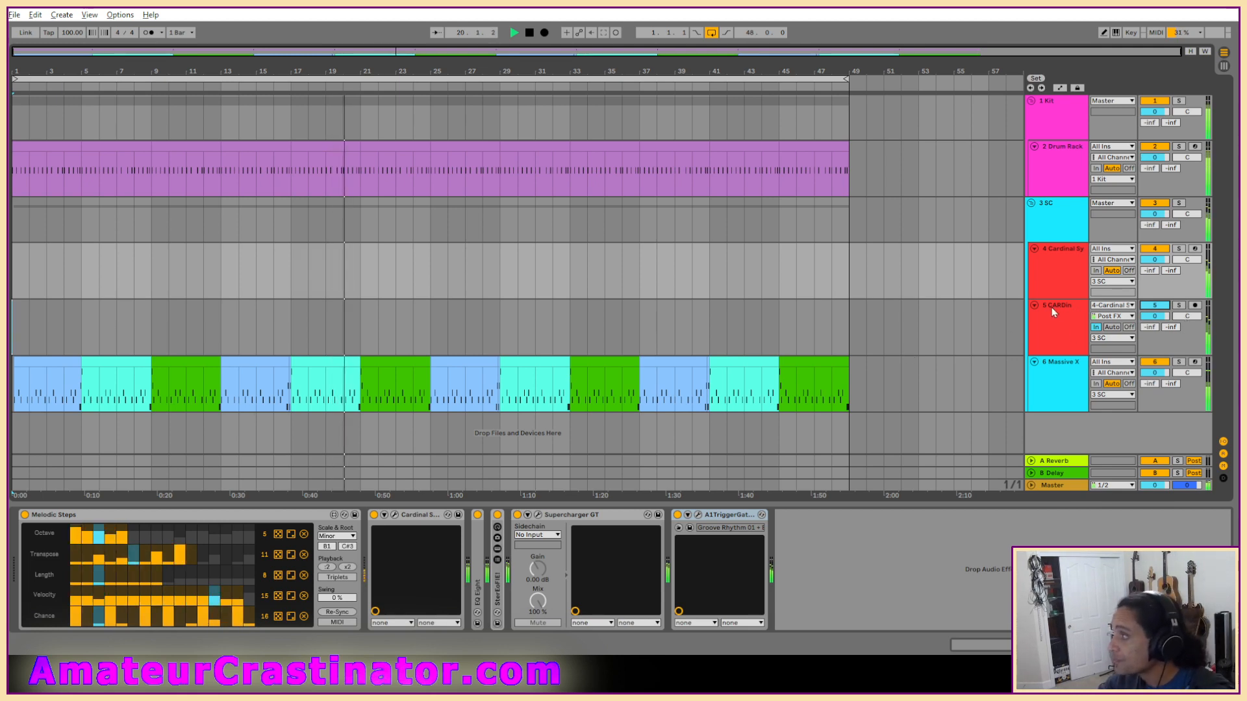
pyautogui.click(1070, 333)
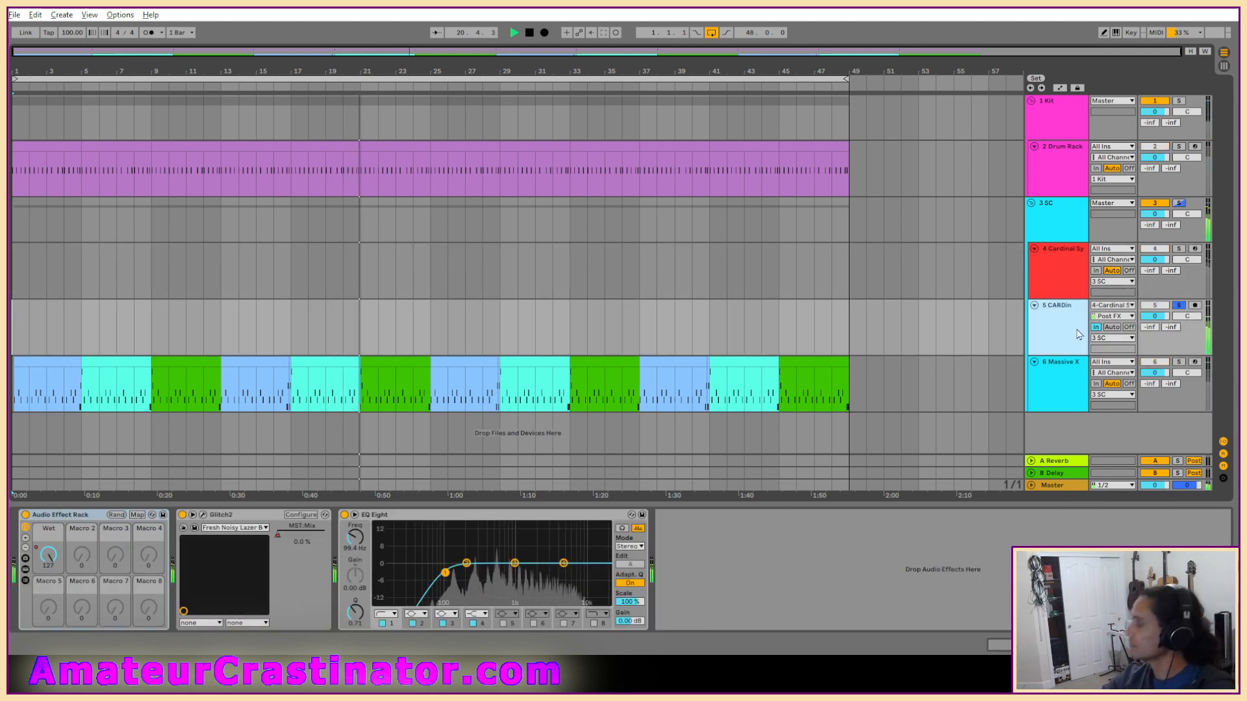
pyautogui.press('s')
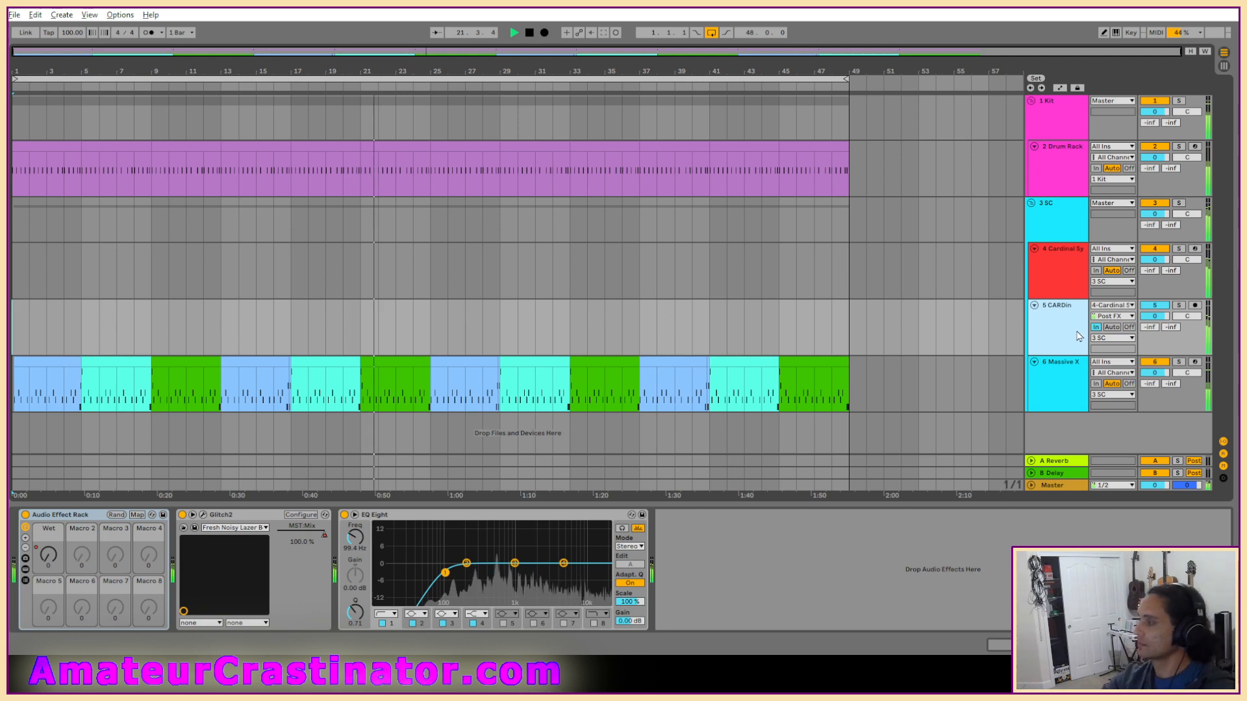
# Step: Show automation and examine CARDin's envelopes for the Audio Effect Rack's Wet macro and Glitch2's MST:Mix
pyautogui.press('a')
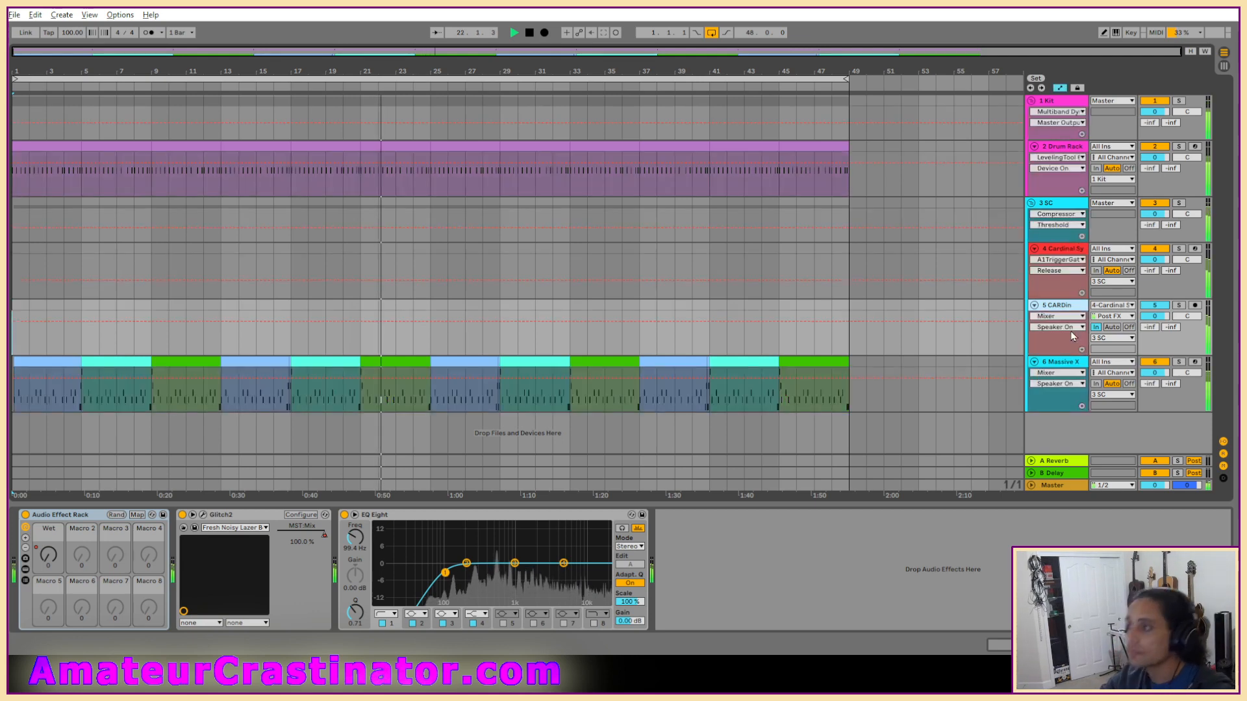
pyautogui.click(1157, 320)
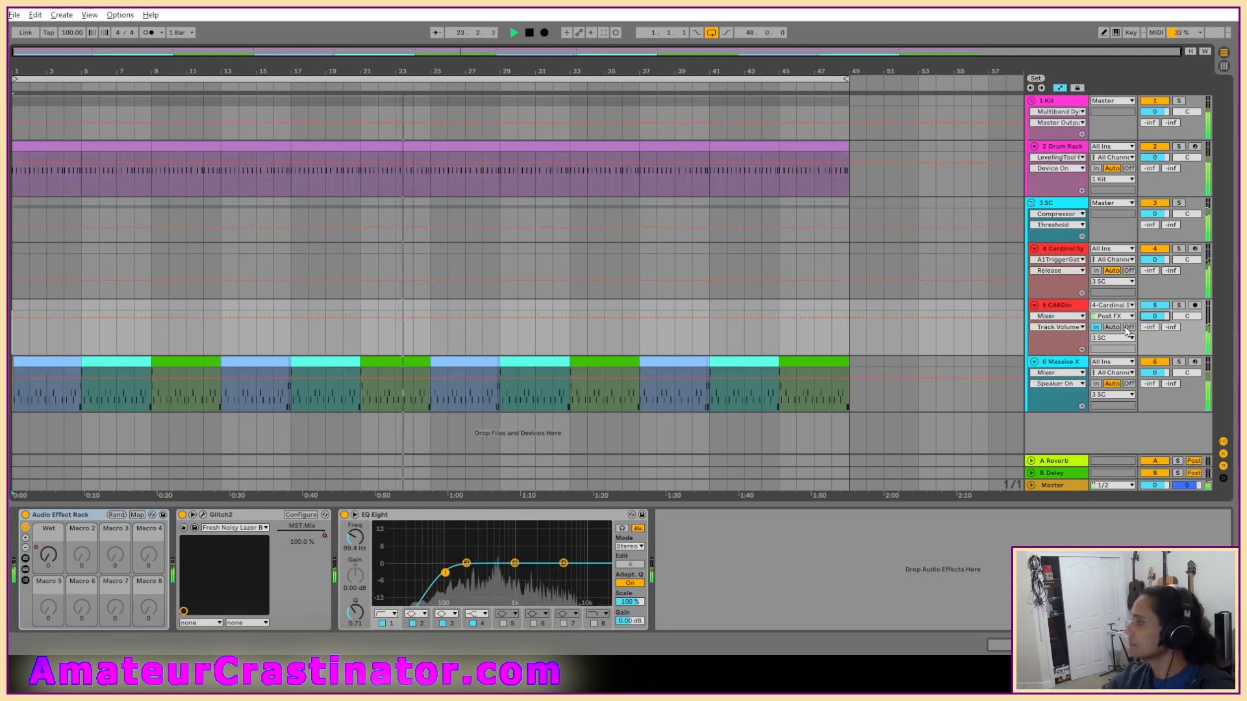
pyautogui.click(1082, 317)
pyautogui.click(1066, 336)
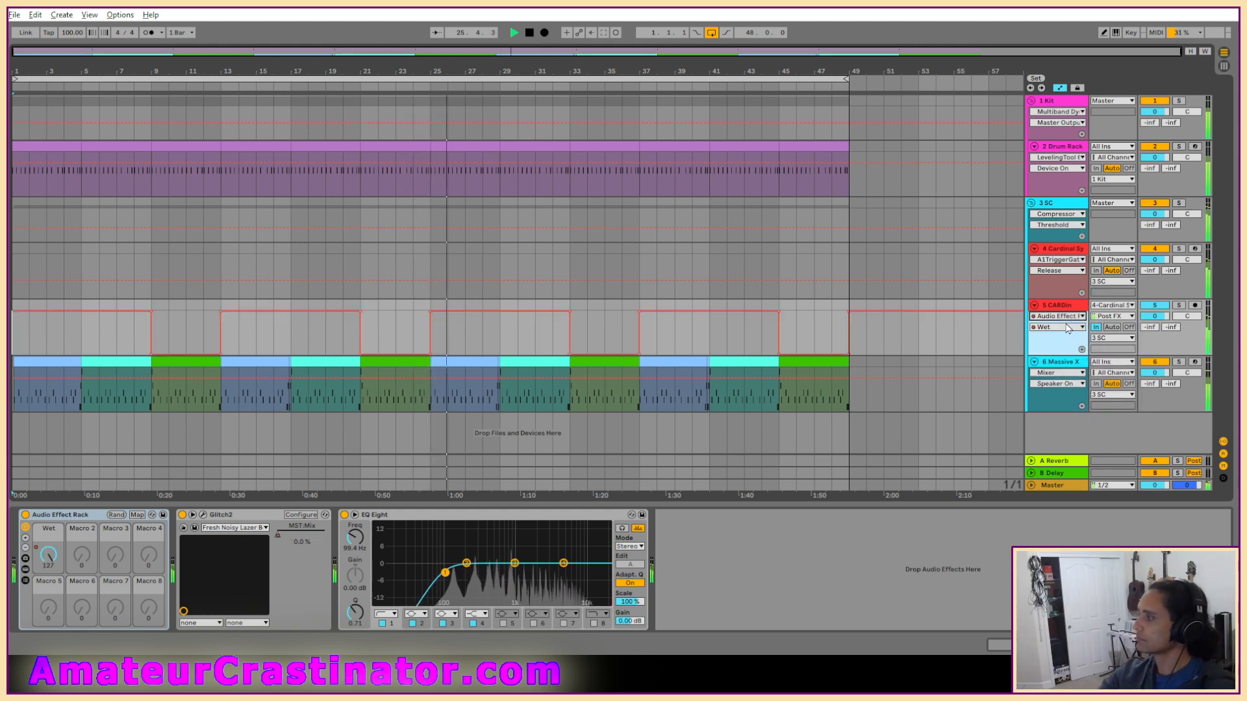
pyautogui.click(1065, 317)
pyautogui.click(1053, 343)
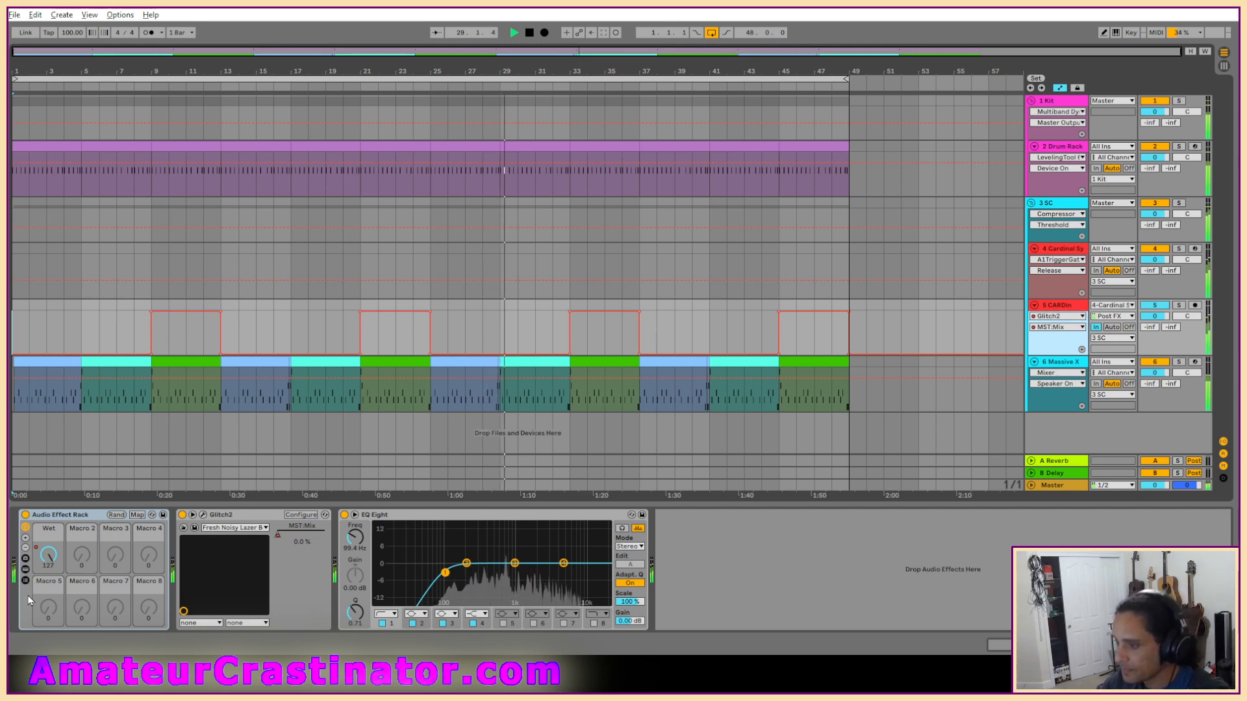
# Step: Examine the chain and devices inside CARDin's Audio Effect Rack, and fold the rack
pyautogui.click(25, 570)
pyautogui.click(187, 549)
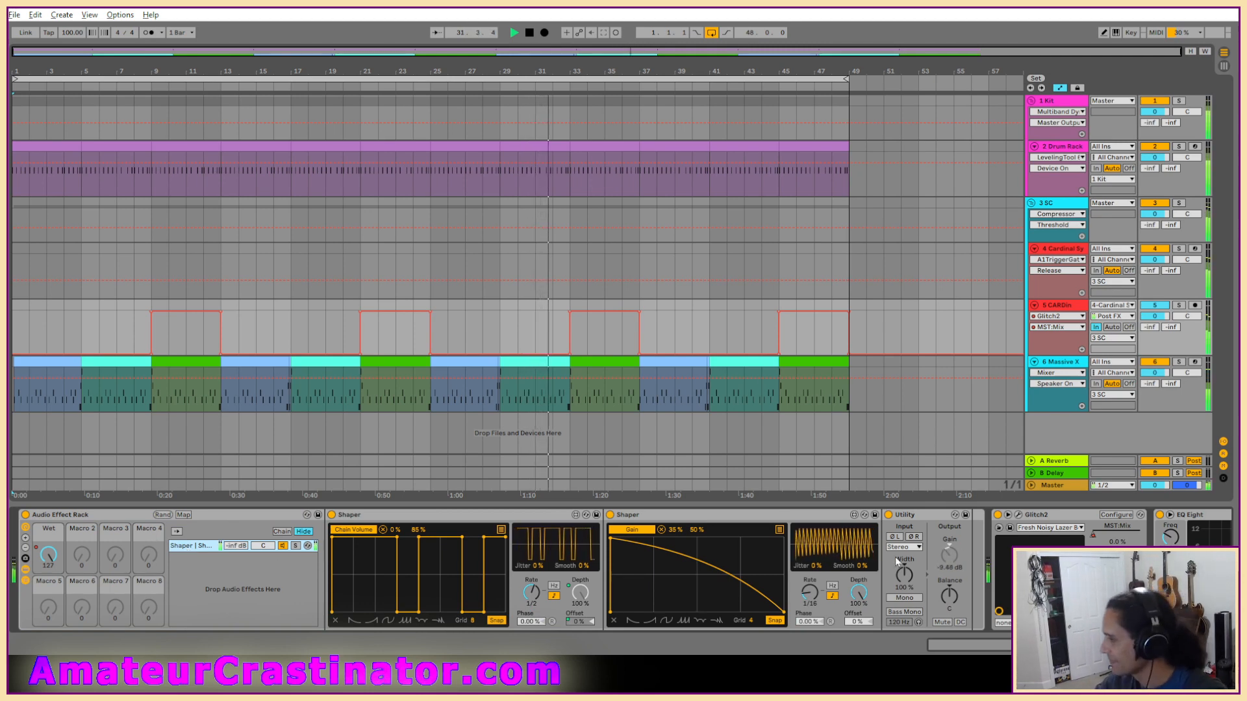
pyautogui.doubleClick(53, 513)
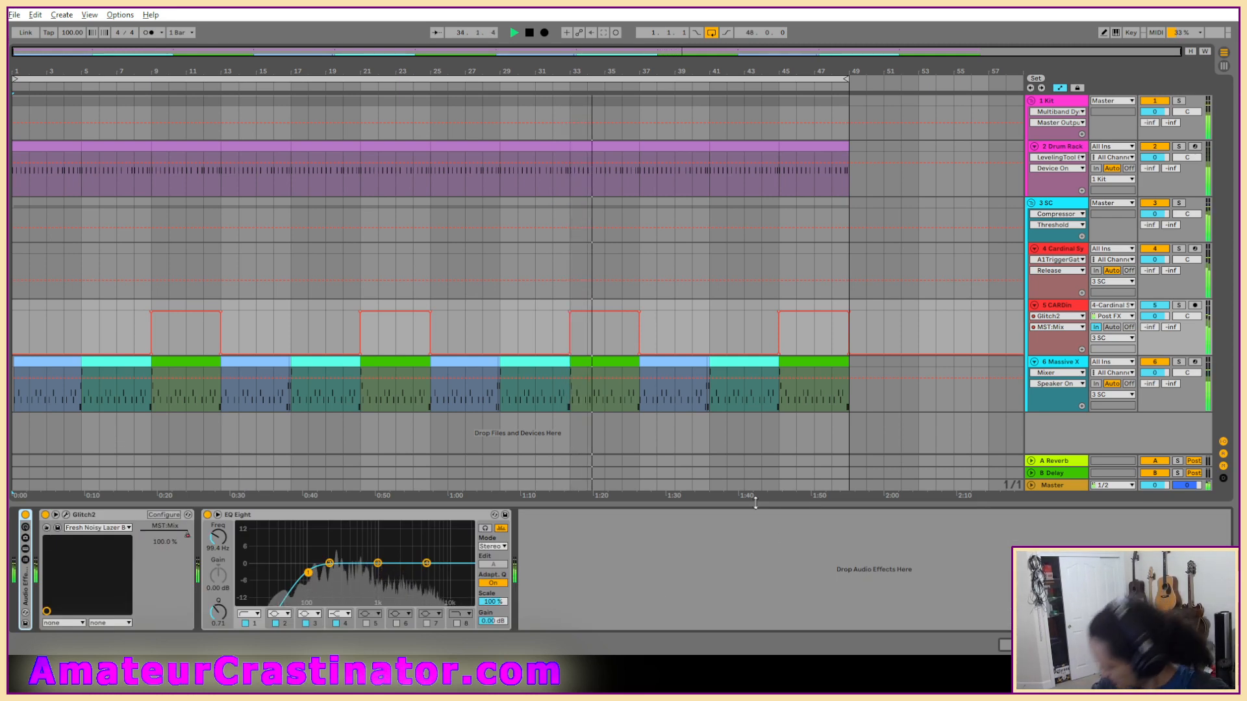
# Step: Set CARDin's send to the B Delay return to 0 dB and raise the Delay's feedback to 74 %
pyautogui.click(1051, 476)
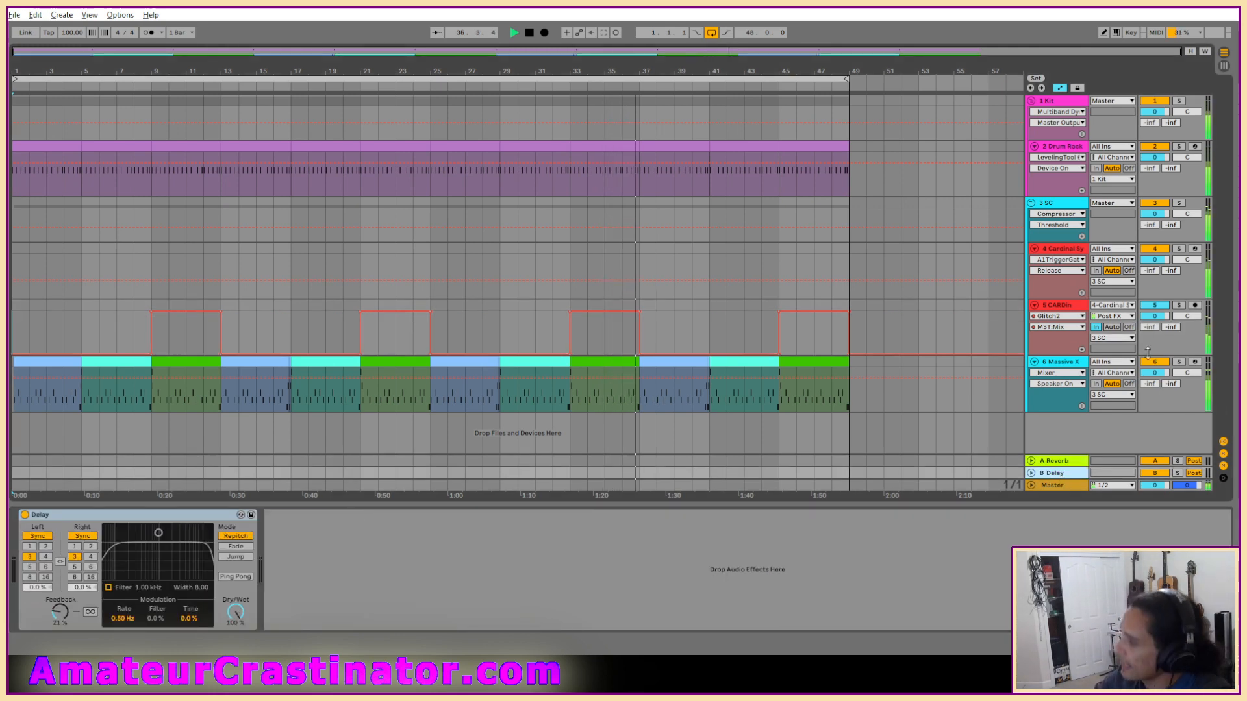
pyautogui.press('a')
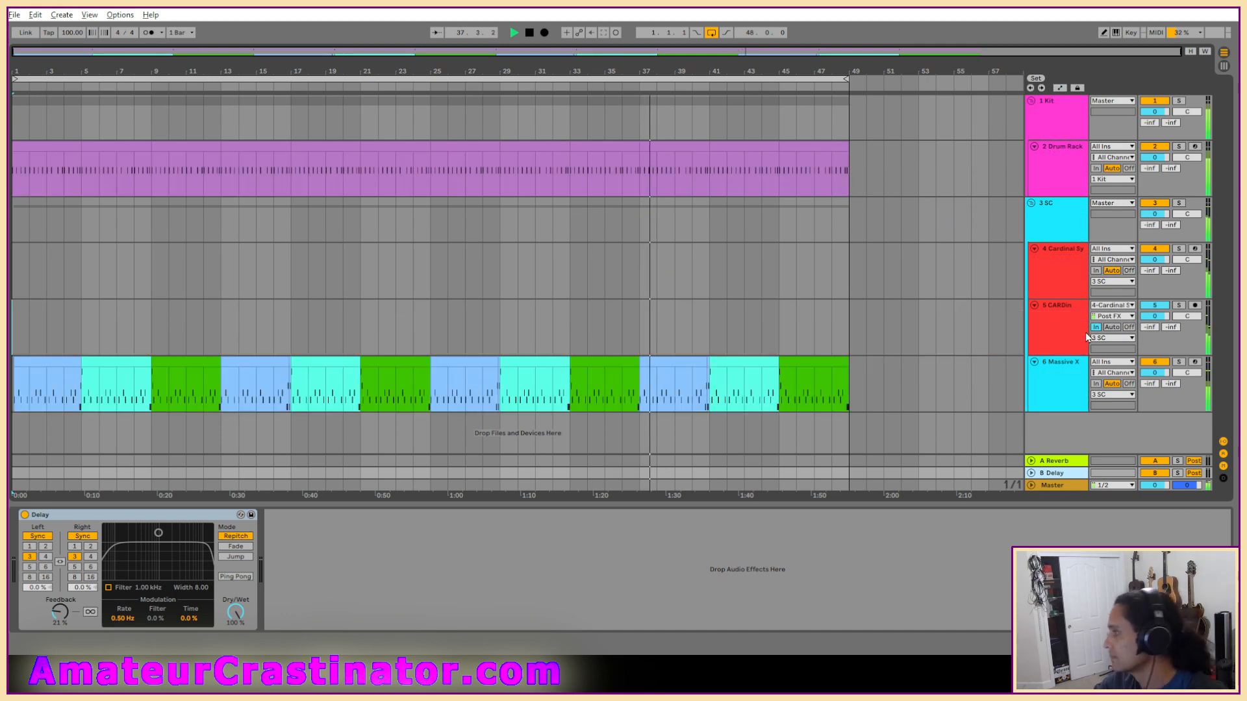
pyautogui.click(1173, 328)
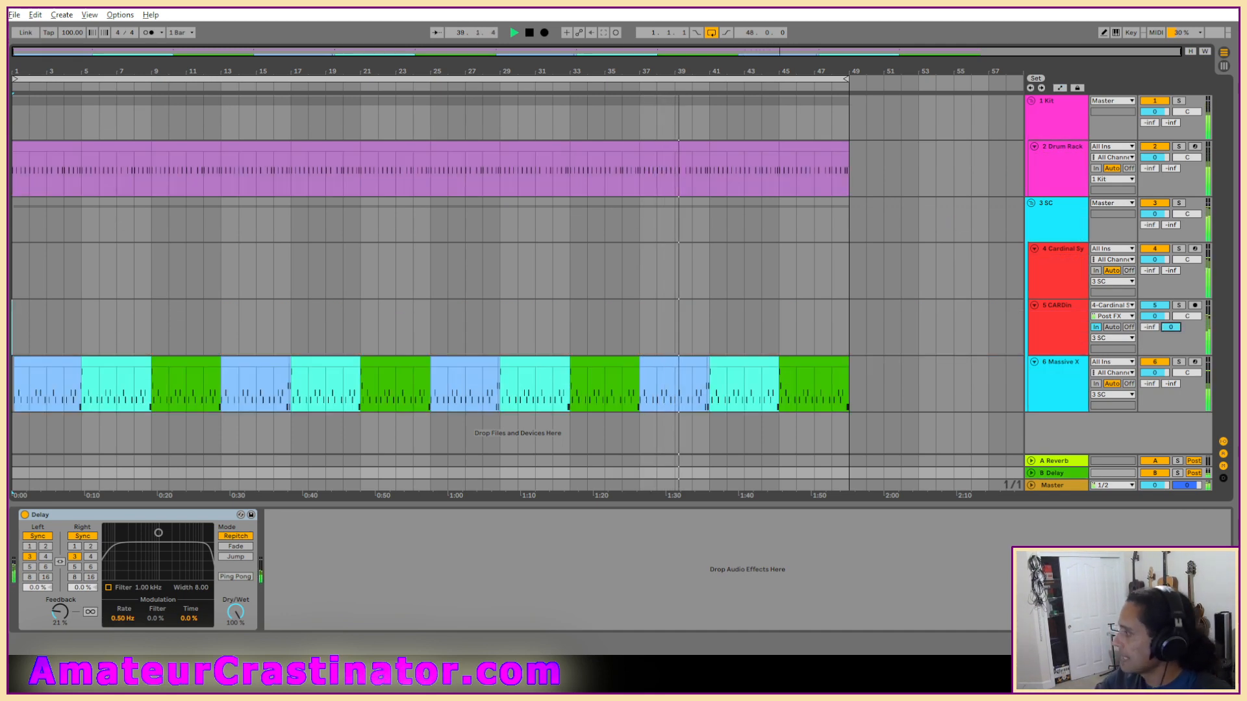
pyautogui.moveTo(63, 621); pyautogui.dragTo(63, 599)
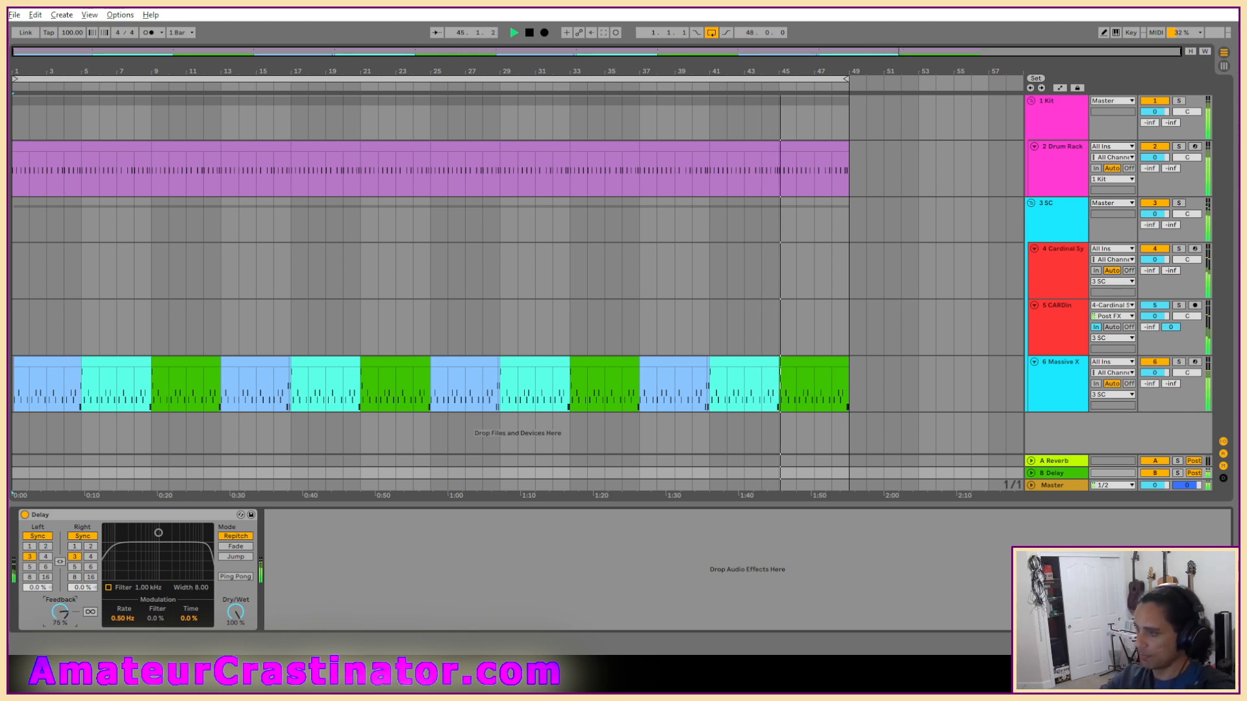
# Step: Show the automation lane for CARDin's B-Delay send and lower the send to -inf
pyautogui.press('a')
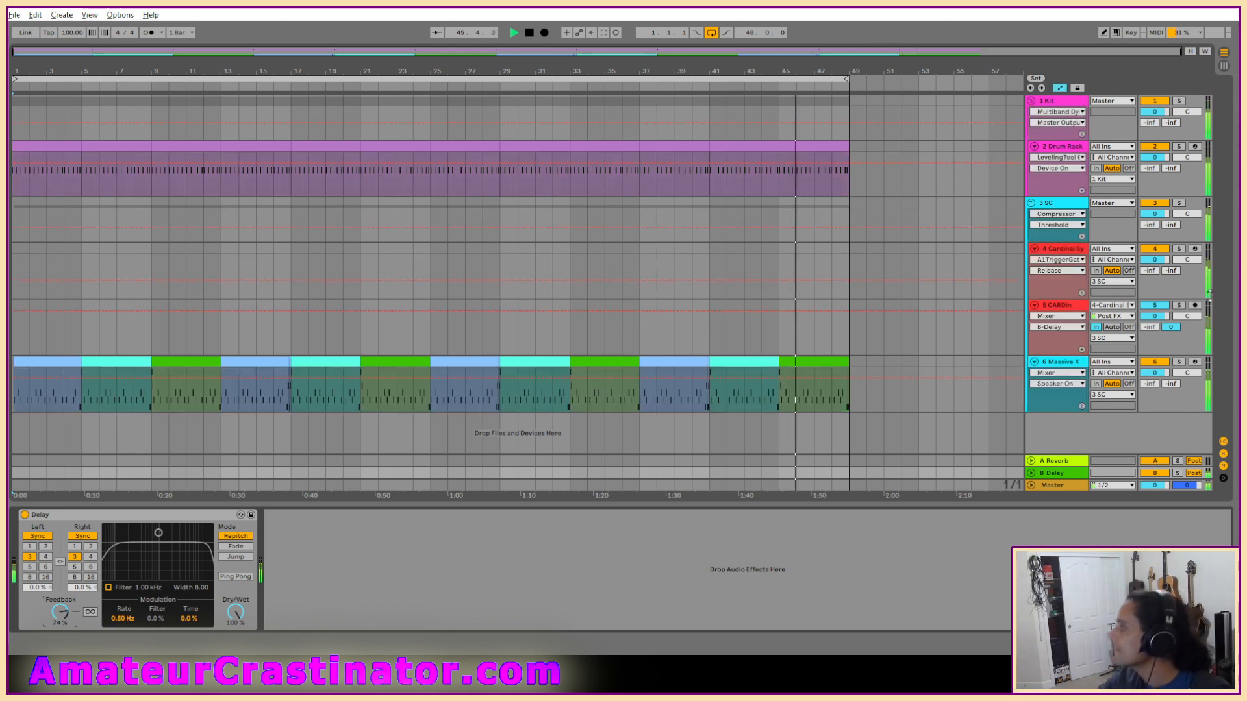
pyautogui.click(1173, 329)
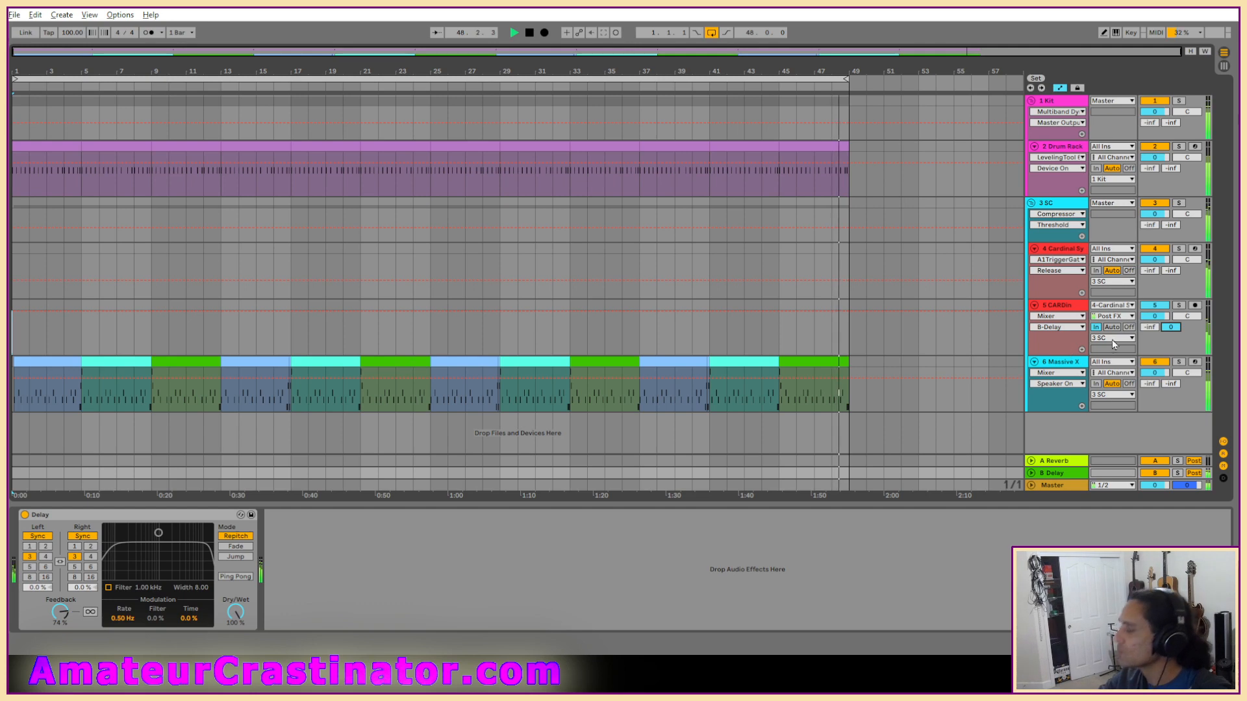
pyautogui.moveTo(1171, 329); pyautogui.dragTo(1171, 396)
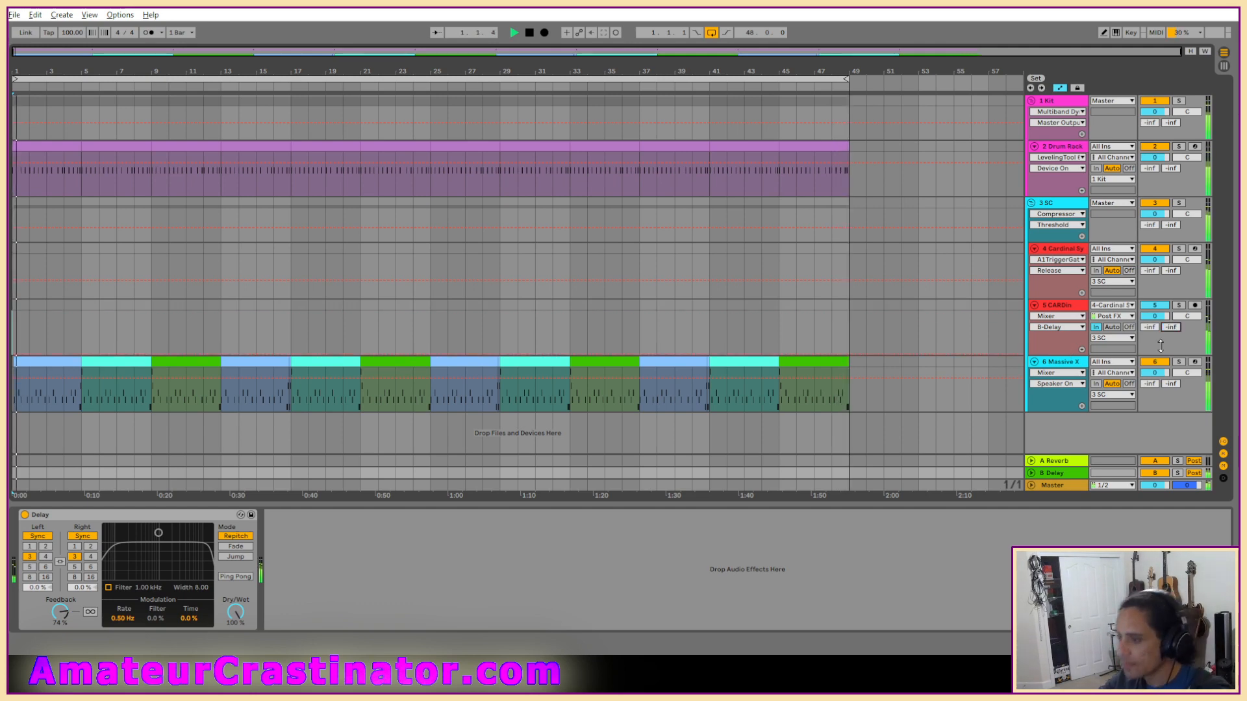
# Step: Add an LFO device to the CARDin track, set its shape to Up, and map it to the track's B-Delay send
pyautogui.click(1057, 354)
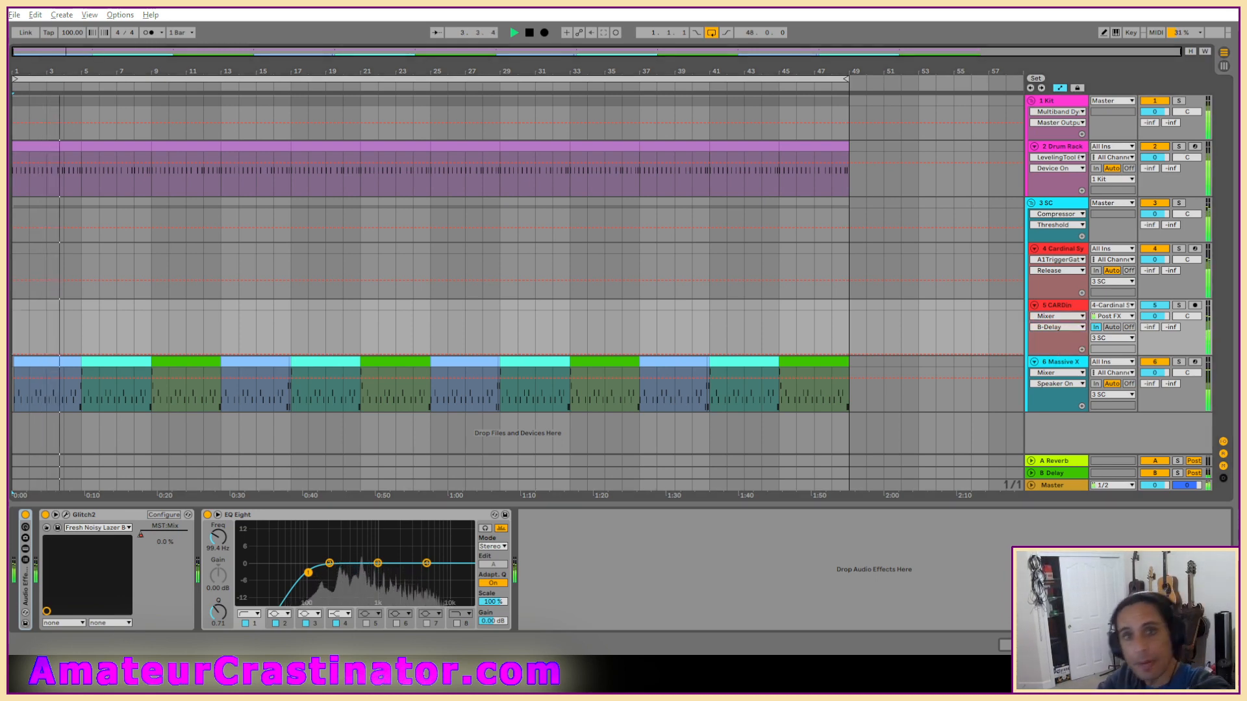
pyautogui.hotkey('ctrl', 'v')
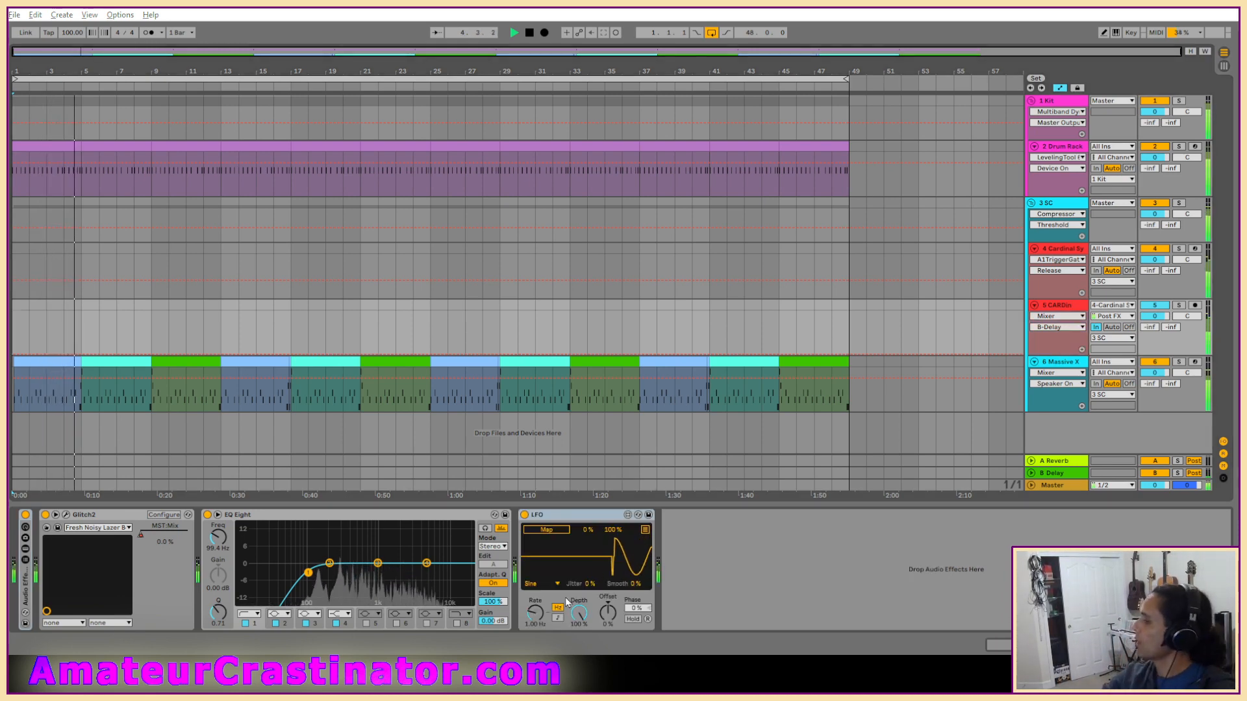
pyautogui.click(541, 583)
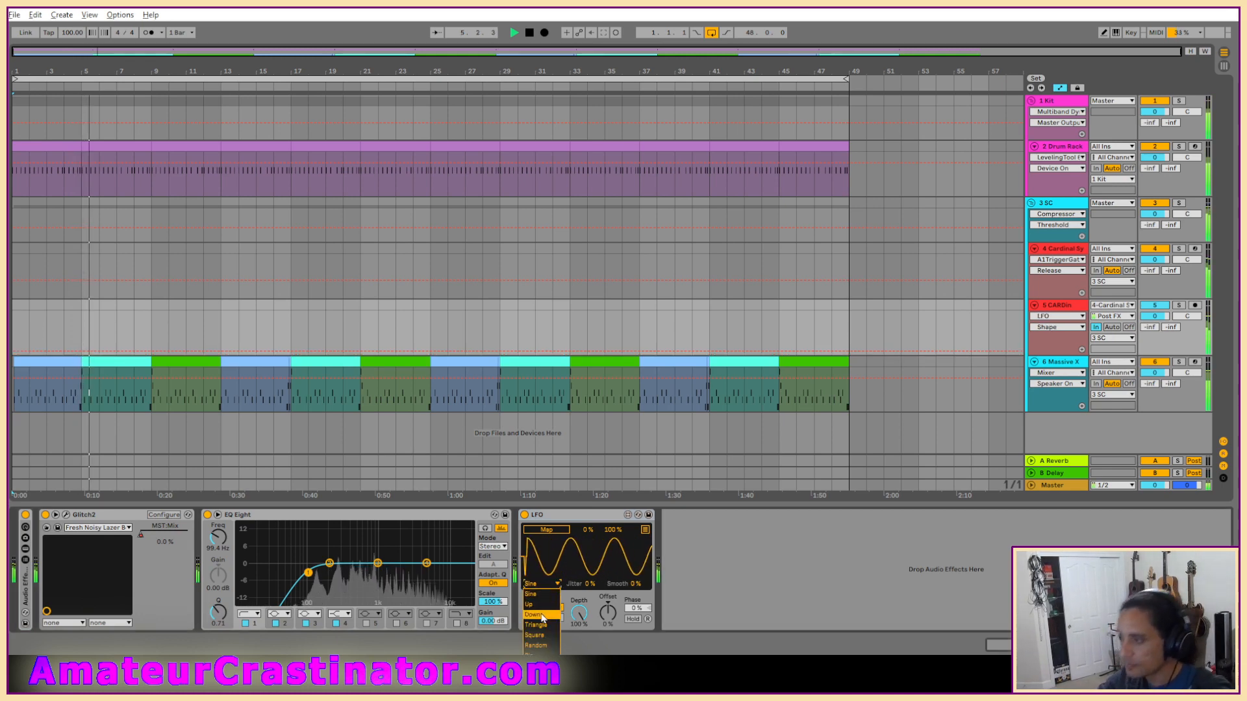
pyautogui.click(530, 604)
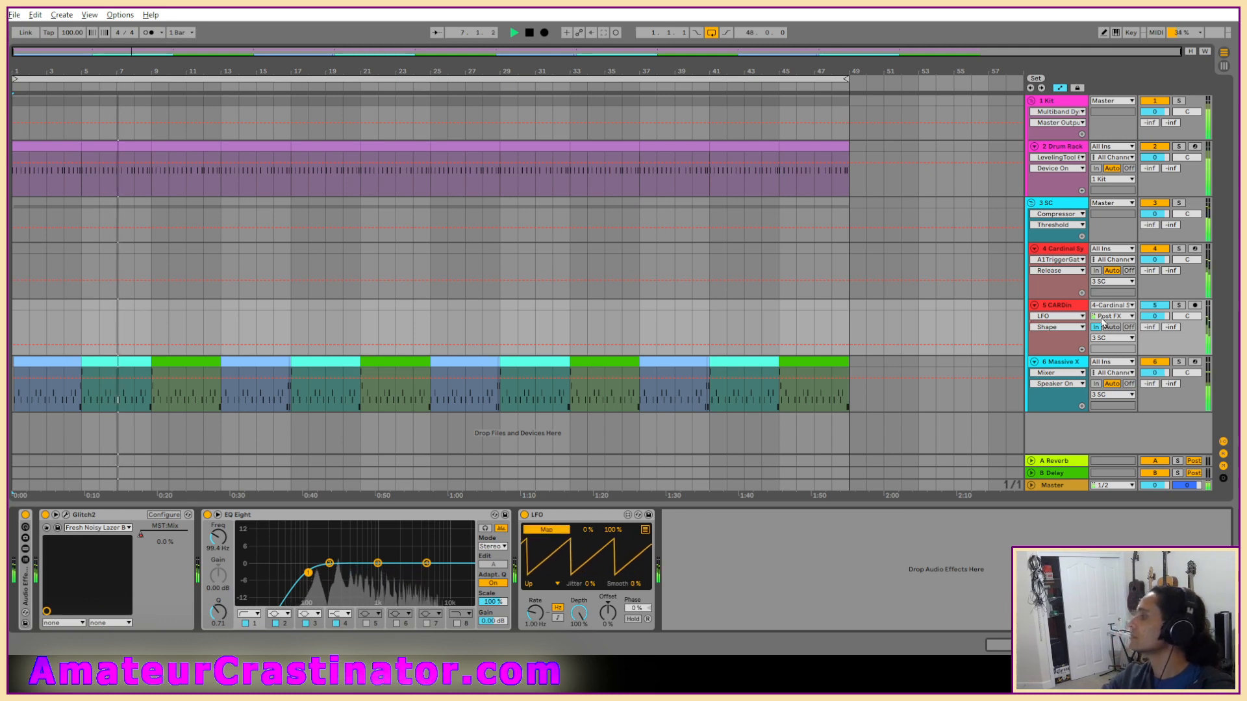
pyautogui.click(1169, 327)
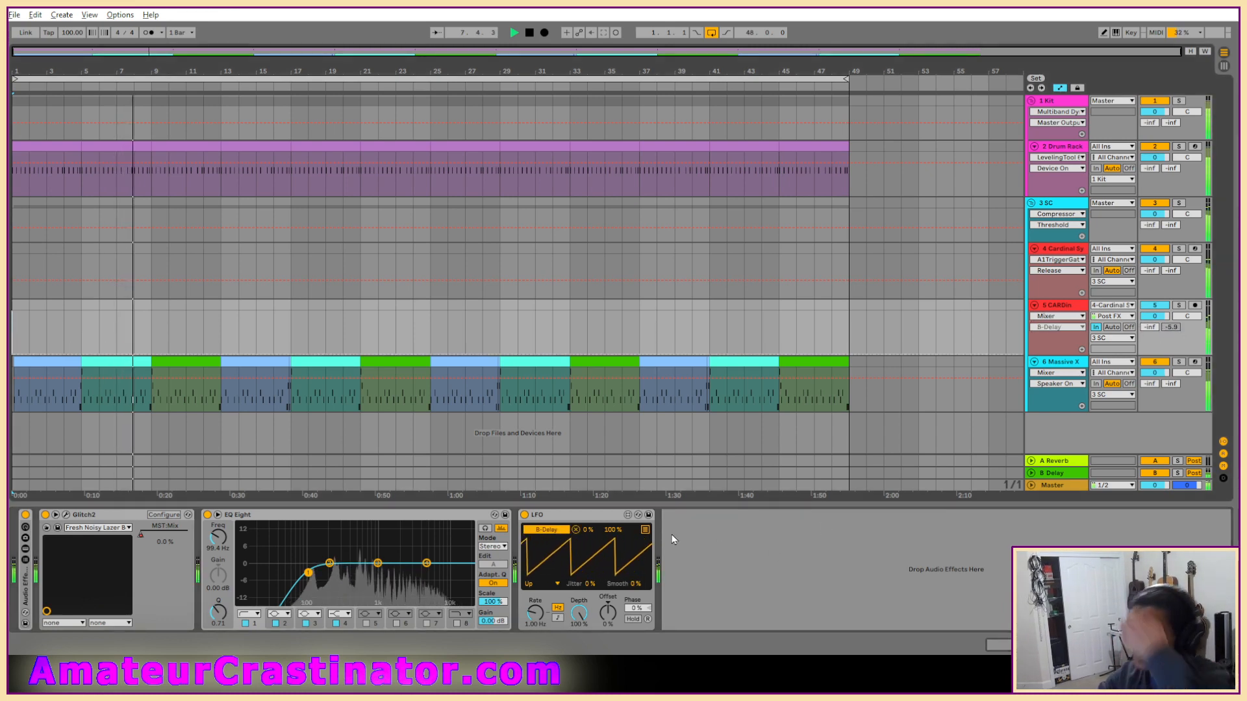
# Step: Switch the LFO to a tempo-synced rate of 3/4 and unfold CARDin's Audio Effect Rack
pyautogui.click(558, 617)
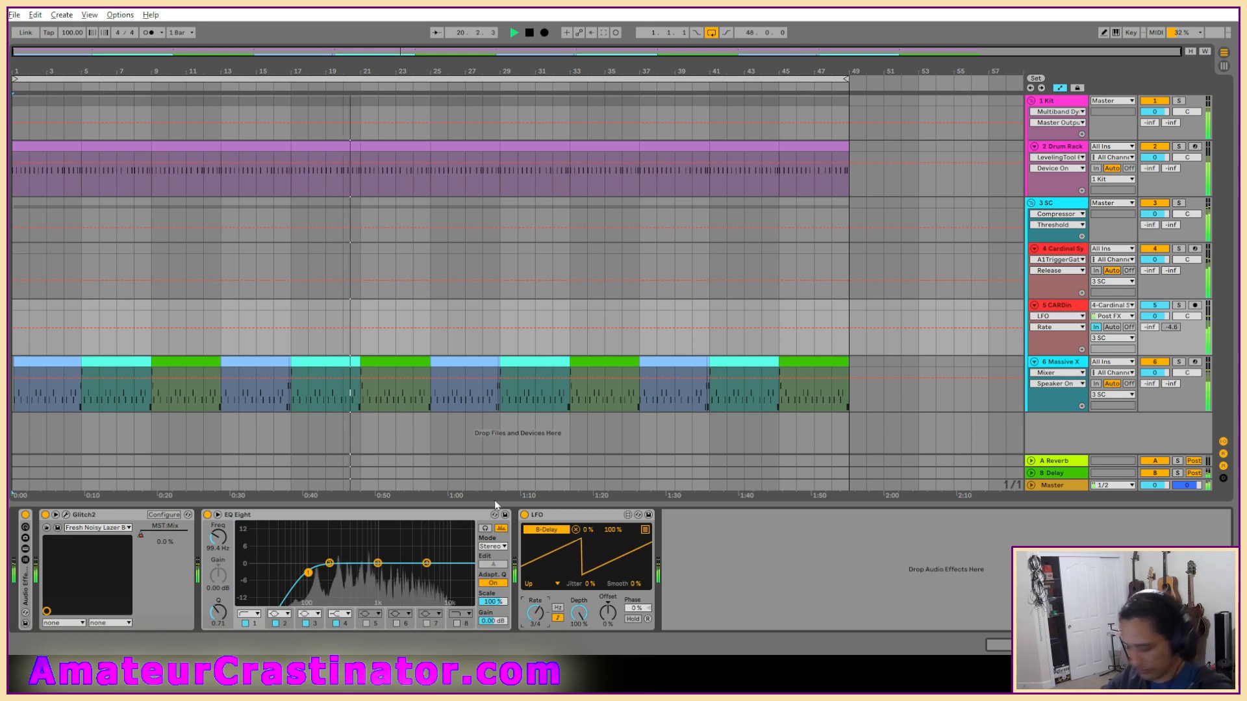
pyautogui.hotkey('ctrl', 'm')
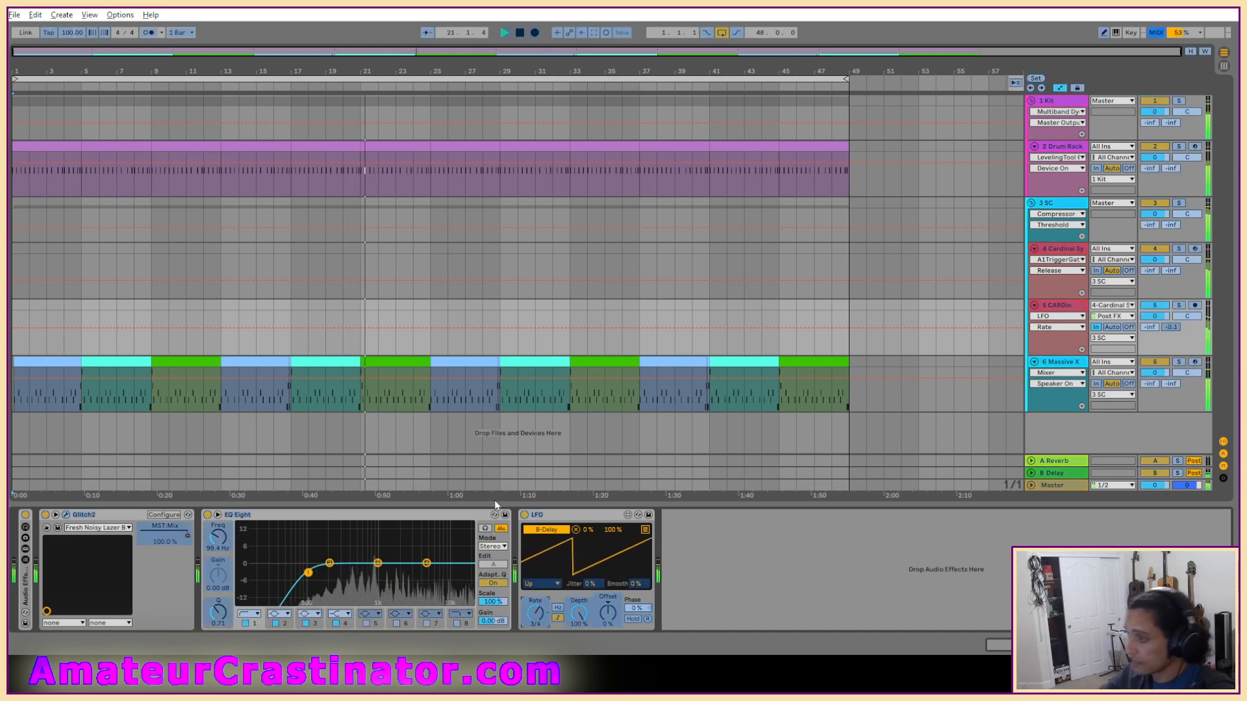
pyautogui.hotkey('ctrl', 'm')
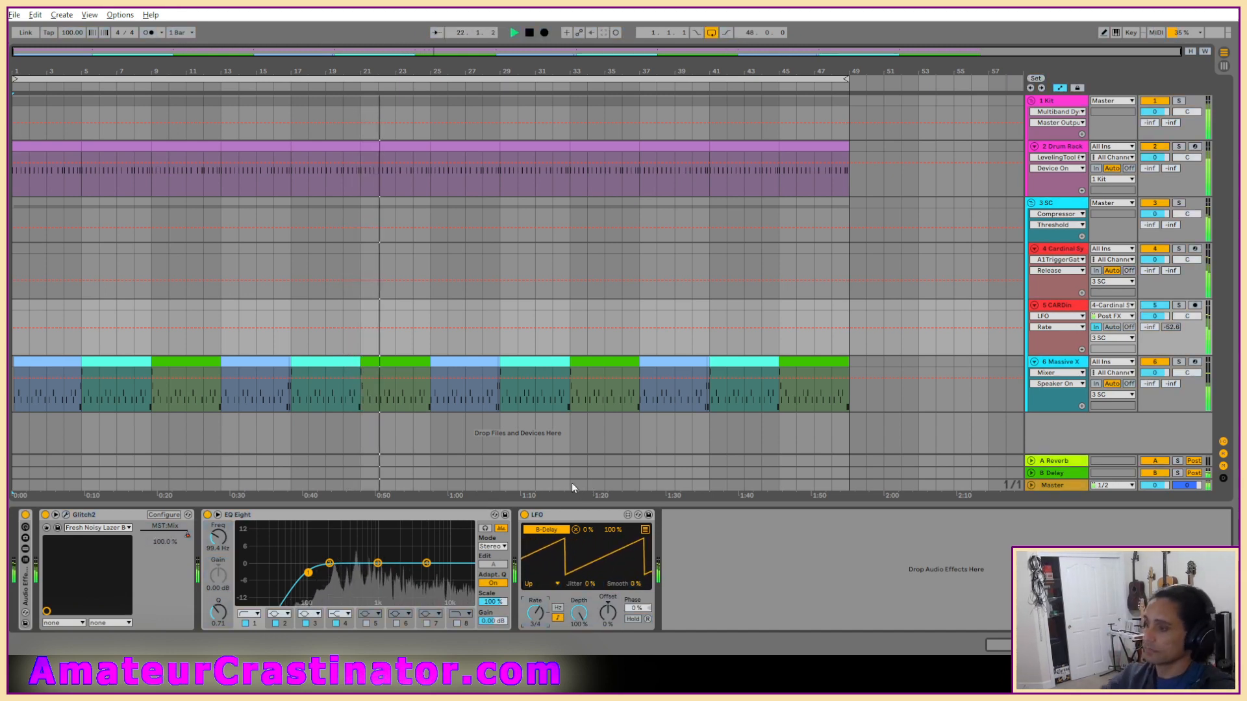
pyautogui.doubleClick(26, 584)
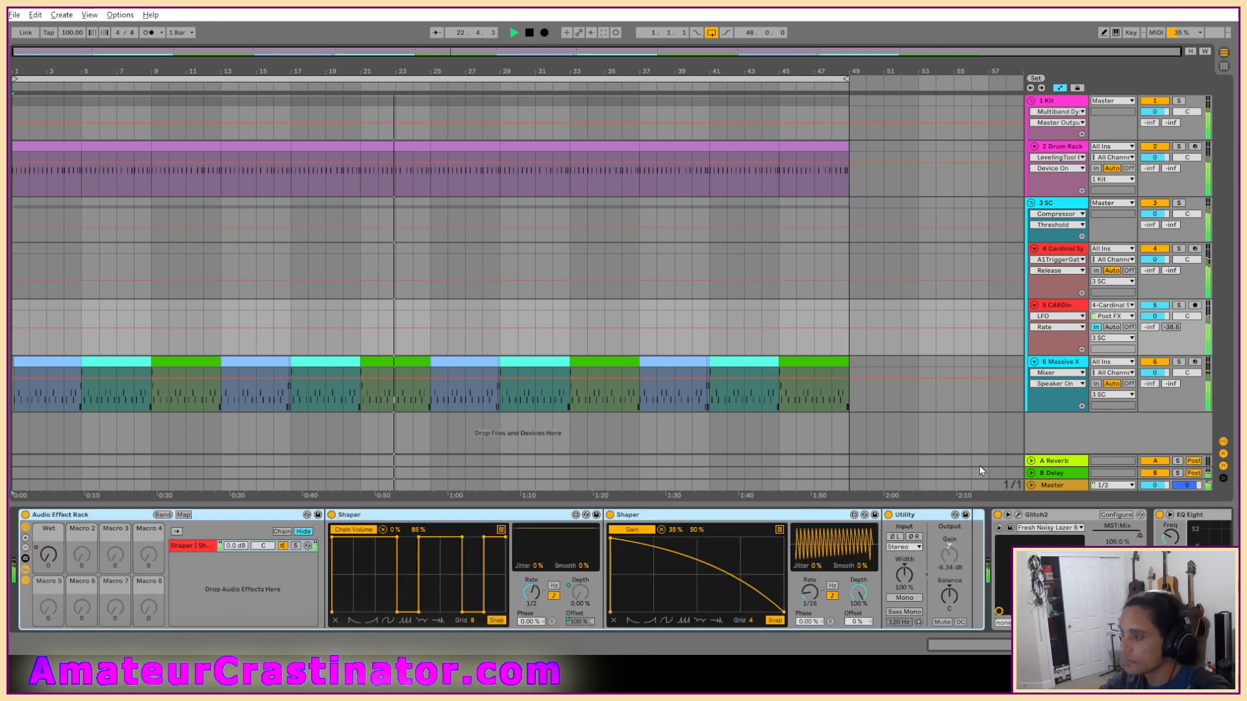
pyautogui.click(1162, 516)
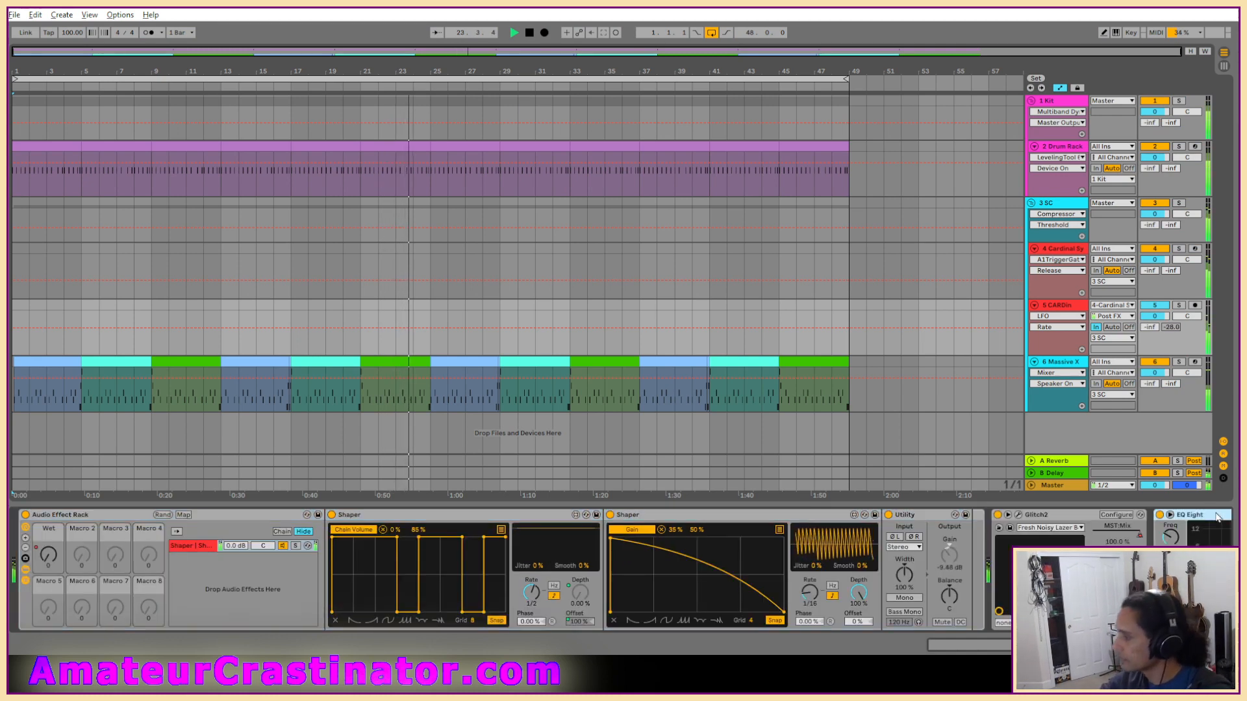
pyautogui.moveTo(1158, 513); pyautogui.dragTo(968, 543)
pyautogui.hotkey('ctrl', 'z')
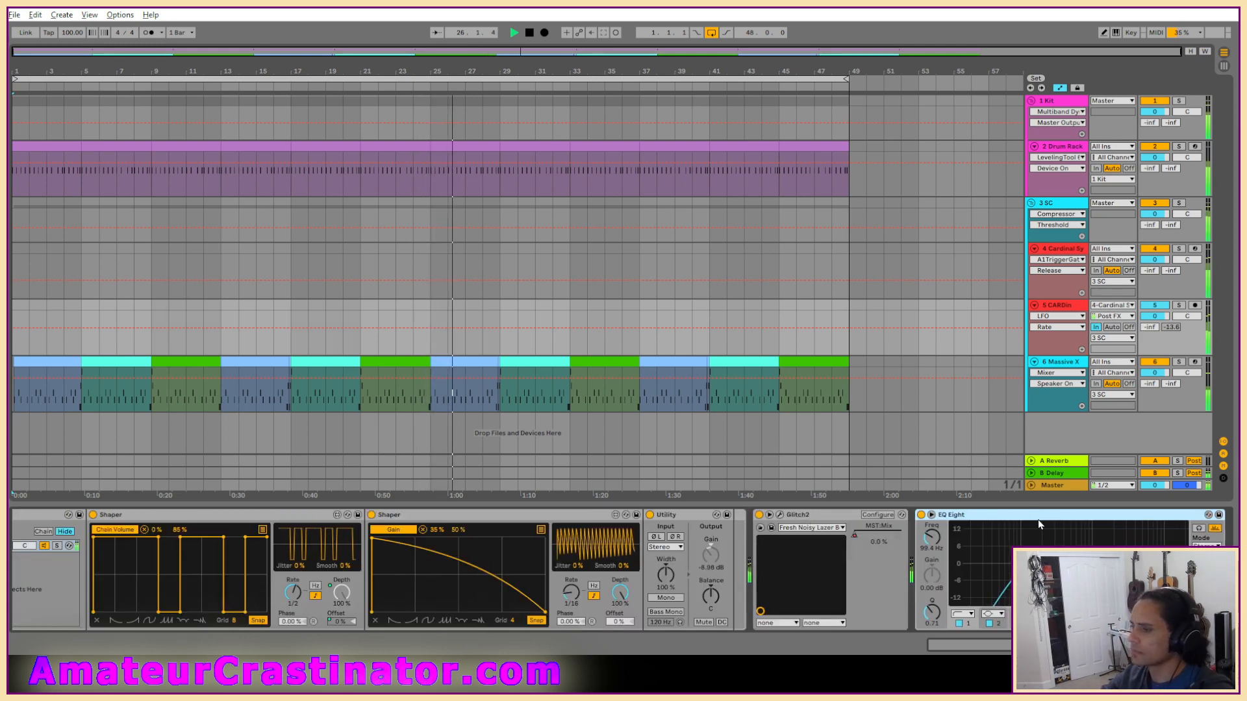
# Step: Move the LFO into the Audio Effect Rack's chain, directly after Utility
pyautogui.scroll(-5, 1060, 539)
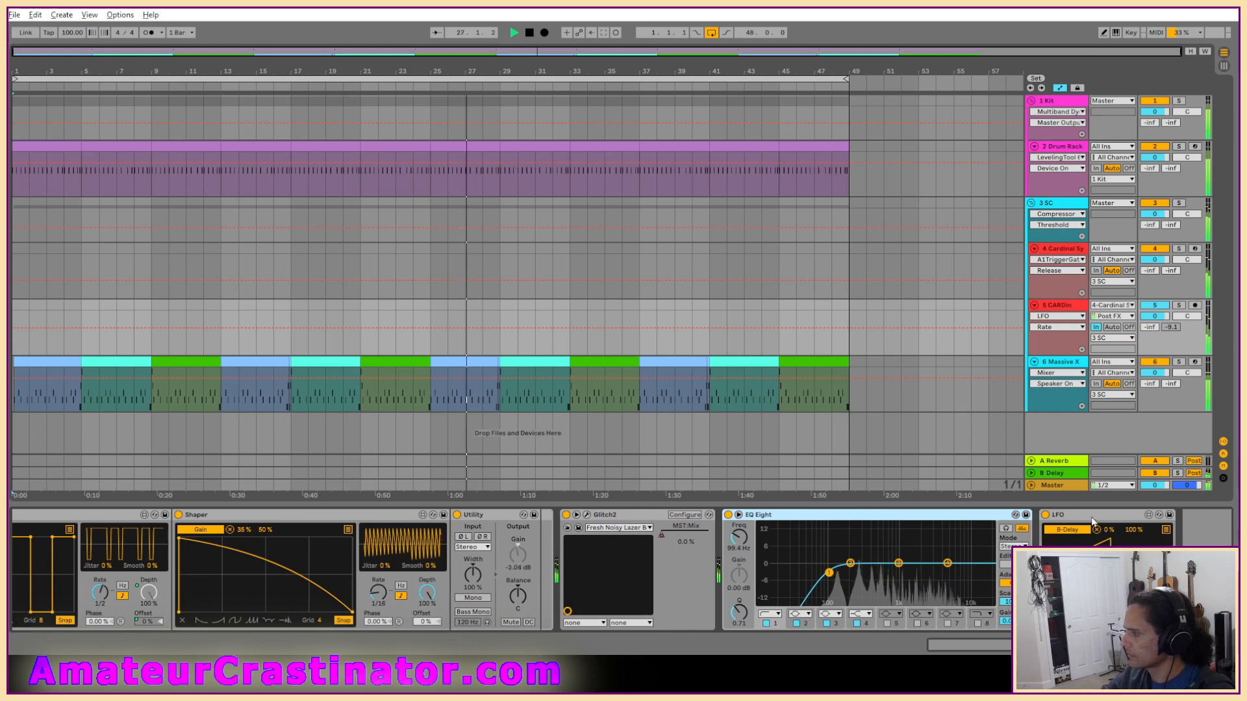
pyautogui.moveTo(1094, 520); pyautogui.dragTo(824, 586)
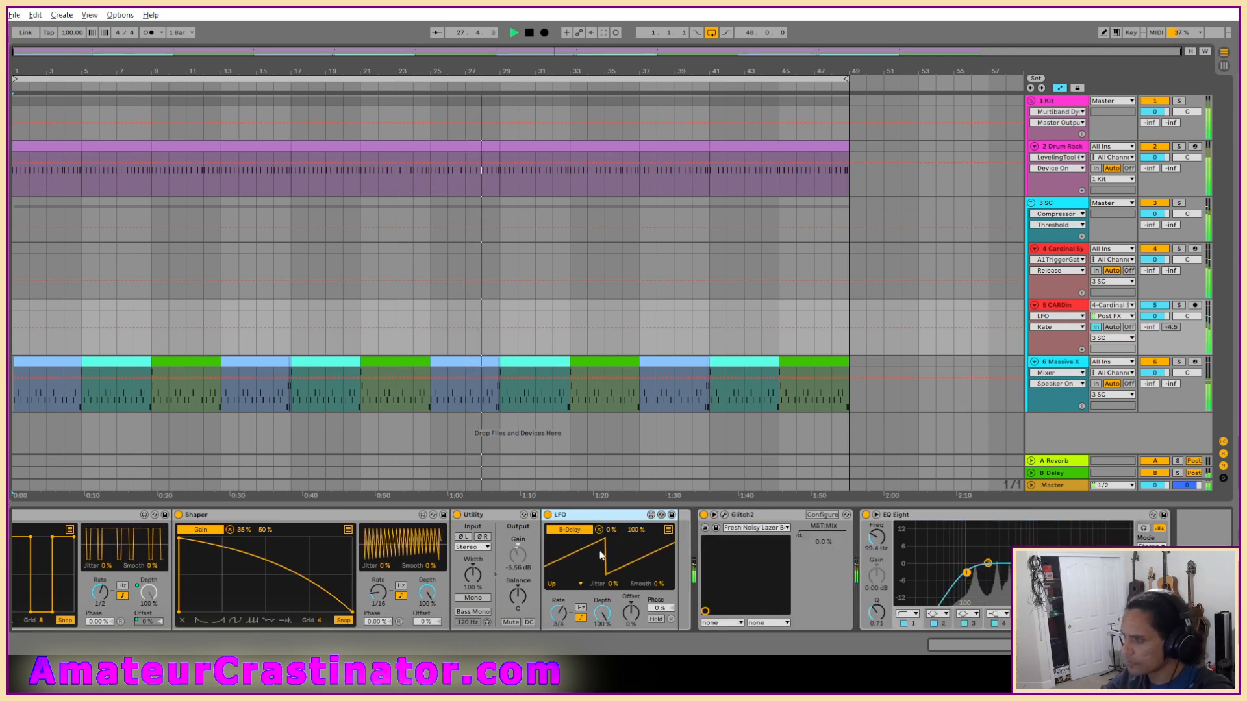
# Step: Map the LFO's Depth and Offset to the Audio Effect Rack's Wet macro, and leave macro mapping
pyautogui.scroll(5, 824, 586)
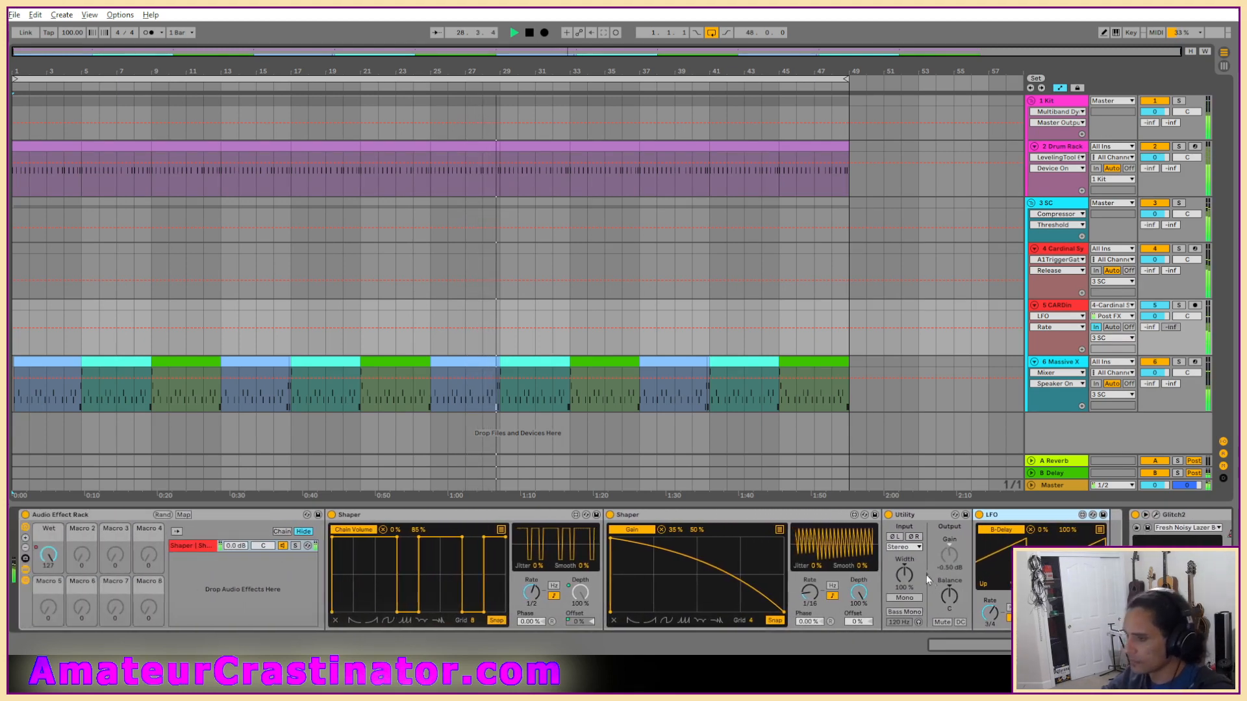
pyautogui.click(182, 514)
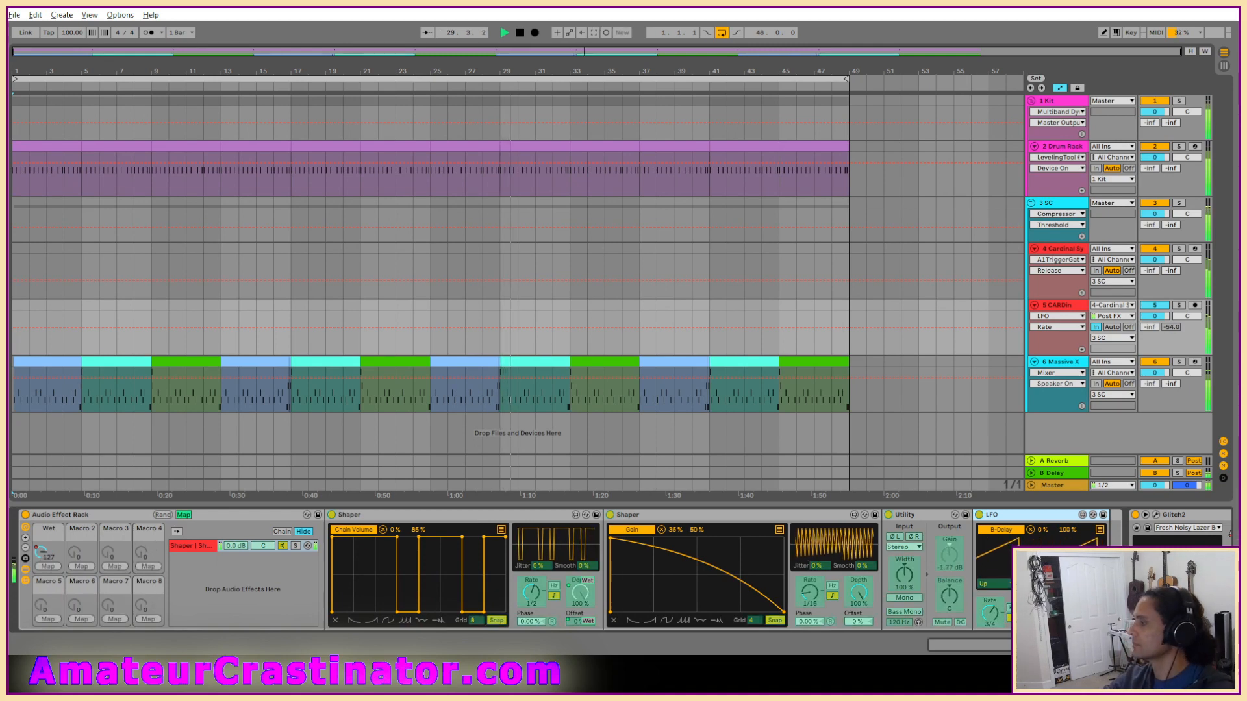
pyautogui.click(41, 553)
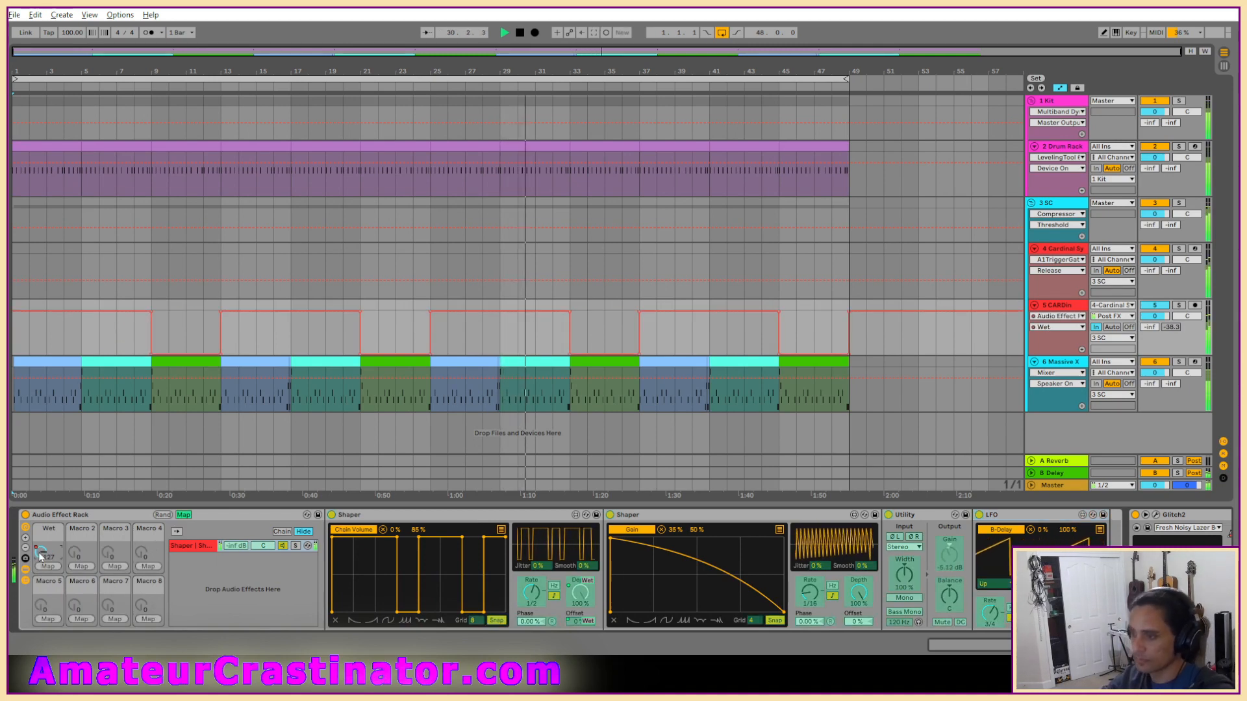
pyautogui.click(1066, 613)
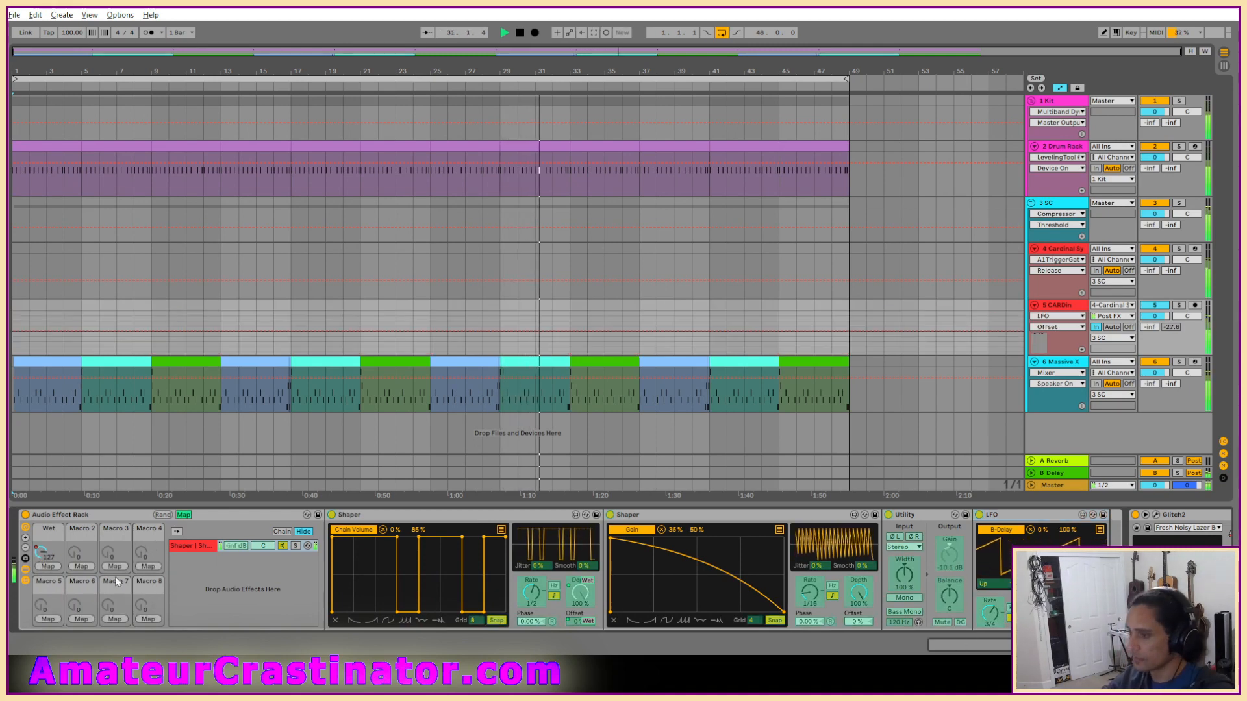
pyautogui.click(41, 553)
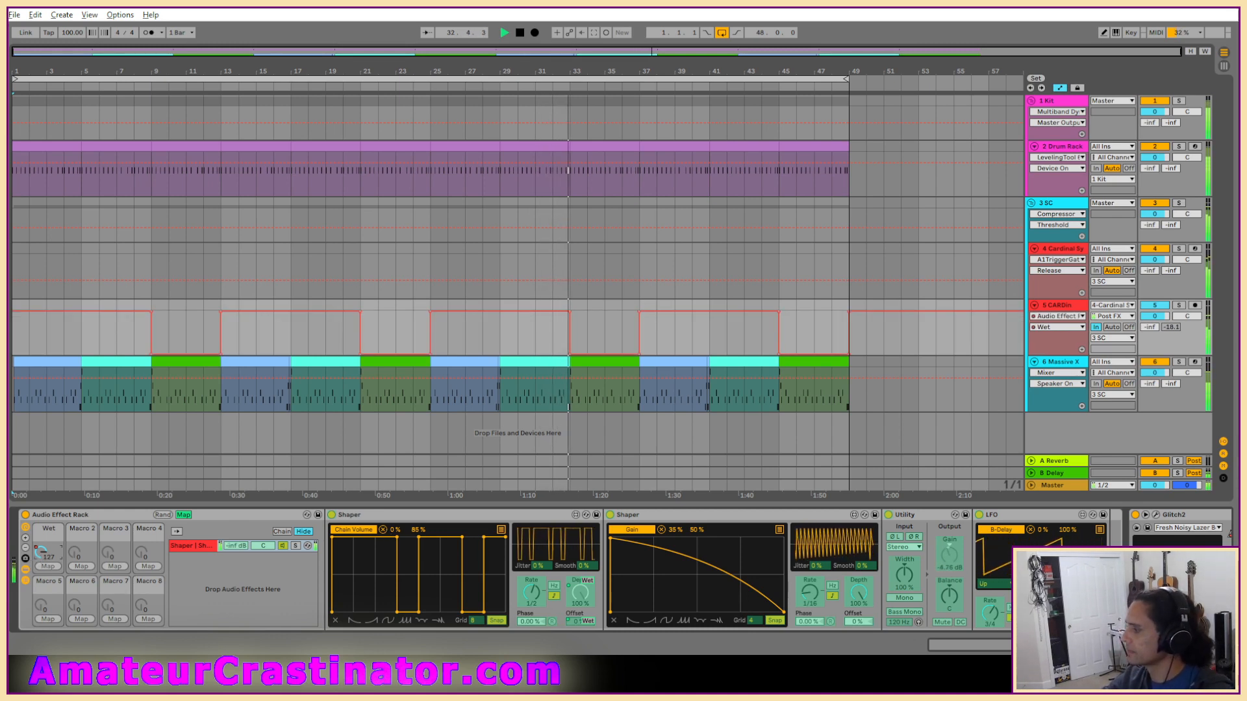
pyautogui.click(1040, 613)
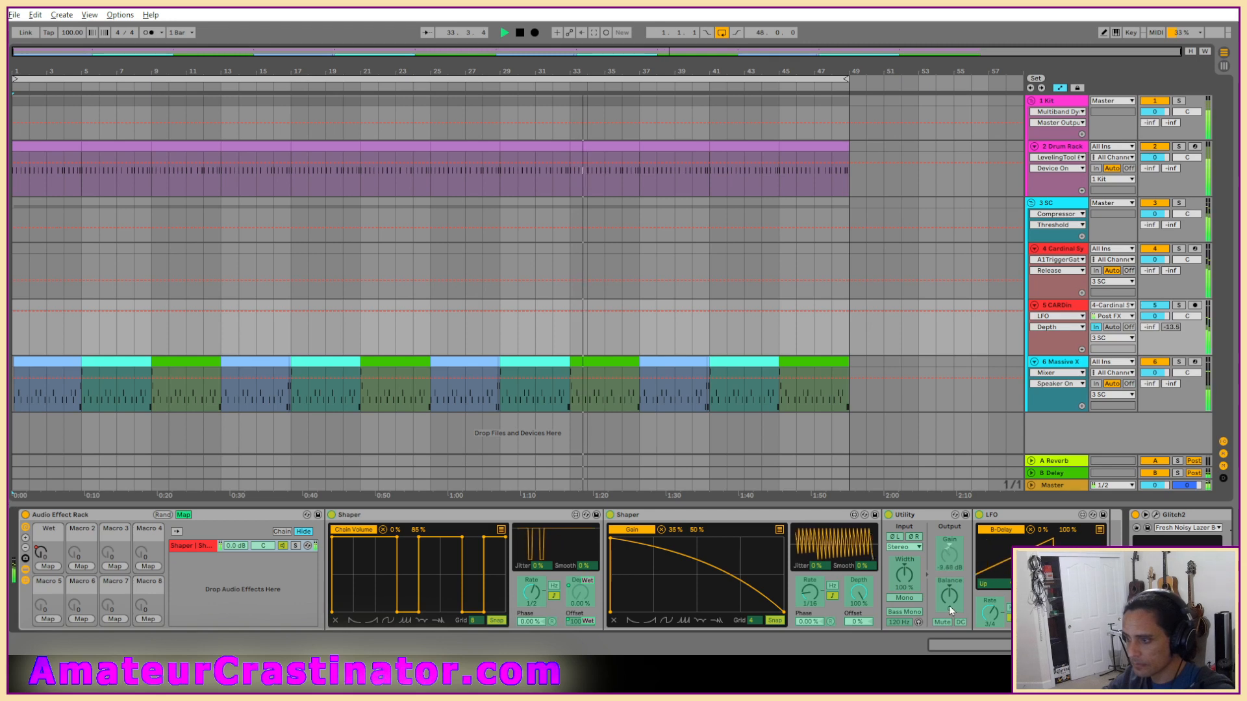
pyautogui.click(48, 567)
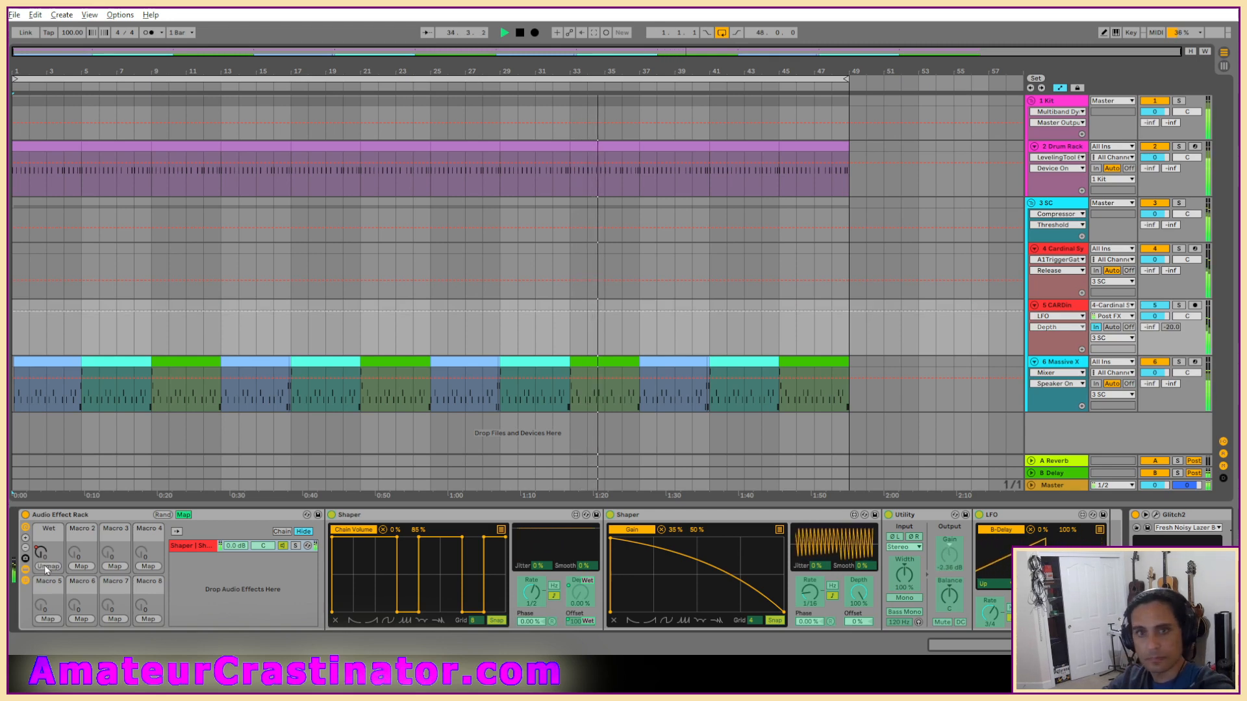
pyautogui.click(1075, 613)
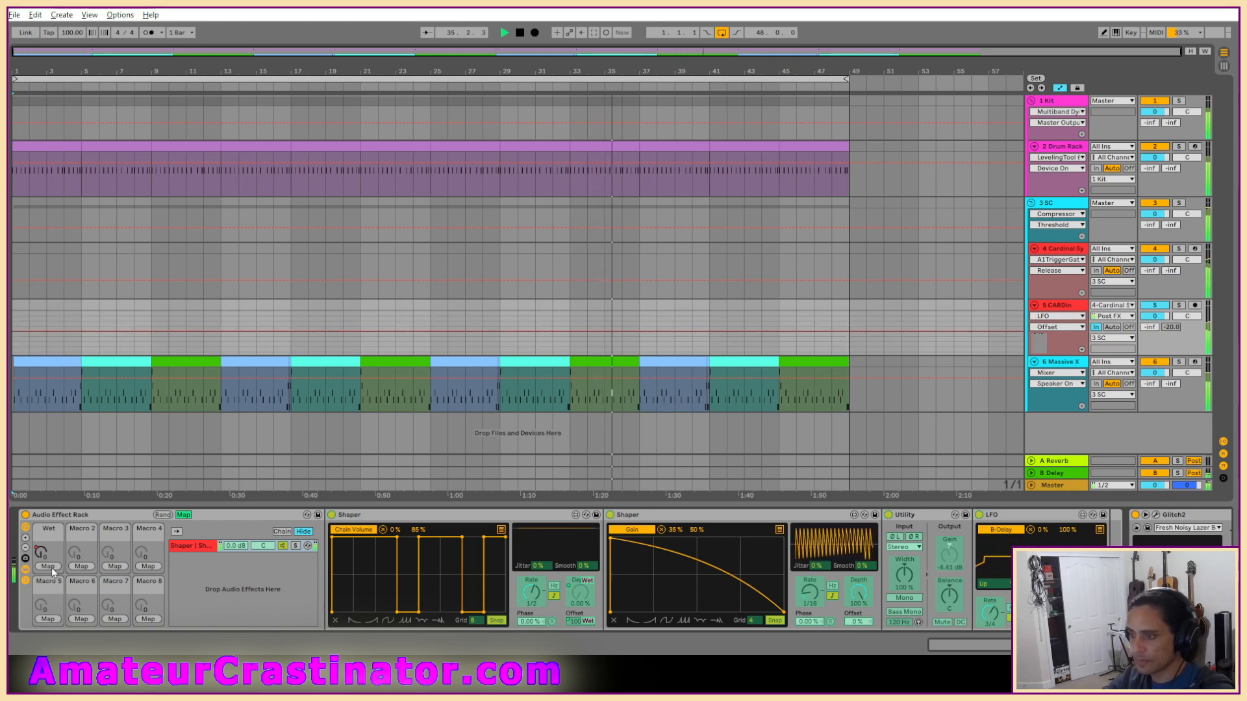
pyautogui.click(82, 568)
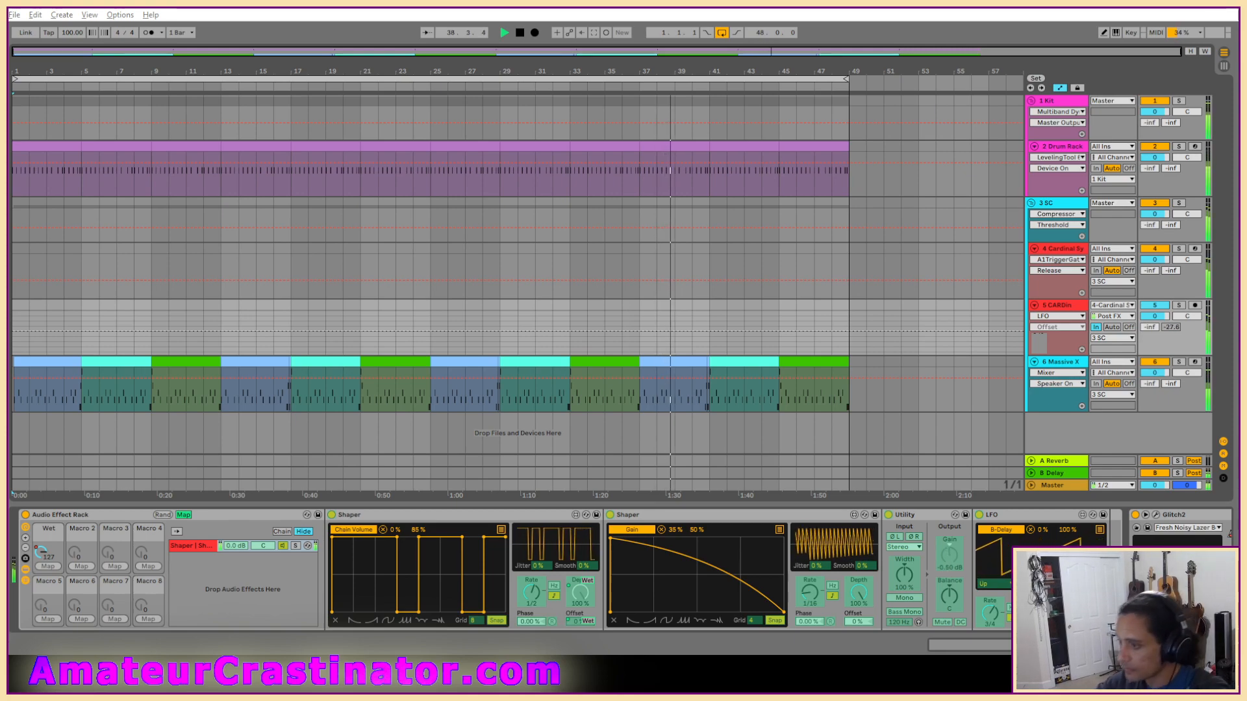
pyautogui.press('a')
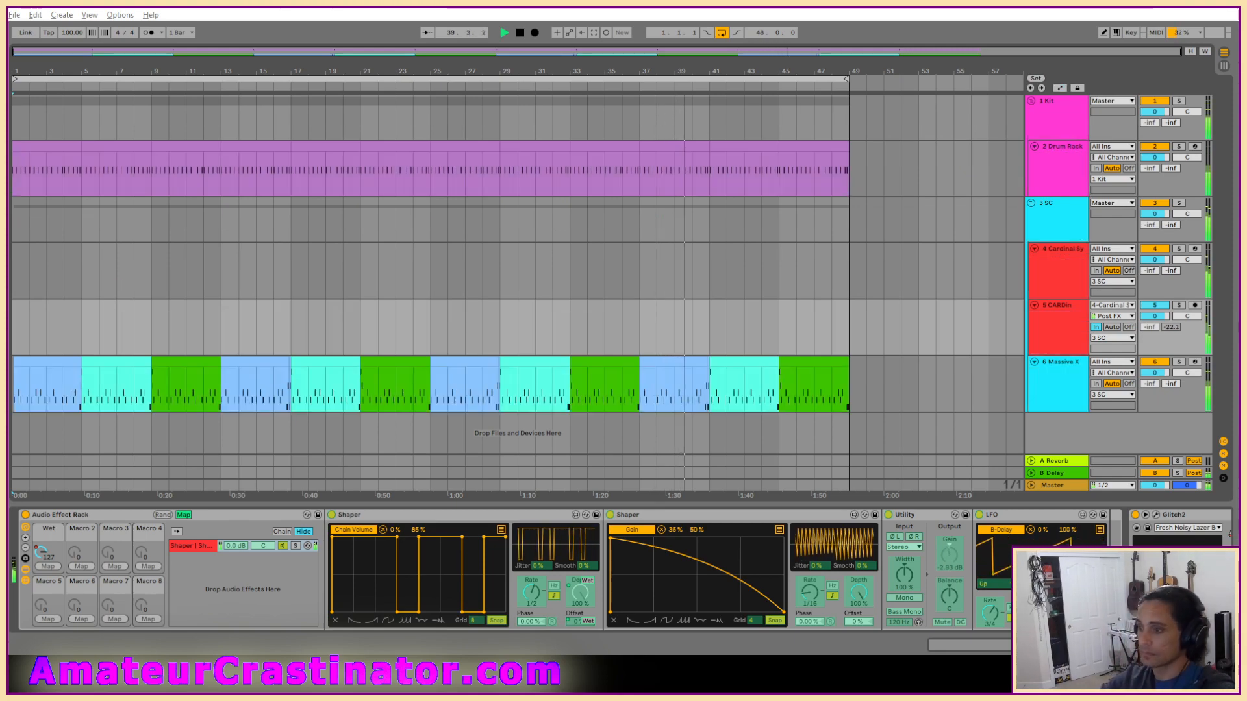
pyautogui.press('a')
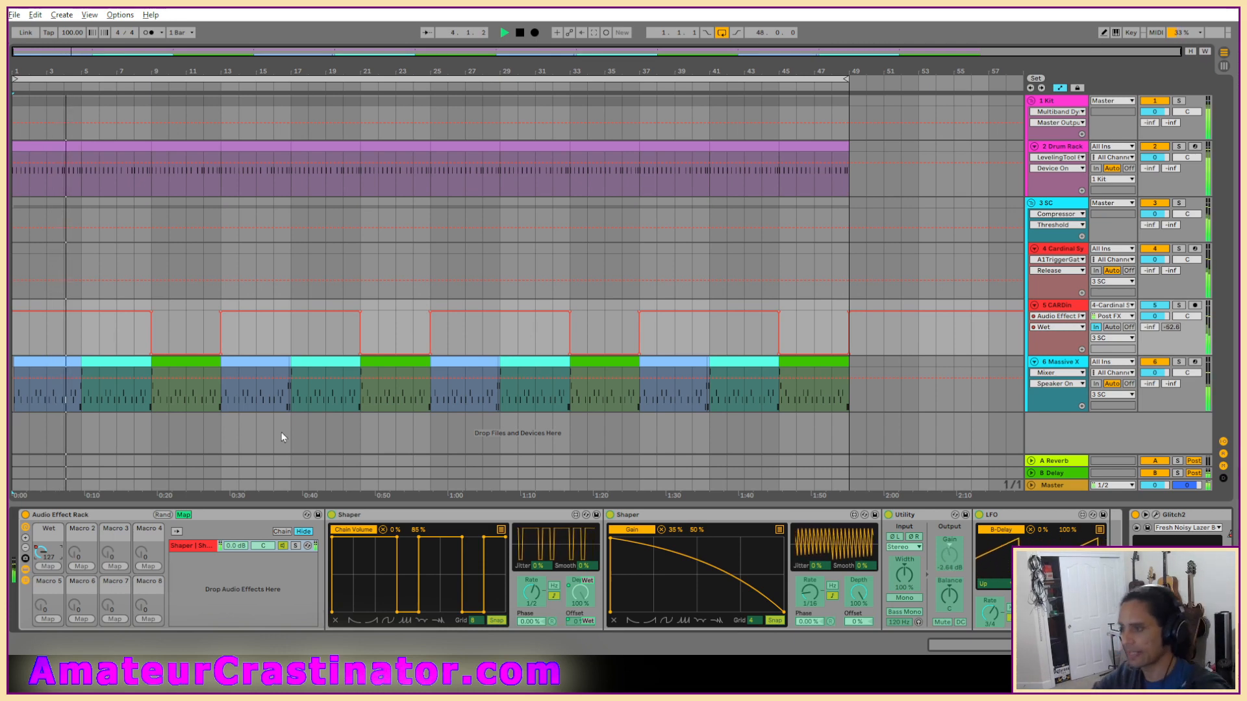
pyautogui.click(184, 516)
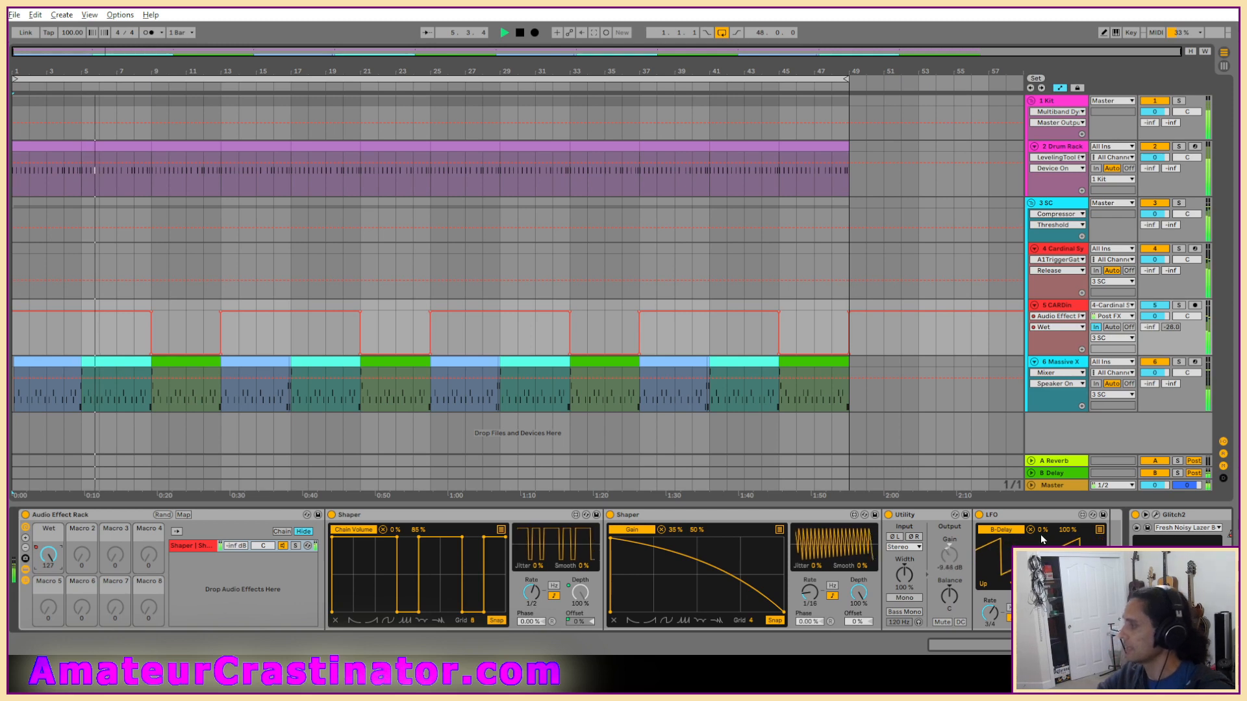
# Step: Raise the minimum of the LFO's B-Delay mapping to 22 %
pyautogui.moveTo(1042, 531); pyautogui.dragTo(1043, 524)
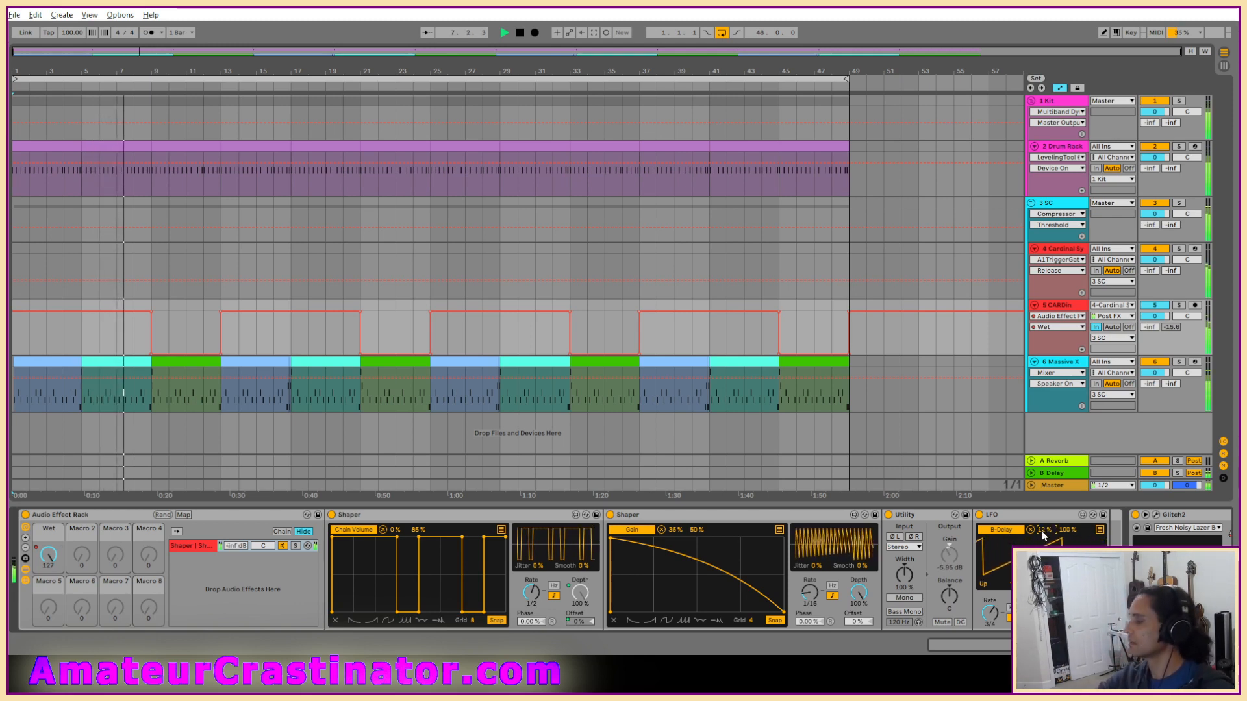
pyautogui.moveTo(1043, 535); pyautogui.dragTo(1043, 526)
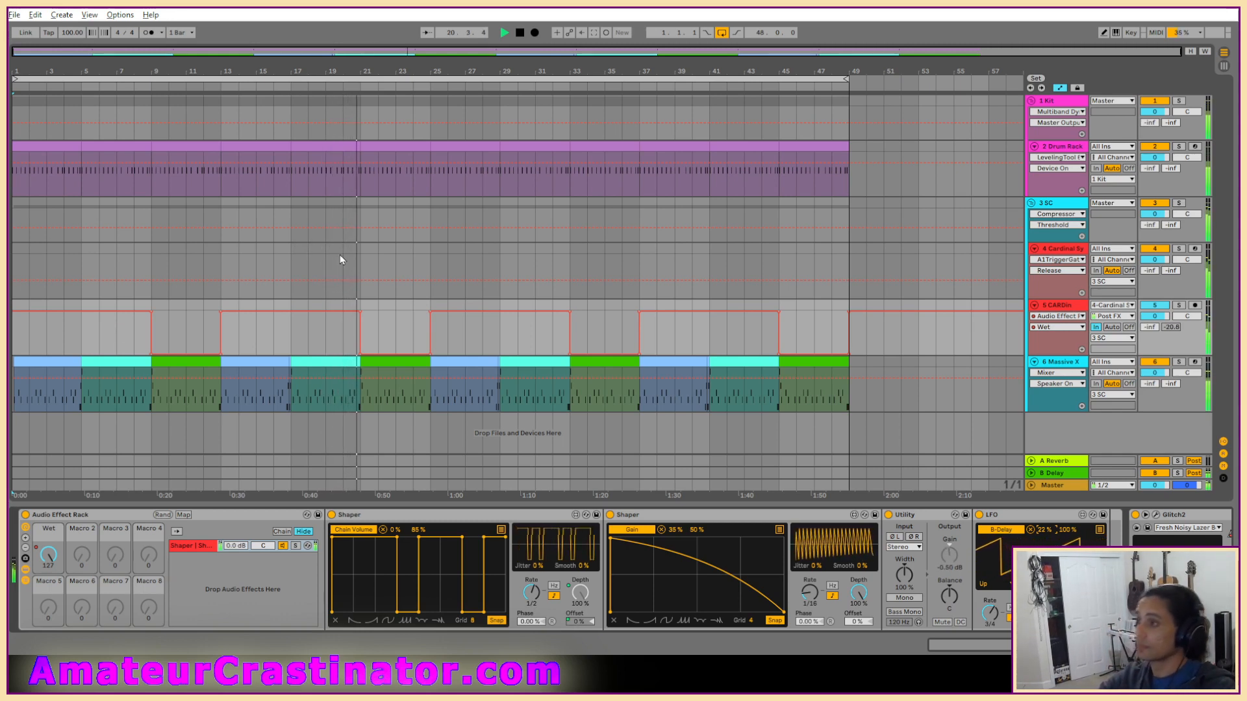
# Step: Hide the automation lanes and examine the coloured Massive X clips along the arrangement
pyautogui.click(391, 345)
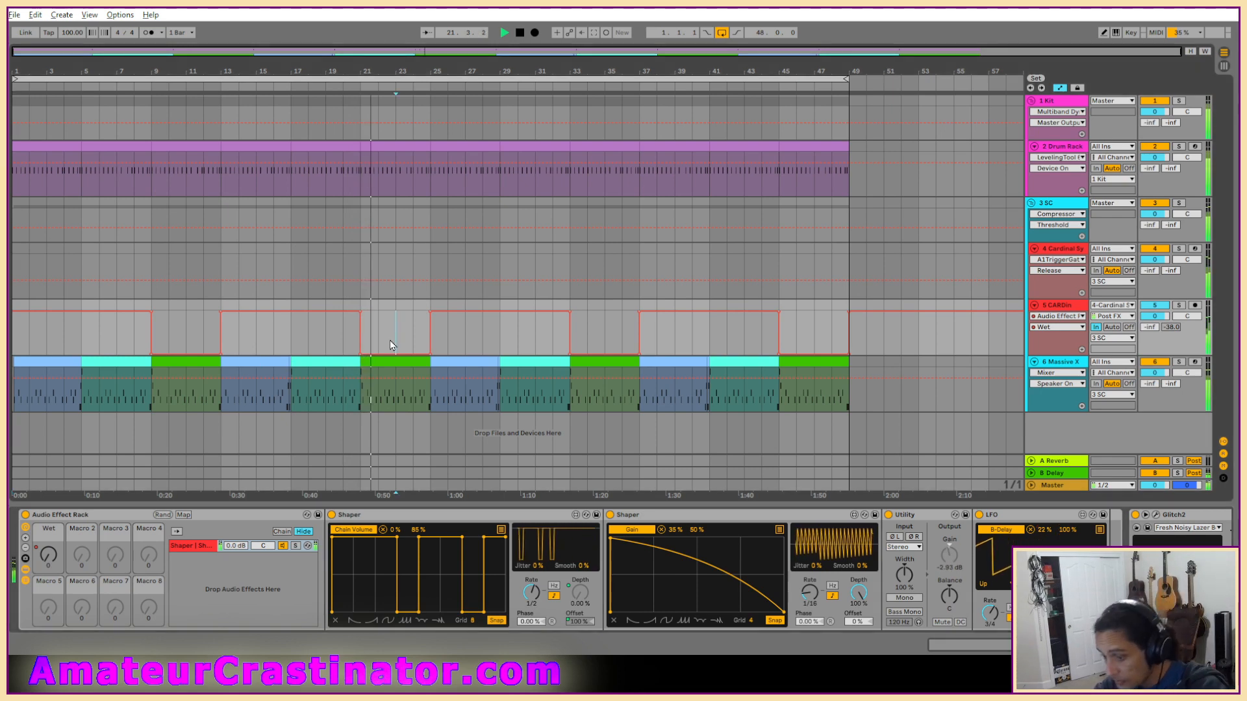
pyautogui.press('a')
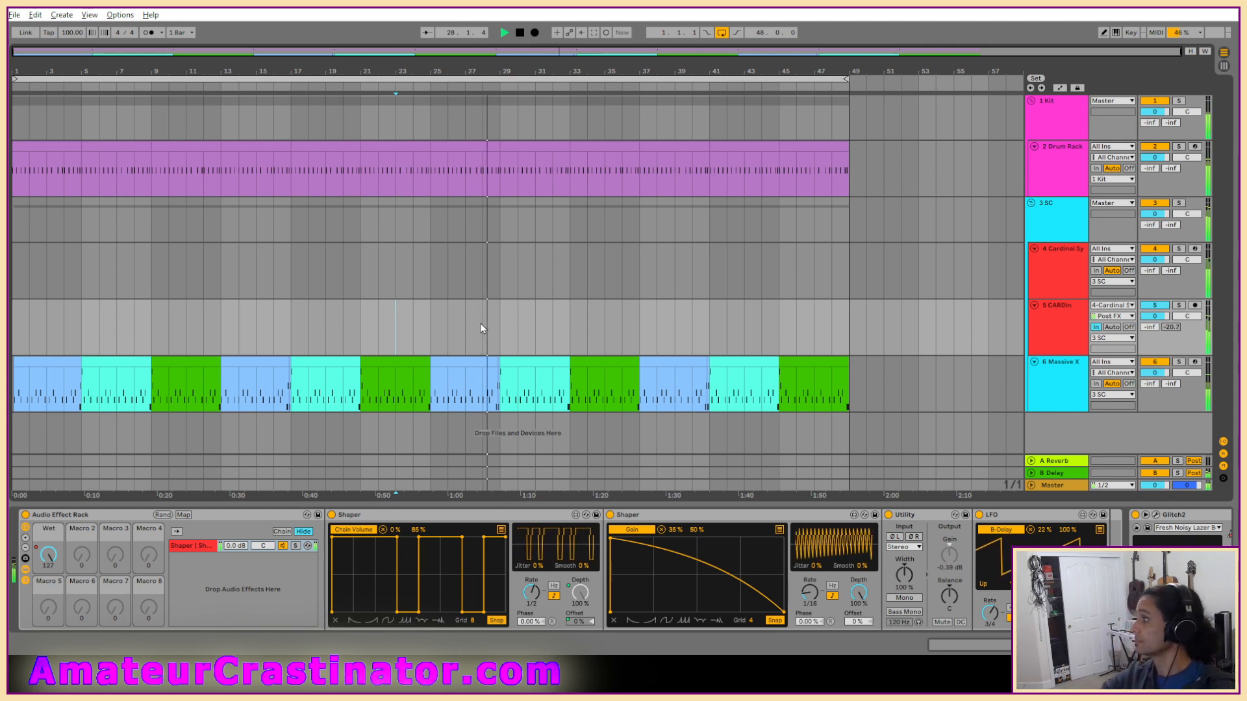
pyautogui.scroll(5, 492, 390)
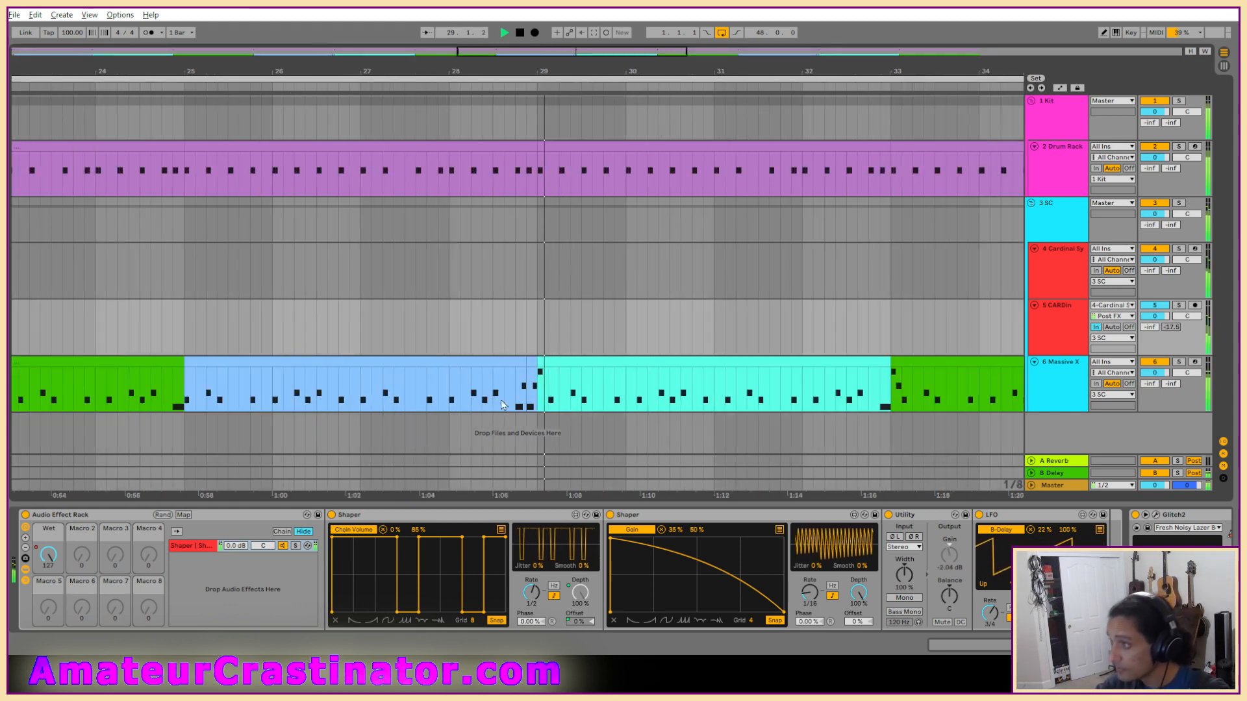
pyautogui.scroll(-5, 555, 399)
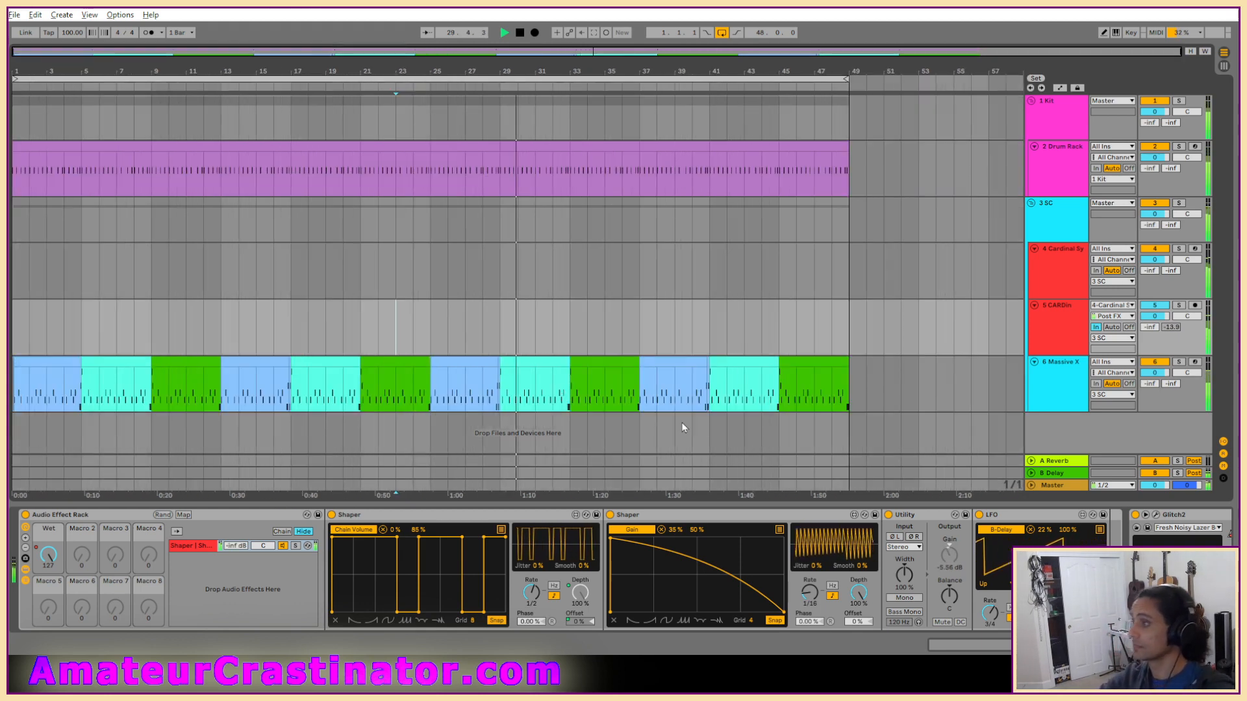
pyautogui.scroll(2, 250, 393)
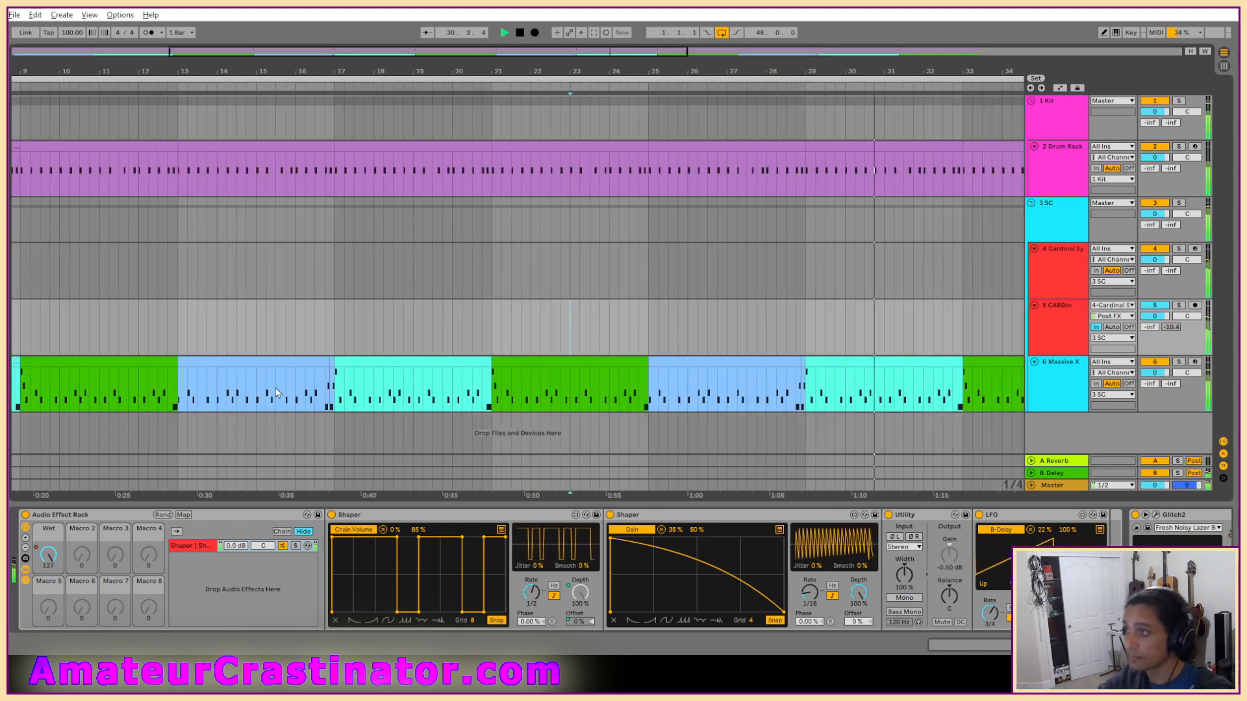
pyautogui.scroll(-2, 276, 392)
pyautogui.scroll(4, 71, 403)
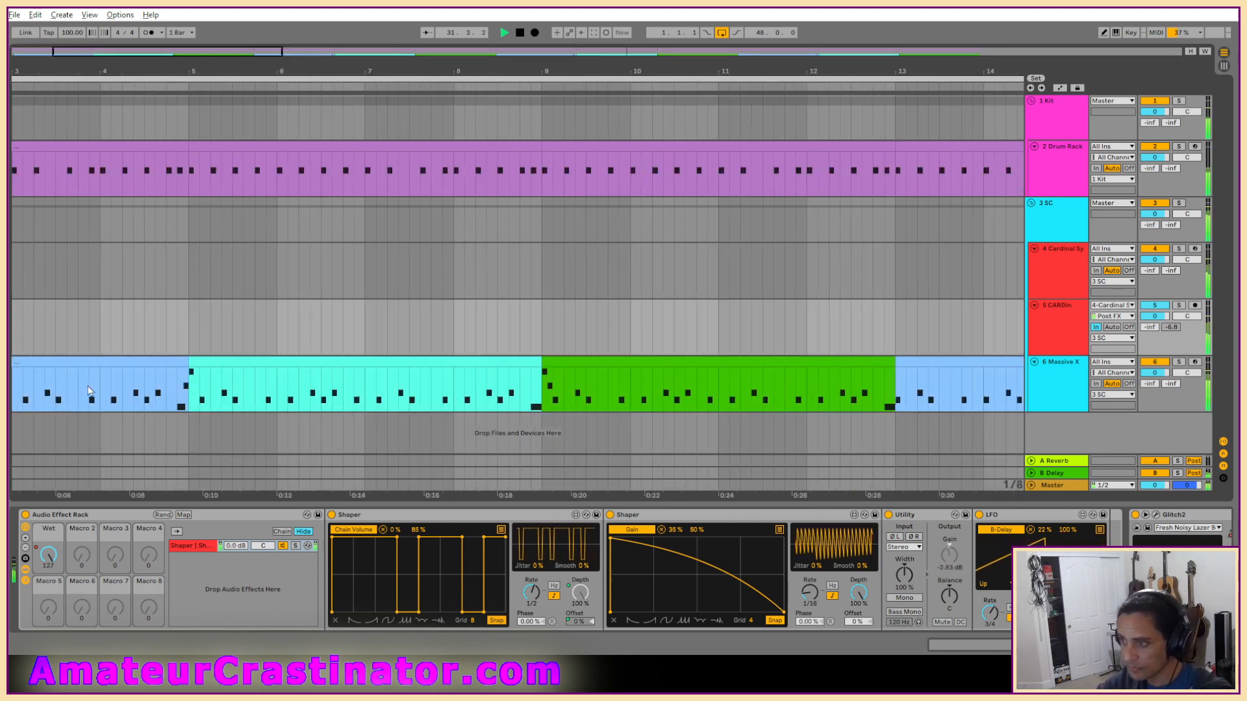
pyautogui.scroll(-2, 358, 392)
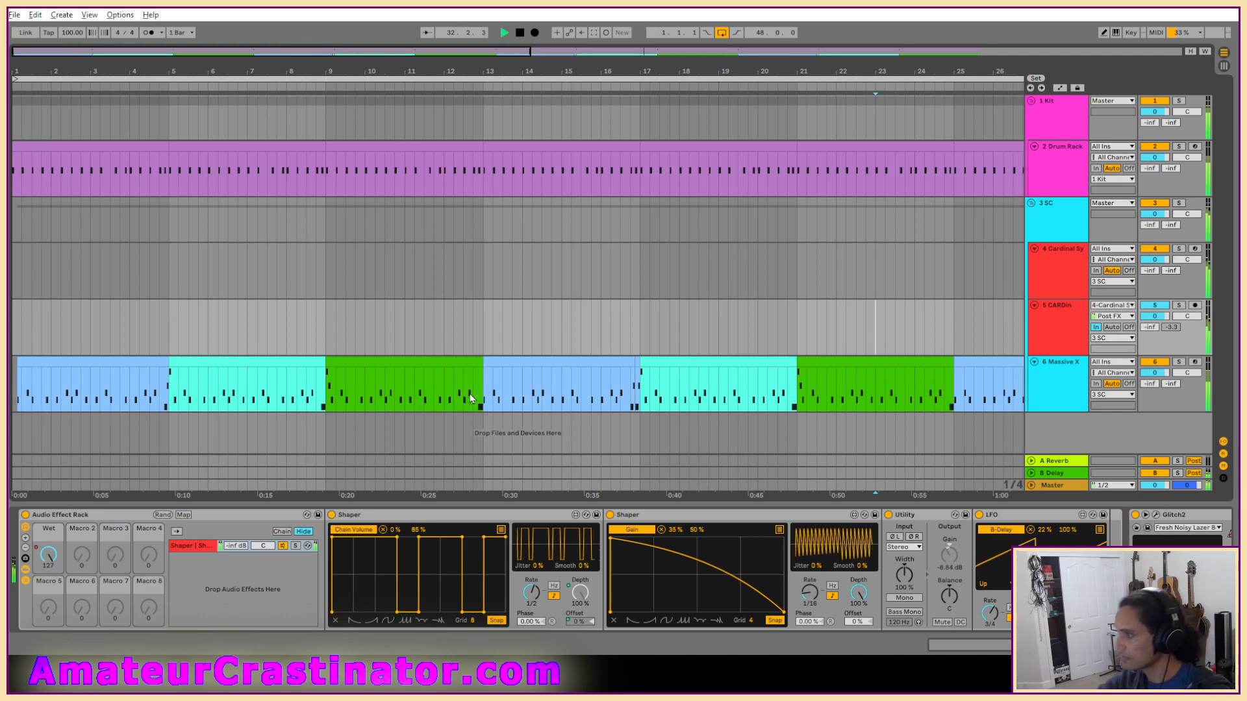
pyautogui.scroll(-3, 473, 398)
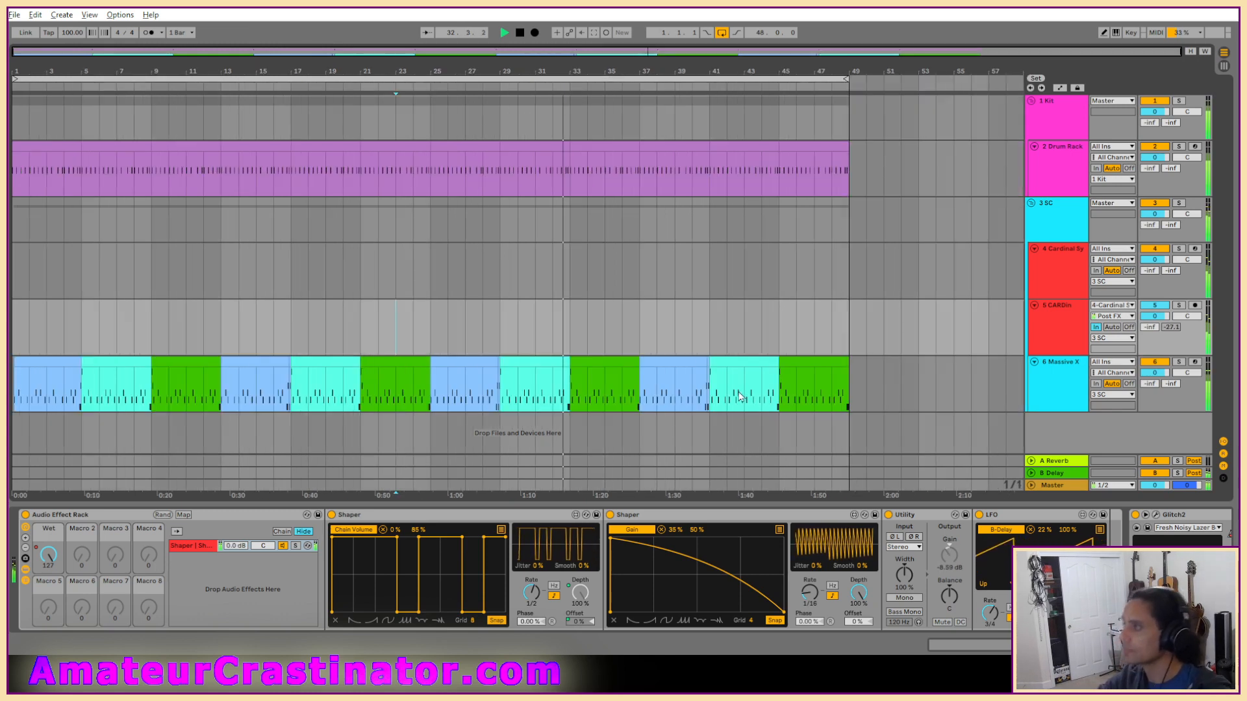
# Step: Open the Live Set FX Gate.als from the FX Gate Project folder in Live Recordings
pyautogui.click(14, 14)
pyautogui.click(52, 42)
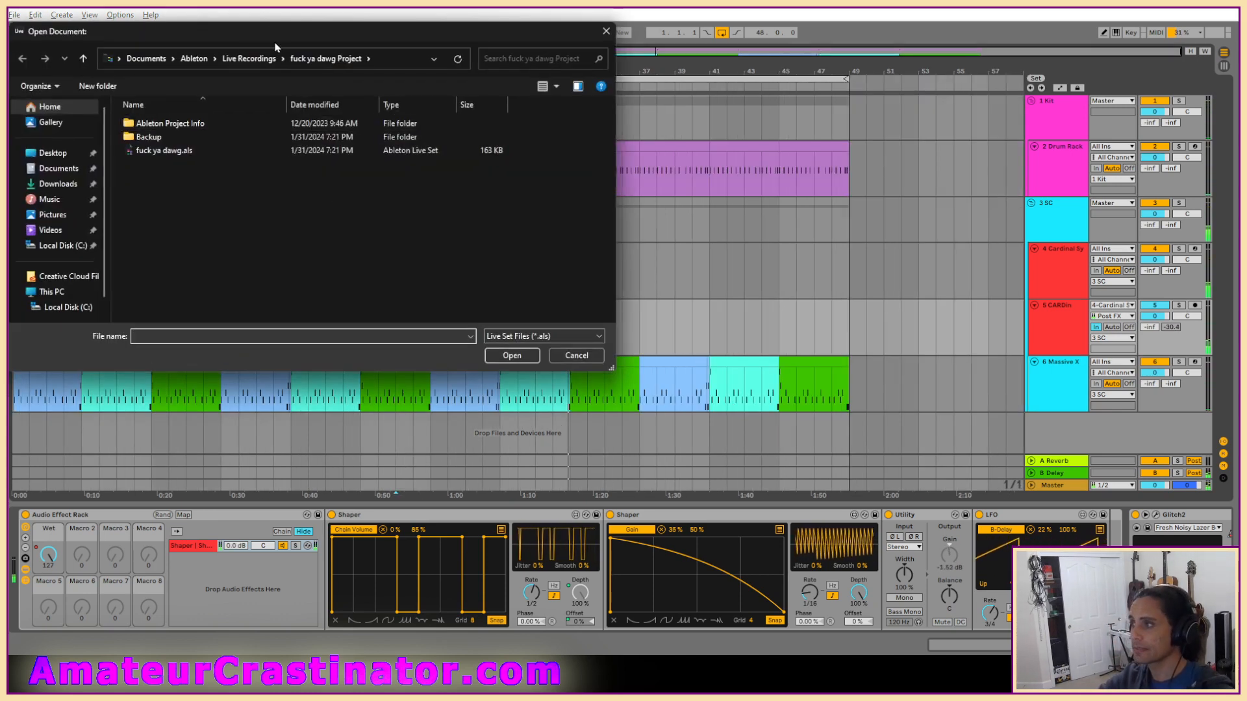
pyautogui.click(249, 59)
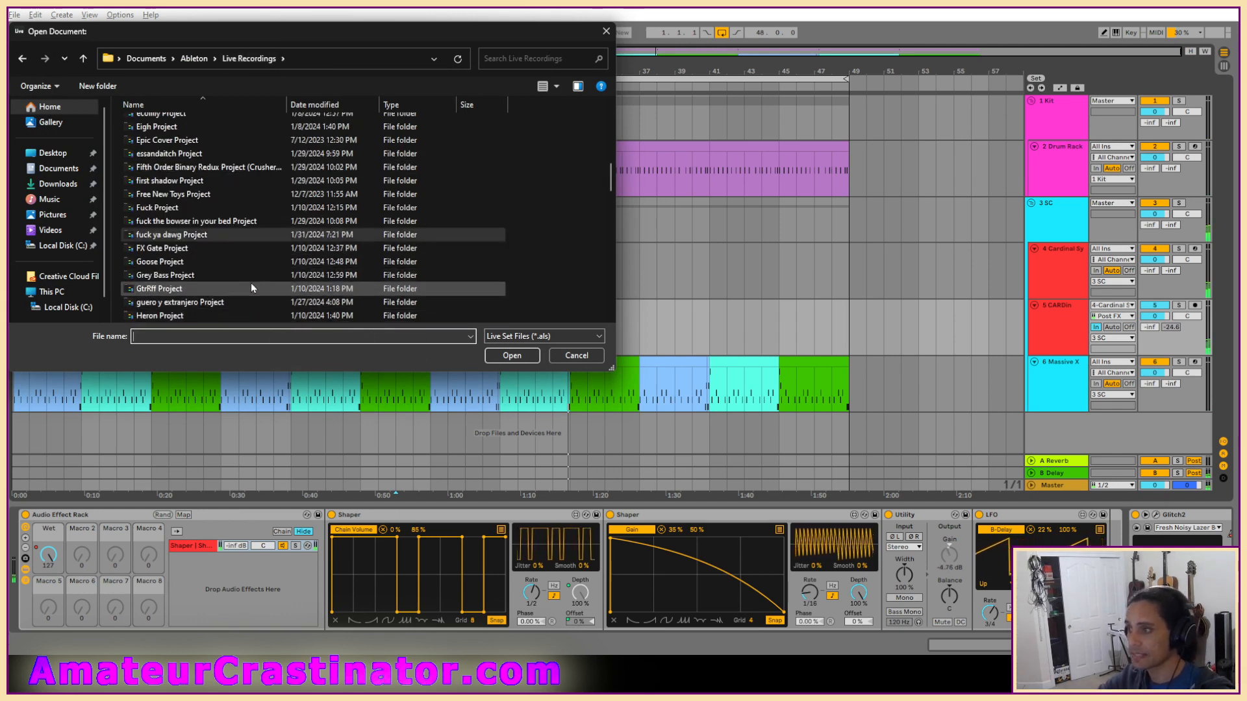
pyautogui.scroll(-2, 247, 248)
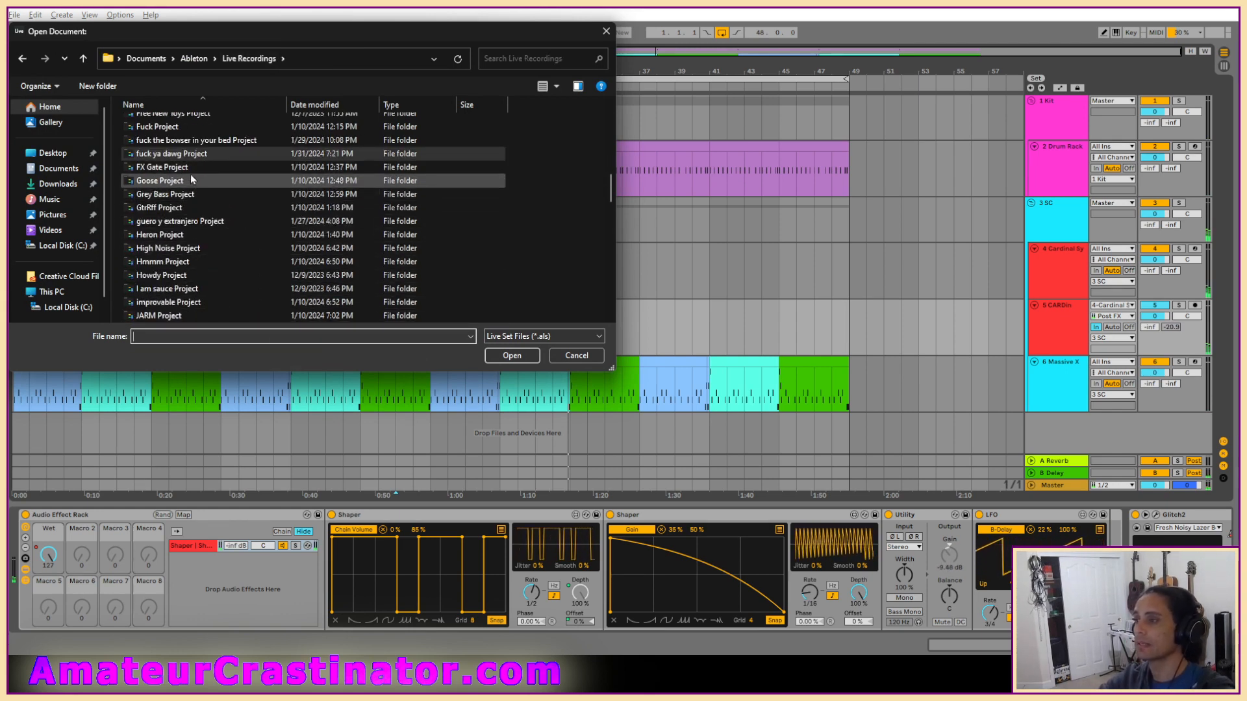
pyautogui.doubleClick(159, 167)
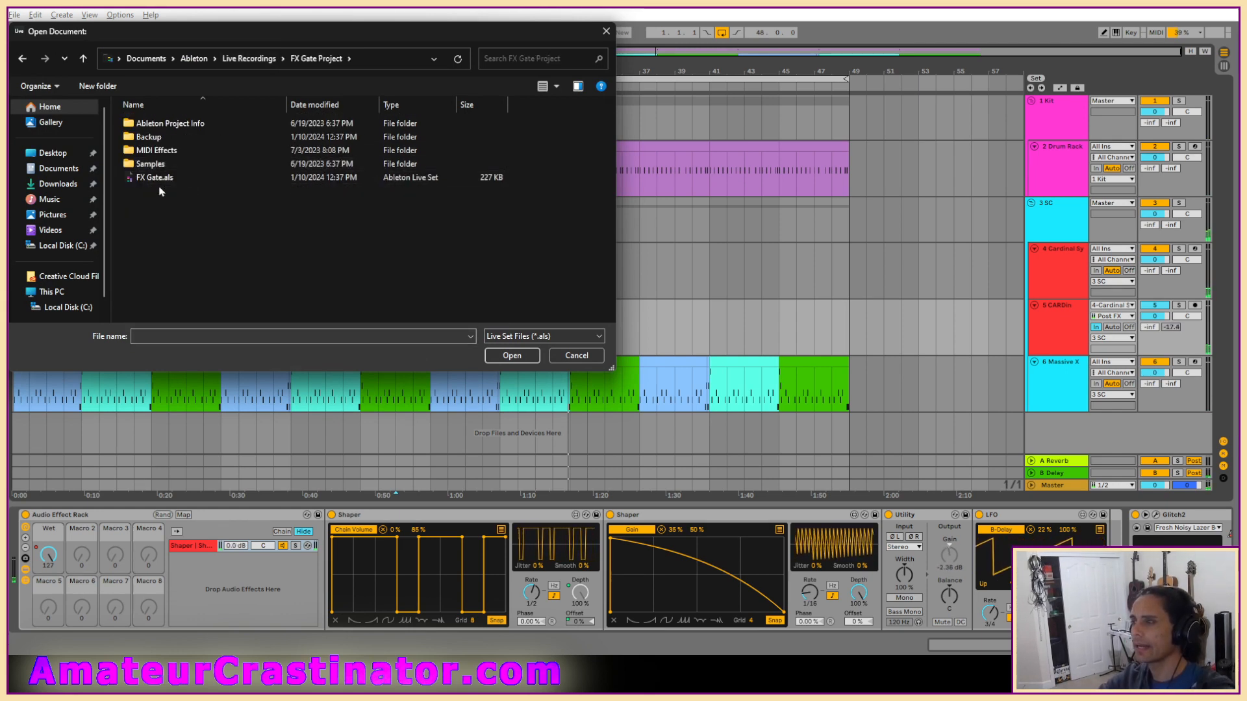
pyautogui.doubleClick(160, 178)
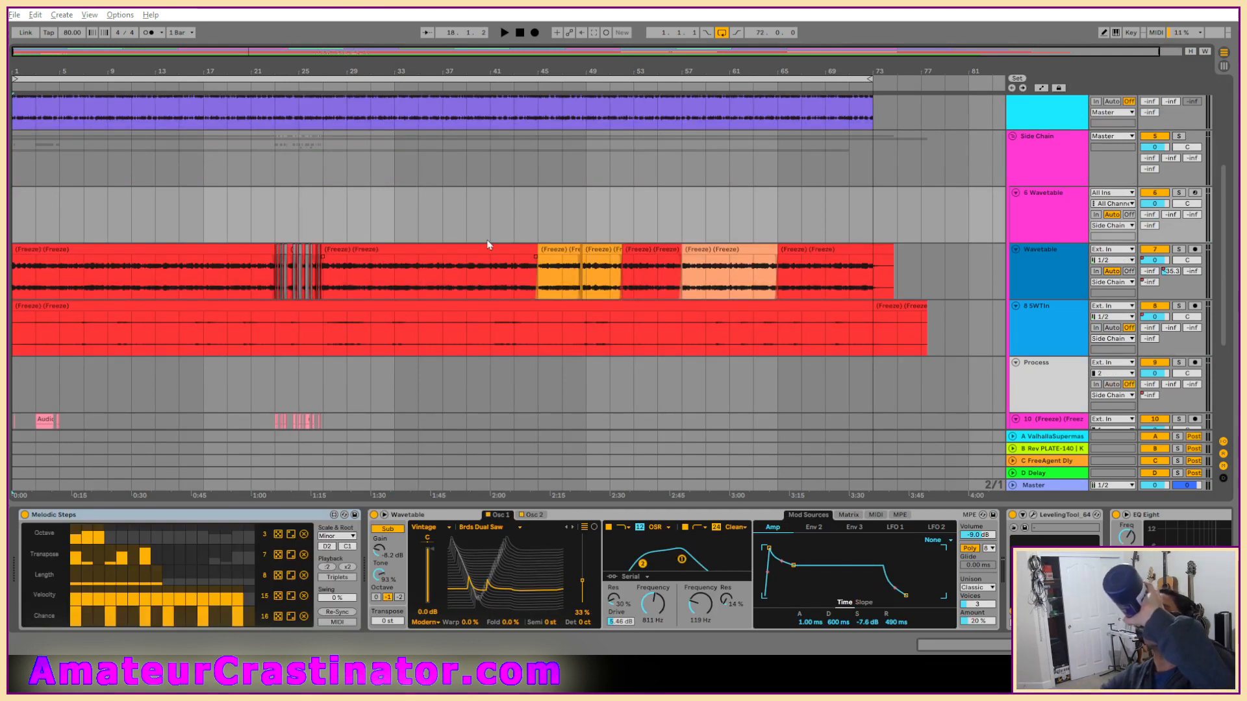
# Step: Play the arrangement from the beginning and briefly show the tracks' automation lanes
pyautogui.click(520, 32)
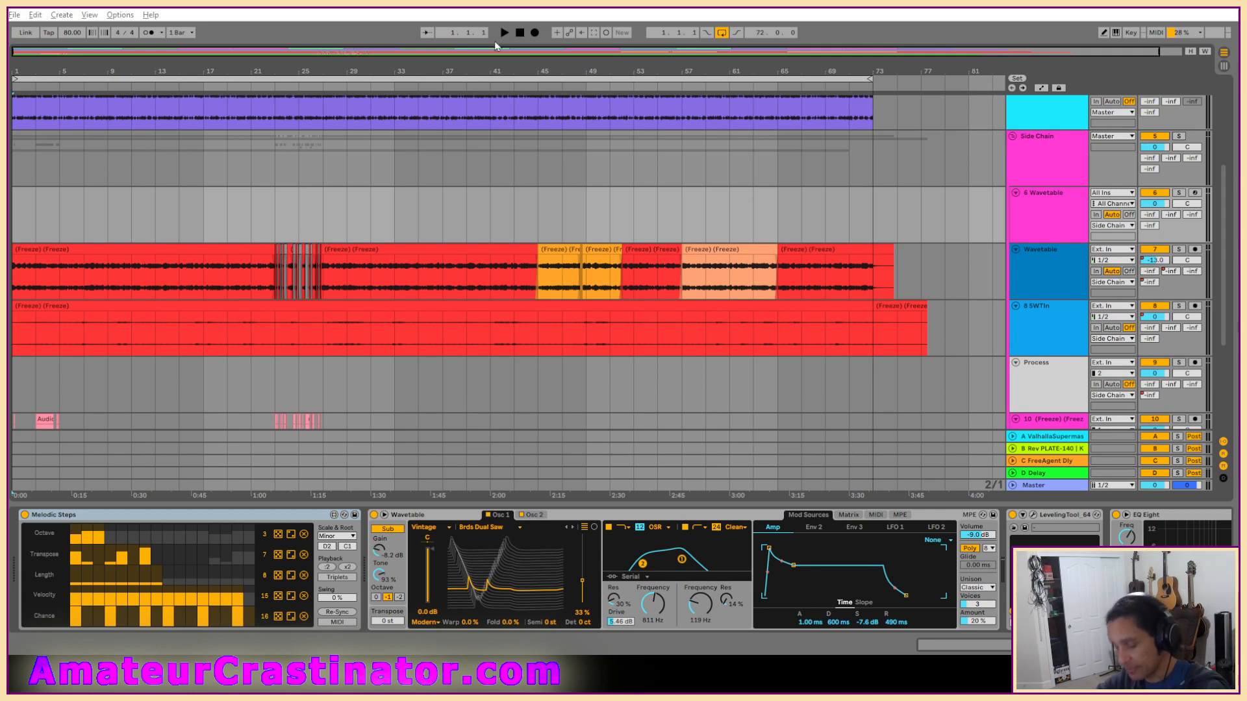
pyautogui.press('space')
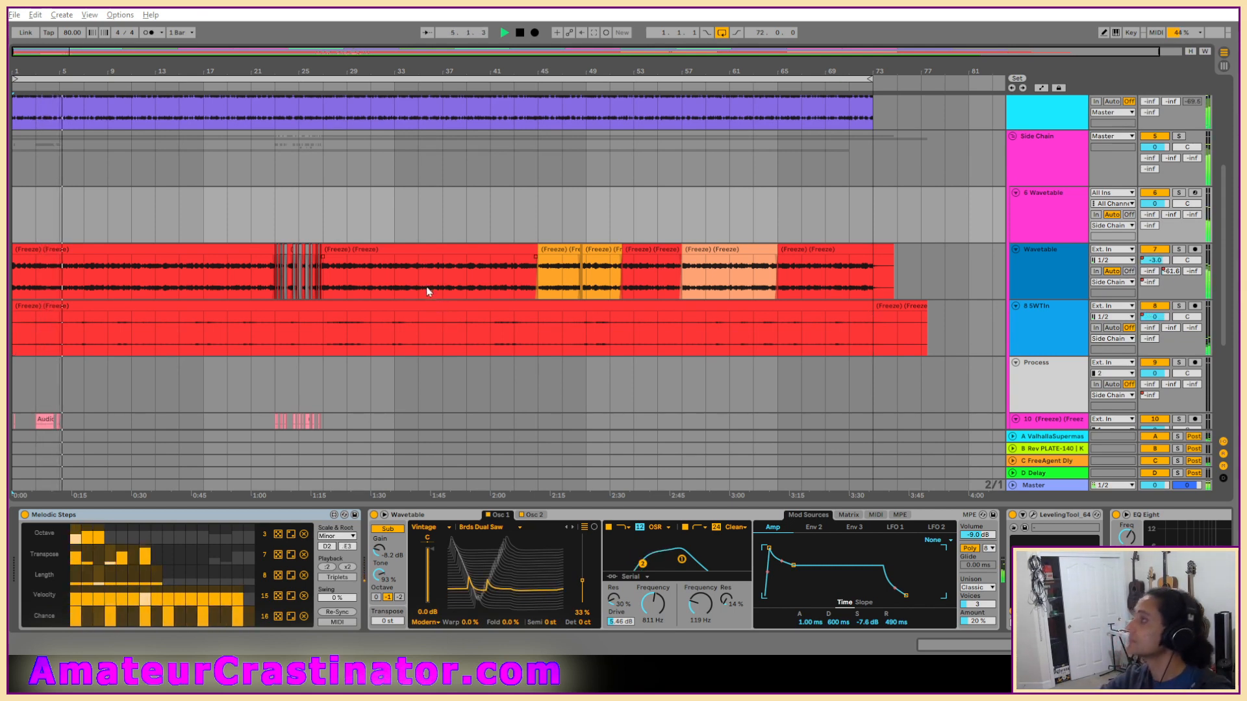
pyautogui.press('a')
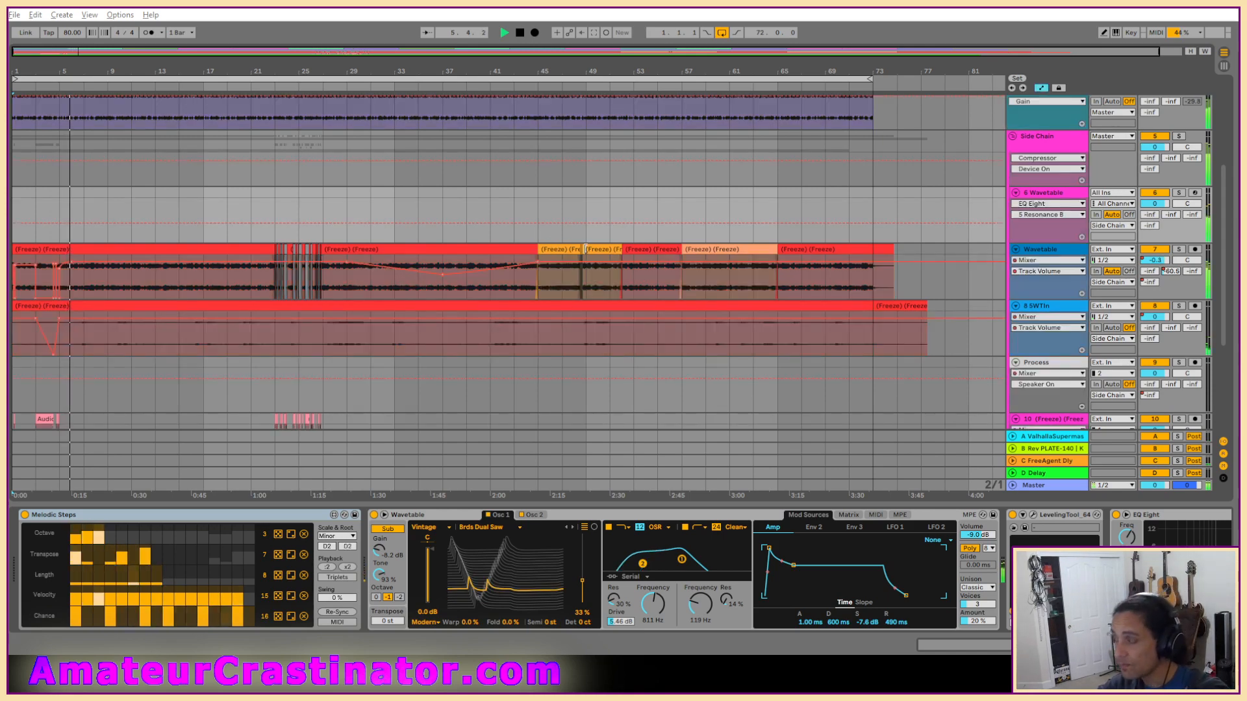
pyautogui.press('a')
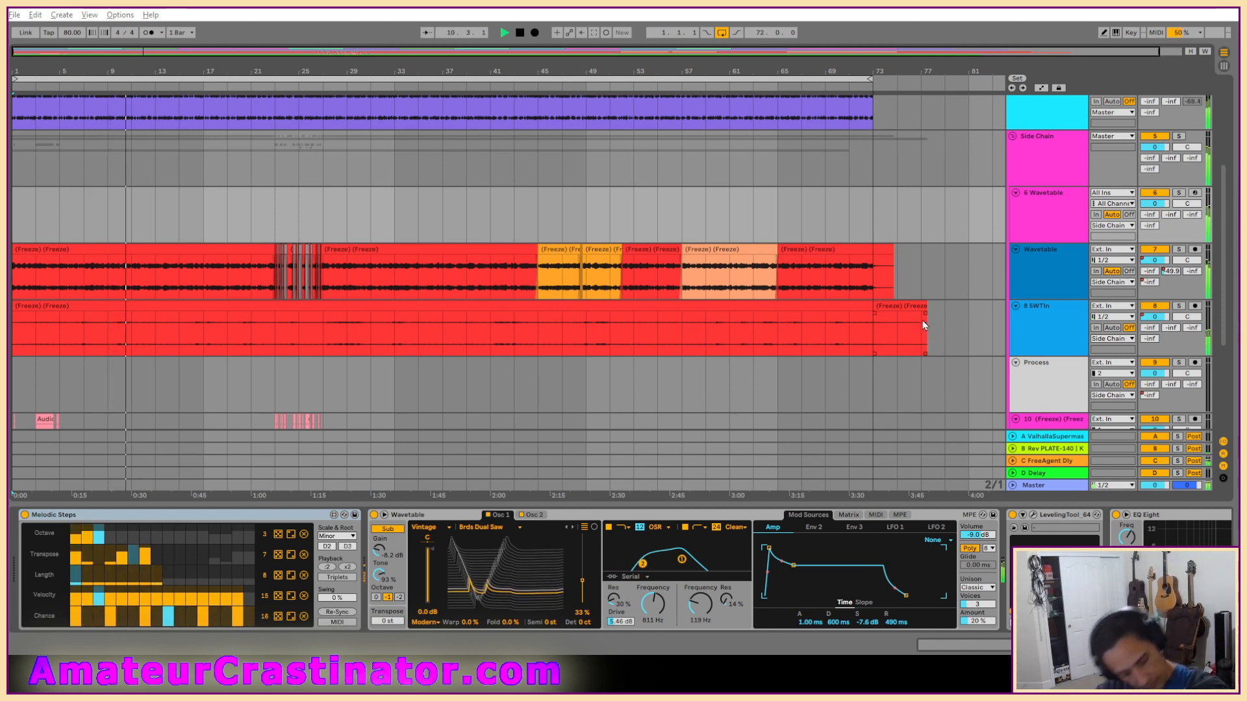
# Step: Show the 4 Free Agent track's devices and examine the frozen clips on the Side Chain group's tracks during playback
pyautogui.scroll(3, 981, 338)
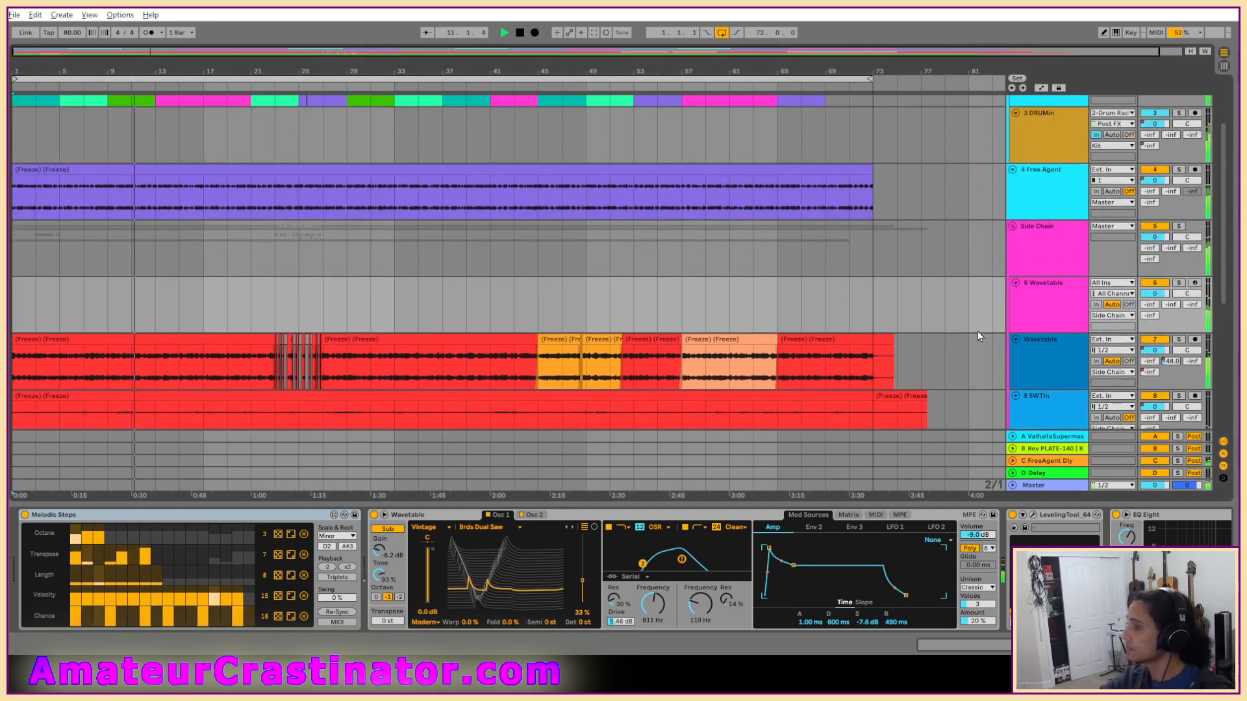
pyautogui.scroll(3, 977, 324)
pyautogui.scroll(-3, 992, 283)
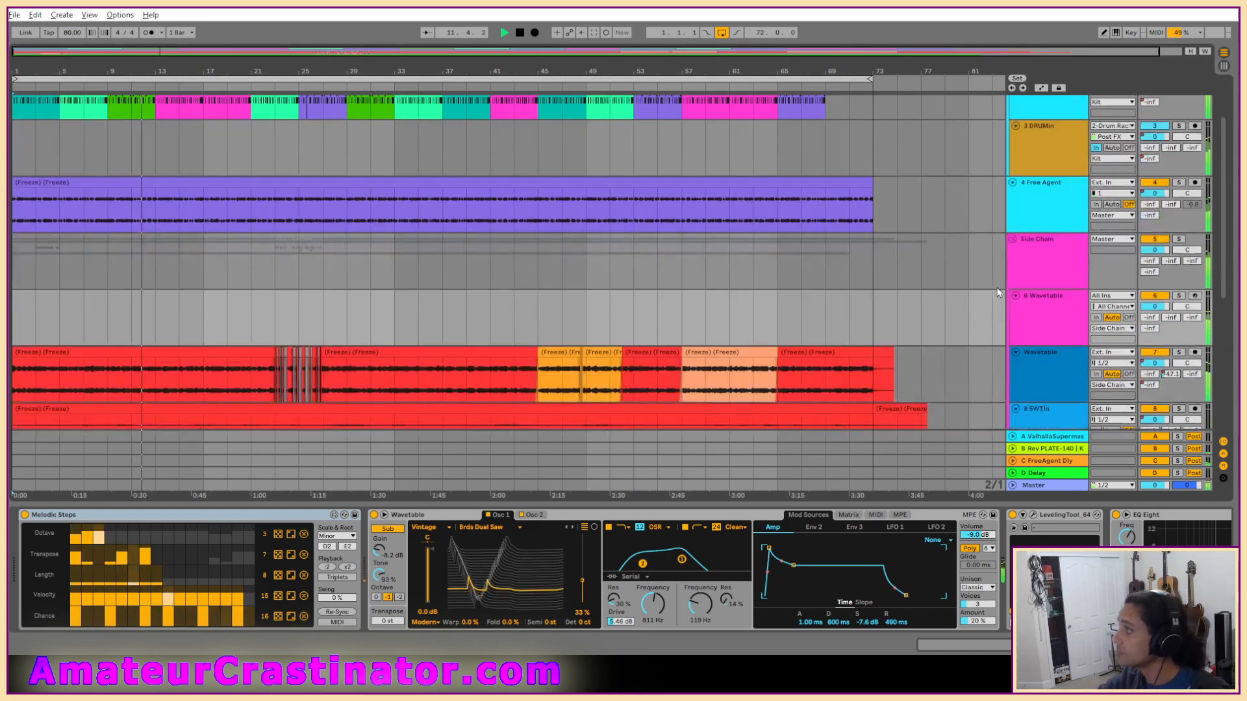
pyautogui.click(1009, 260)
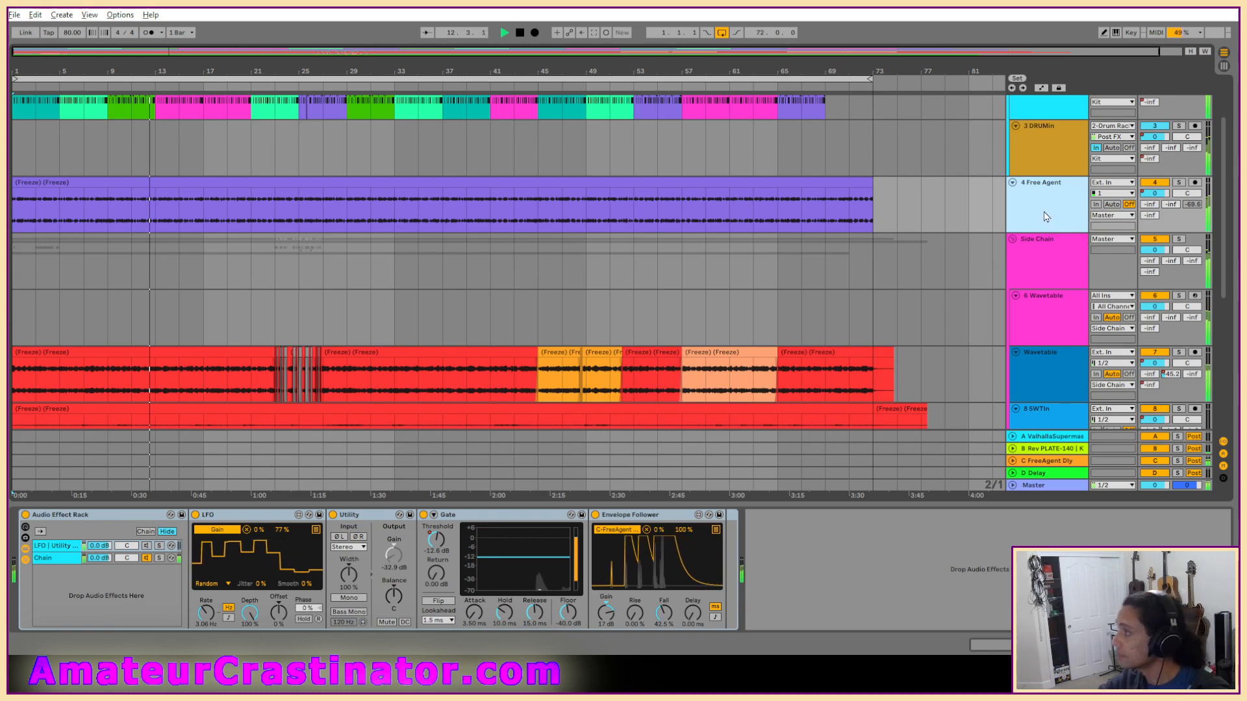
pyautogui.scroll(-3, 1042, 221)
pyautogui.scroll(-3, 1046, 224)
pyautogui.scroll(-3, 1050, 283)
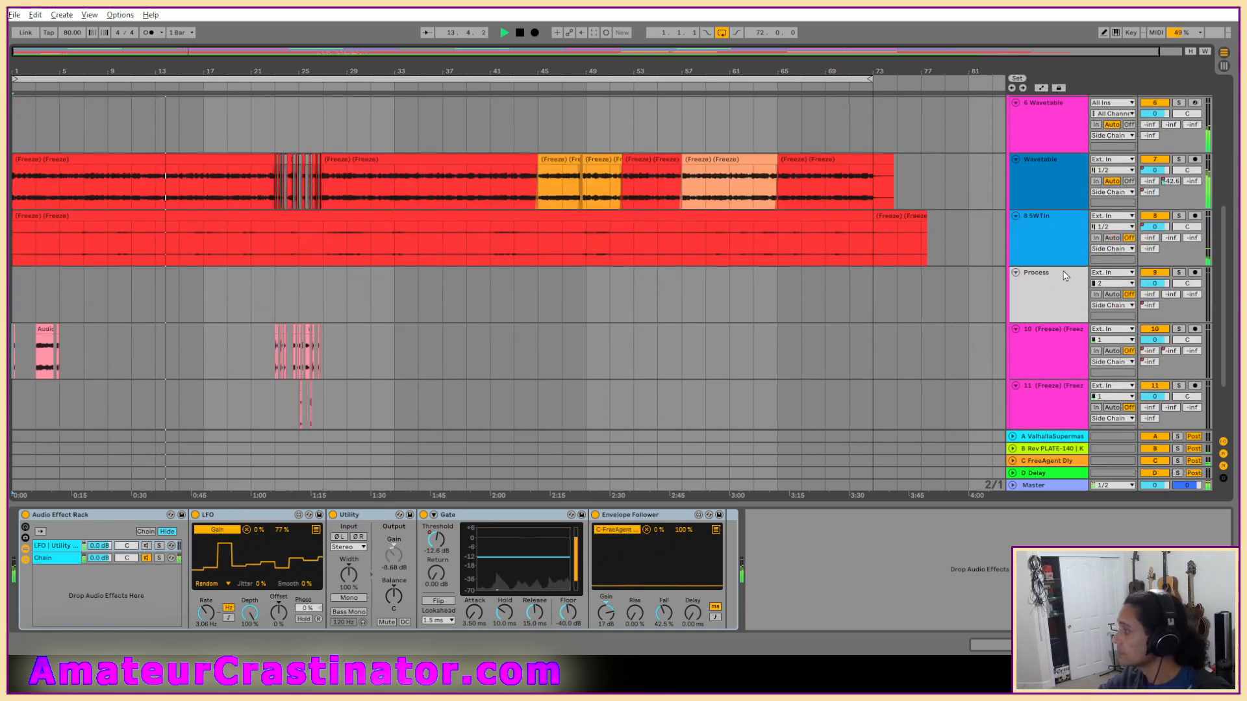
pyautogui.scroll(-3, 1059, 292)
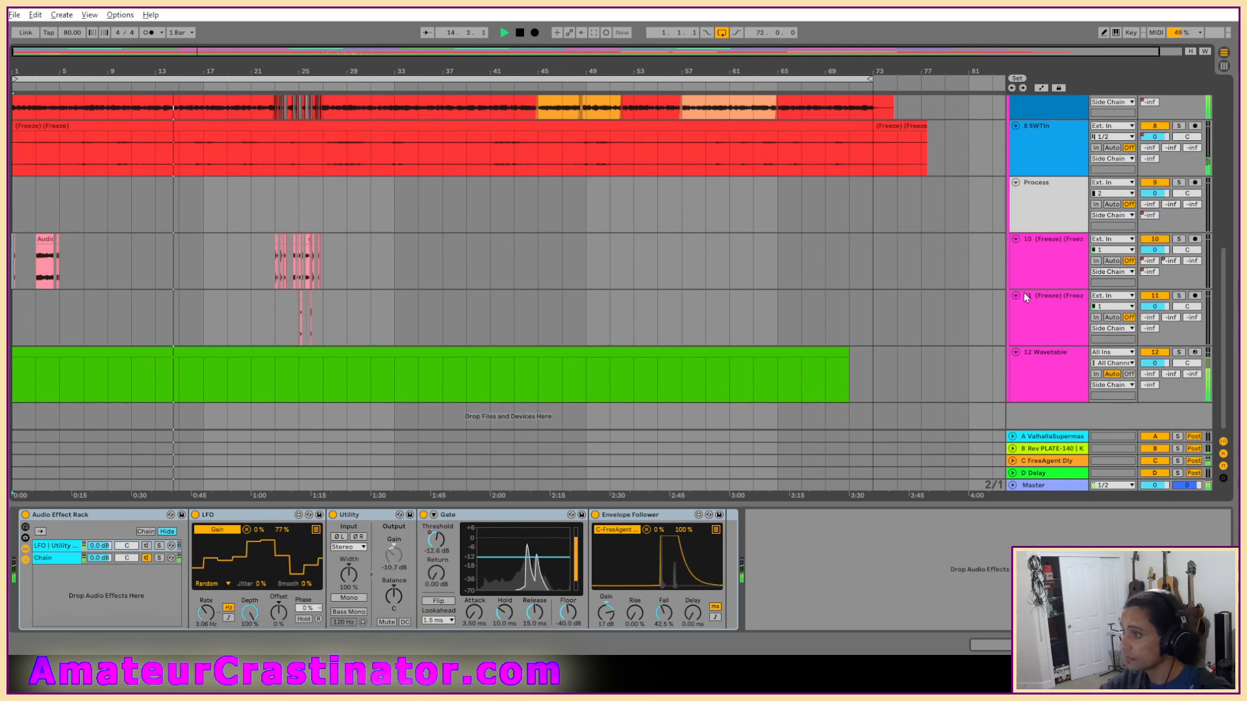
pyautogui.scroll(5, 309, 330)
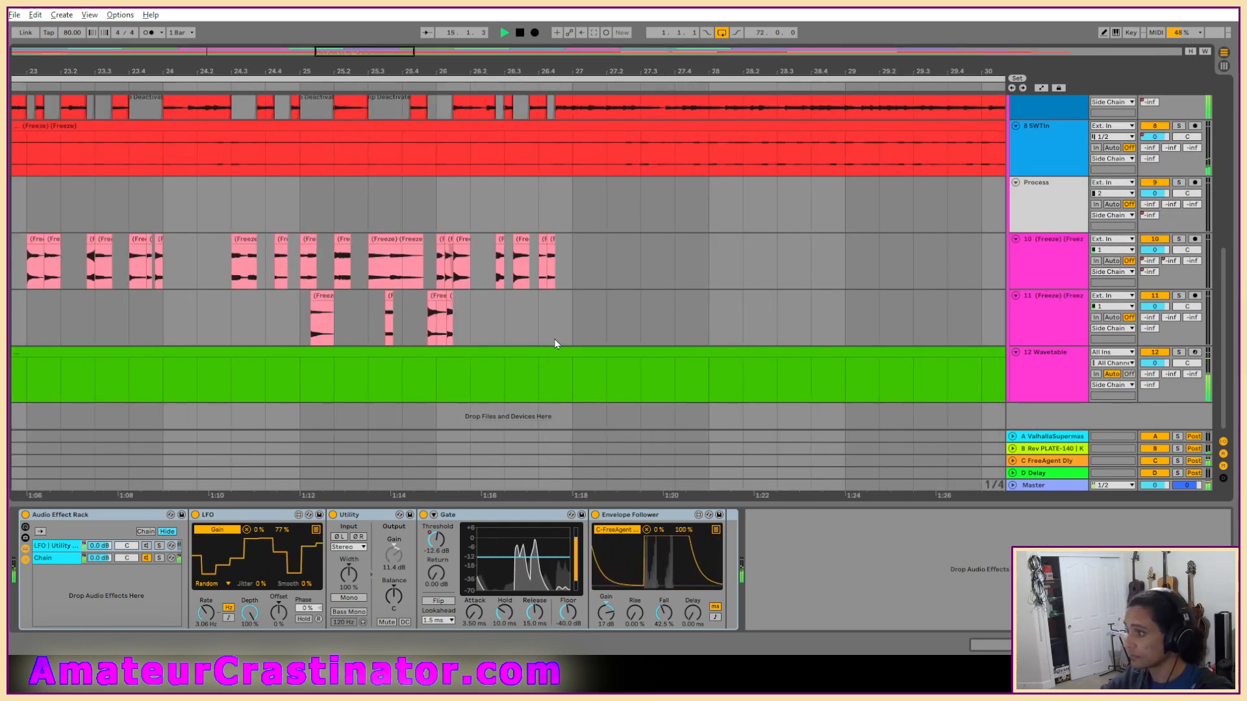
pyautogui.scroll(-5, 594, 325)
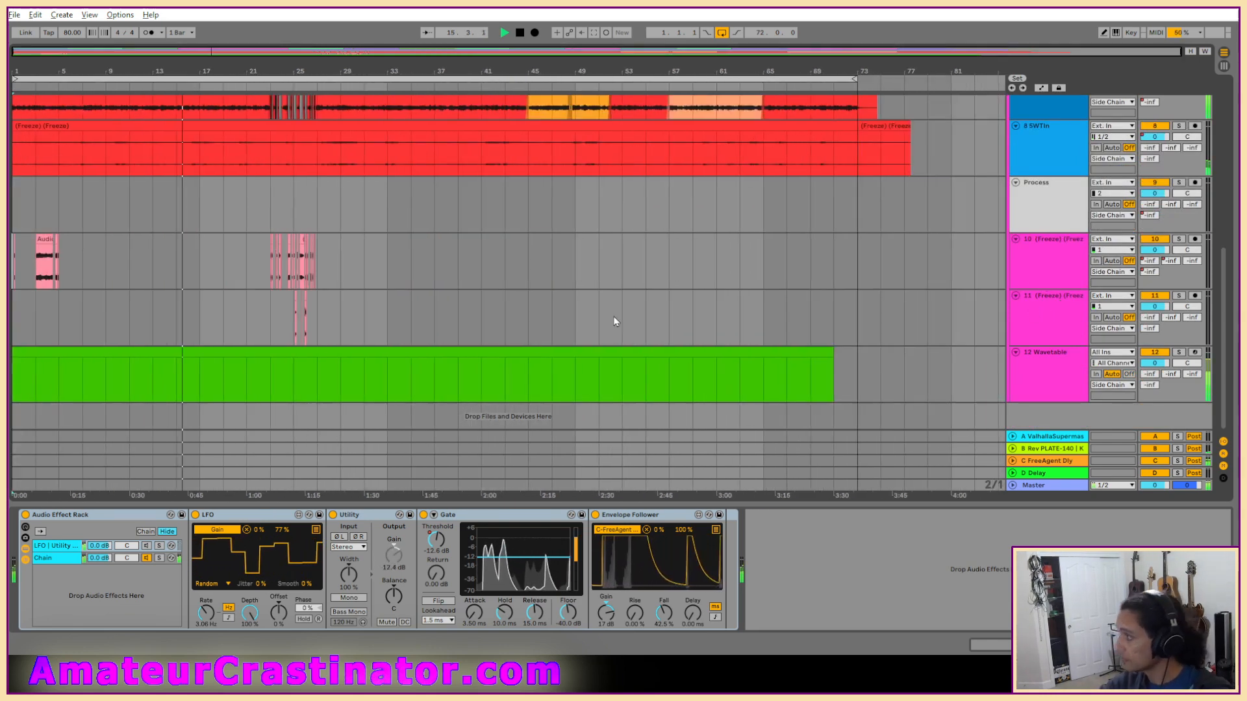
# Step: Listen to the 12 Wavetable track in solo, and end the solo
pyautogui.click(1058, 368)
pyautogui.press('s')
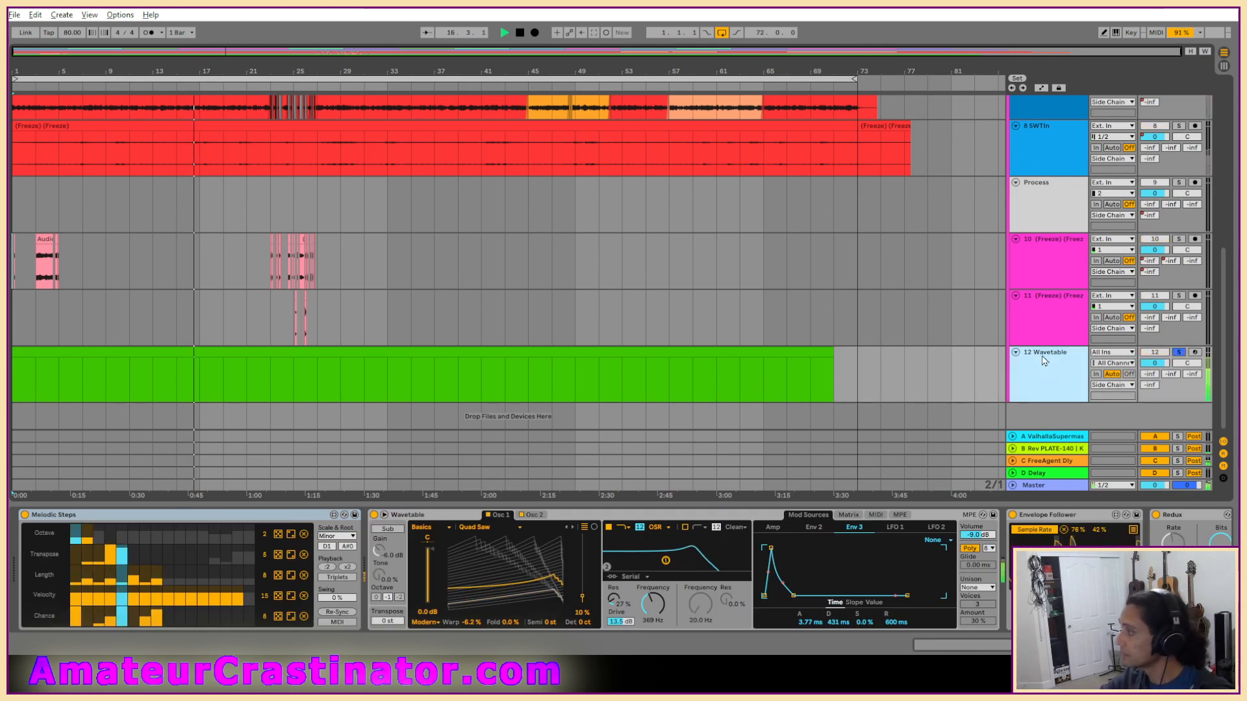
pyautogui.press('s')
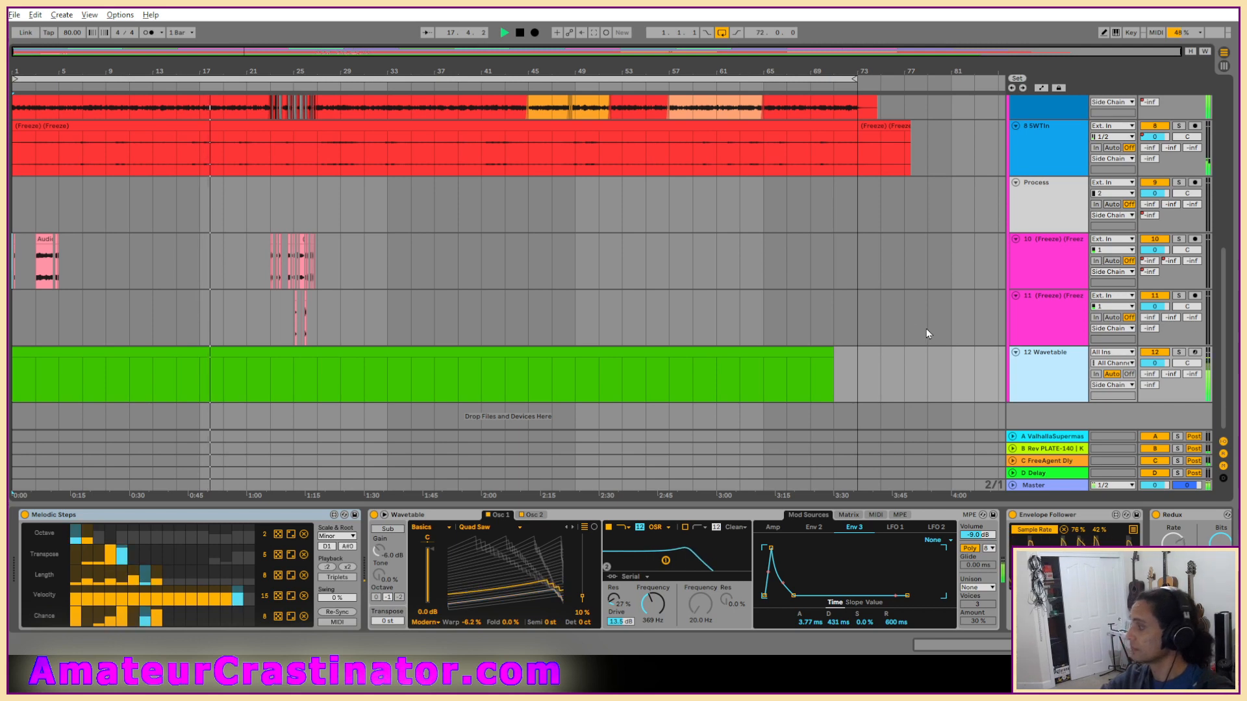
# Step: Examine the drum, Free Agent and frozen Wavetable clips along the arrangement during playback, and stop playback
pyautogui.scroll(2, 898, 309)
pyautogui.scroll(10, 898, 310)
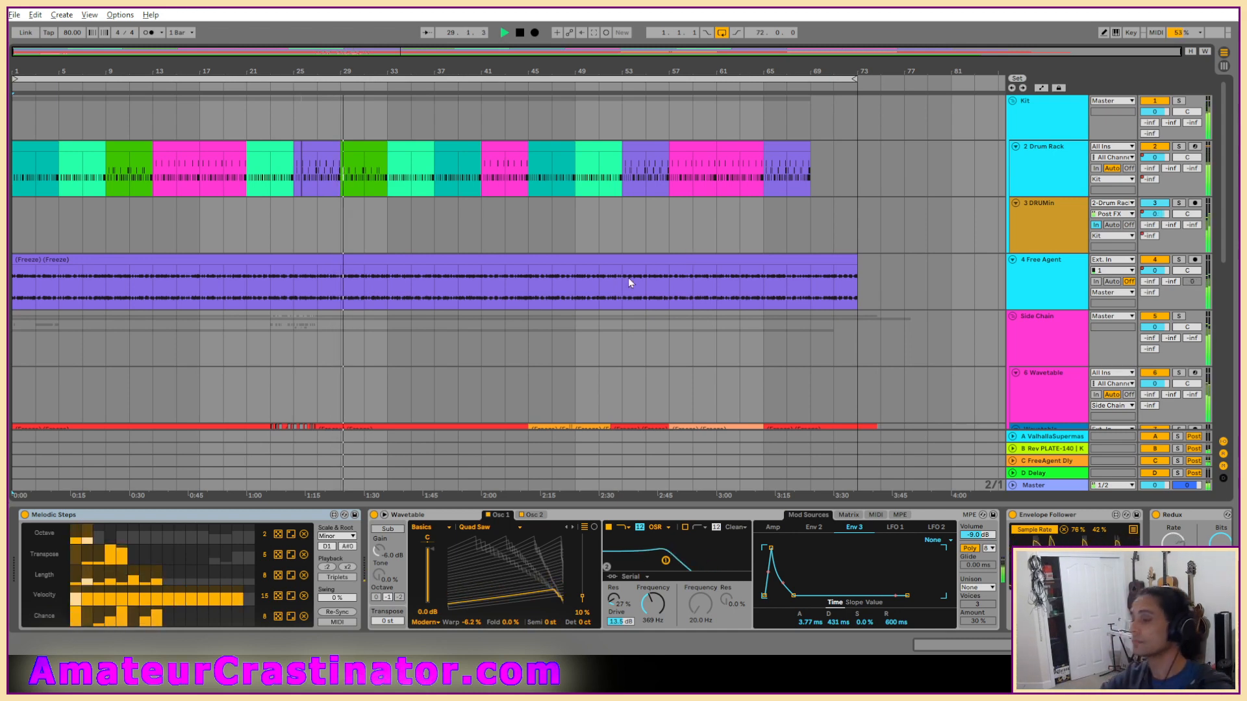
pyautogui.scroll(4, 293, 185)
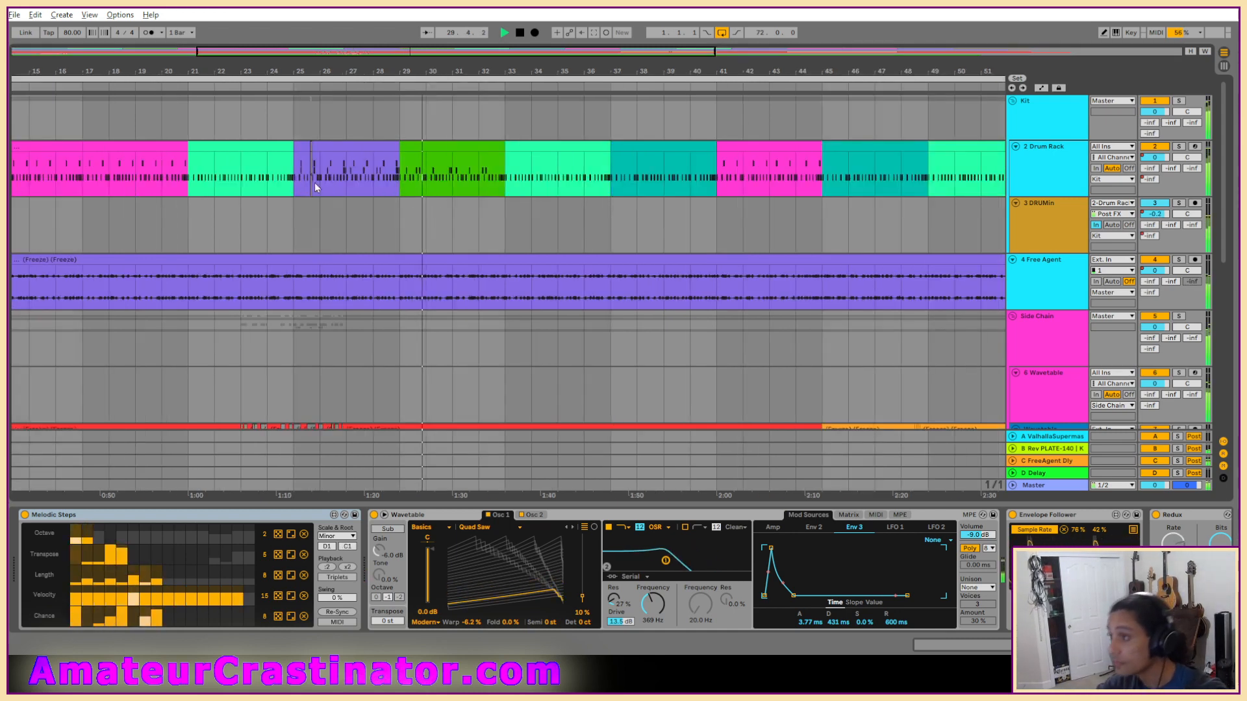
pyautogui.scroll(3, 314, 182)
pyautogui.scroll(-8, 325, 181)
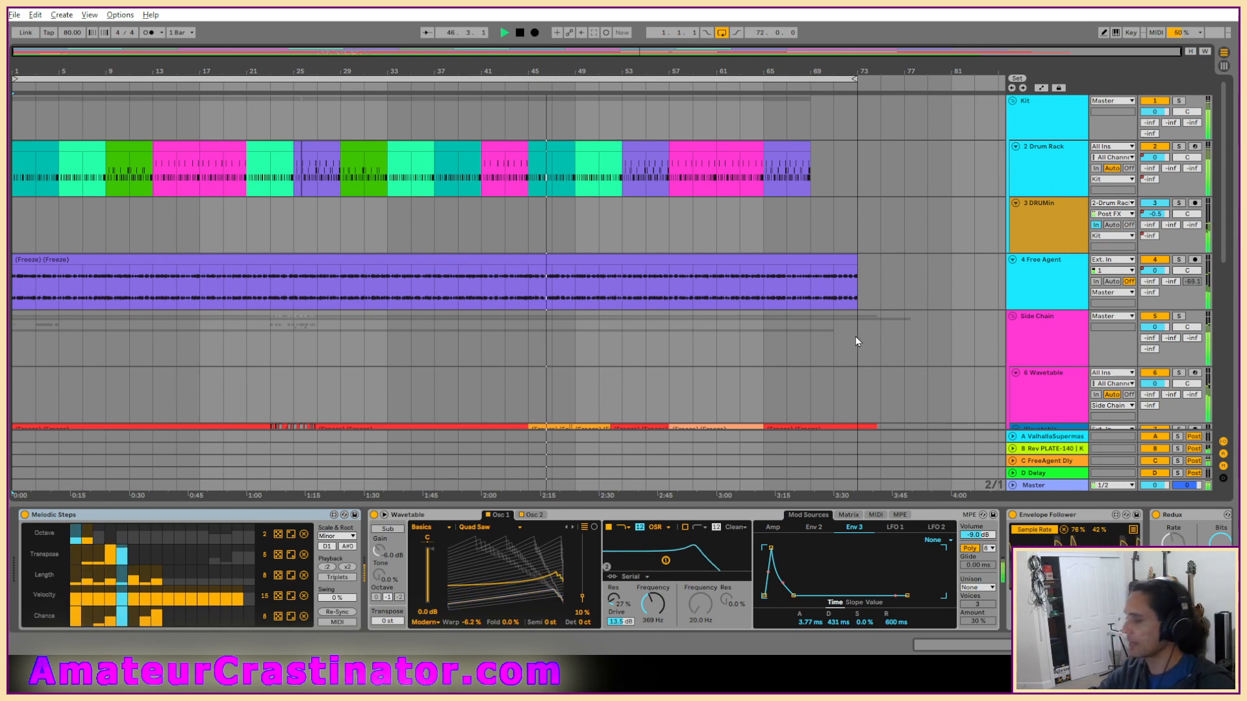
pyautogui.scroll(-2, 909, 349)
pyautogui.scroll(-4, 909, 363)
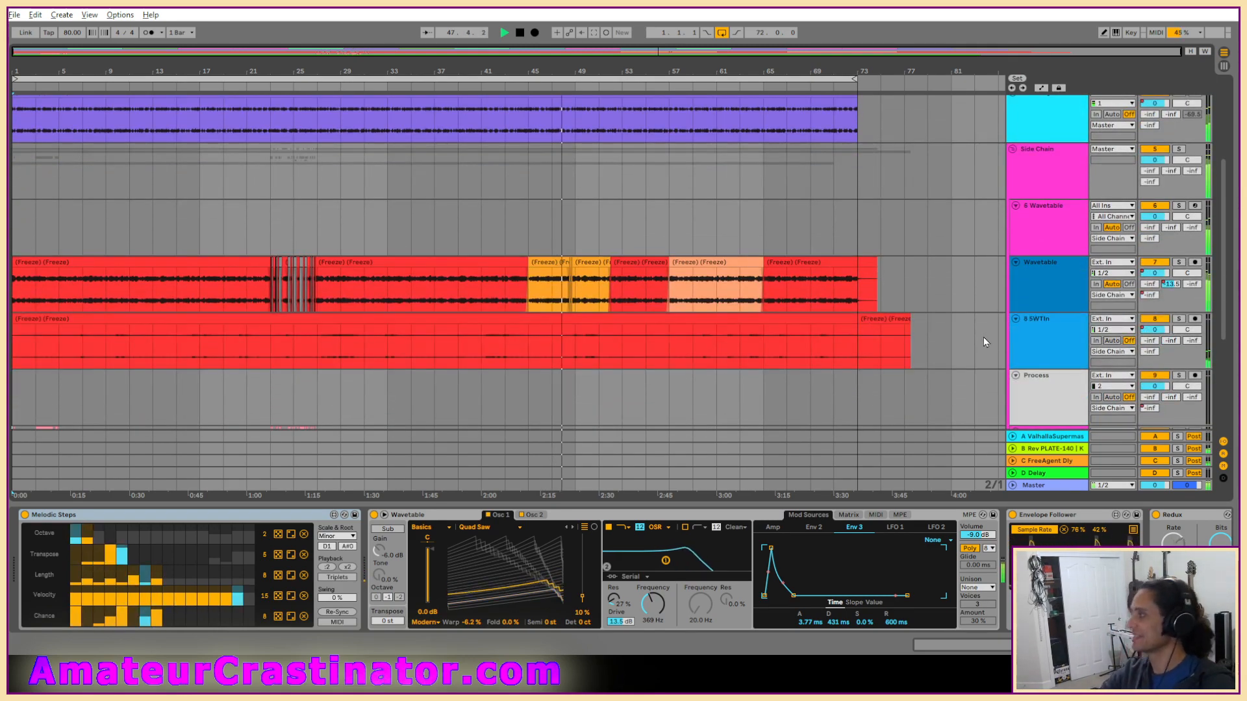
pyautogui.scroll(-6, 984, 341)
pyautogui.scroll(4, 932, 295)
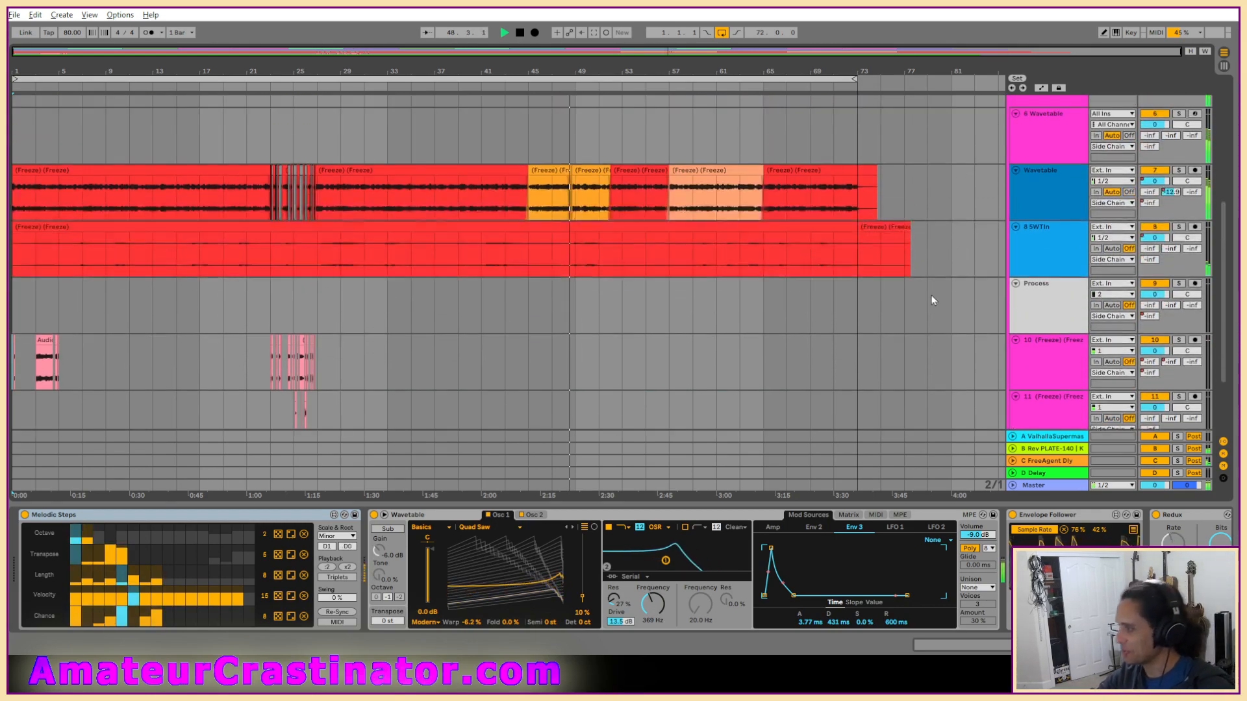
pyautogui.press('space')
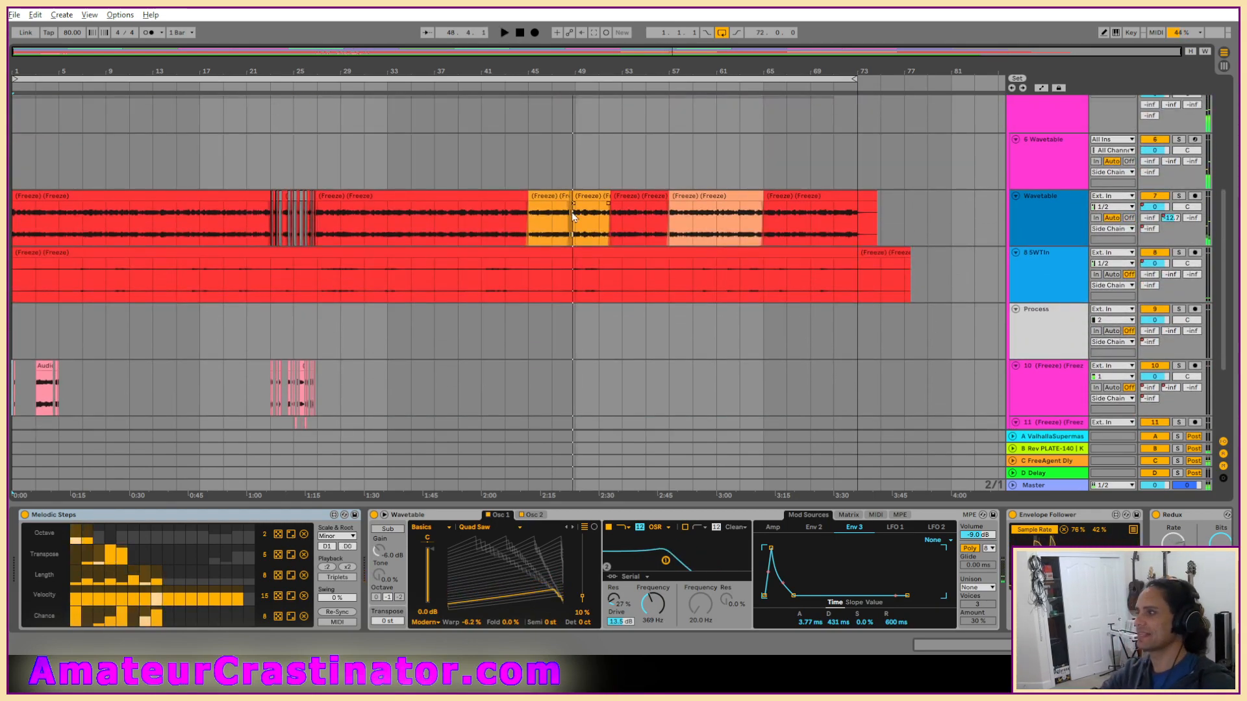
pyautogui.scroll(5, 777, 235)
pyautogui.scroll(2, 772, 265)
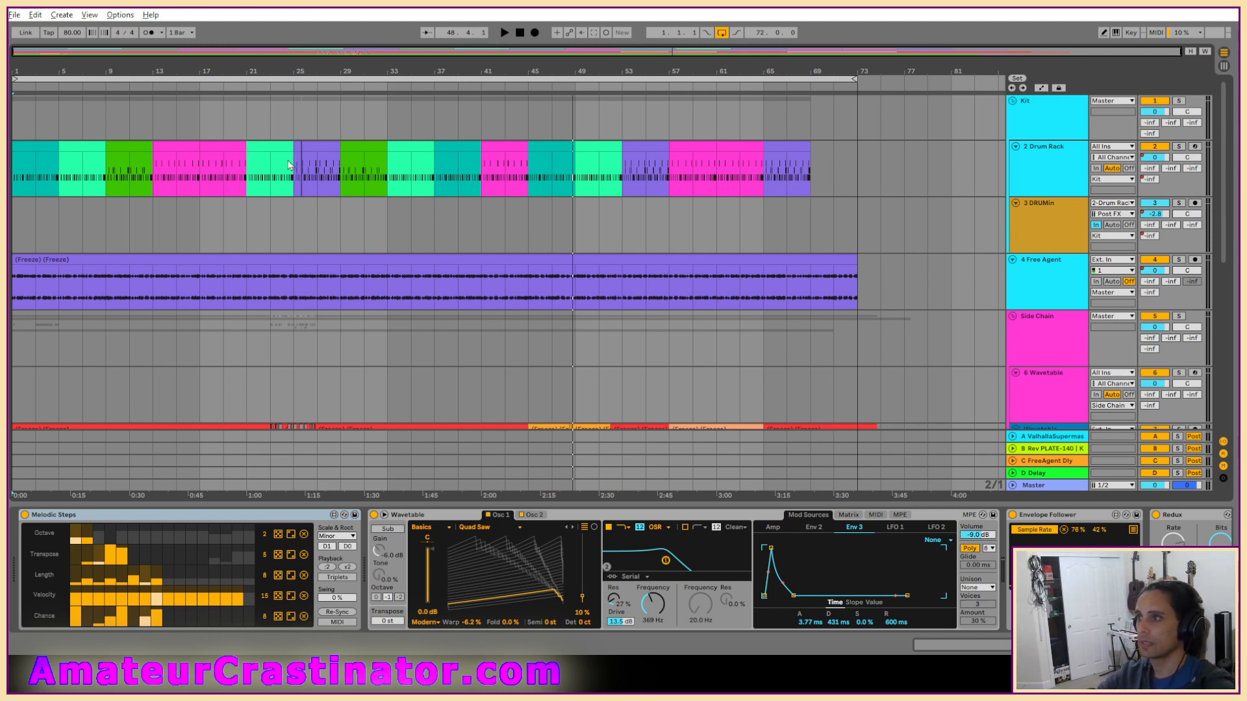
# Step: Start opening another Live Set and browse the project folders in Live Recordings
pyautogui.click(15, 14)
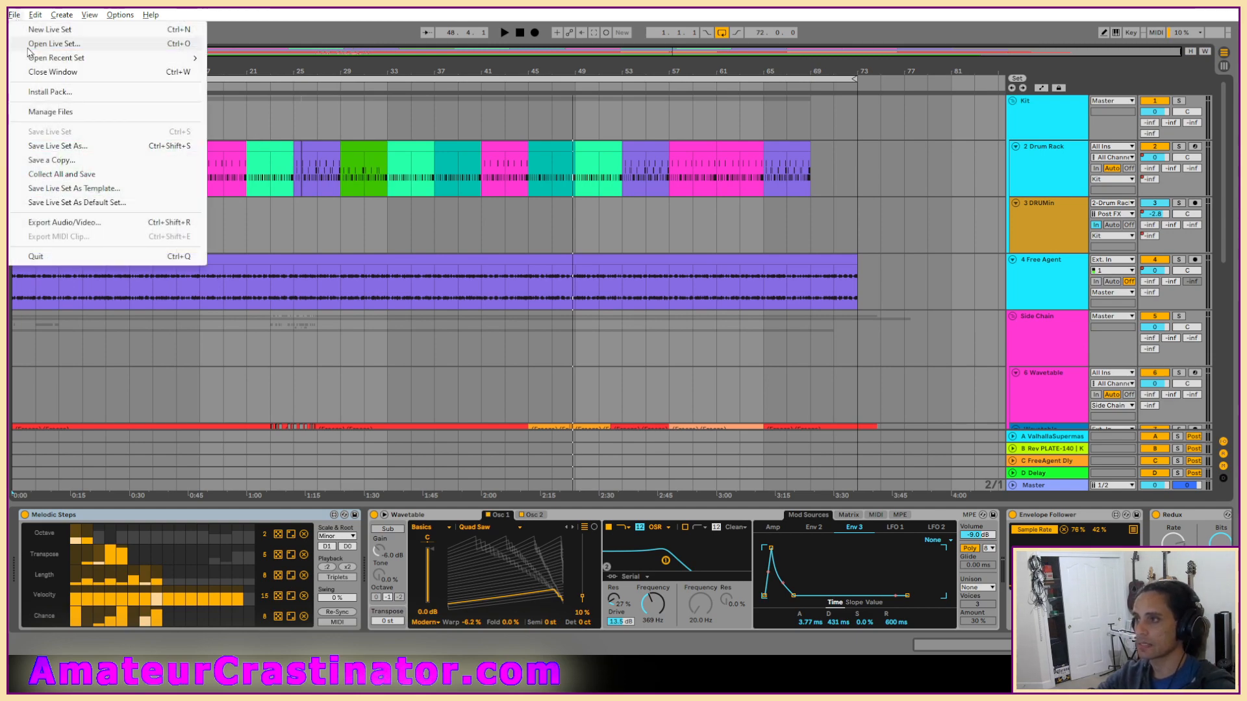
pyautogui.click(65, 44)
pyautogui.click(250, 61)
pyautogui.scroll(-8, 351, 256)
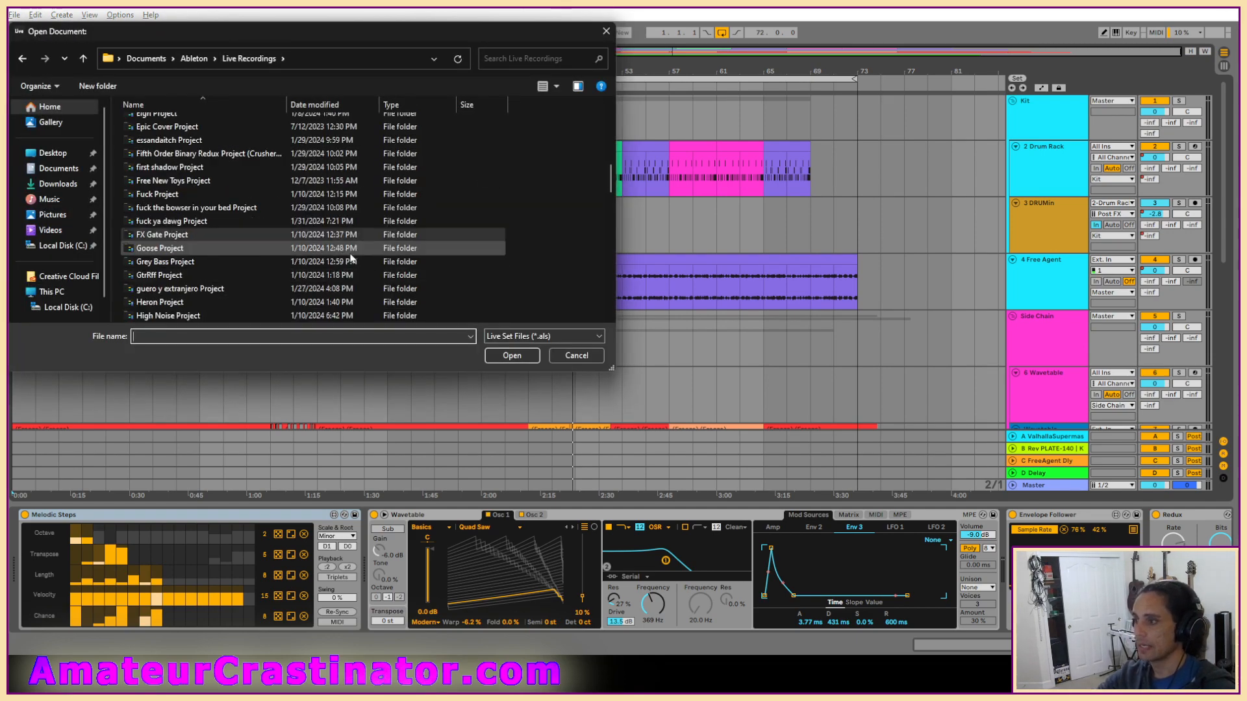
pyautogui.scroll(-1, 351, 256)
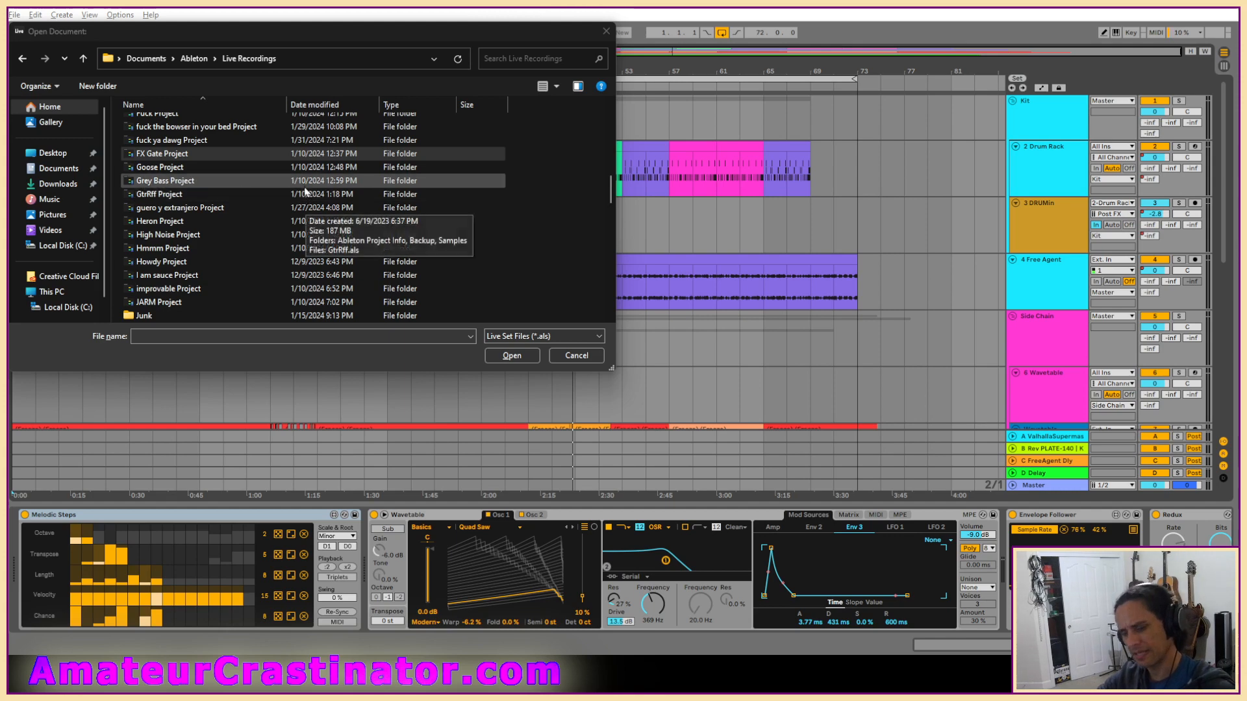
pyautogui.click(149, 167)
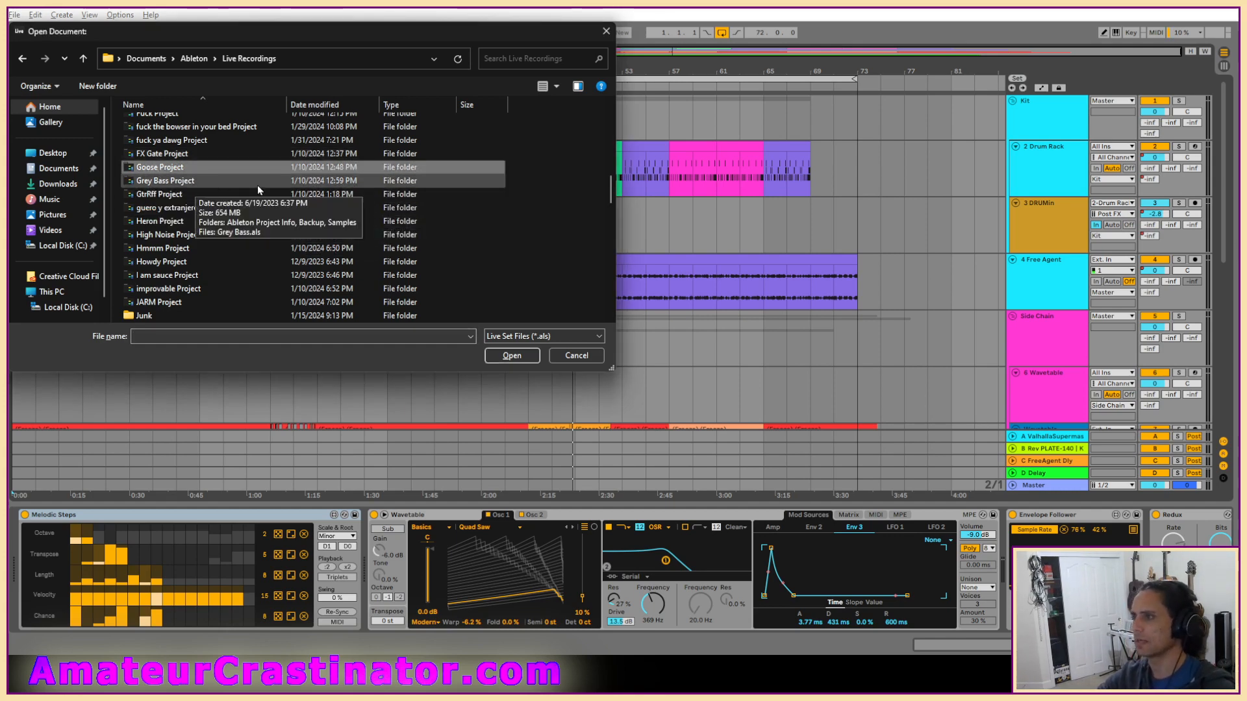
pyautogui.scroll(-1, 253, 187)
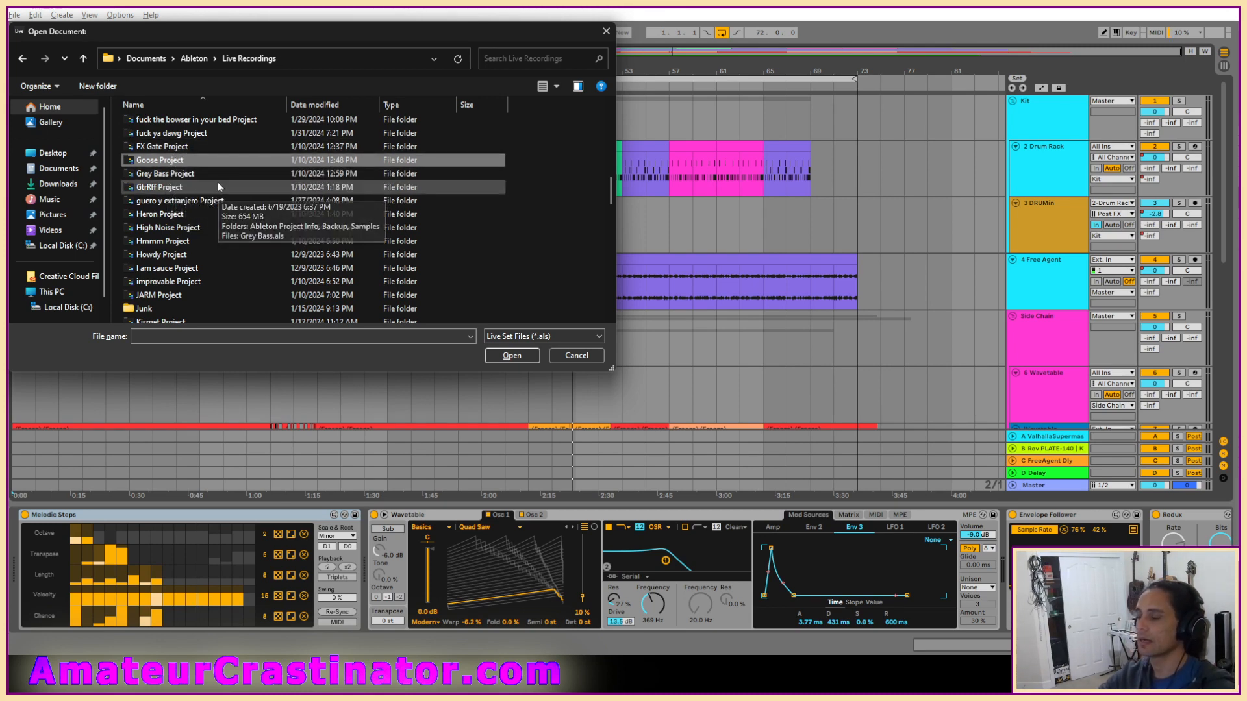
pyautogui.doubleClick(184, 162)
pyautogui.hotkey('alt', 'Left')
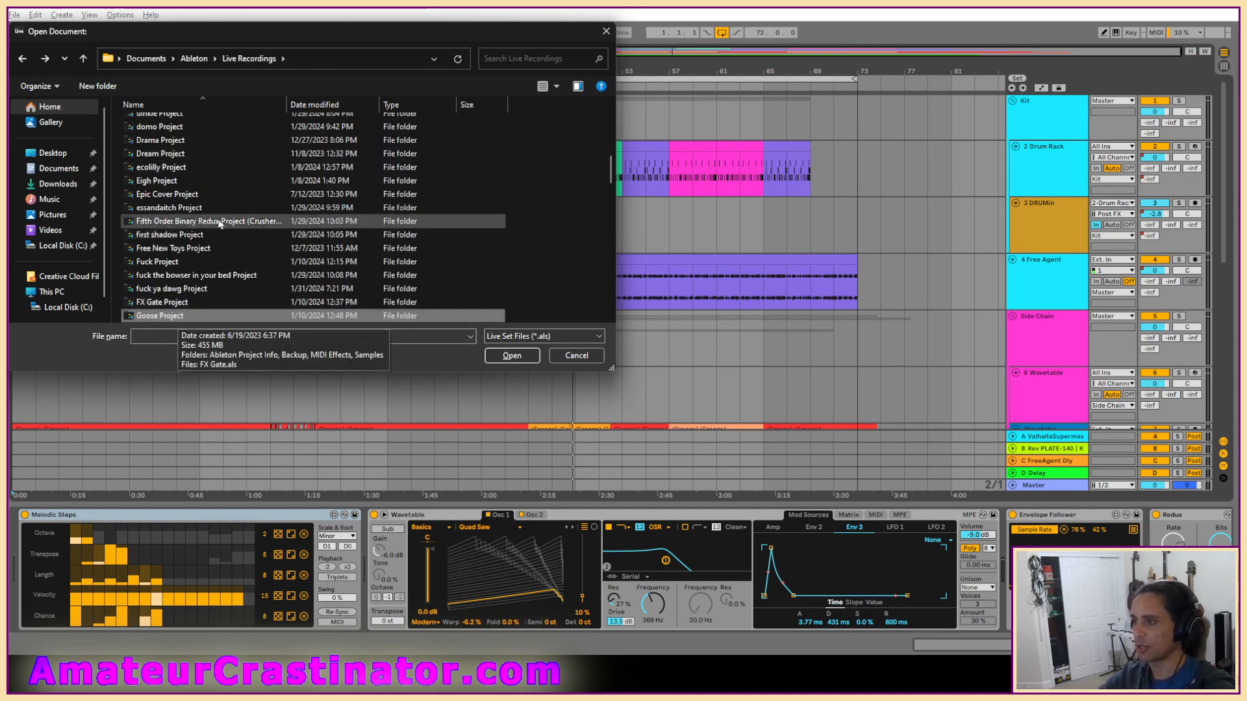
# Step: Open the Live Set JARM.als from the JARM Project folder
pyautogui.scroll(-4, 175, 228)
pyautogui.doubleClick(160, 289)
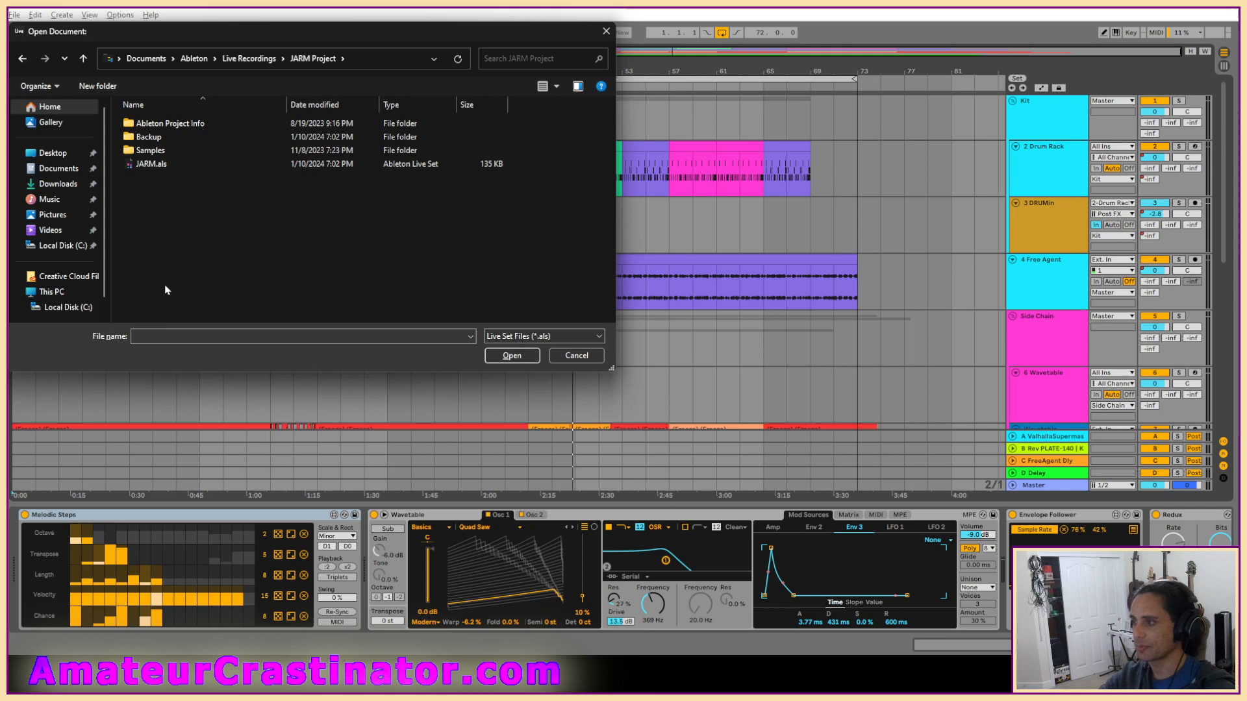
pyautogui.doubleClick(156, 162)
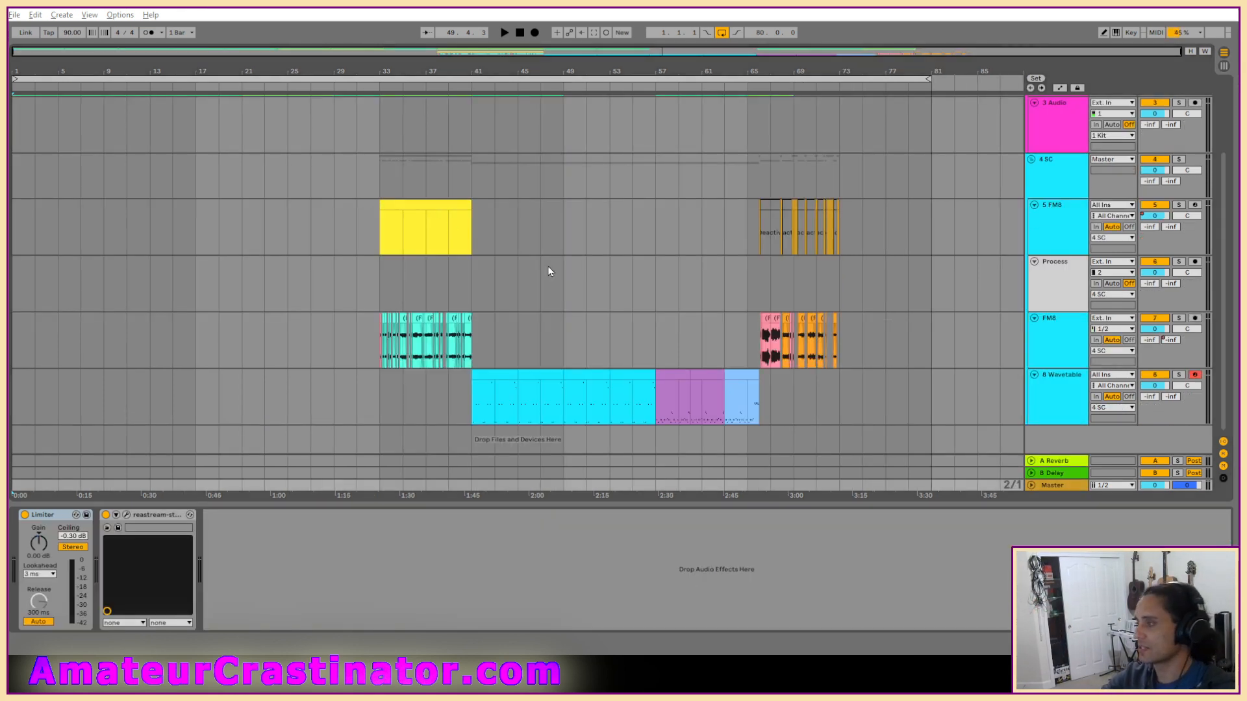
# Step: Look over the JARM tracks, and open Goose.als from the Goose Project folder in Live Recordings without saving changes to JARM
pyautogui.scroll(3, 557, 334)
pyautogui.scroll(-3, 564, 329)
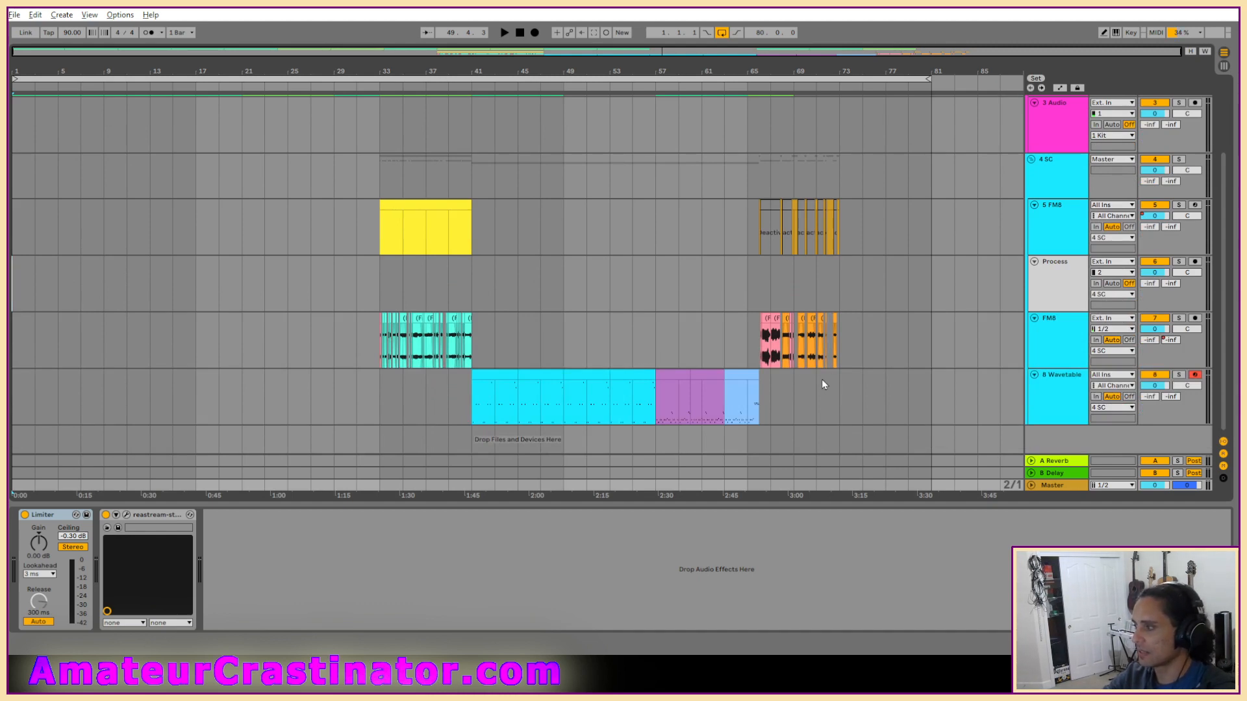
pyautogui.scroll(3, 821, 385)
pyautogui.scroll(-2, 821, 384)
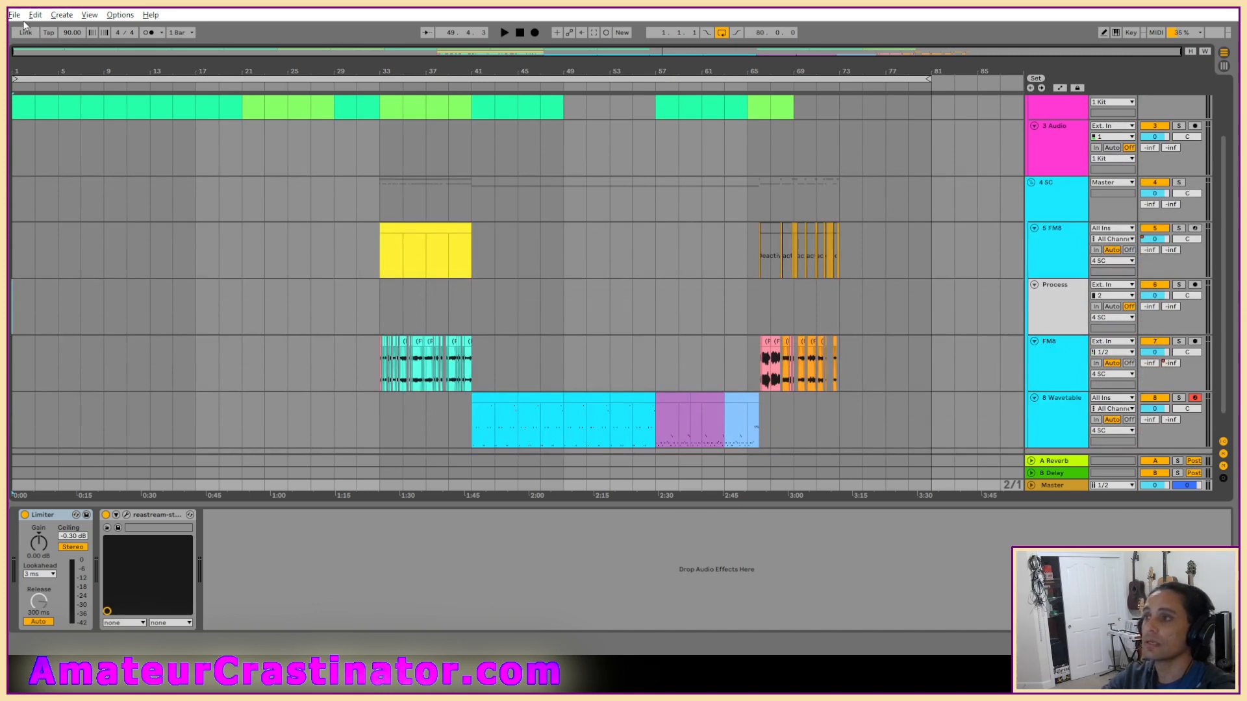
pyautogui.click(14, 16)
pyautogui.click(52, 42)
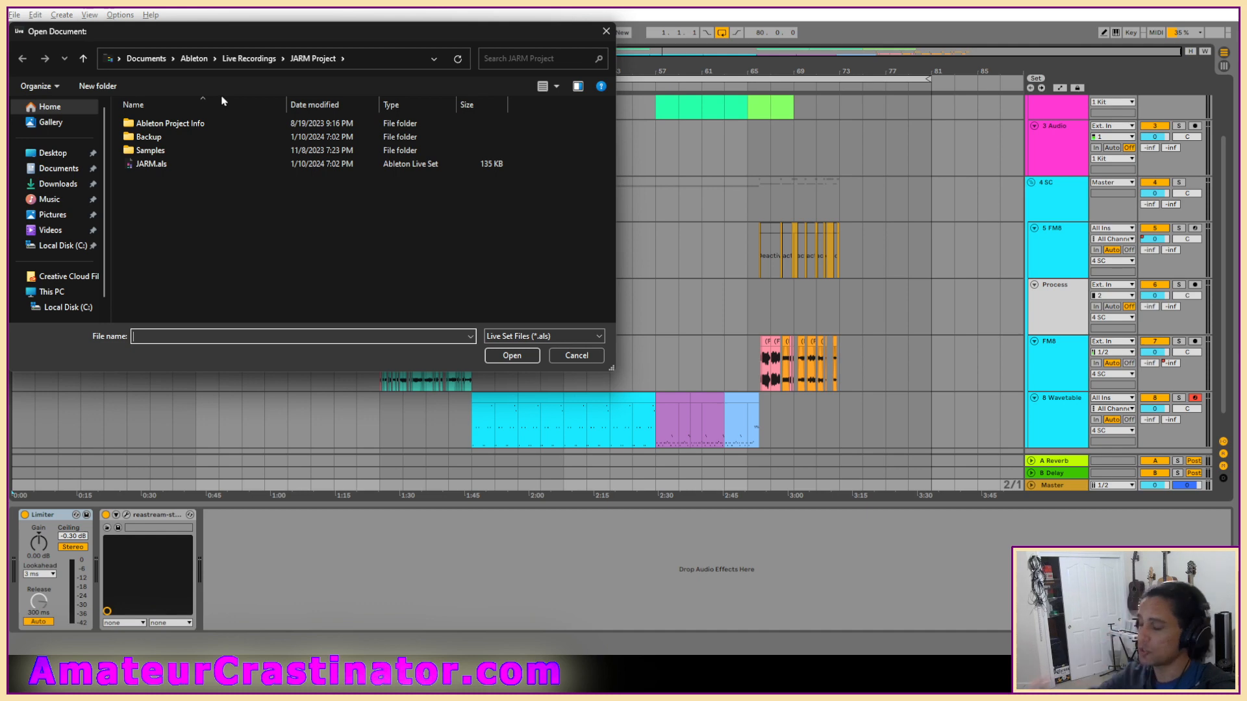
pyautogui.click(252, 59)
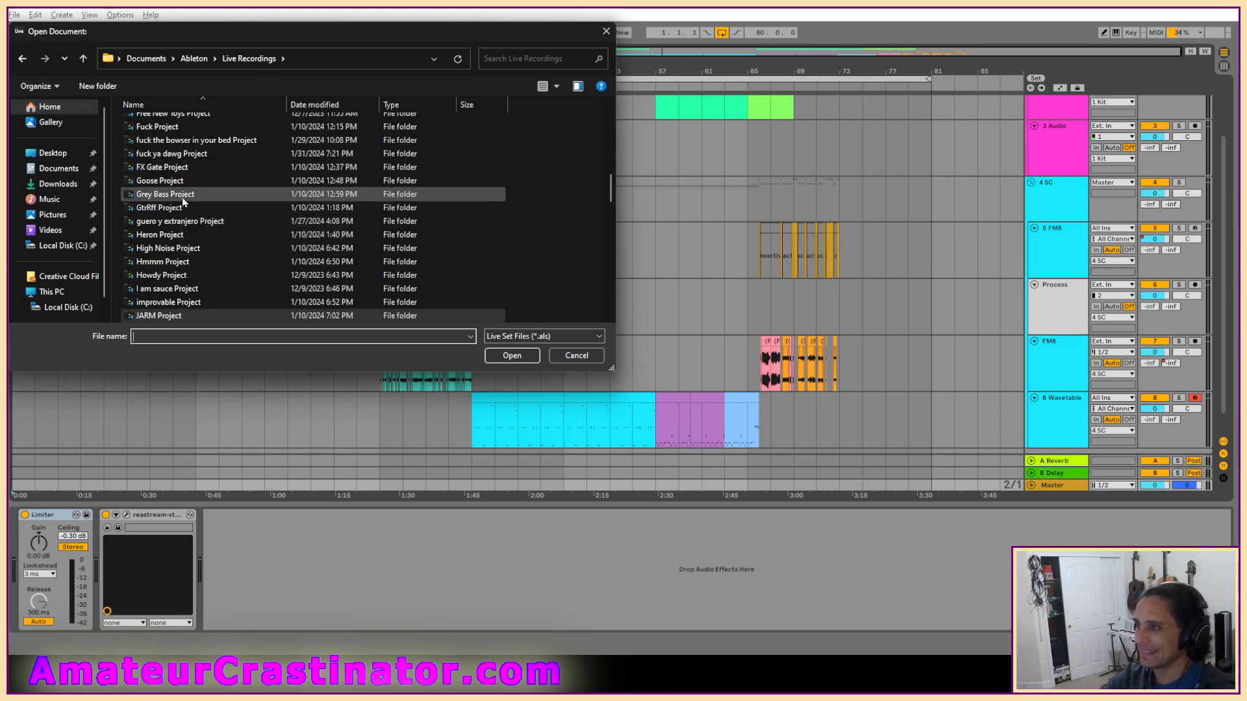
pyautogui.doubleClick(165, 181)
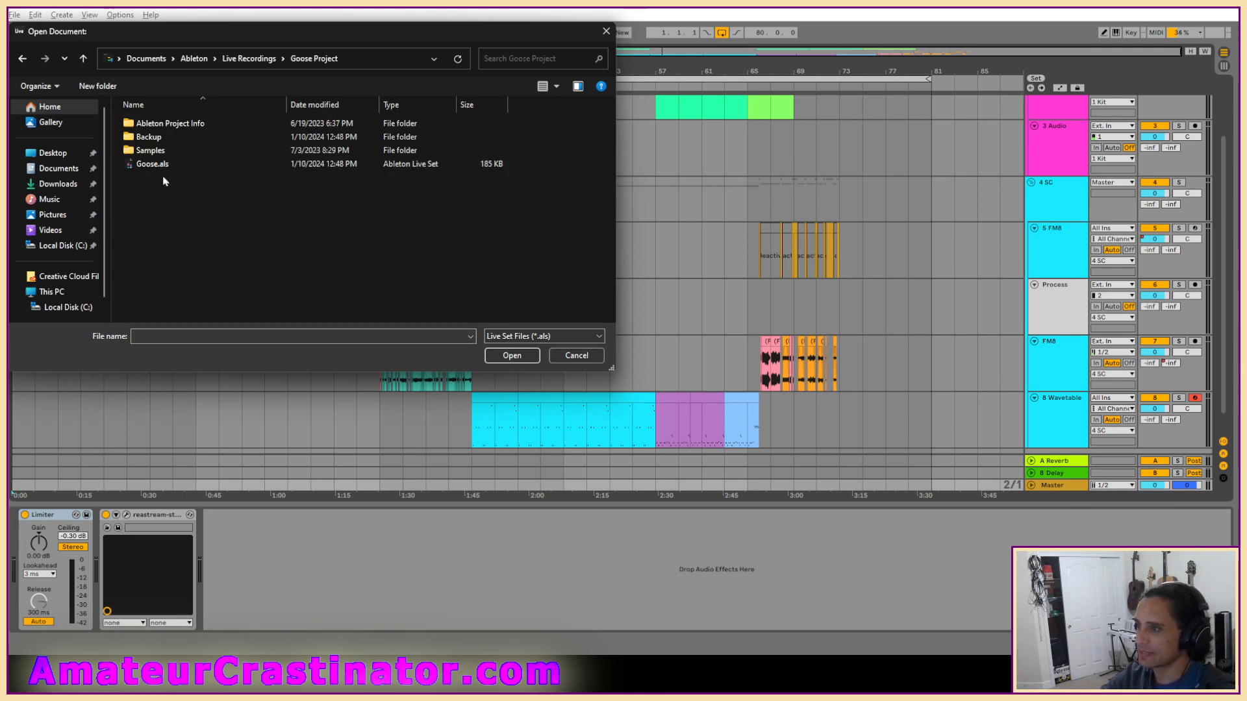
pyautogui.doubleClick(152, 164)
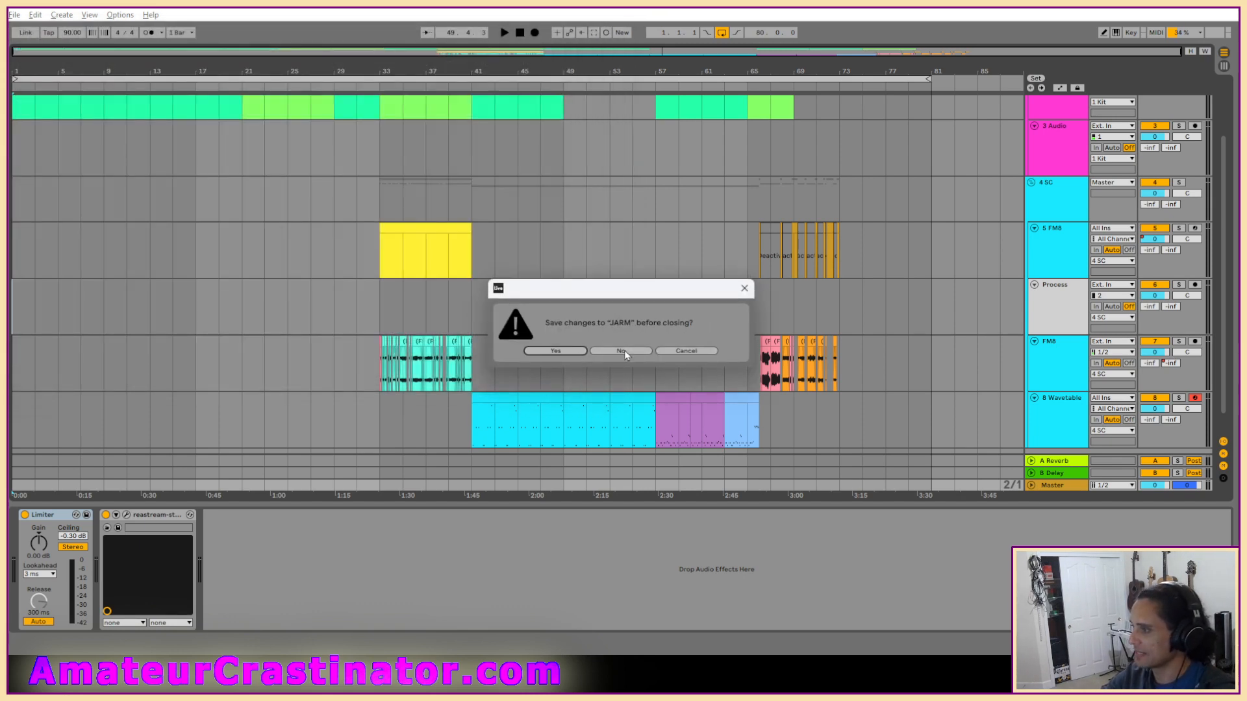
pyautogui.click(625, 350)
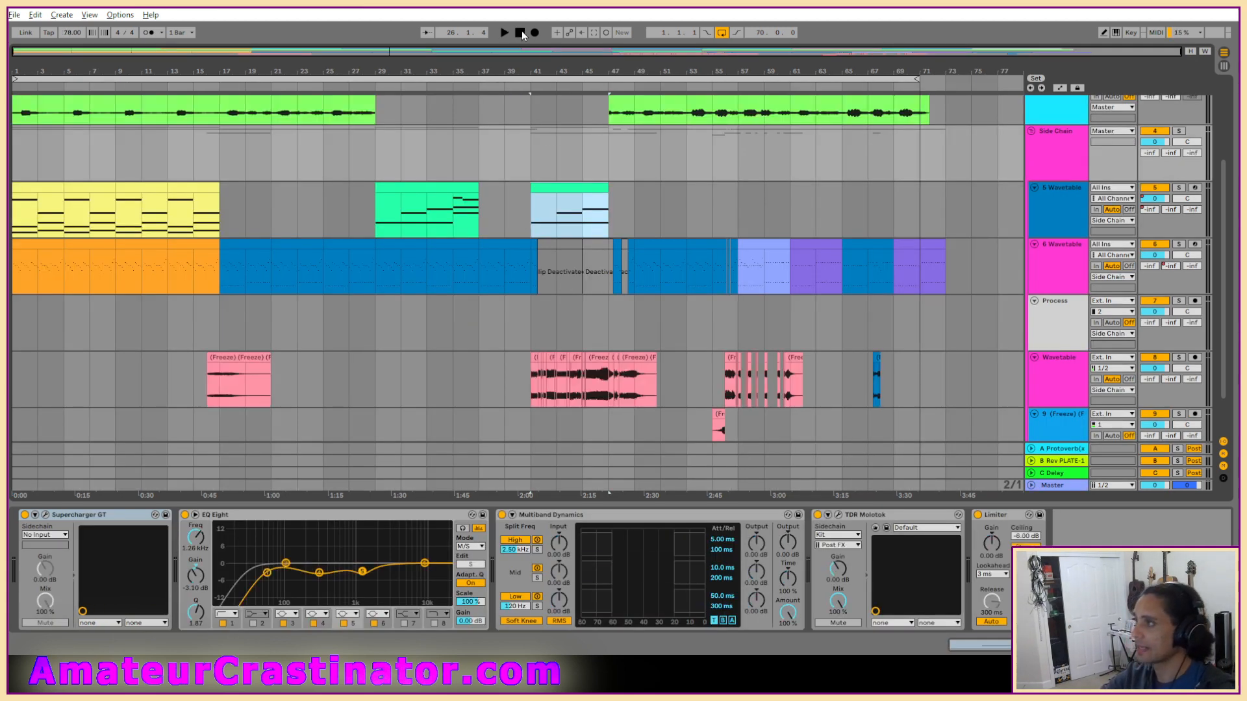
# Step: Reset the Goose arrangement to its beginning, look over the tracks, and start playback from bar 1
pyautogui.click(519, 33)
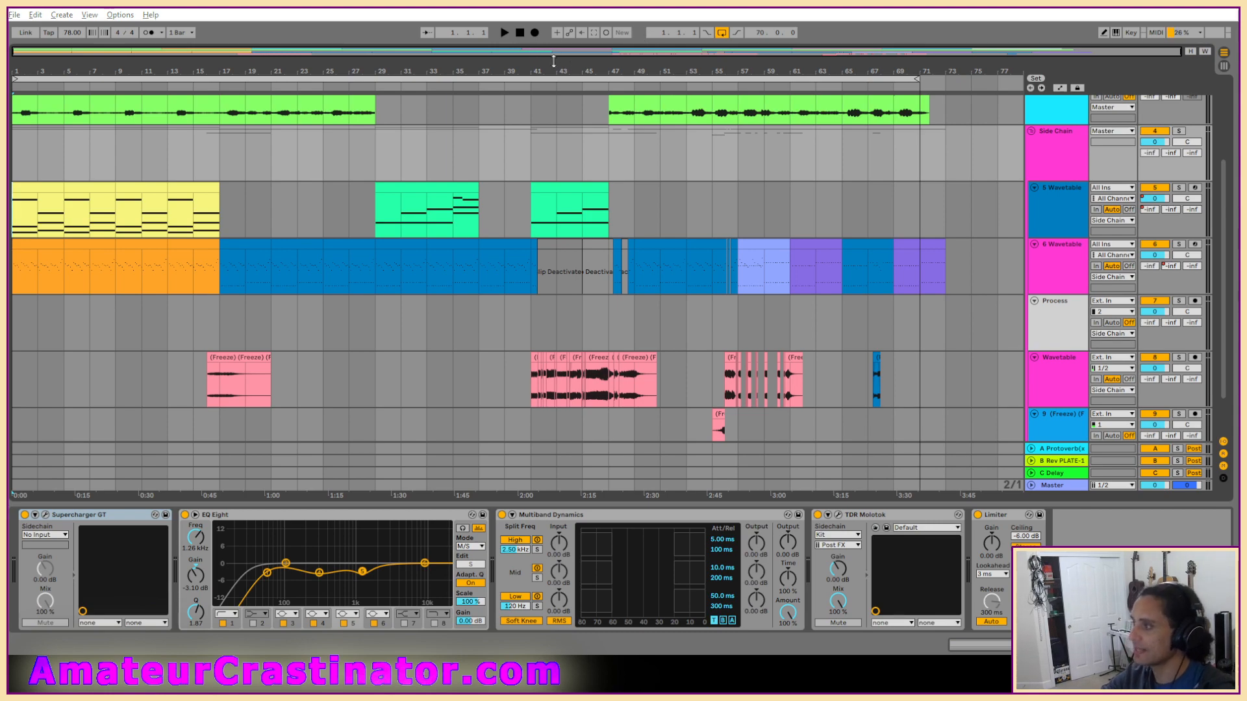
pyautogui.scroll(-1, 714, 307)
pyautogui.scroll(2, 718, 295)
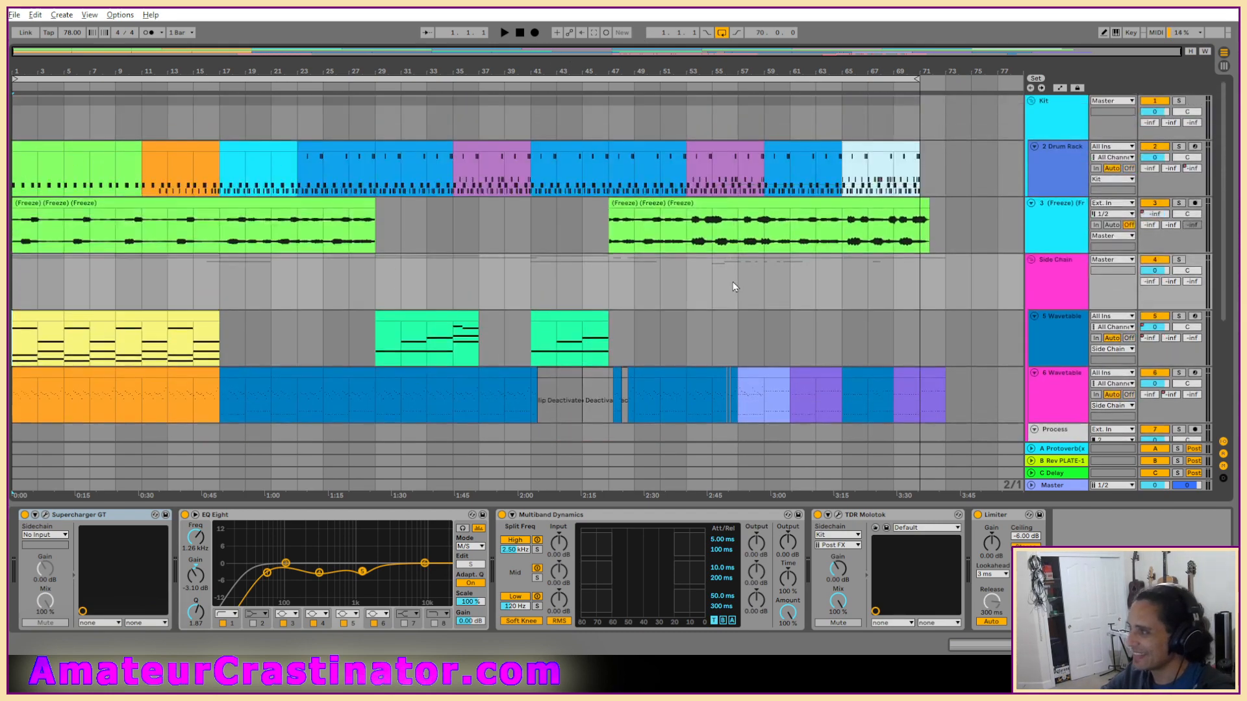
pyautogui.scroll(-3, 737, 280)
pyautogui.press('space')
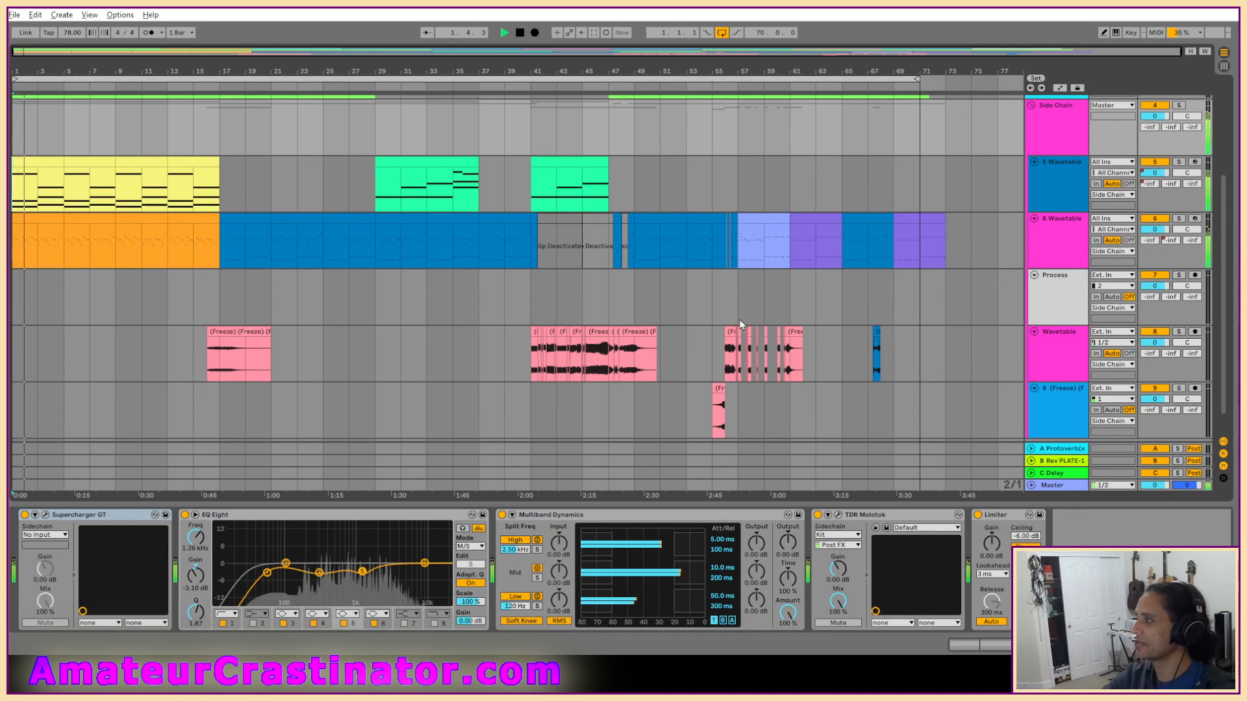
# Step: Examine the Drum Rack, Wavetable and frozen audio clips of the Goose arrangement while it plays
pyautogui.scroll(2, 631, 305)
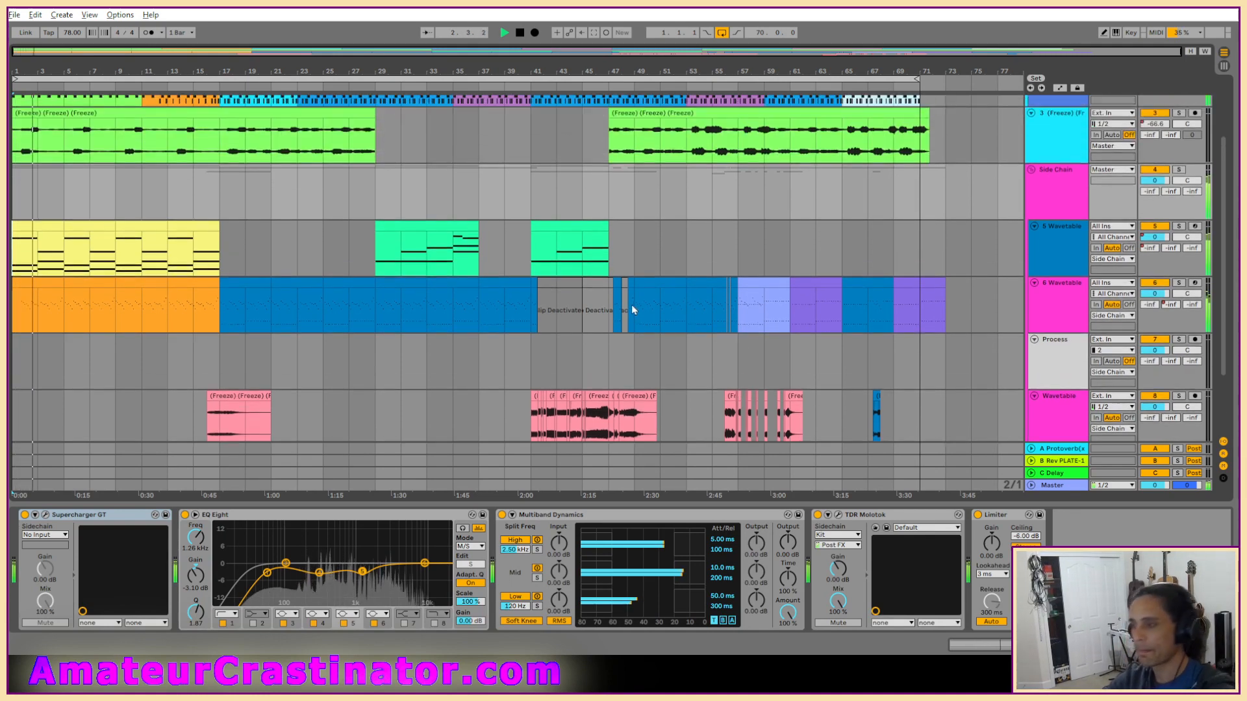
pyautogui.scroll(-3, 637, 298)
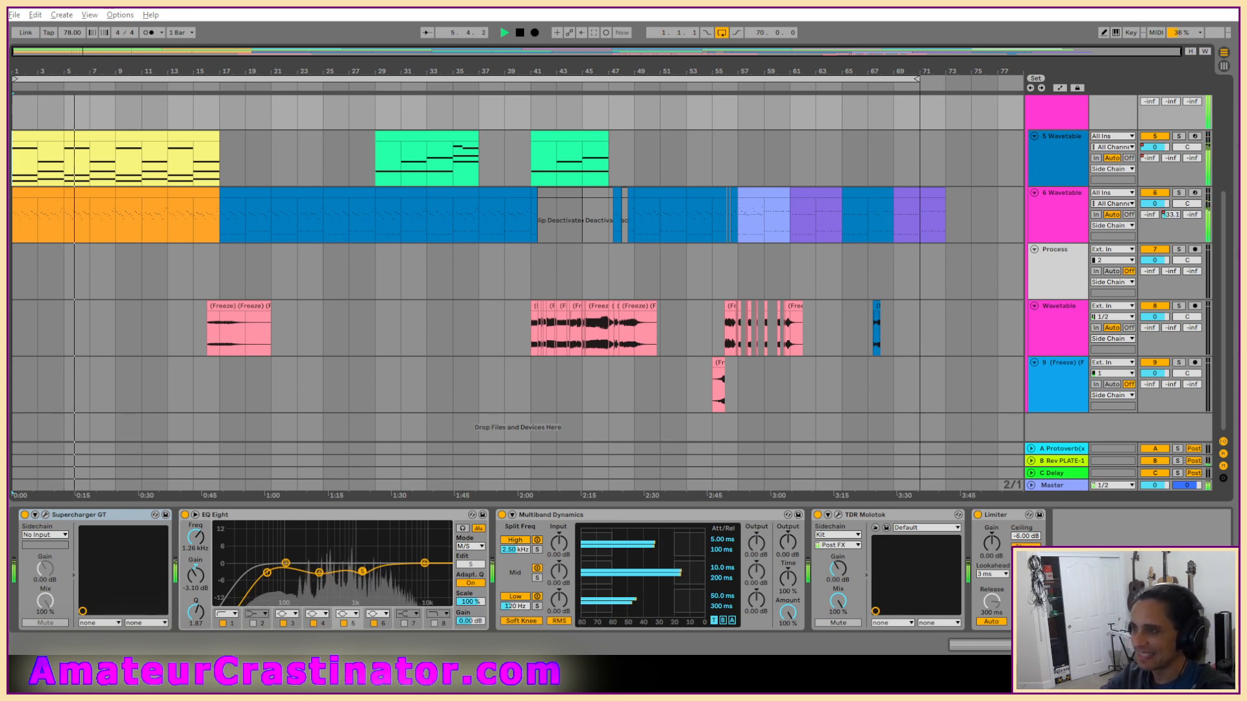
pyautogui.click(218, 307)
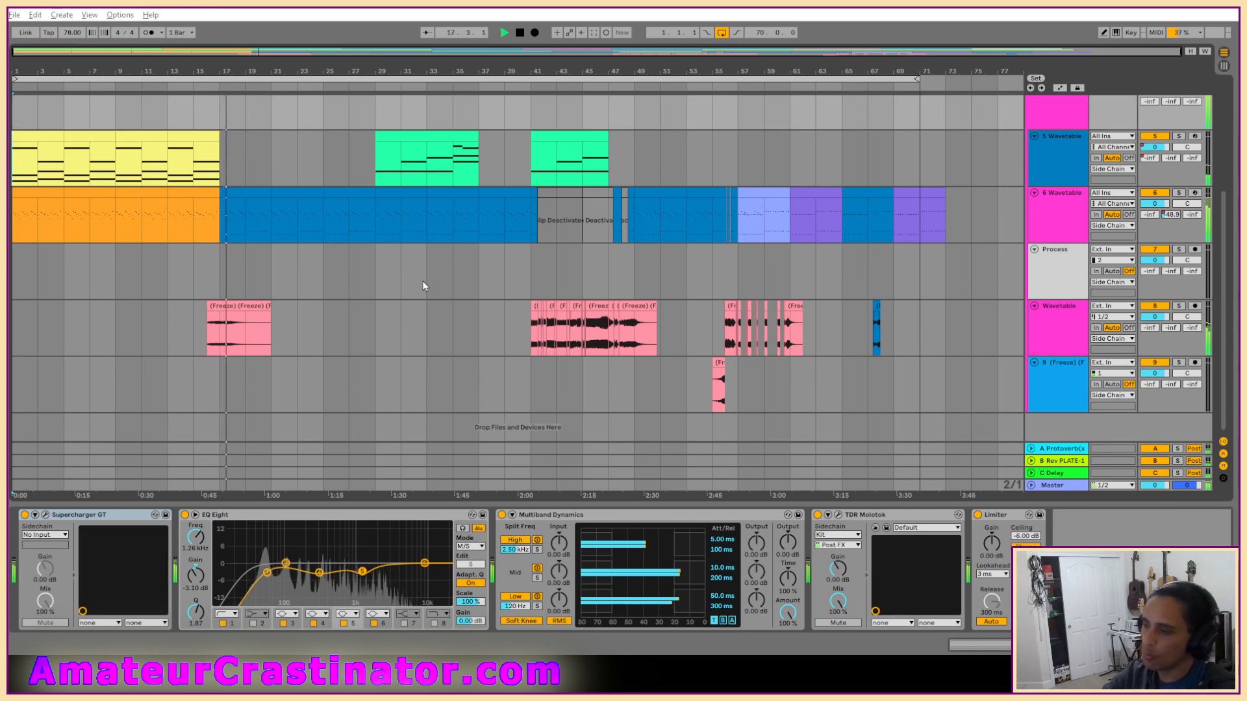
pyautogui.scroll(5, 422, 281)
pyautogui.scroll(-4, 449, 292)
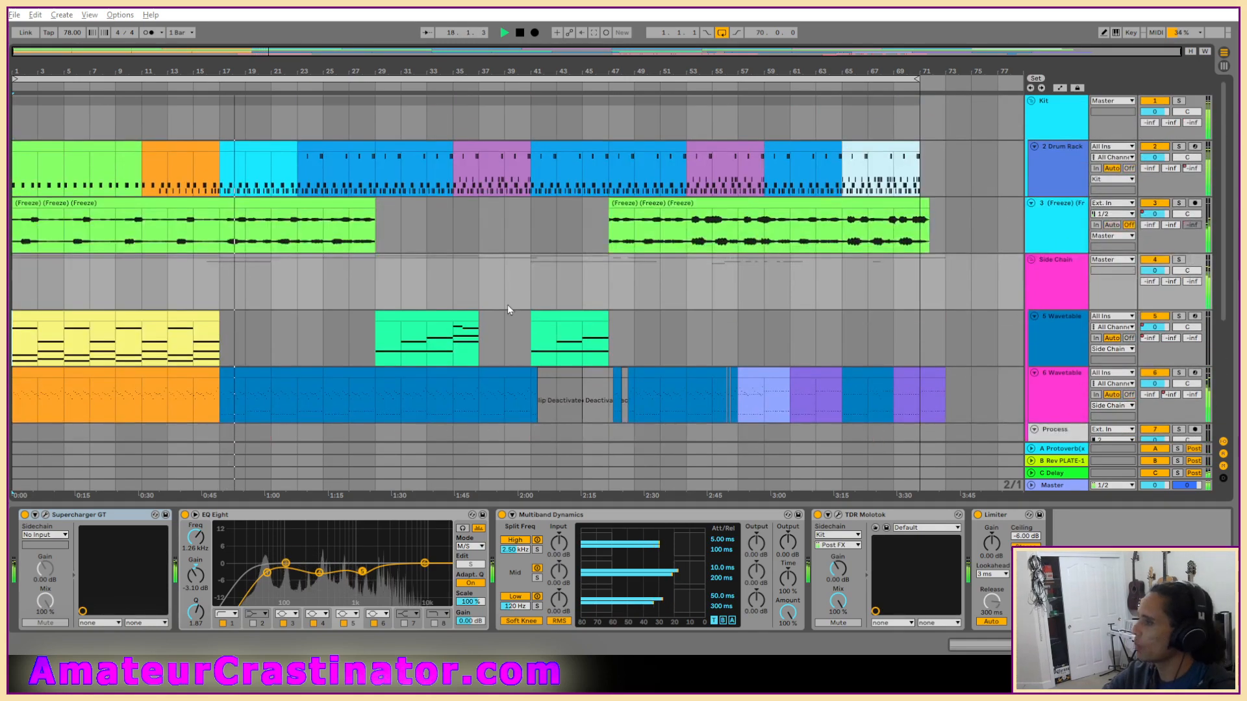
pyautogui.scroll(-1, 516, 295)
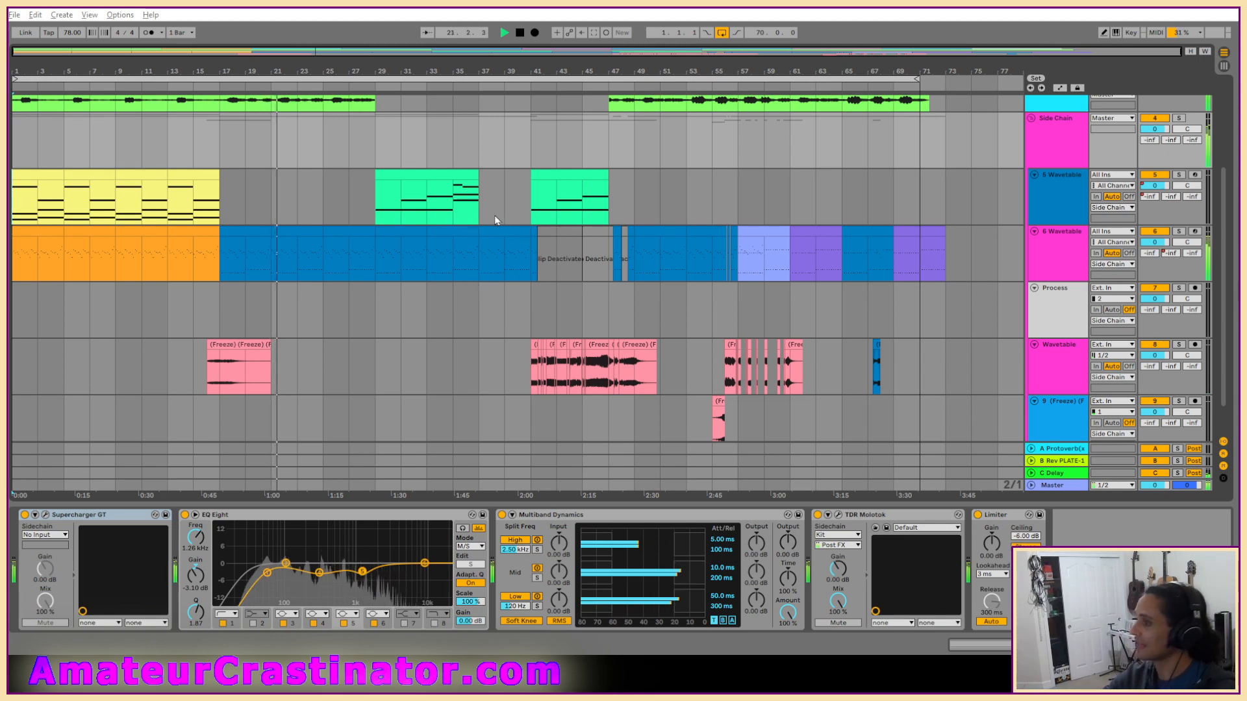
pyautogui.scroll(4, 514, 188)
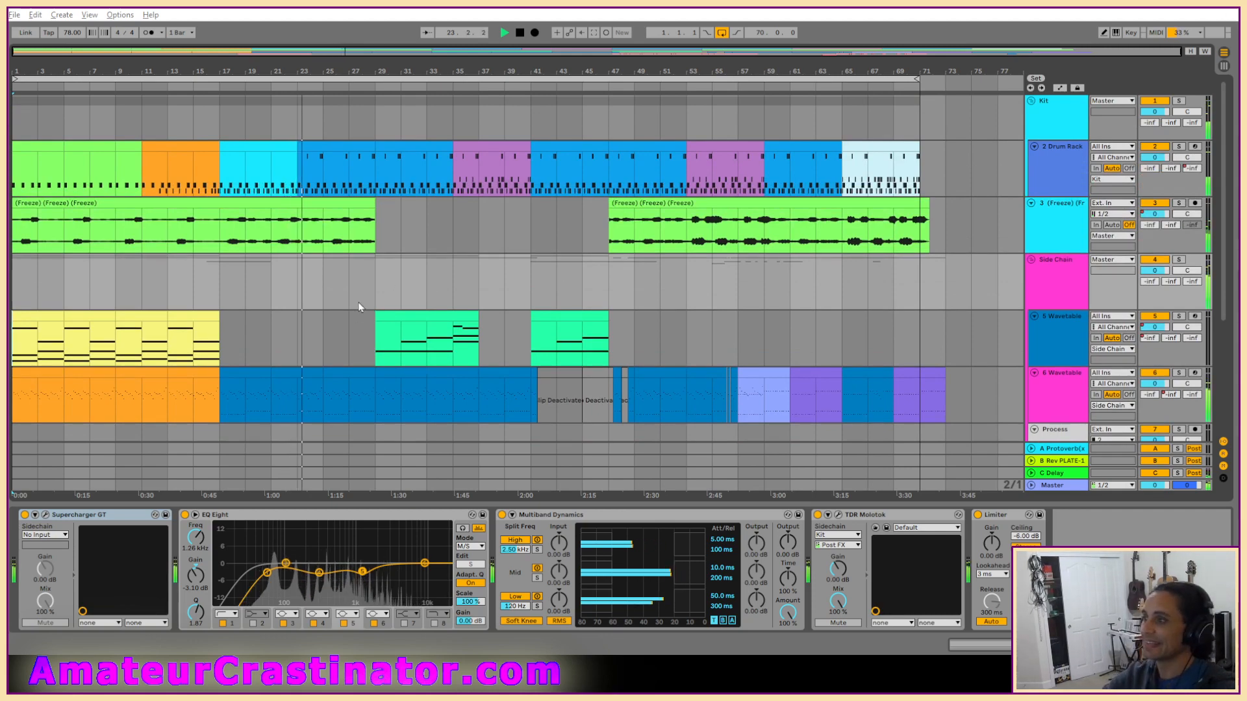
pyautogui.scroll(-2, 454, 266)
pyautogui.scroll(-3, 462, 273)
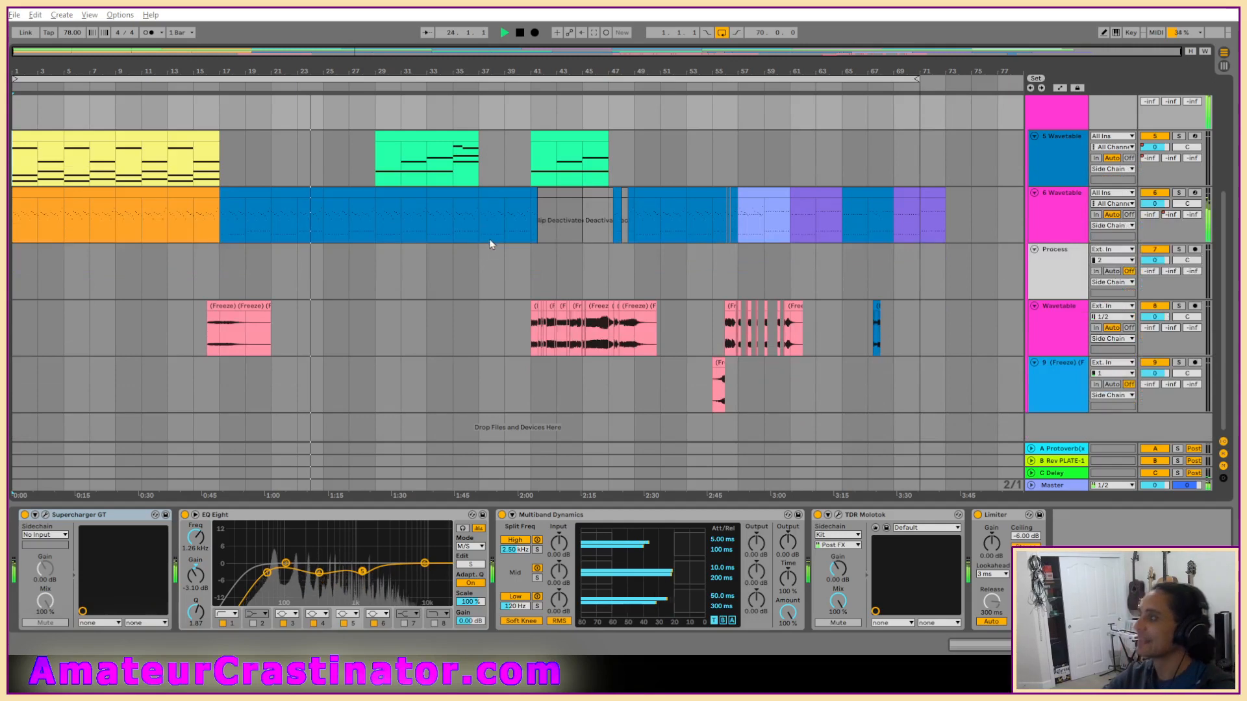
pyautogui.scroll(4, 497, 244)
pyautogui.scroll(-4, 504, 243)
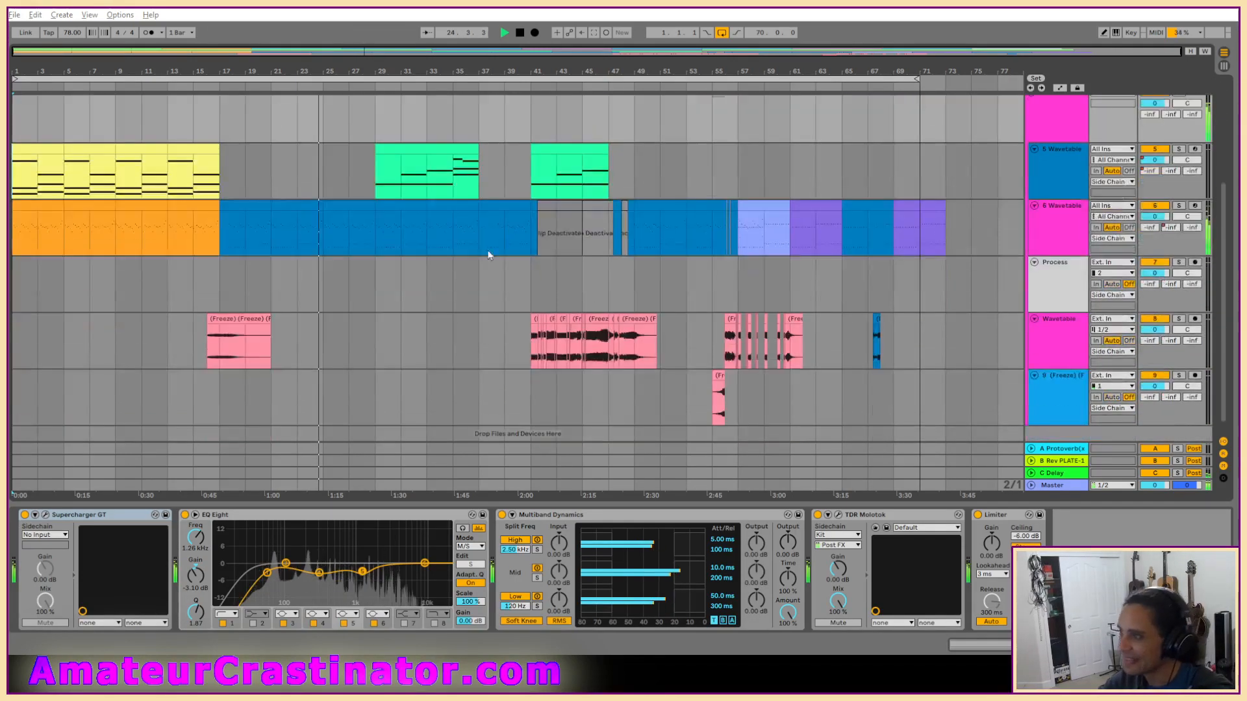
pyautogui.scroll(2, 517, 247)
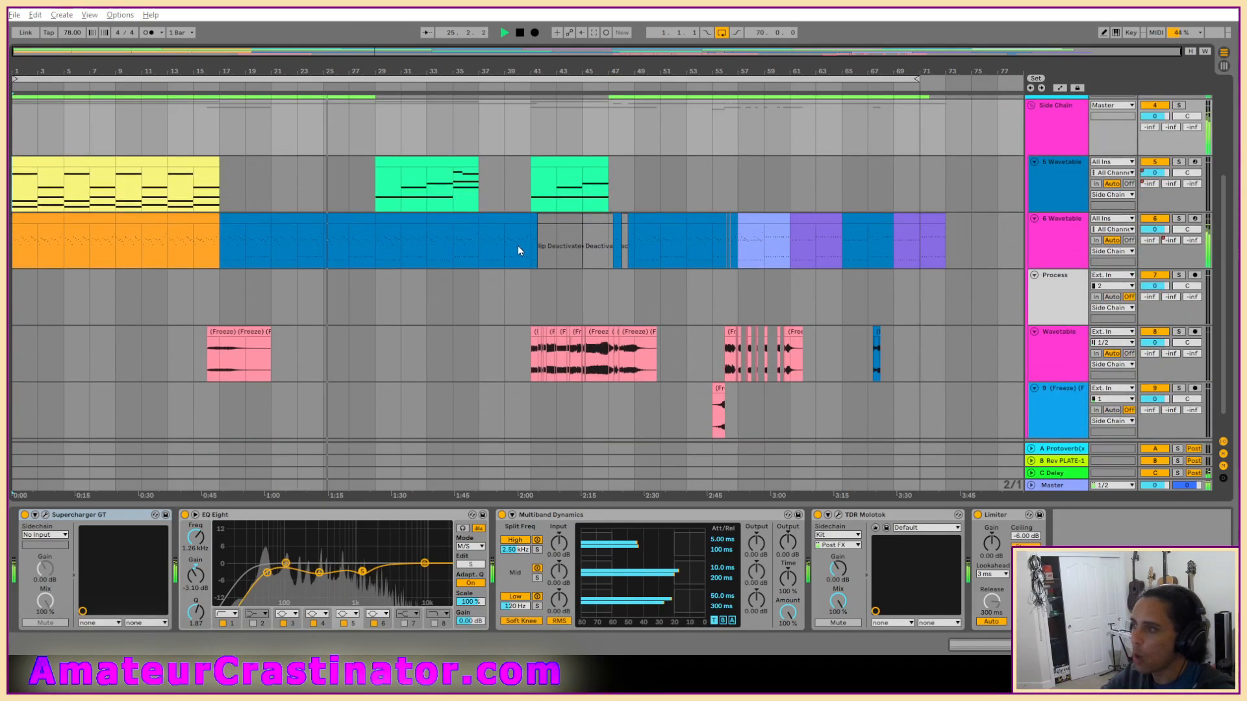
pyautogui.scroll(-1, 514, 251)
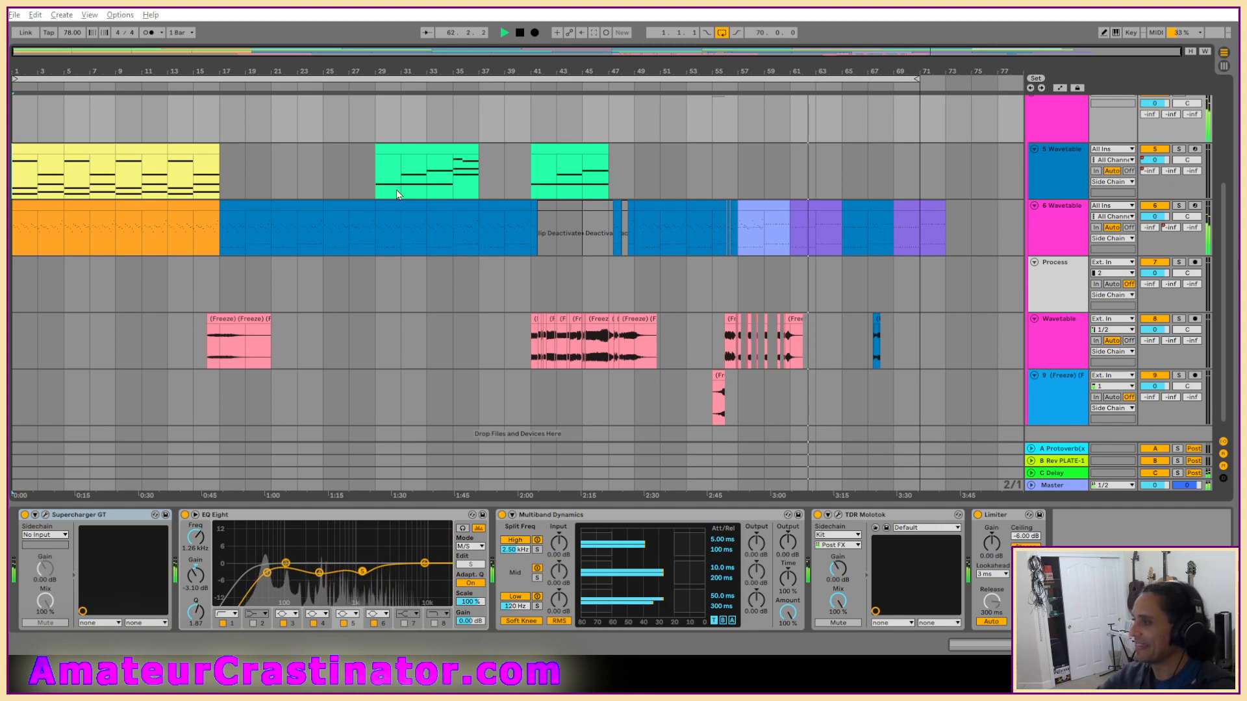
# Step: Compare the drum and Wavetable tracks over the closing bars of the arrangement, and stop playback
pyautogui.scroll(5, 650, 332)
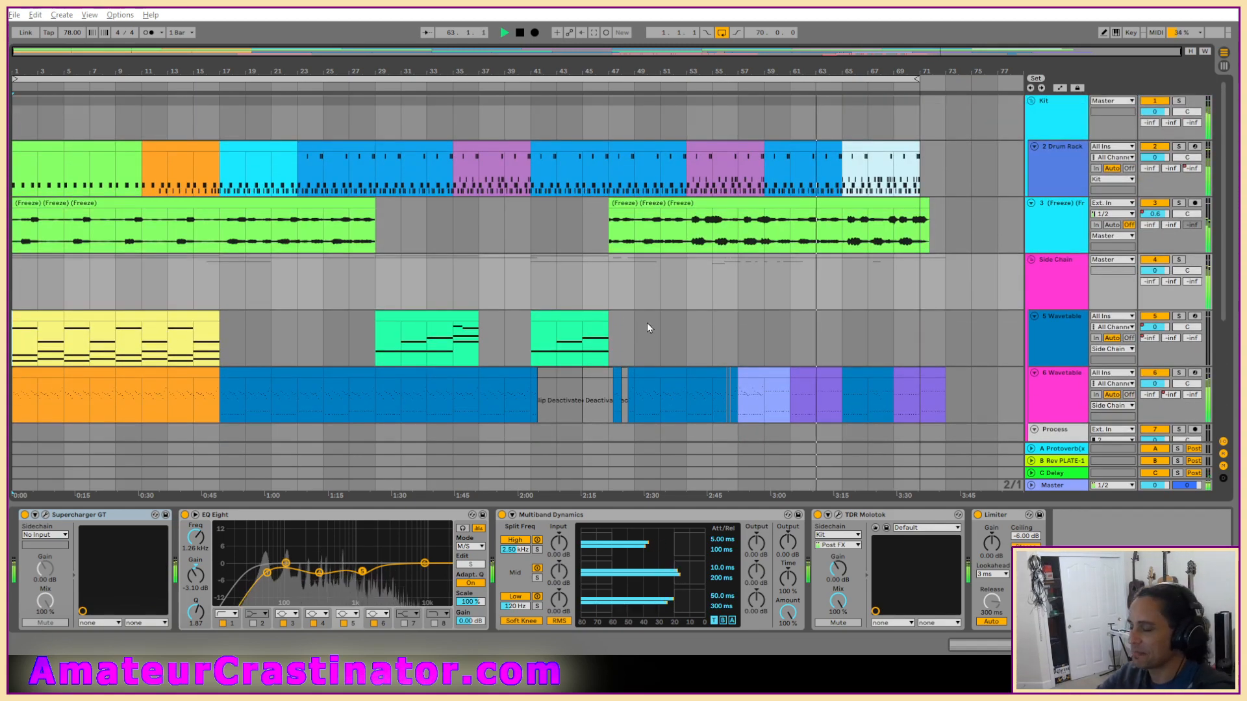
pyautogui.scroll(-5, 650, 325)
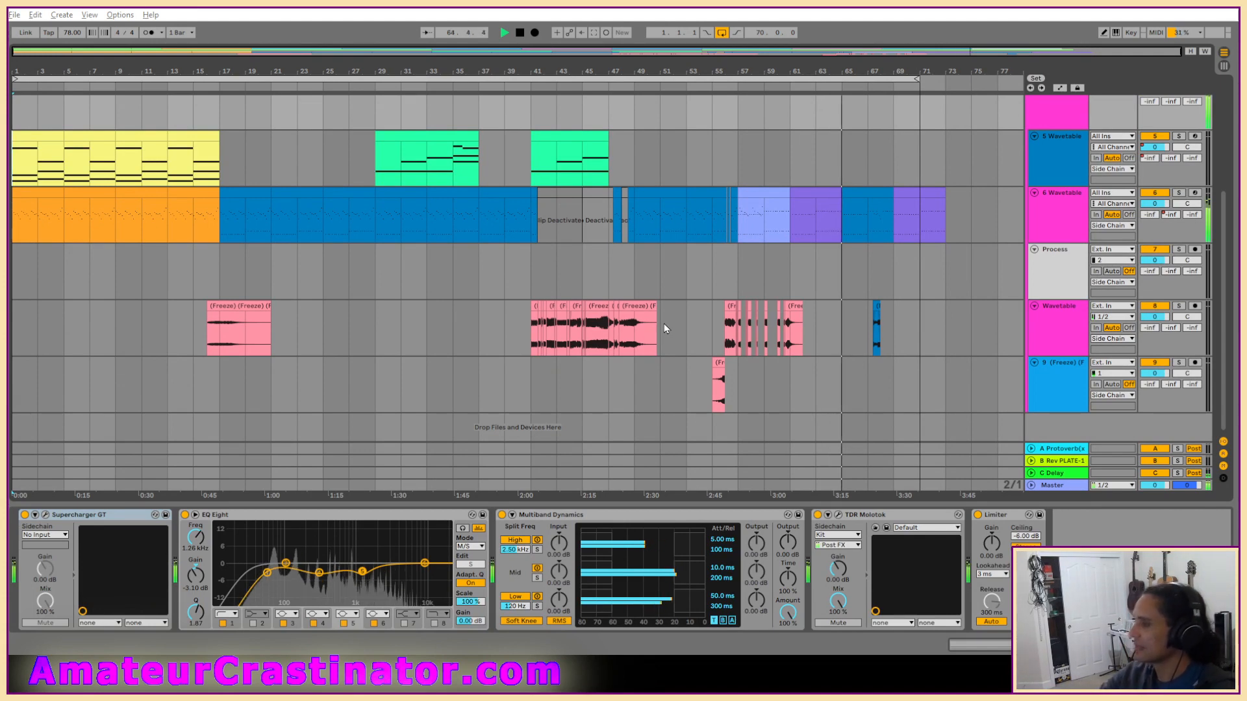
pyautogui.scroll(3, 664, 323)
pyautogui.scroll(2, 672, 322)
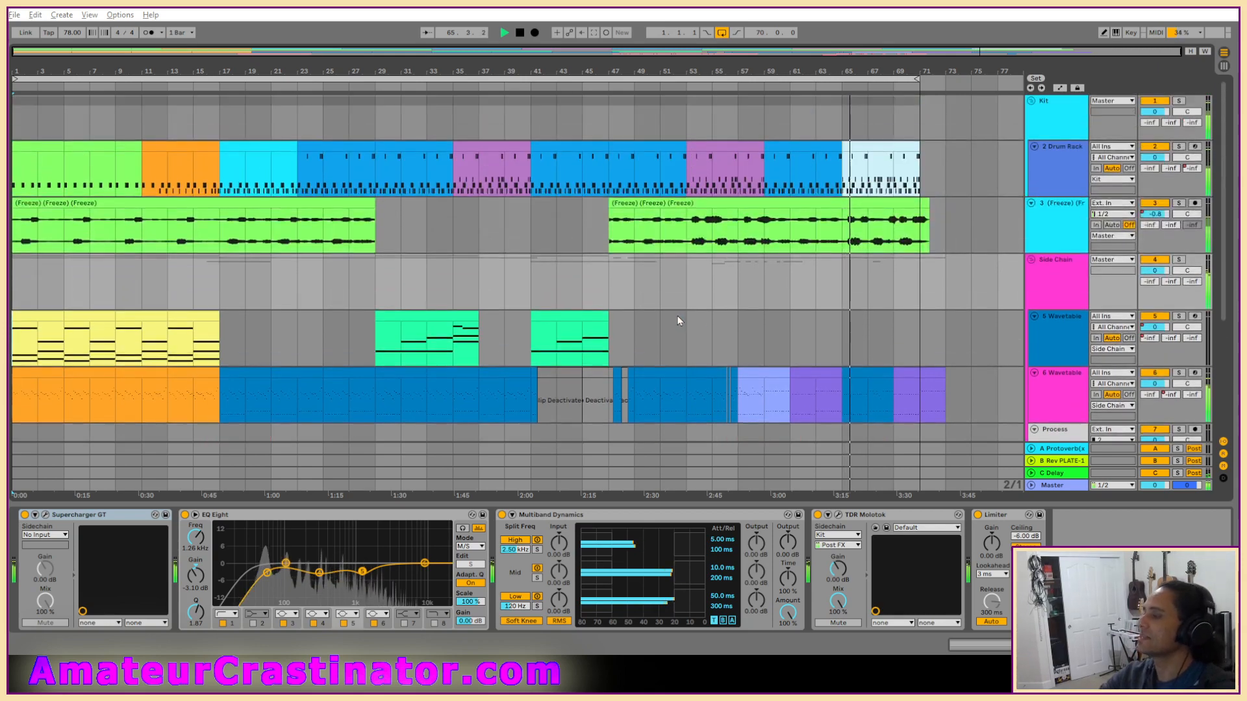
pyautogui.scroll(-4, 676, 320)
pyautogui.scroll(2, 676, 320)
pyautogui.scroll(1, 399, 268)
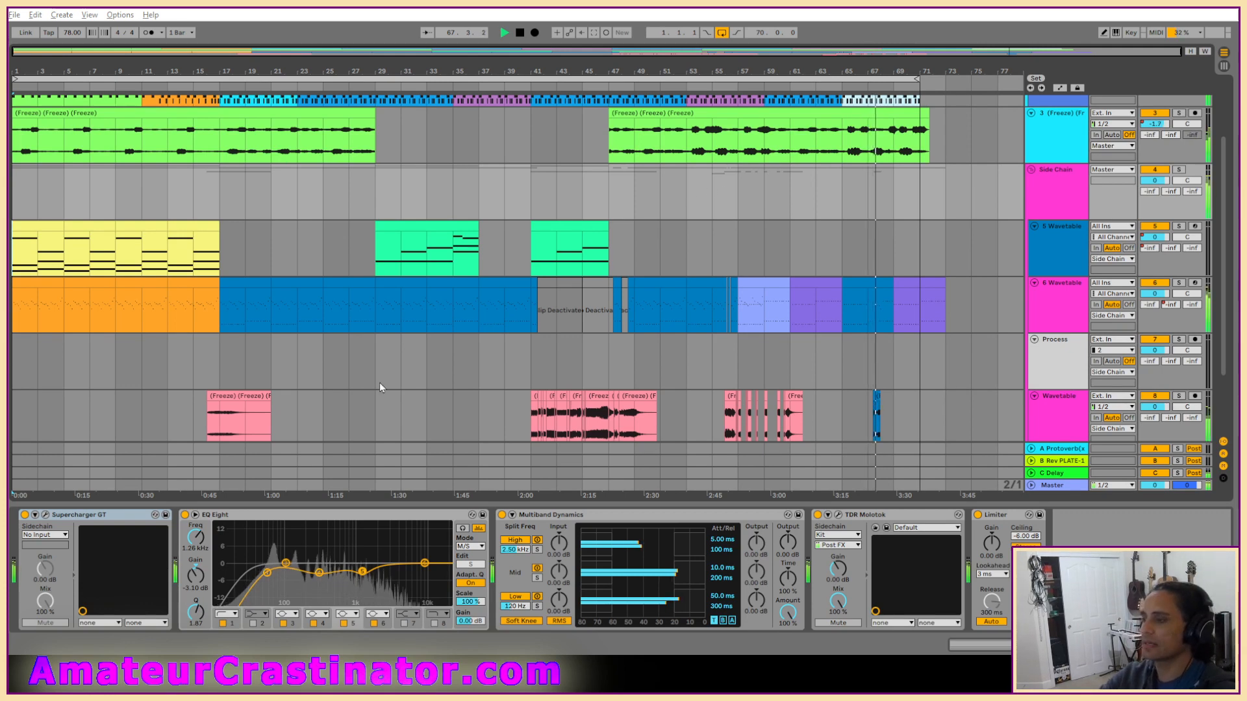
pyautogui.scroll(-1, 390, 367)
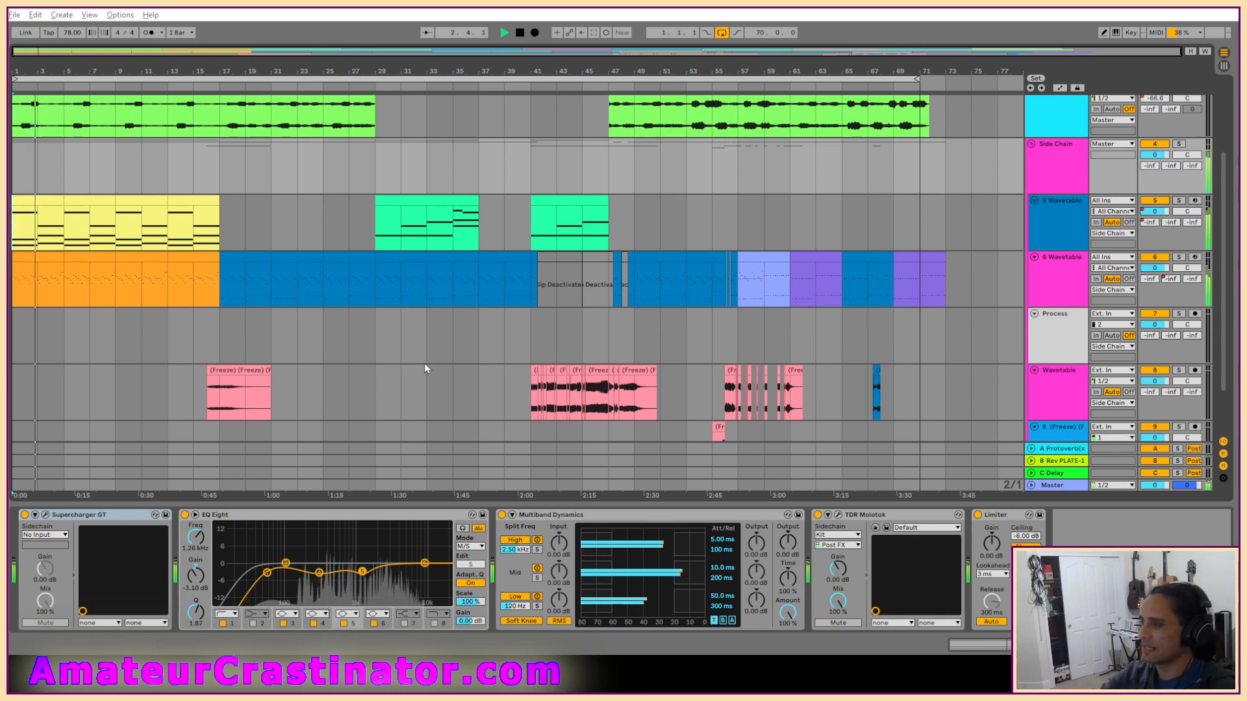
pyautogui.press('space')
pyautogui.click(375, 346)
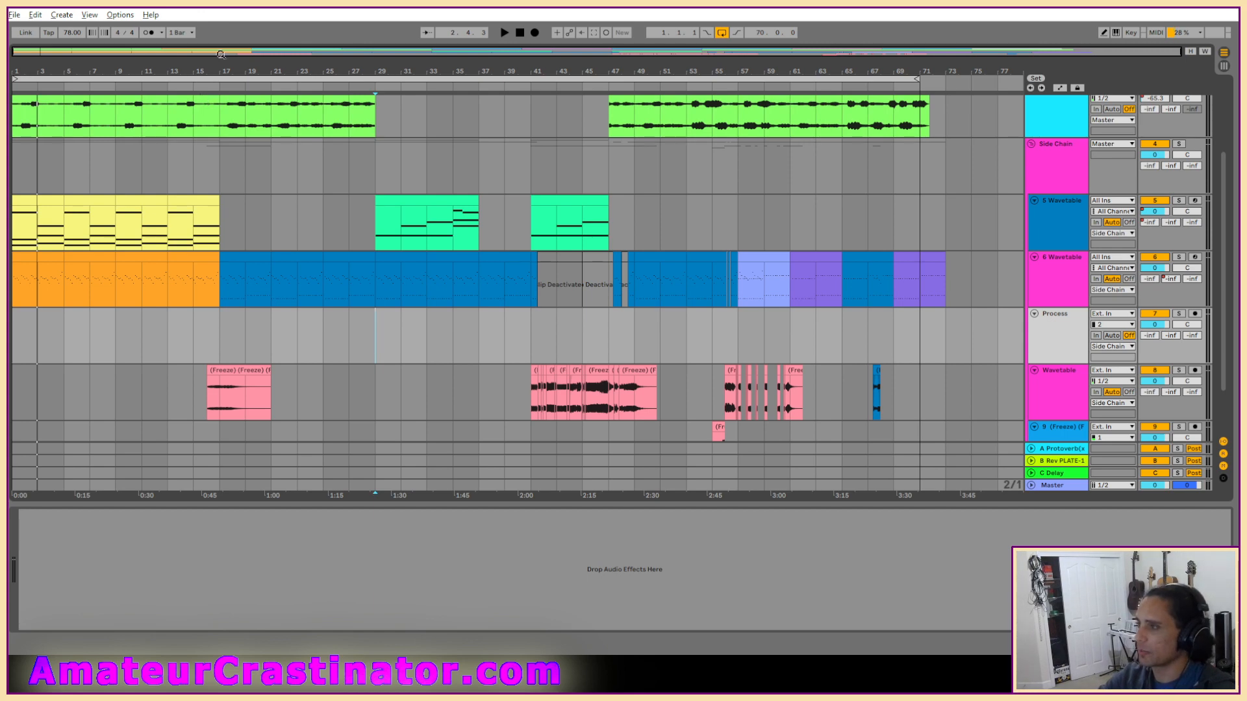
# Step: Collect all external files into the Goose project and save the Live Set
pyautogui.click(12, 15)
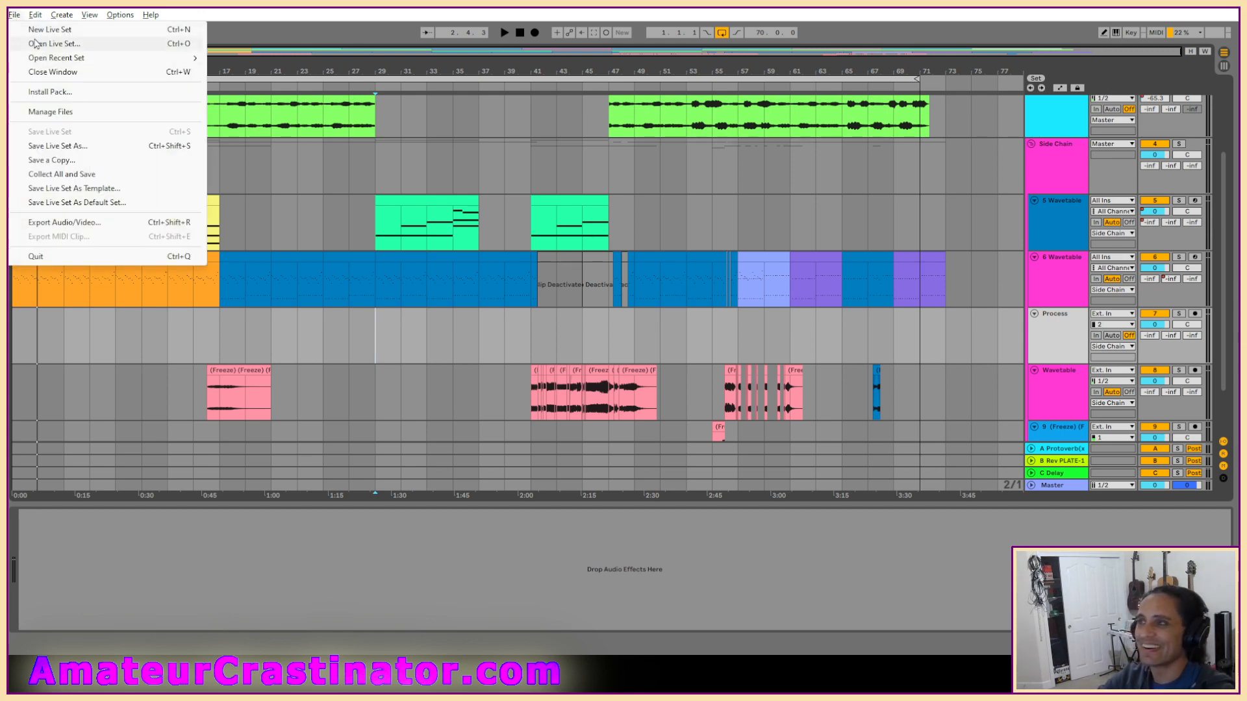
pyautogui.moveTo(91, 14)
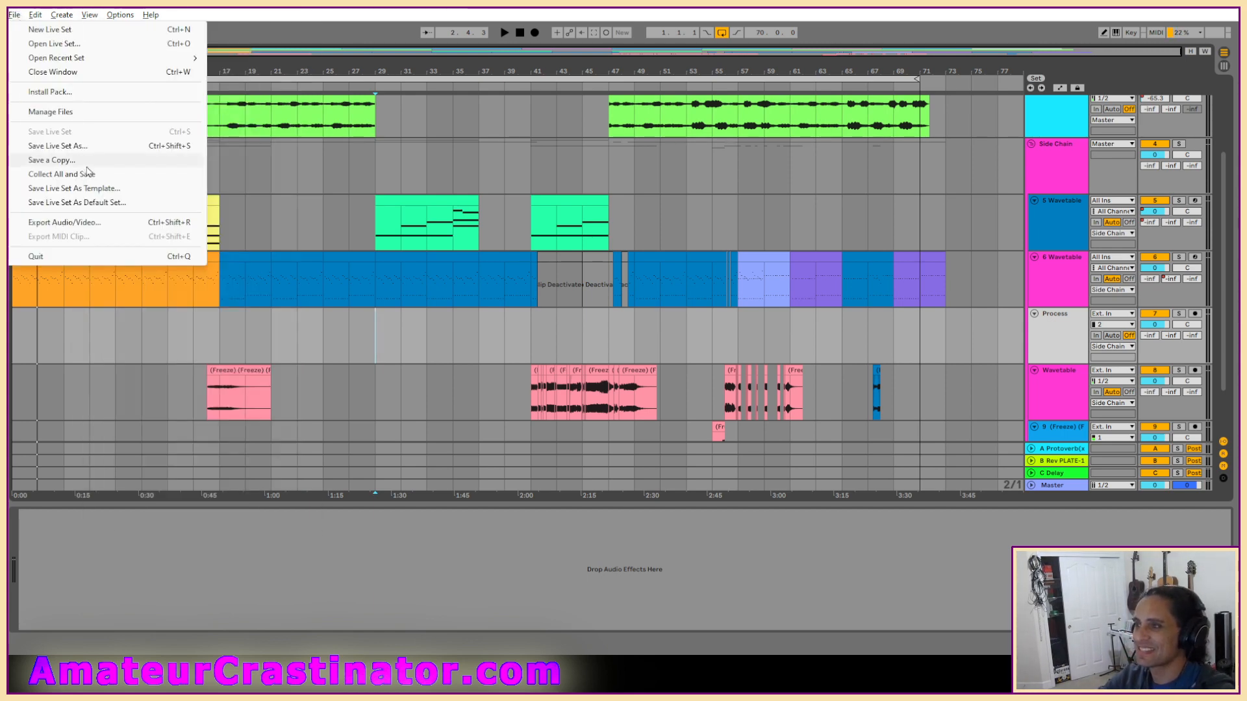
pyautogui.click(59, 173)
pyautogui.click(588, 381)
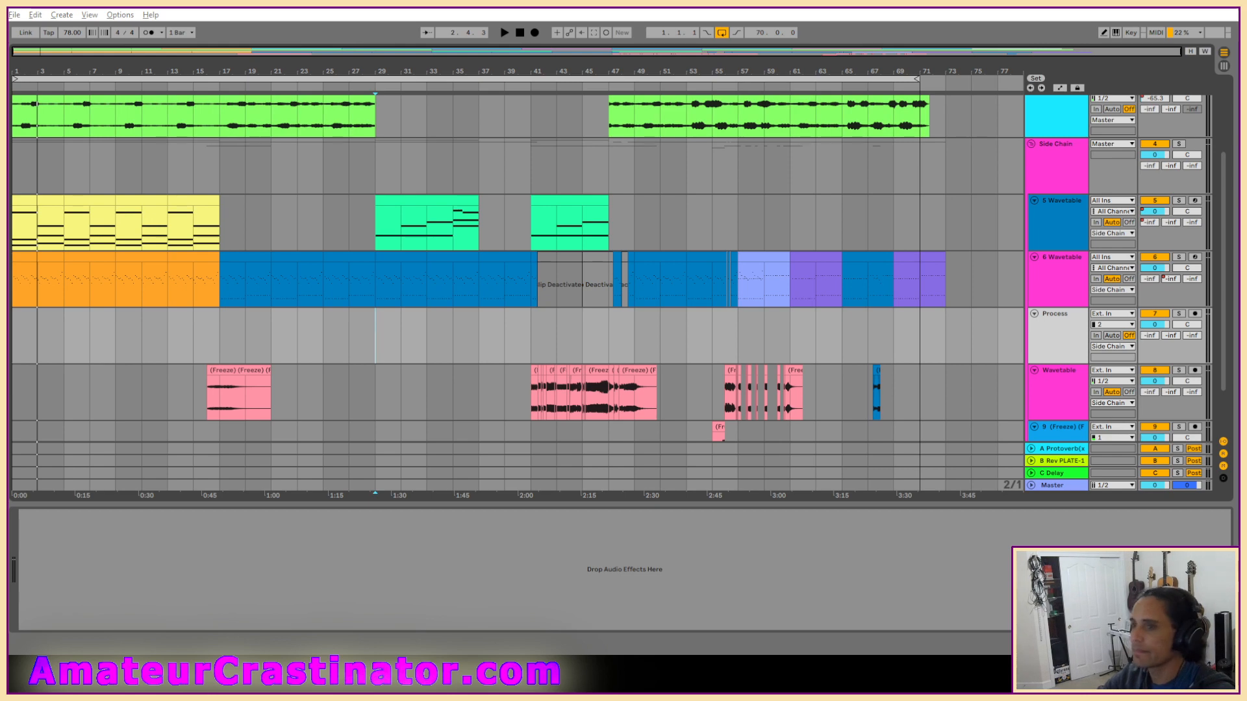
# Step: Start opening another Live Set and check the contents of the Grey Bass Project folder in Live Recordings
pyautogui.click(14, 15)
pyautogui.click(55, 43)
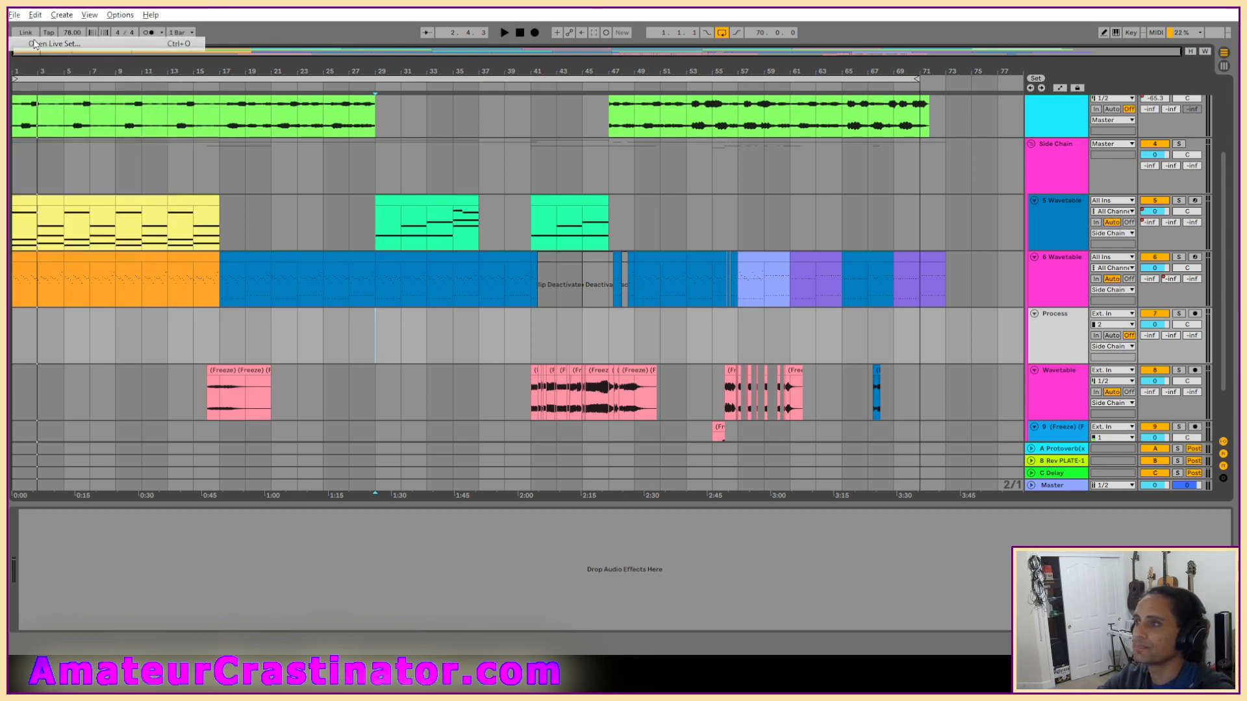
pyautogui.click(259, 60)
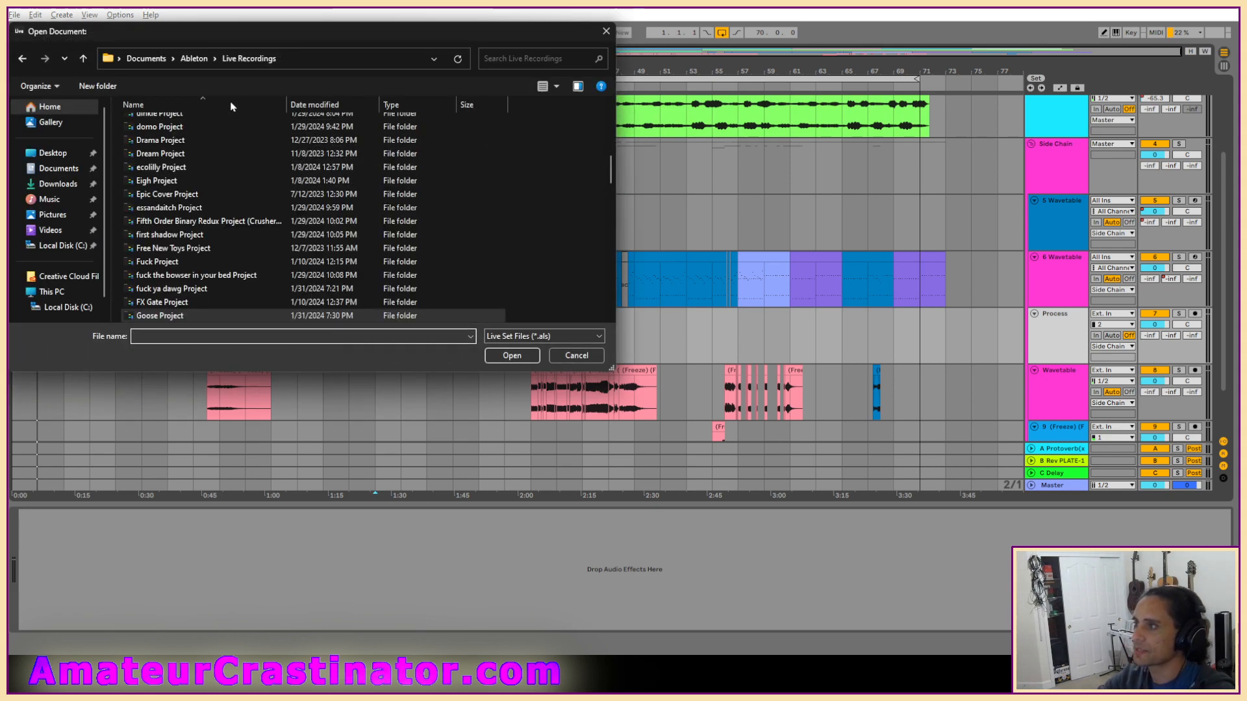
pyautogui.scroll(-2, 225, 215)
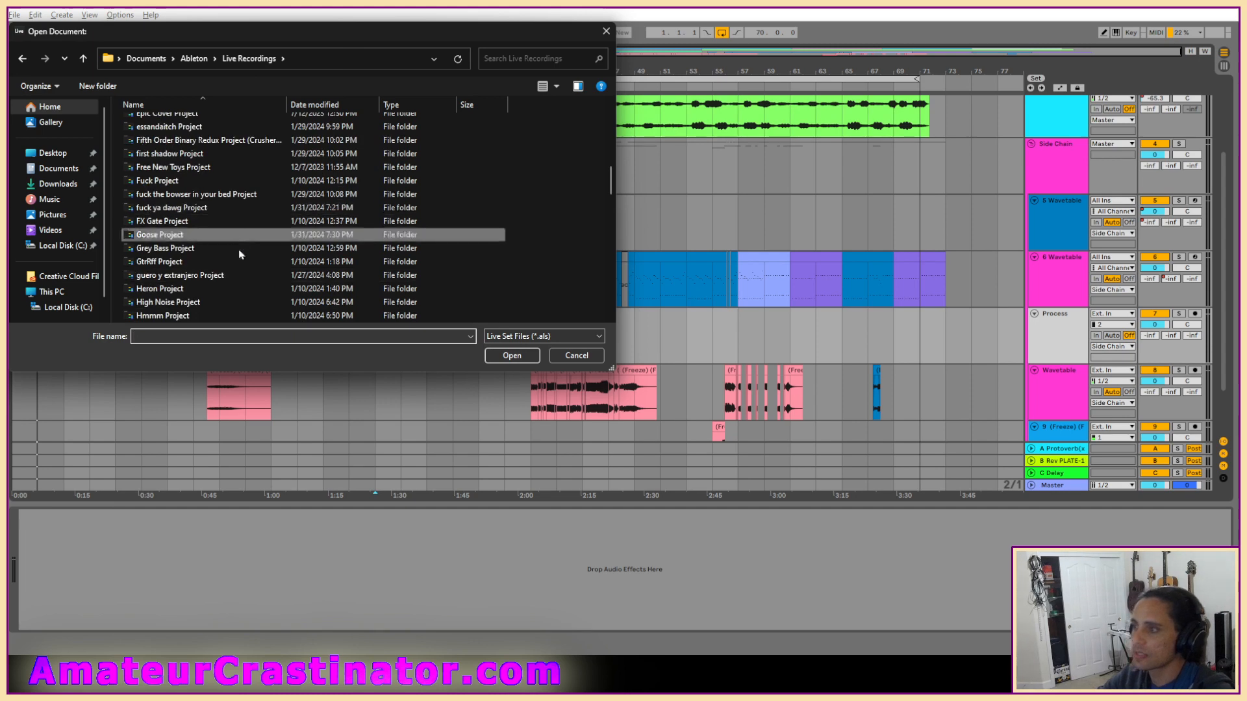
pyautogui.doubleClick(164, 254)
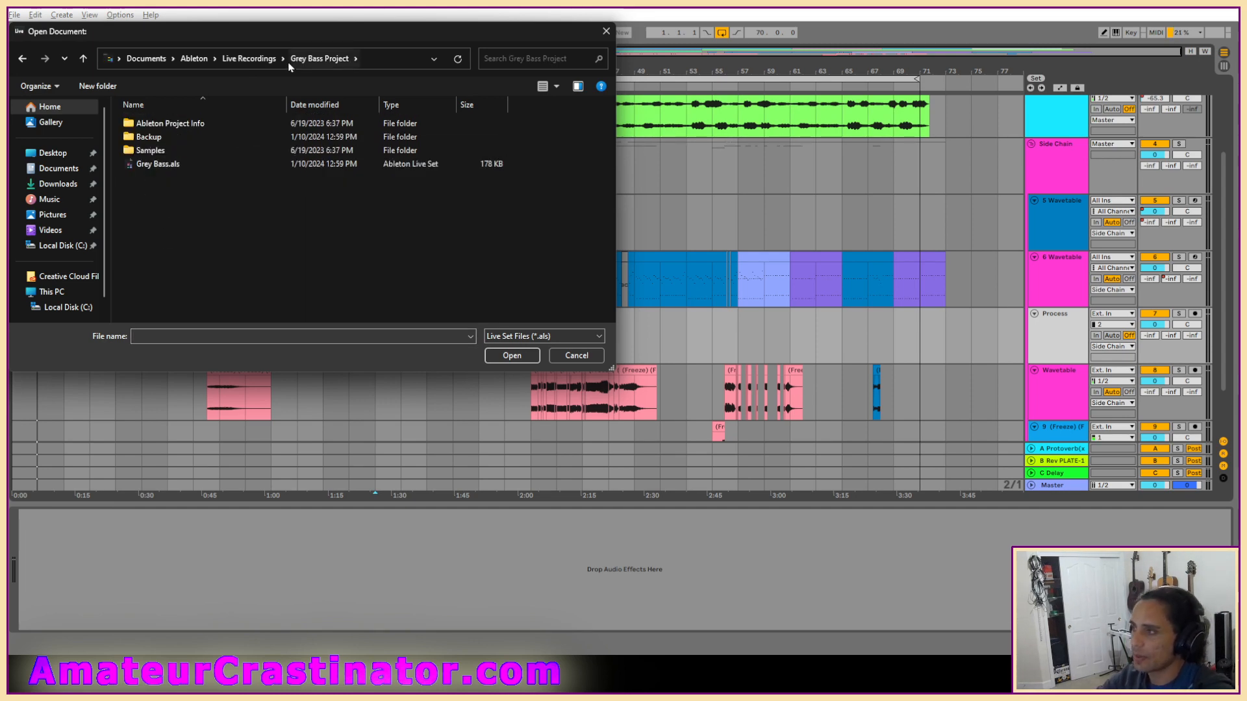
pyautogui.click(249, 58)
# Step: Check the GtrRff Project folder, and open Grey Bass.als from the Grey Bass Project folder
pyautogui.scroll(-2, 169, 303)
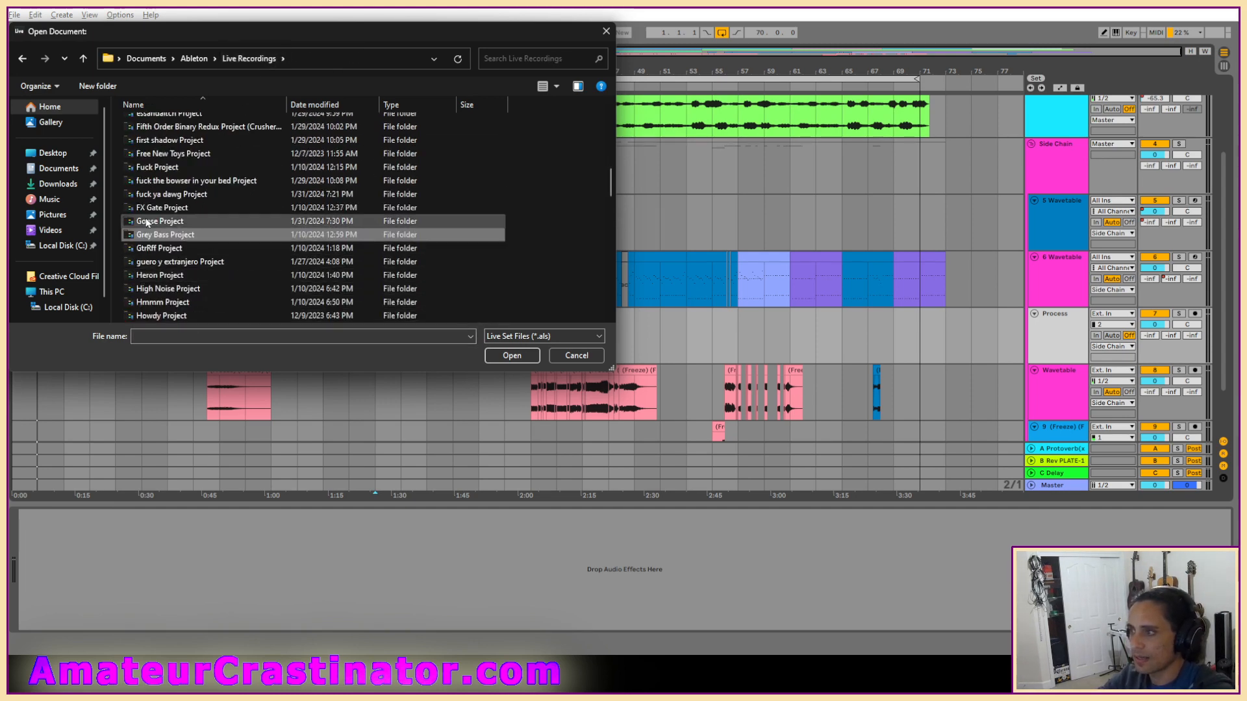
pyautogui.moveTo(158, 239)
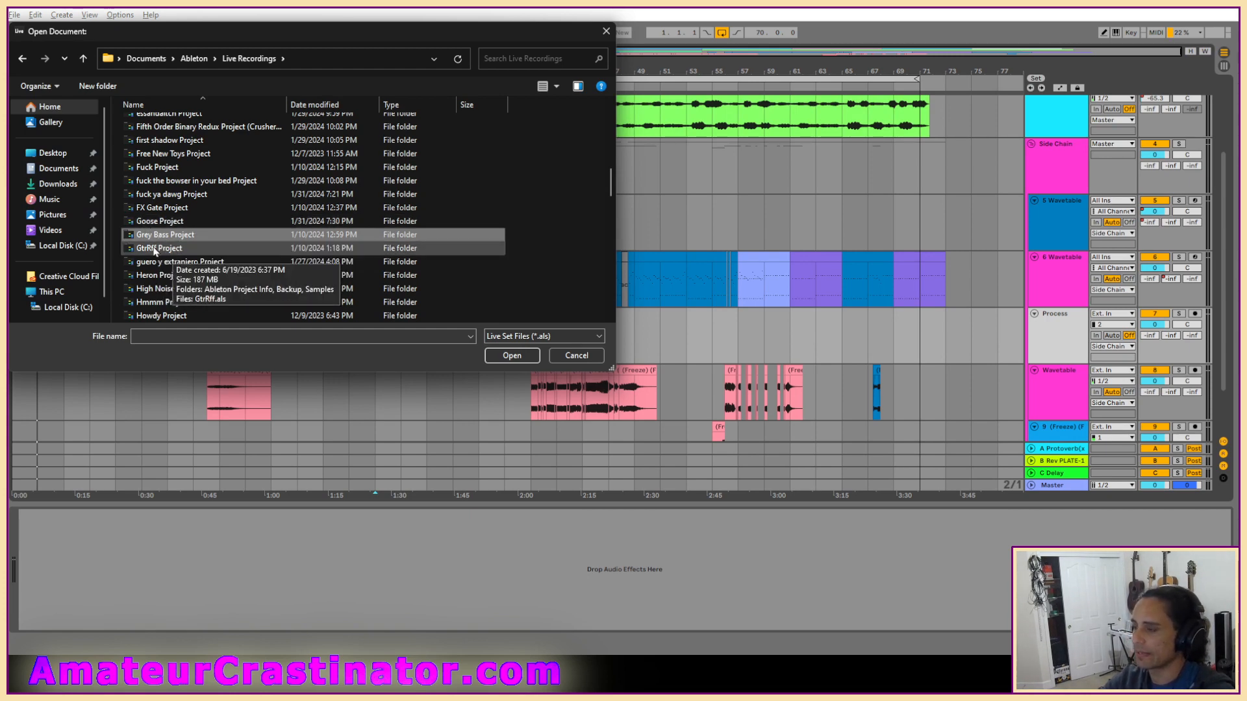
pyautogui.doubleClick(154, 252)
pyautogui.hotkey('alt', 'Left')
pyautogui.scroll(-2, 280, 256)
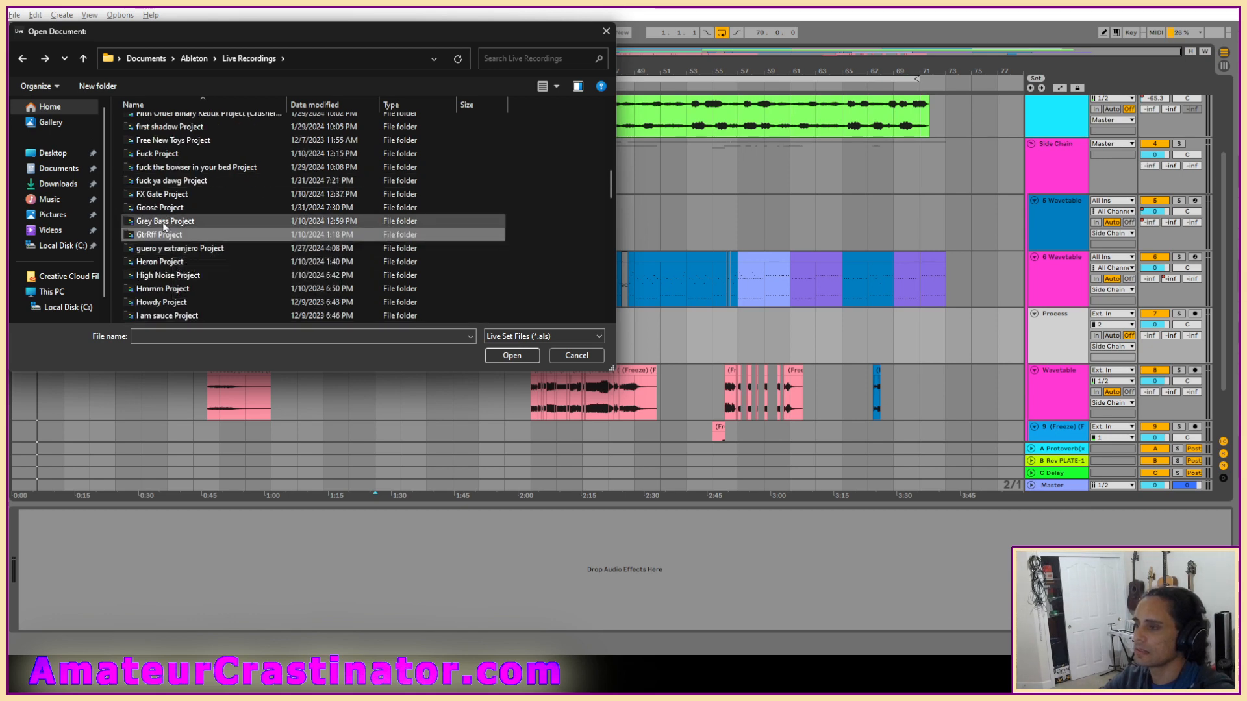
pyautogui.doubleClick(165, 222)
pyautogui.doubleClick(163, 164)
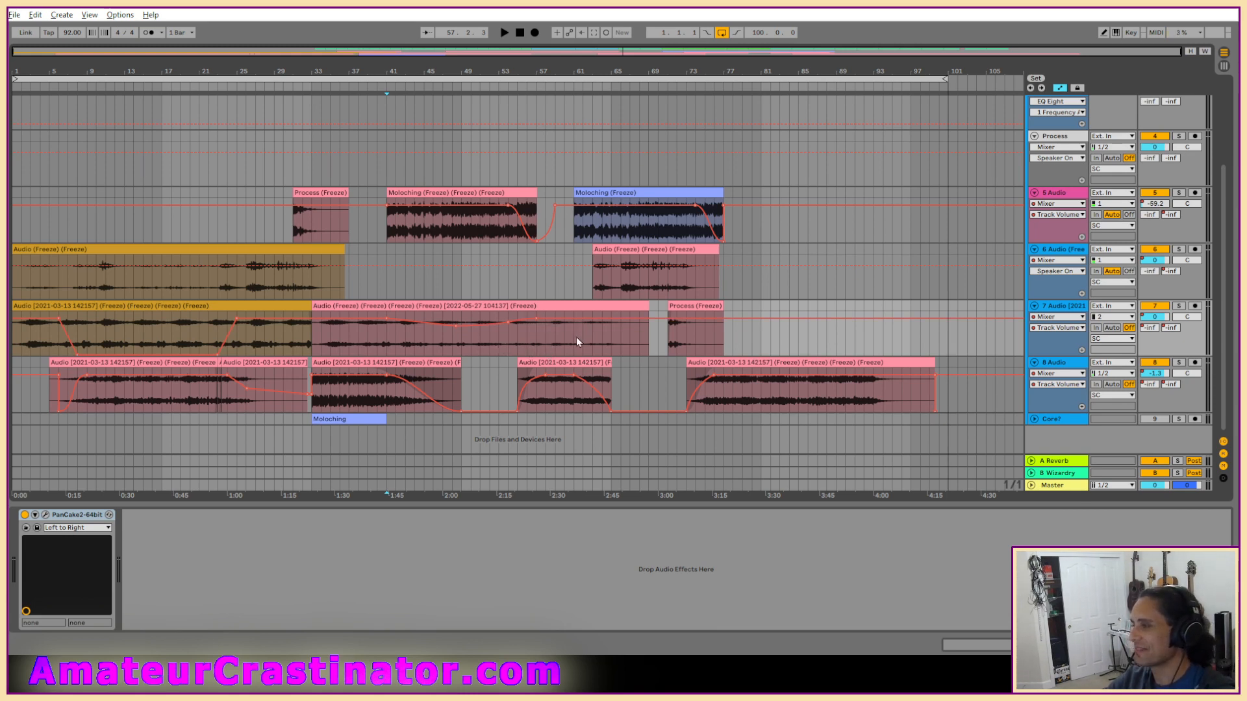
# Step: Open the Live Set GtrRff.als from the GtrRff Project folder in Live Recordings
pyautogui.click(489, 293)
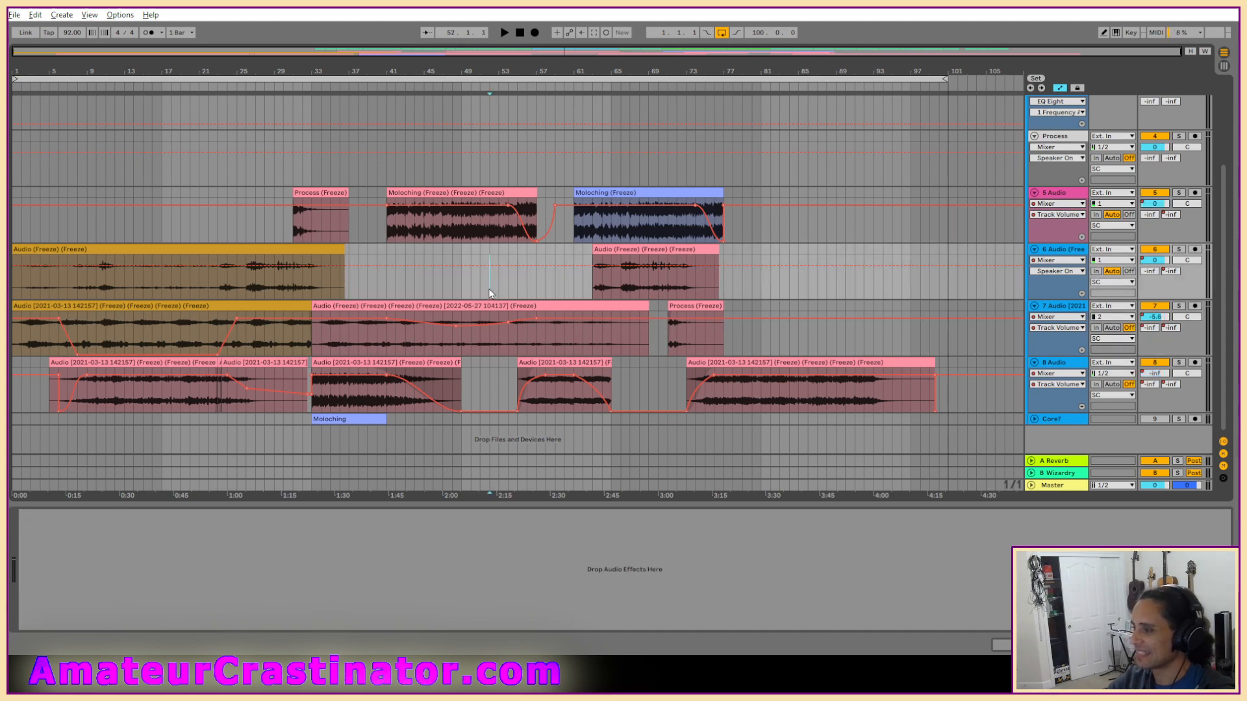
pyautogui.click(14, 14)
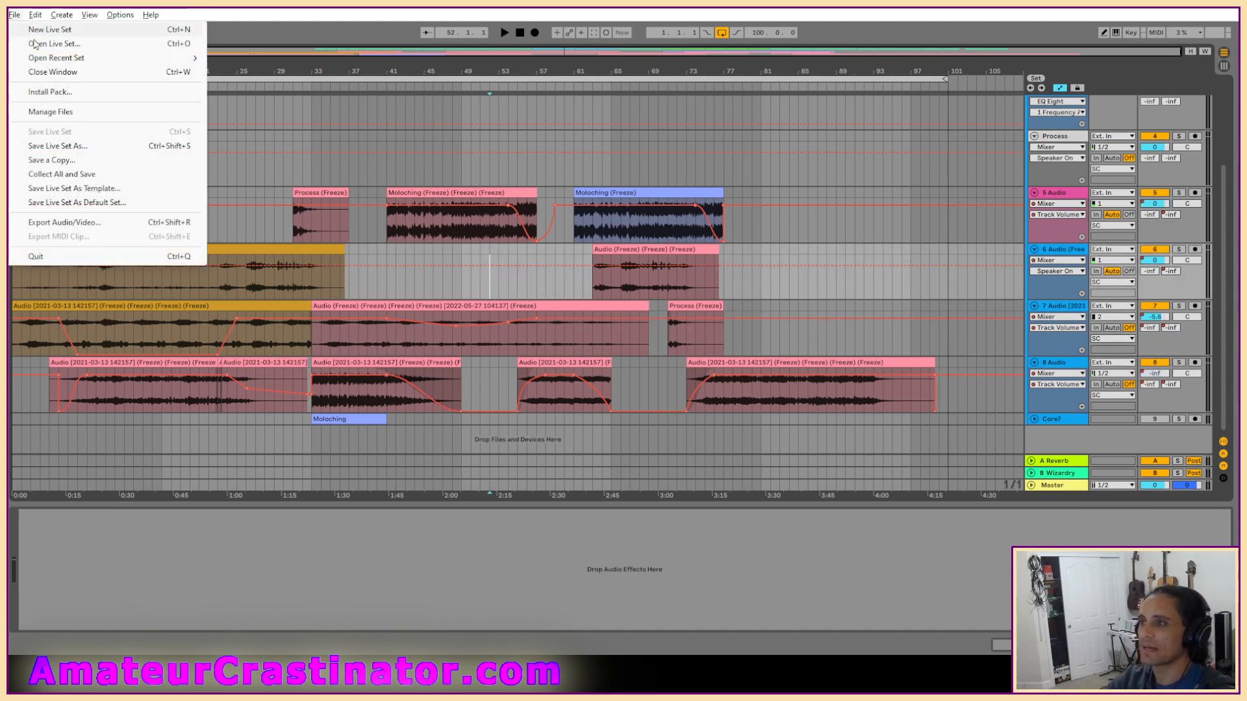
pyautogui.click(46, 42)
pyautogui.click(249, 59)
pyautogui.scroll(-5, 317, 198)
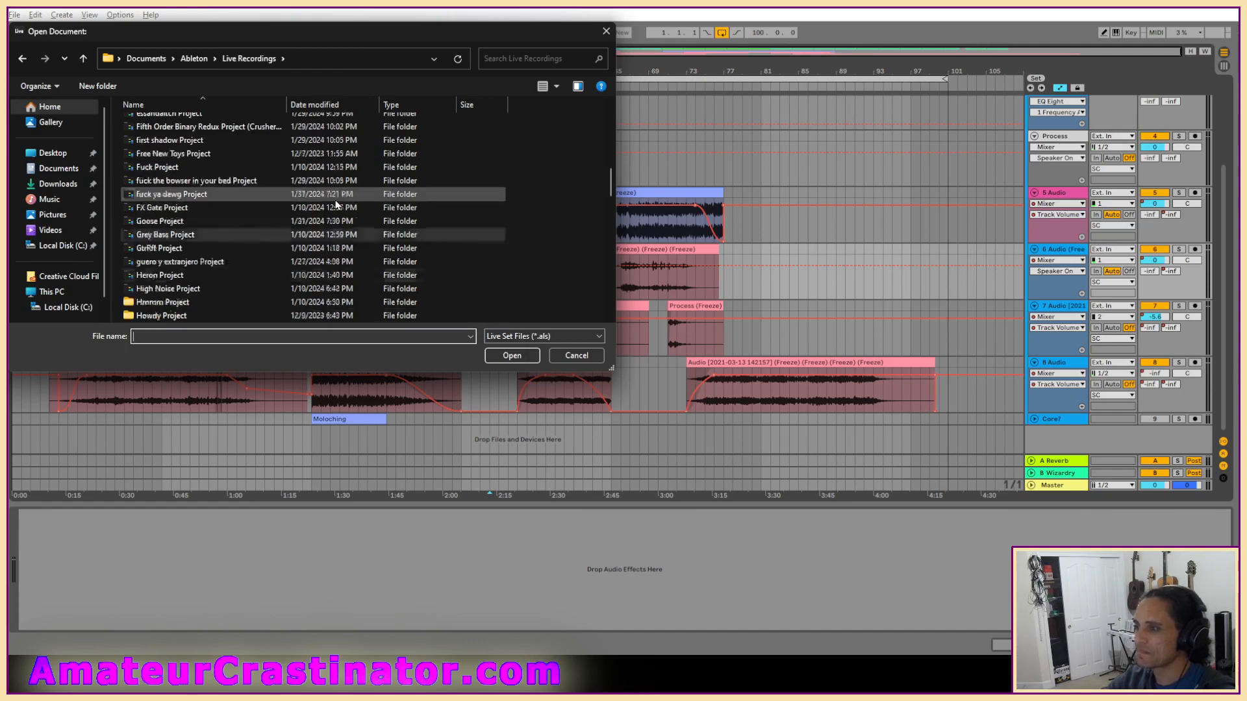
pyautogui.scroll(2, 316, 199)
pyautogui.doubleClick(156, 196)
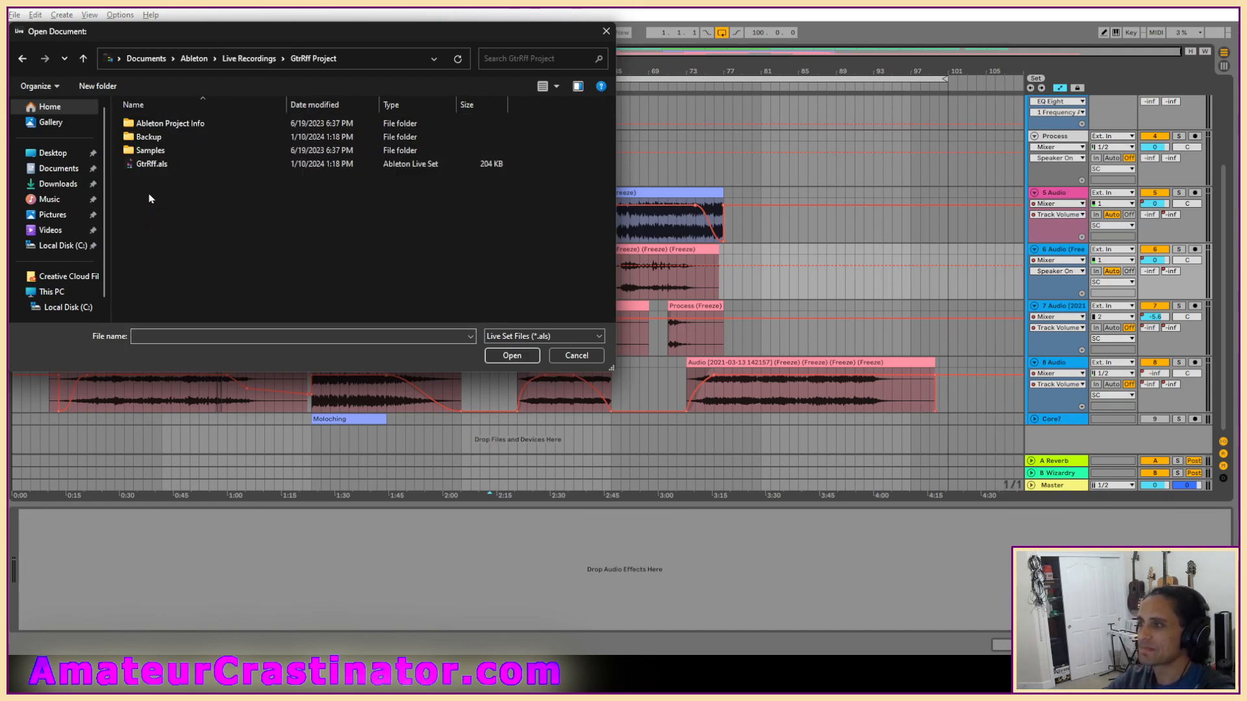
pyautogui.doubleClick(155, 165)
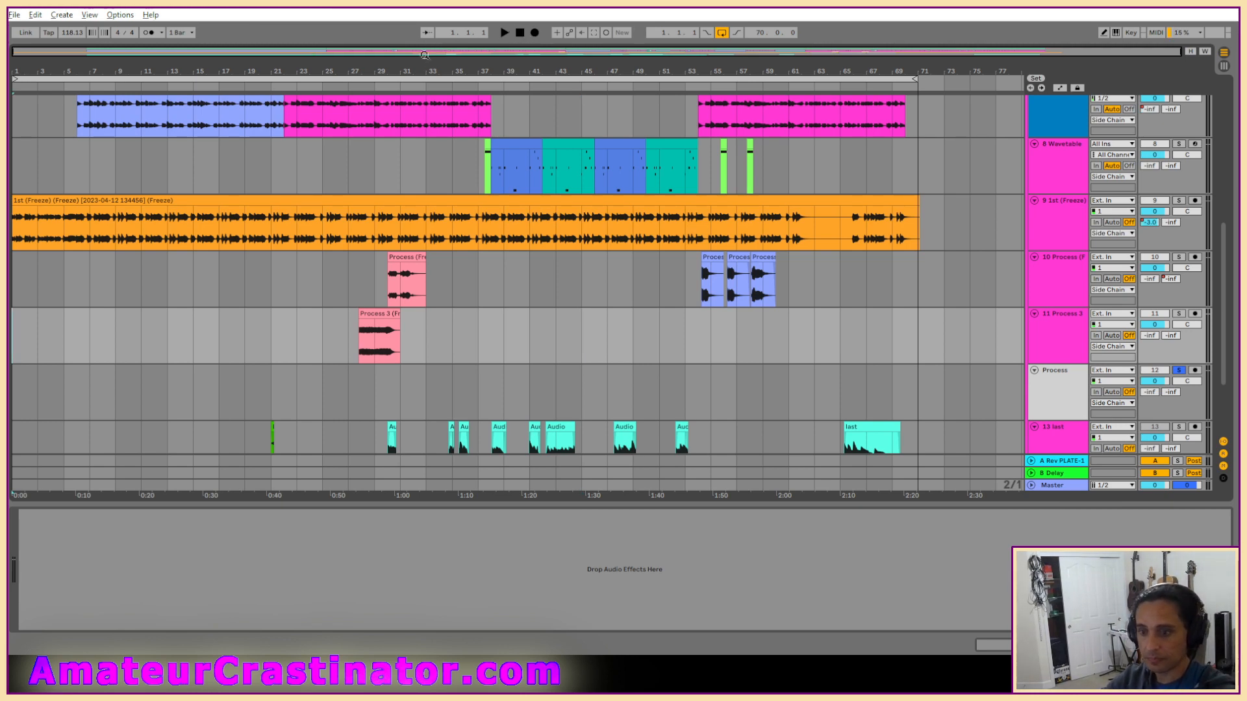
# Step: Play the GtrRff arrangement from the beginning to review it, and stop playback
pyautogui.press('space')
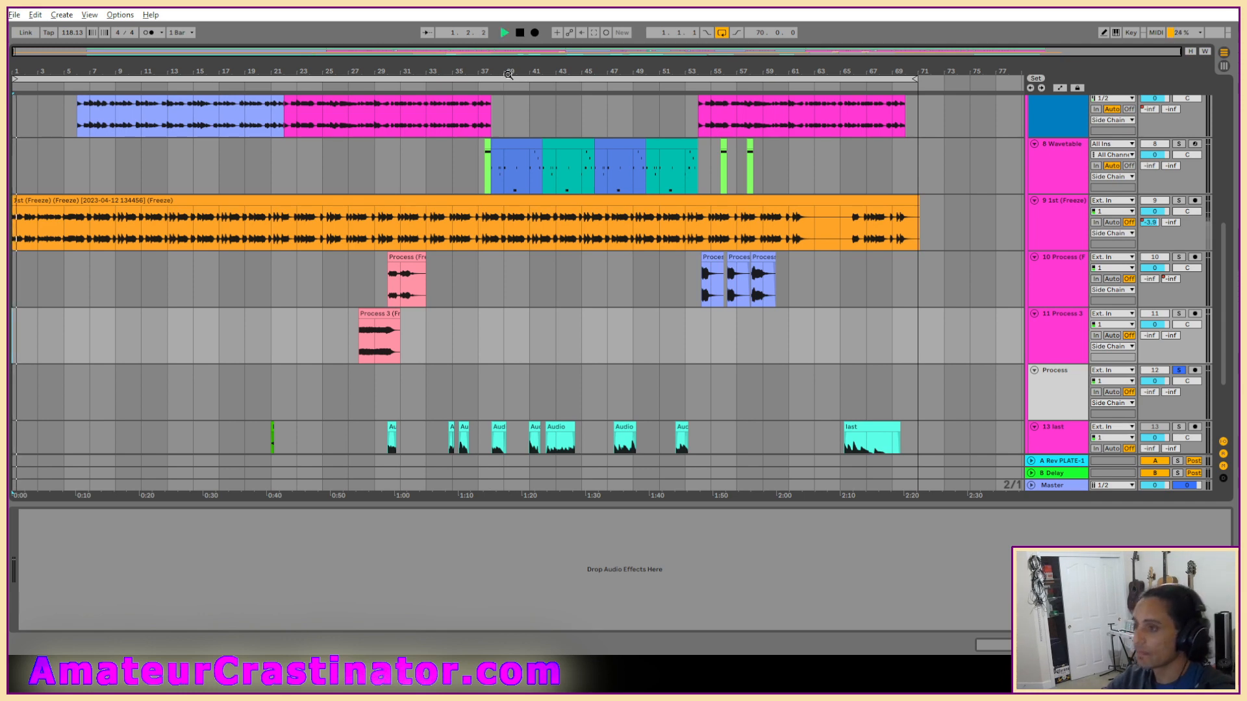
pyautogui.press('space')
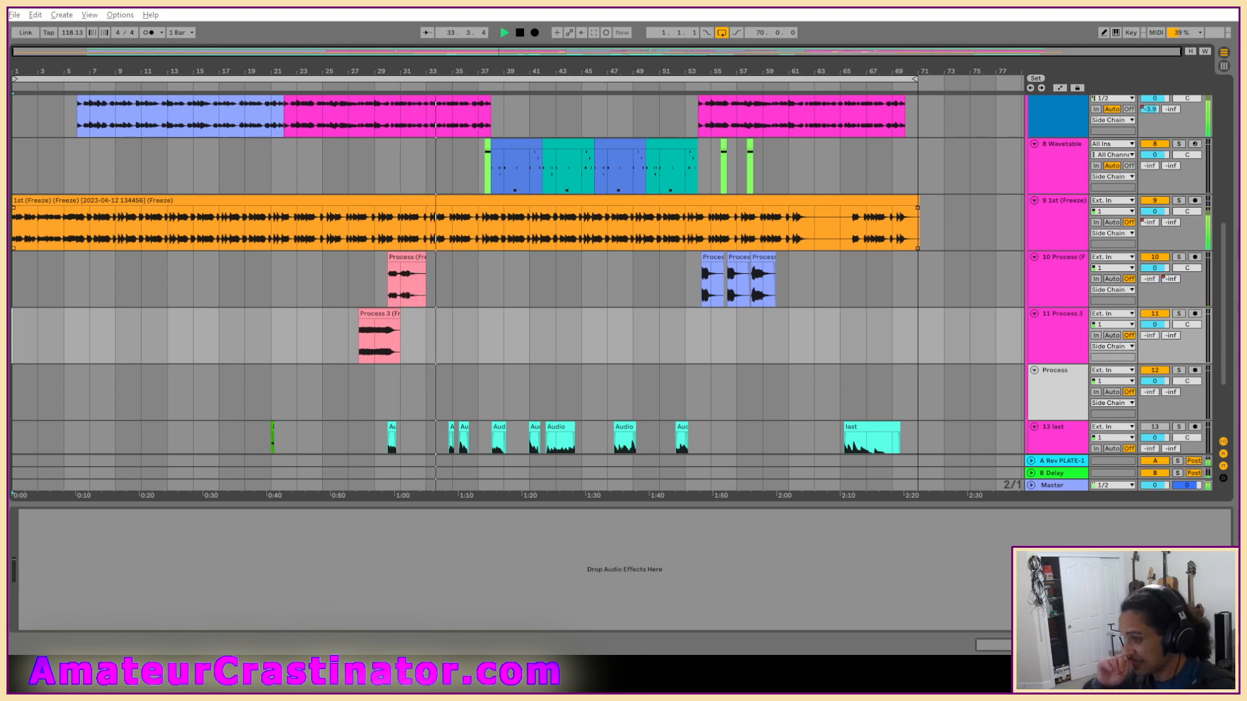
pyautogui.click(239, 328)
pyautogui.press('space')
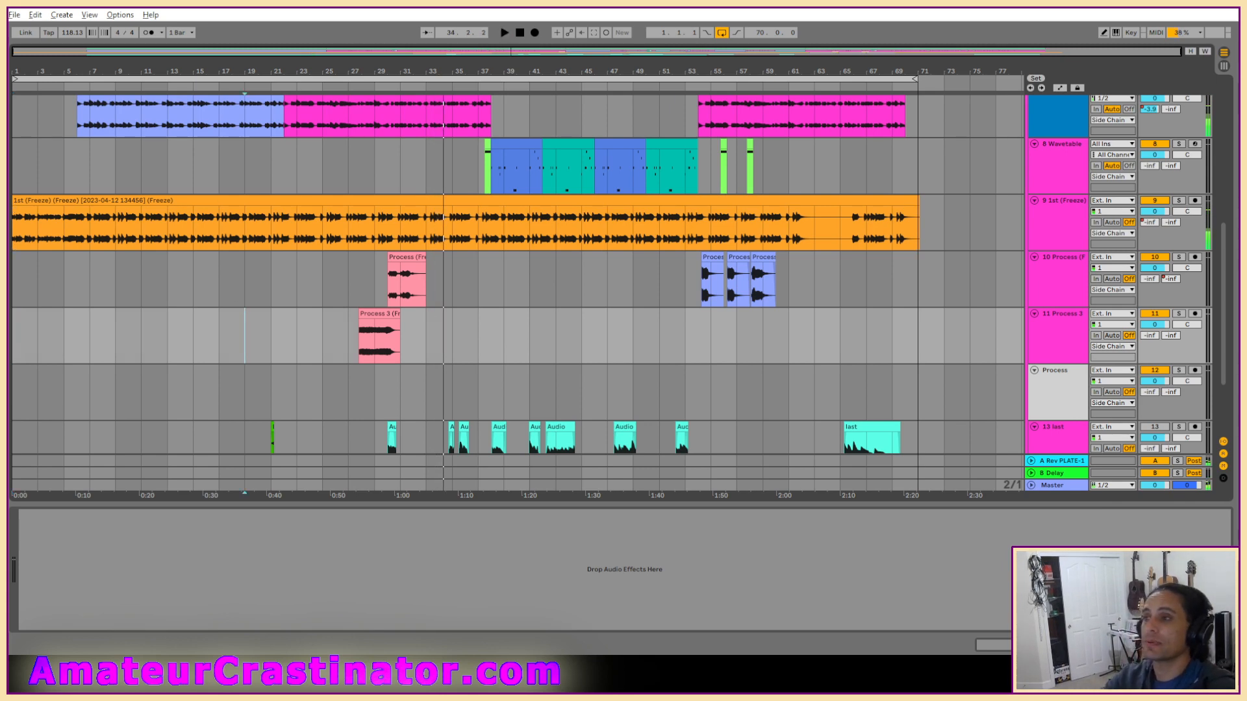
# Step: Open the Live Set Heron.als from the Heron Project folder in Live Recordings
pyautogui.click(14, 14)
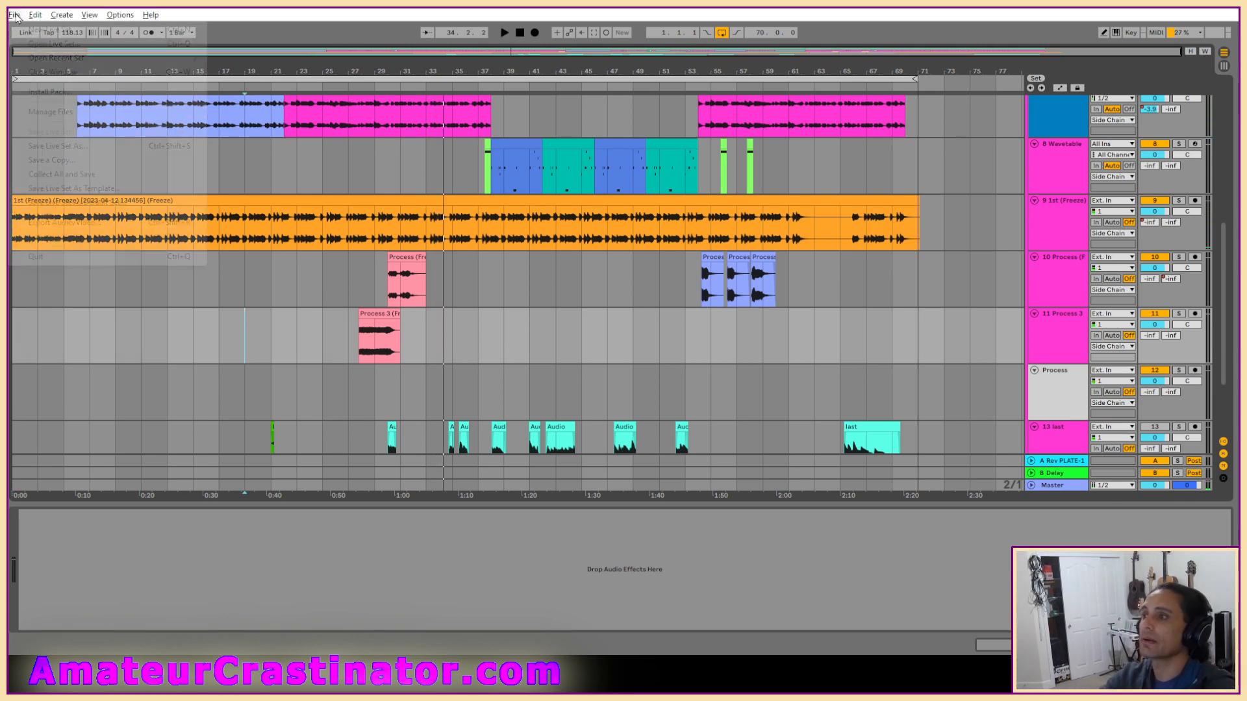
pyautogui.click(46, 44)
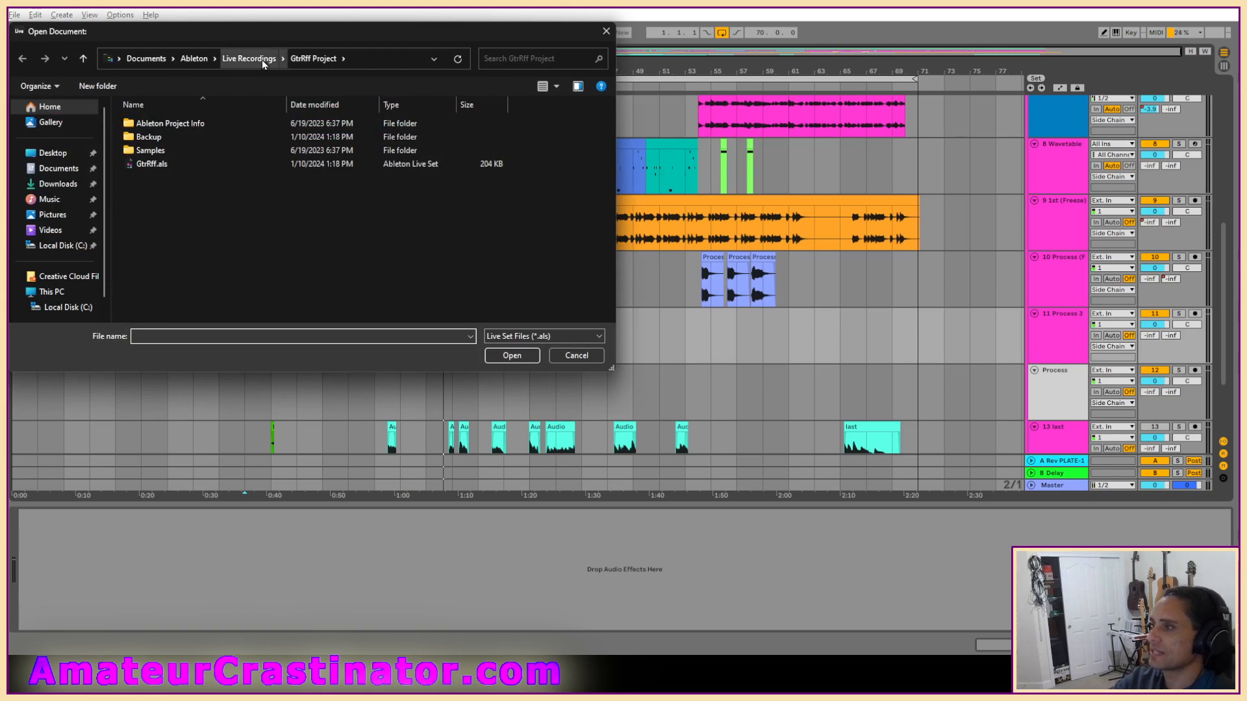
pyautogui.click(249, 58)
pyautogui.scroll(-5, 234, 276)
pyautogui.scroll(-1, 234, 275)
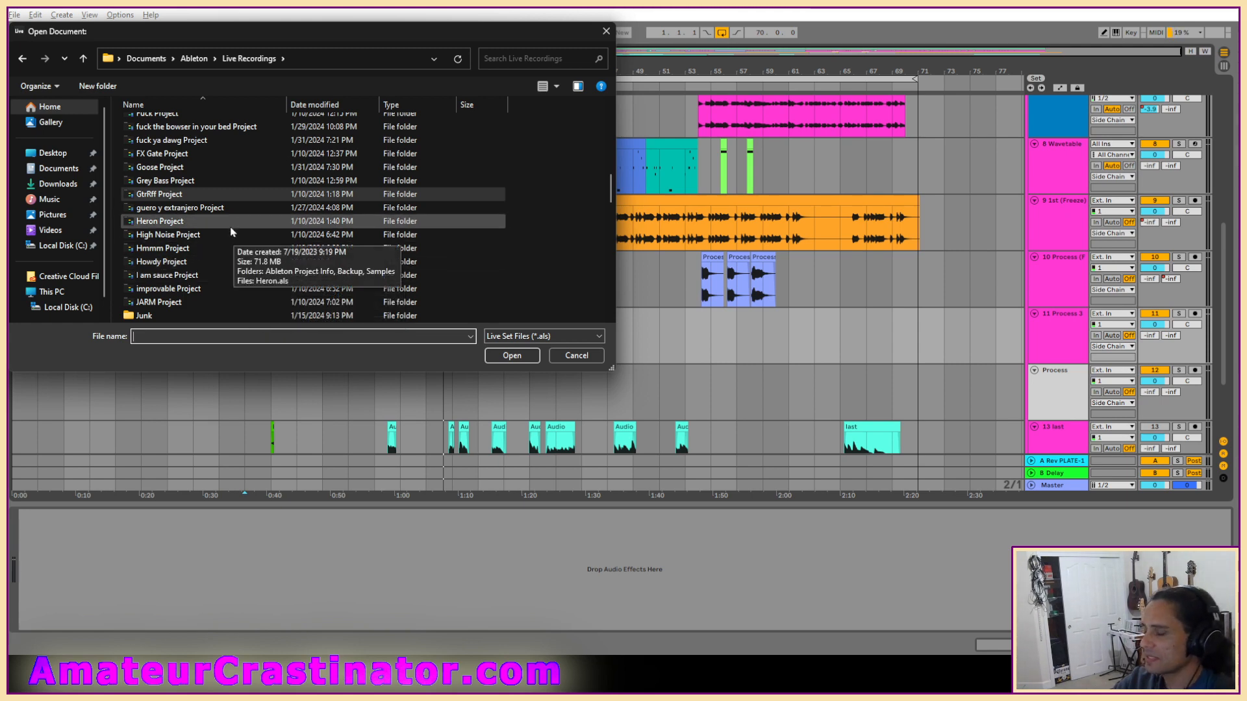
pyautogui.click(205, 209)
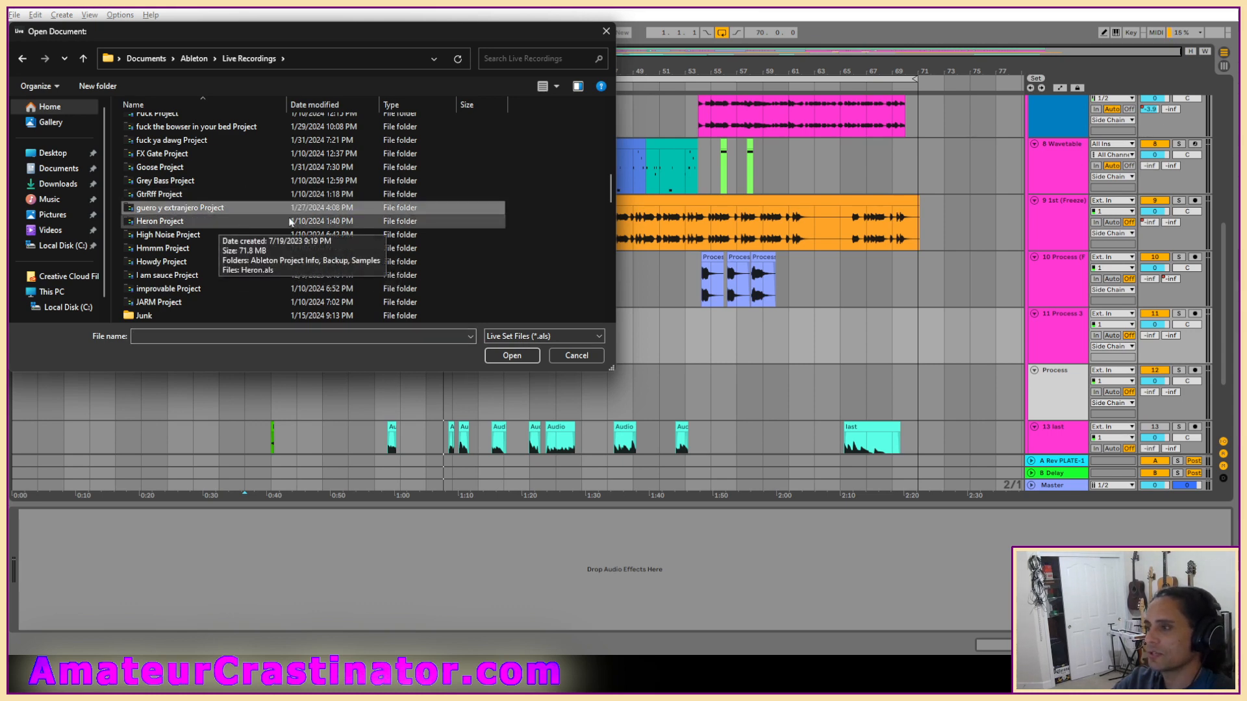
pyautogui.scroll(-1, 325, 228)
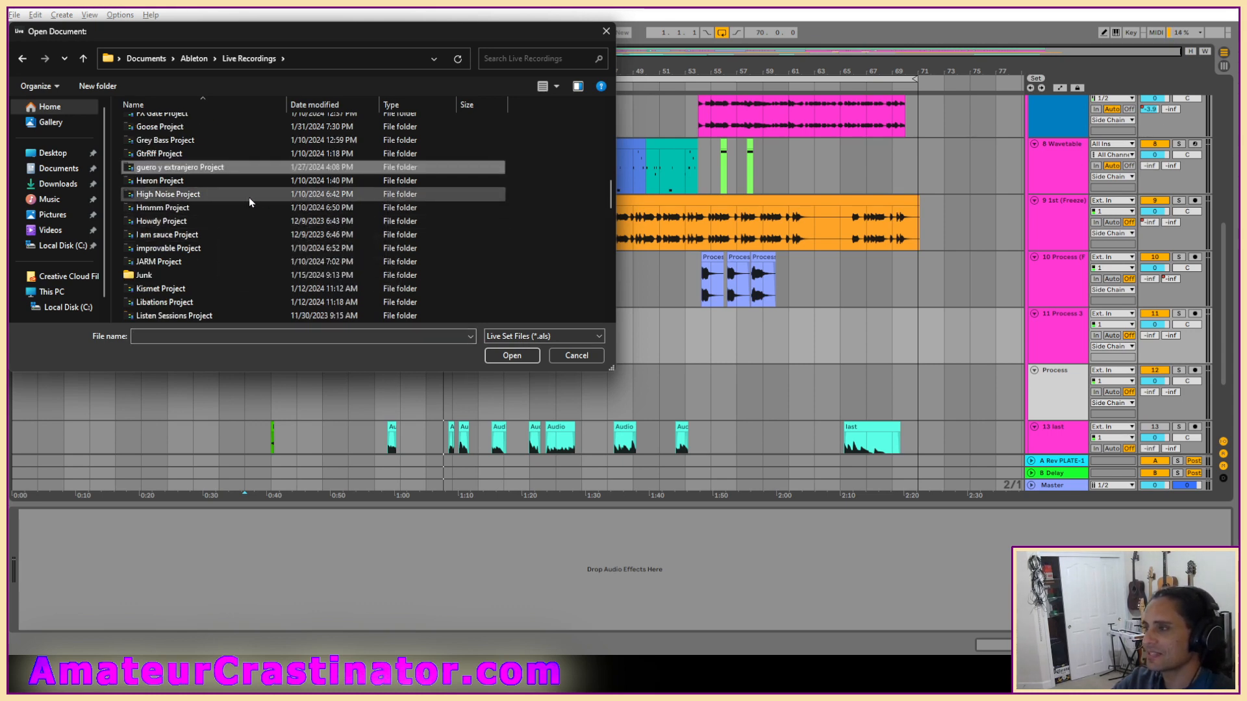
pyautogui.click(166, 183)
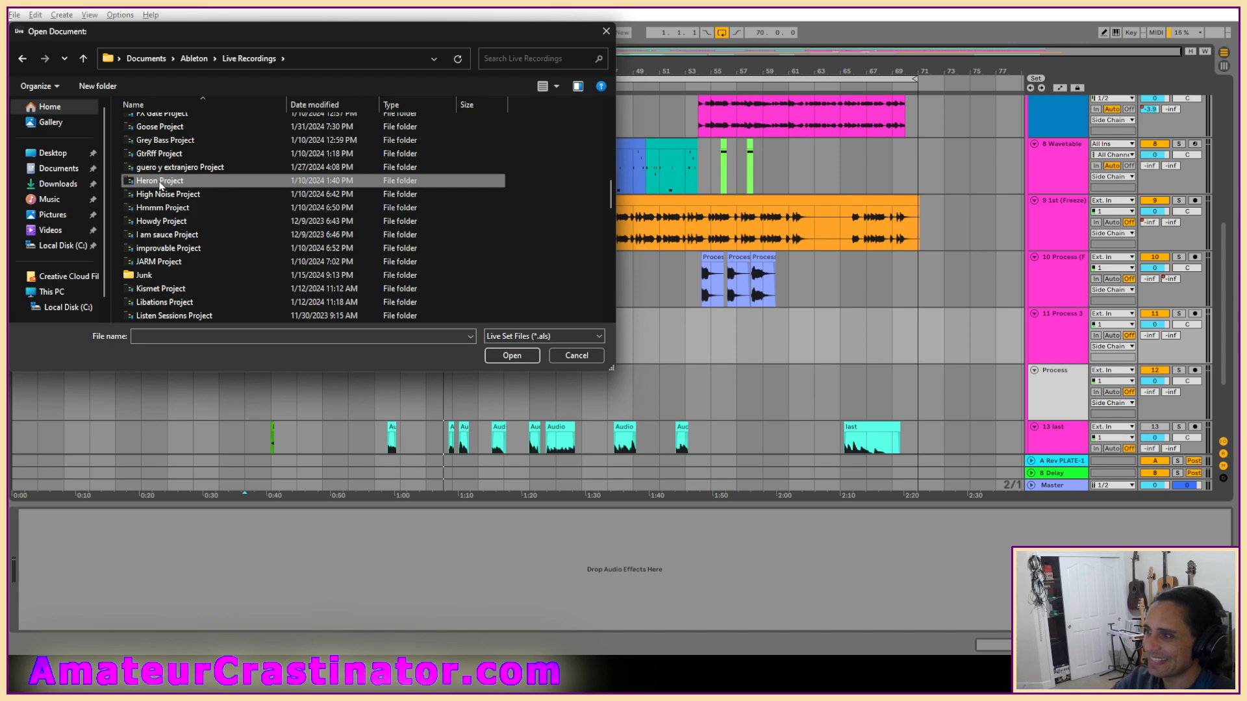
pyautogui.doubleClick(156, 186)
pyautogui.click(140, 167)
pyautogui.doubleClick(140, 167)
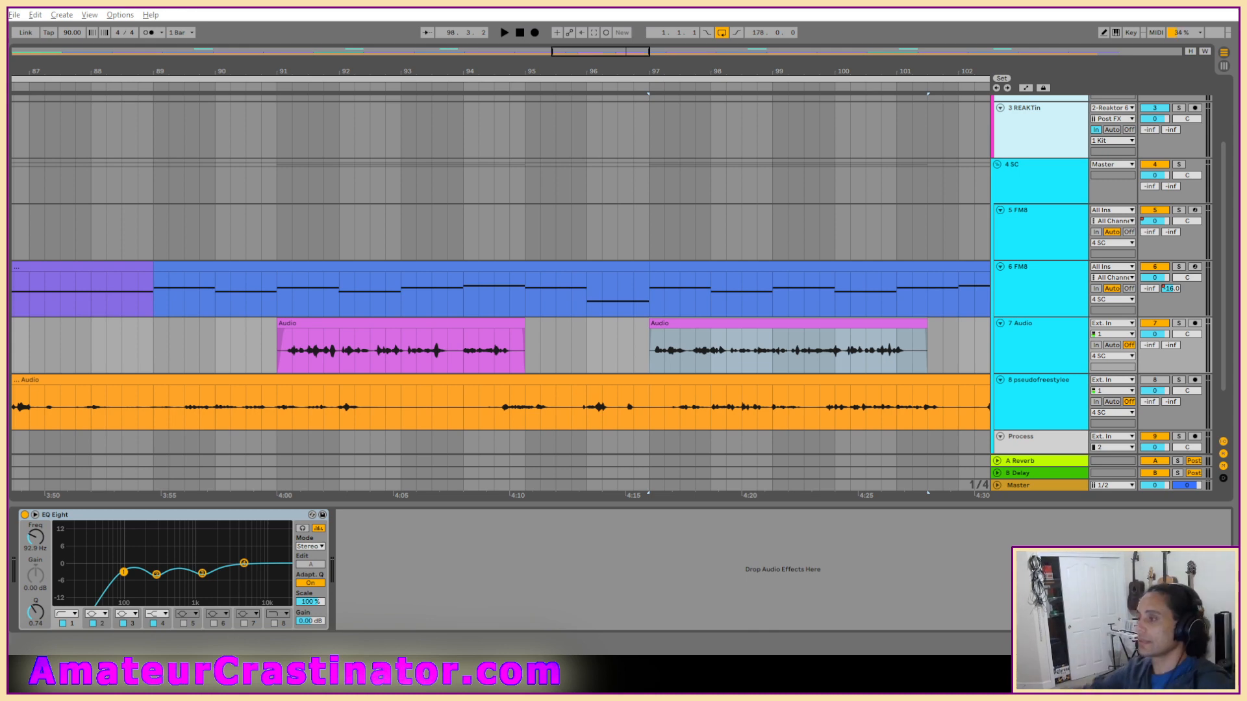
# Step: Fit the whole Heron arrangement in view and play it from bar 1
pyautogui.doubleClick(597, 52)
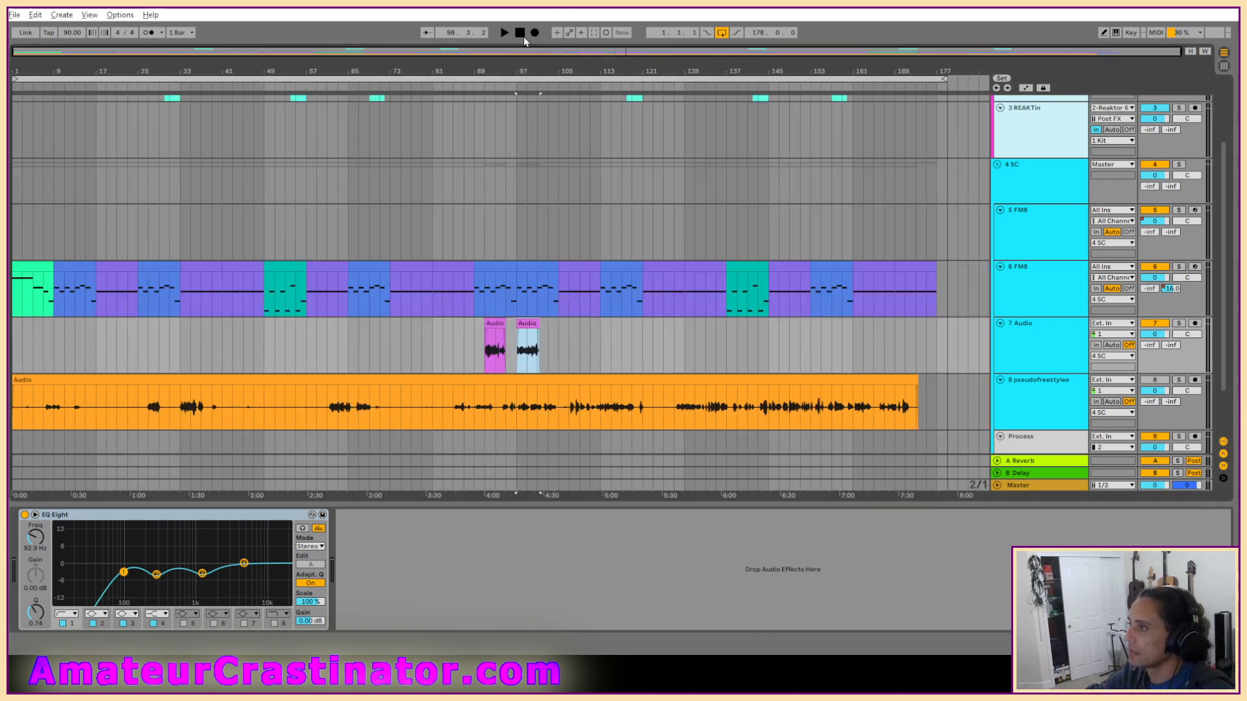
pyautogui.click(522, 34)
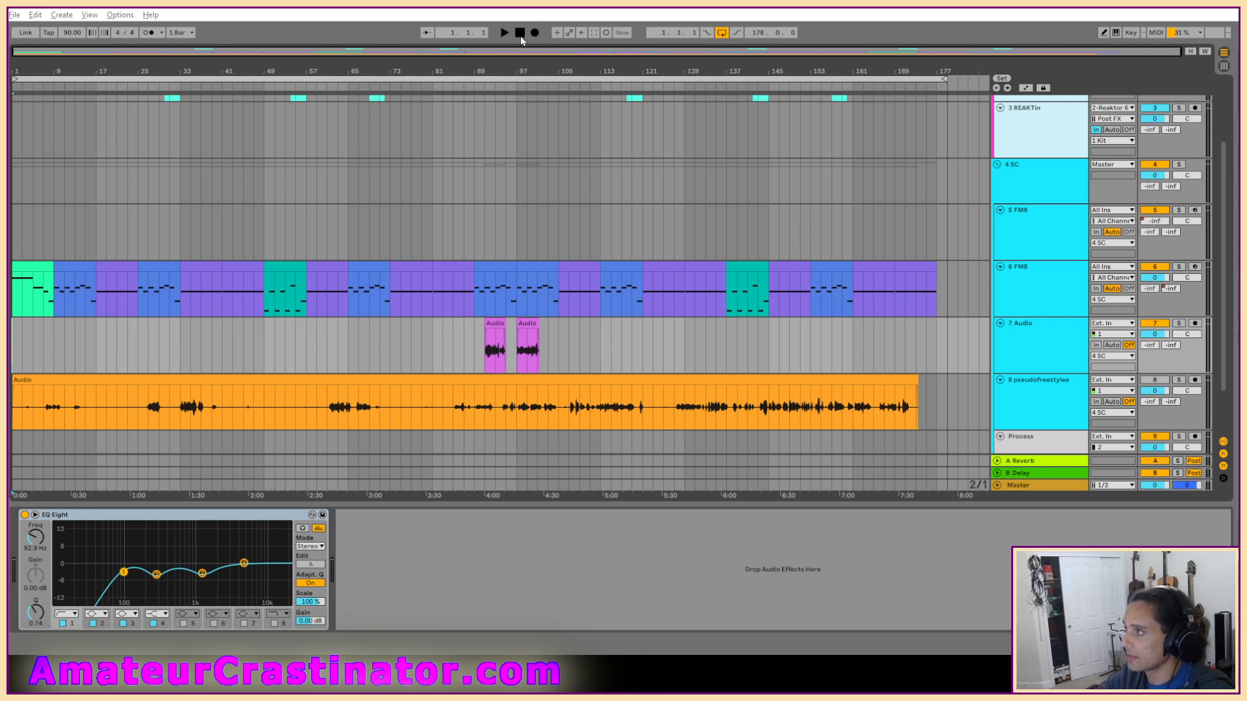
pyautogui.press('space')
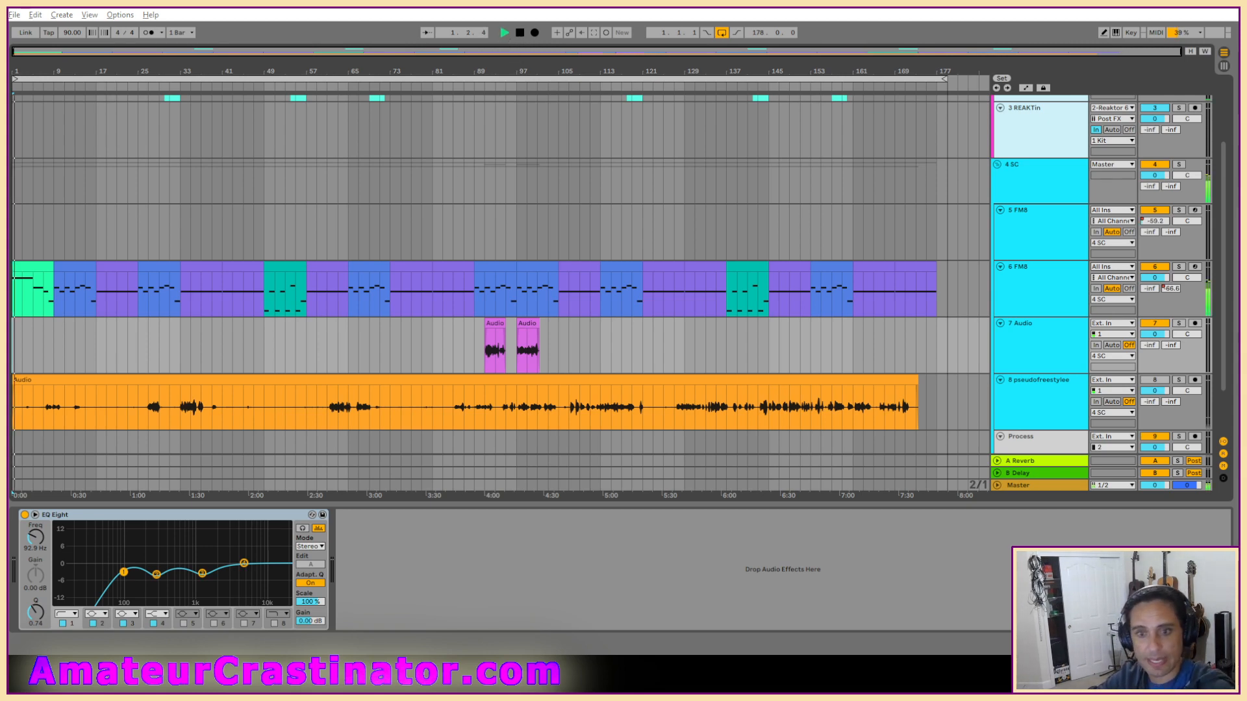
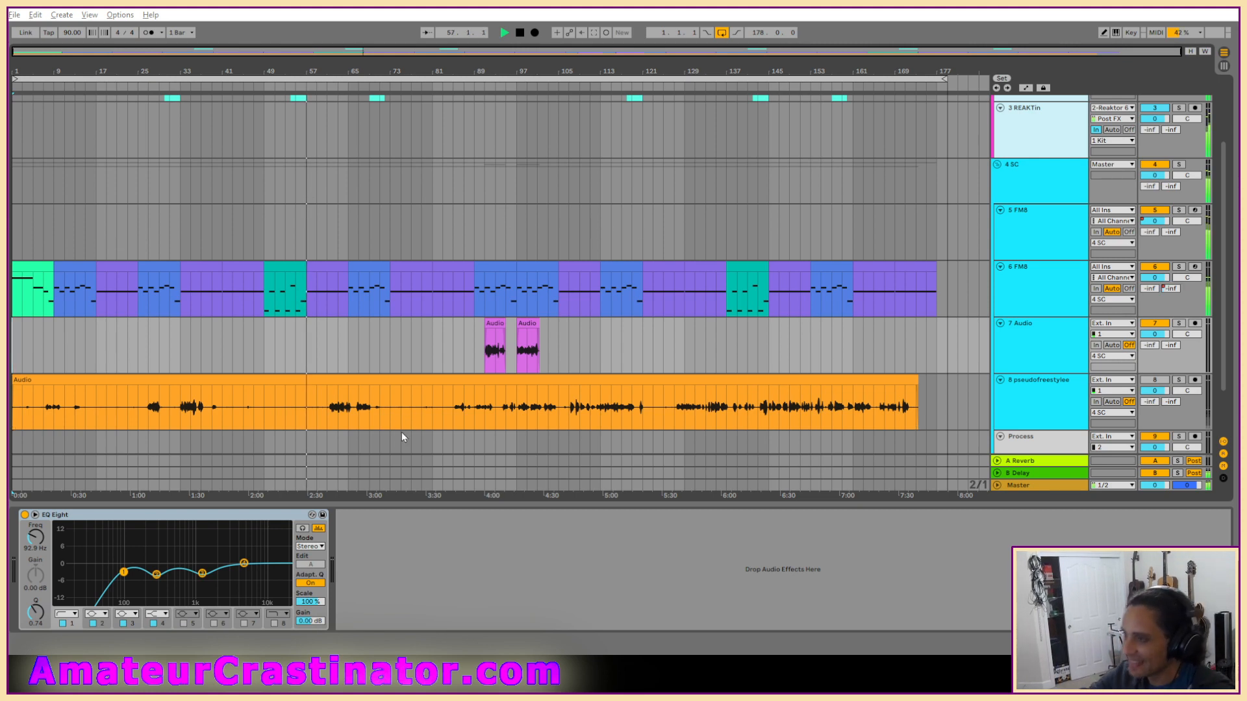
# Step: Activate the pseudofreestylee track, play from just before the first clip on the 7 Audio track, and deactivate pseudofreestylee again
pyautogui.click(1155, 381)
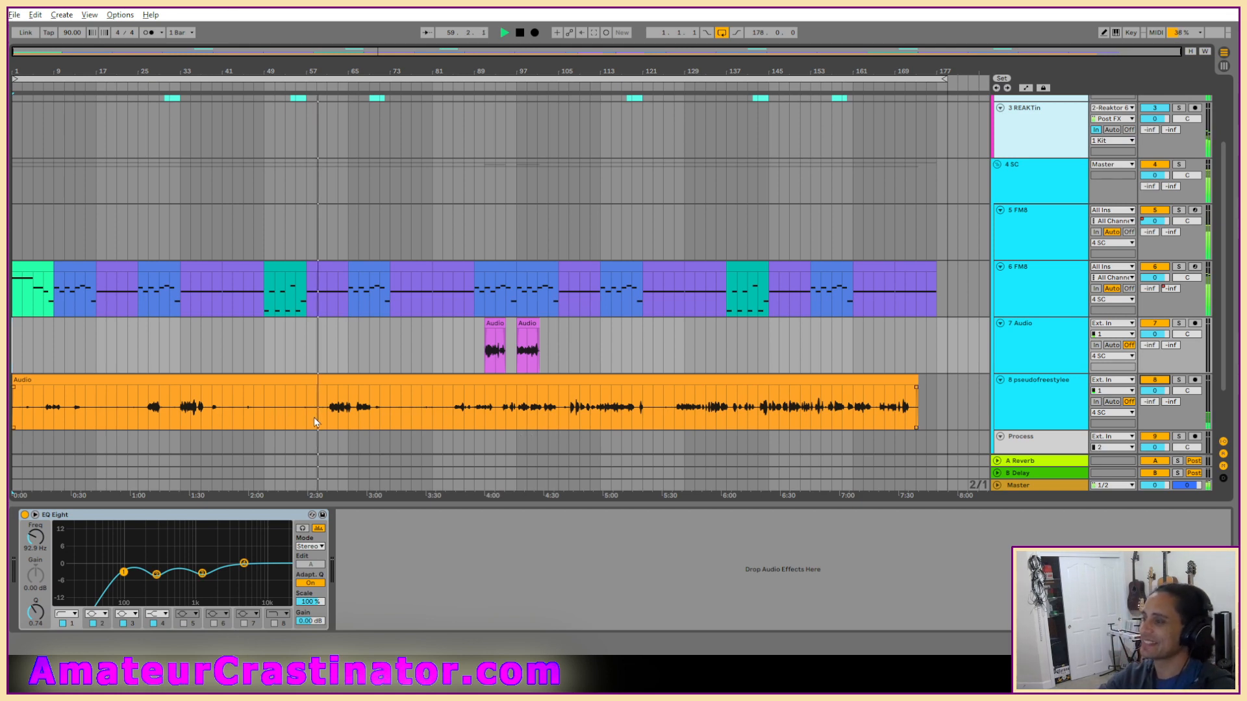
pyautogui.scroll(-3, 445, 400)
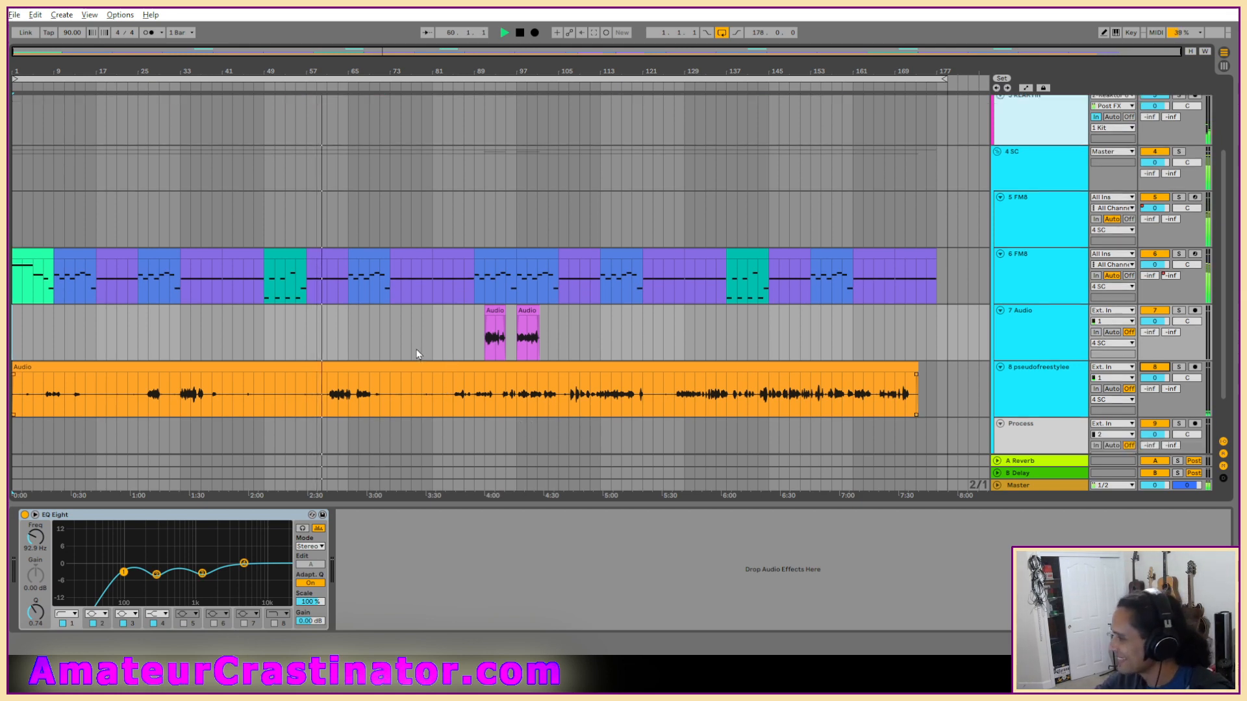
pyautogui.click(480, 316)
pyautogui.press('space')
pyautogui.press('space')
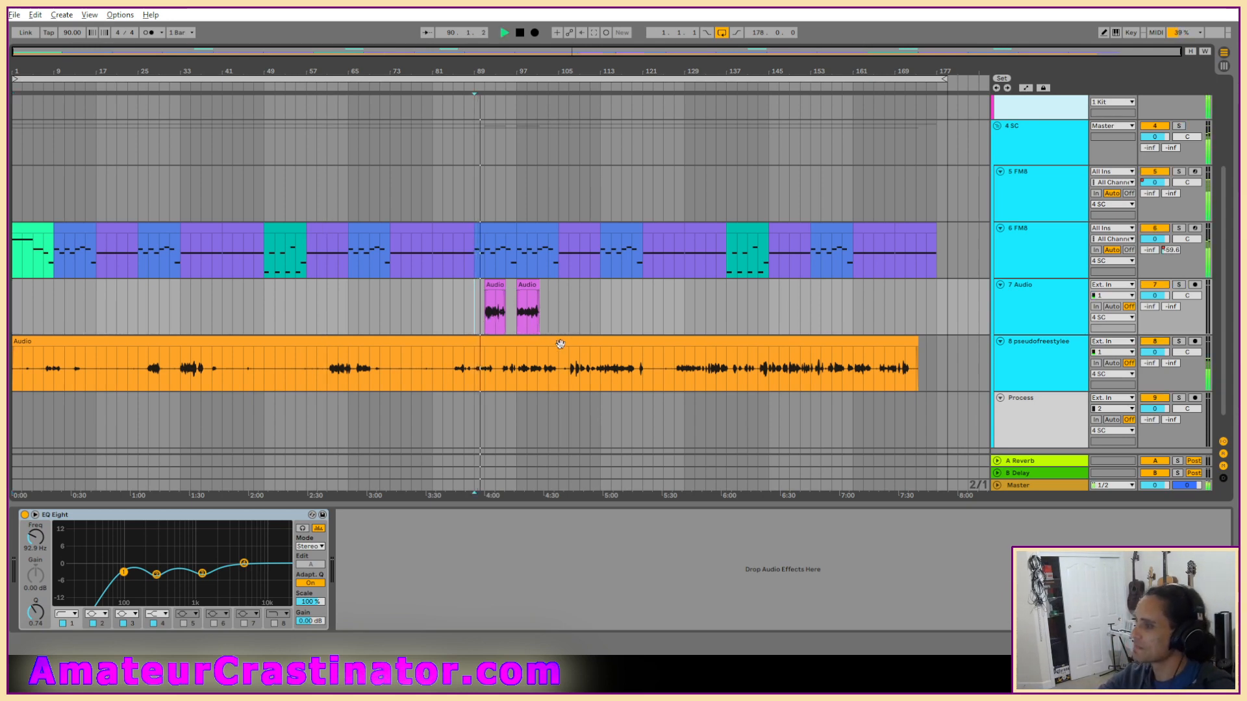
pyautogui.click(1160, 342)
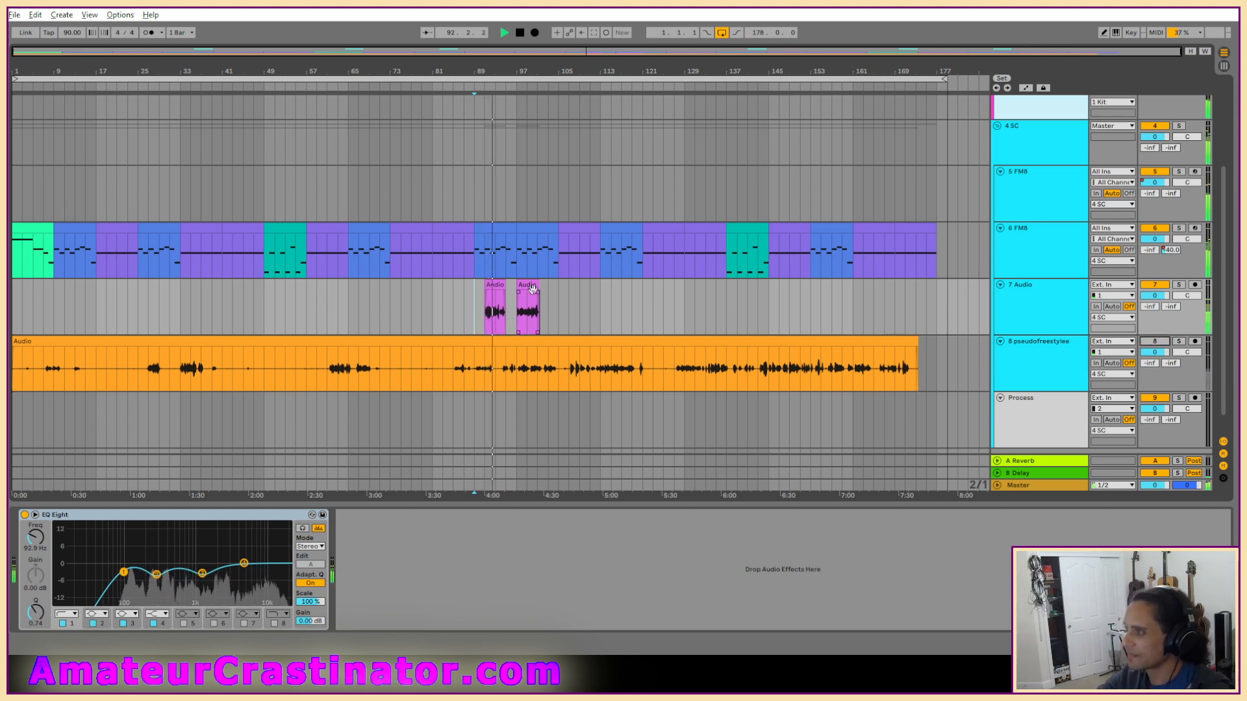
# Step: Delete both audio clips from the 7 Audio track
pyautogui.scroll(2, 887, 327)
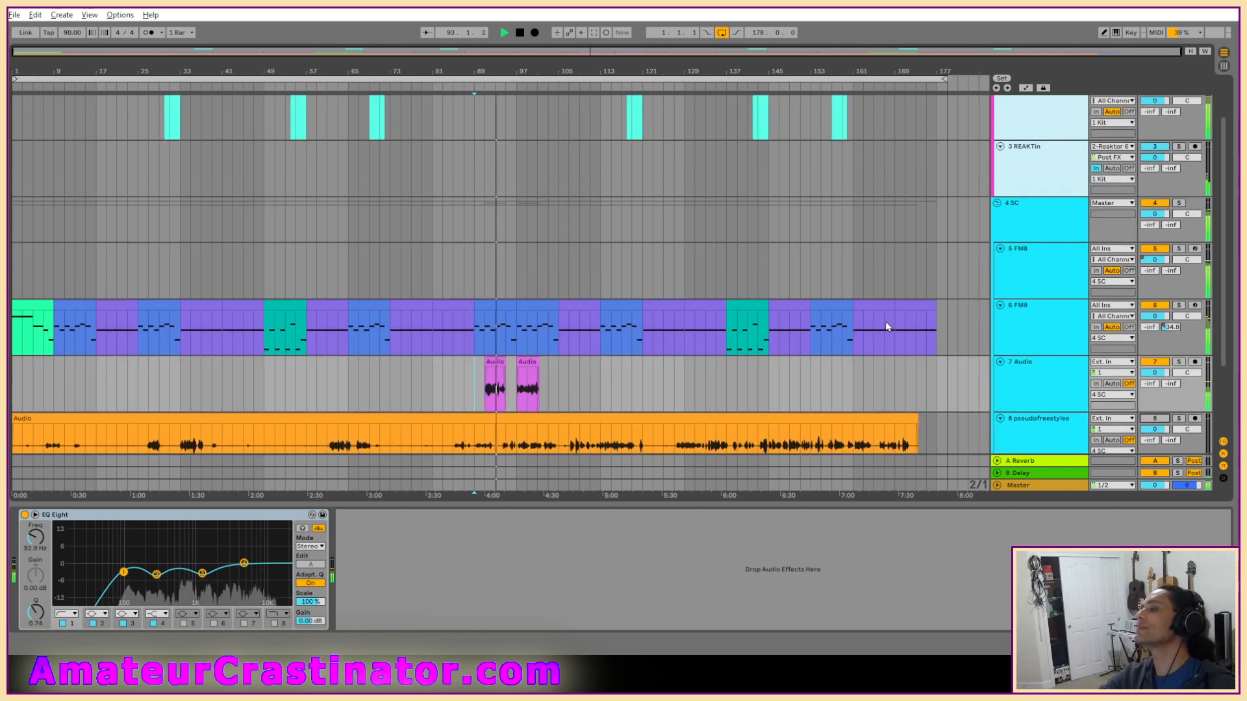
pyautogui.scroll(2, 888, 327)
pyautogui.scroll(-4, 846, 289)
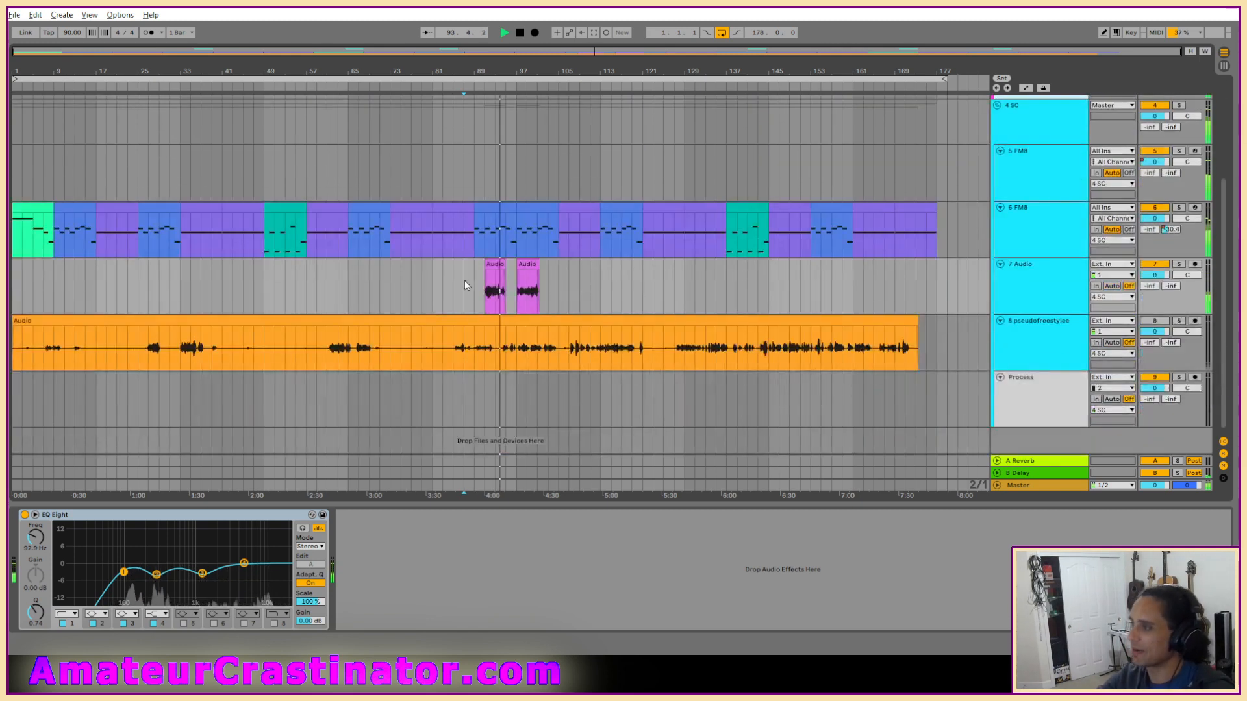
pyautogui.moveTo(465, 286); pyautogui.dragTo(599, 290)
pyautogui.press('Delete')
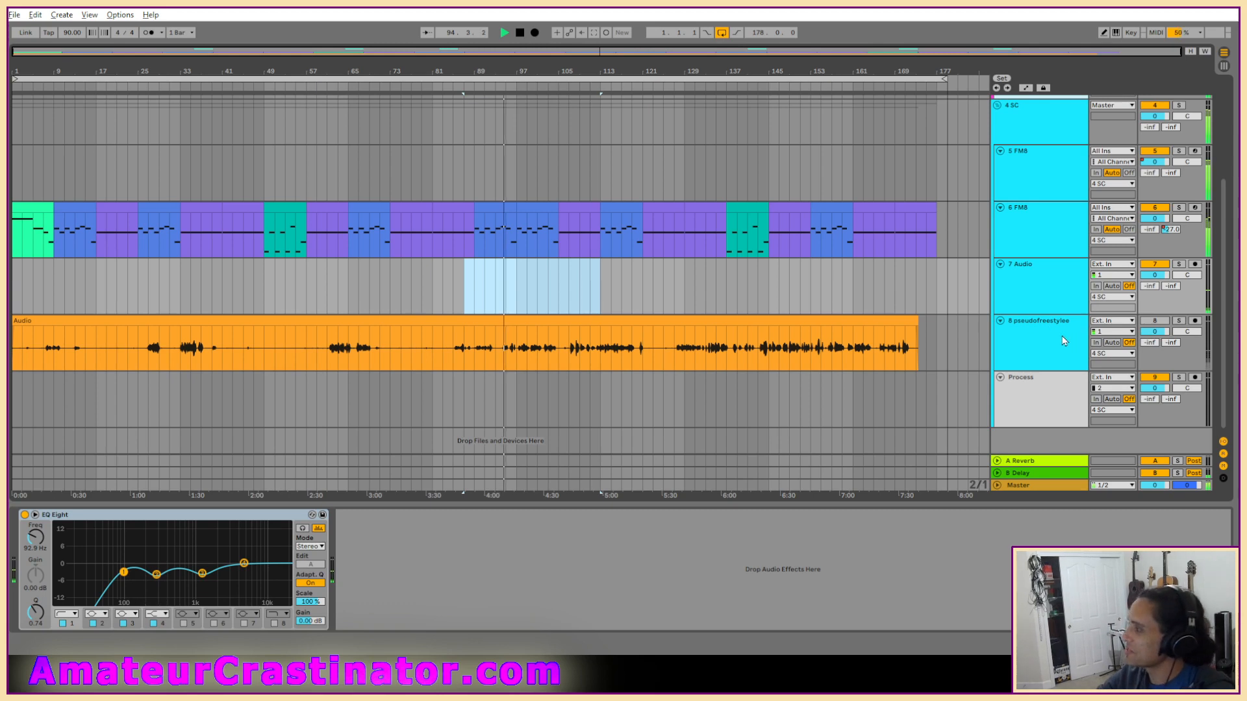
# Step: Reactivate the pseudofreestylee track and add an EQ Eight to it
pyautogui.click(1064, 341)
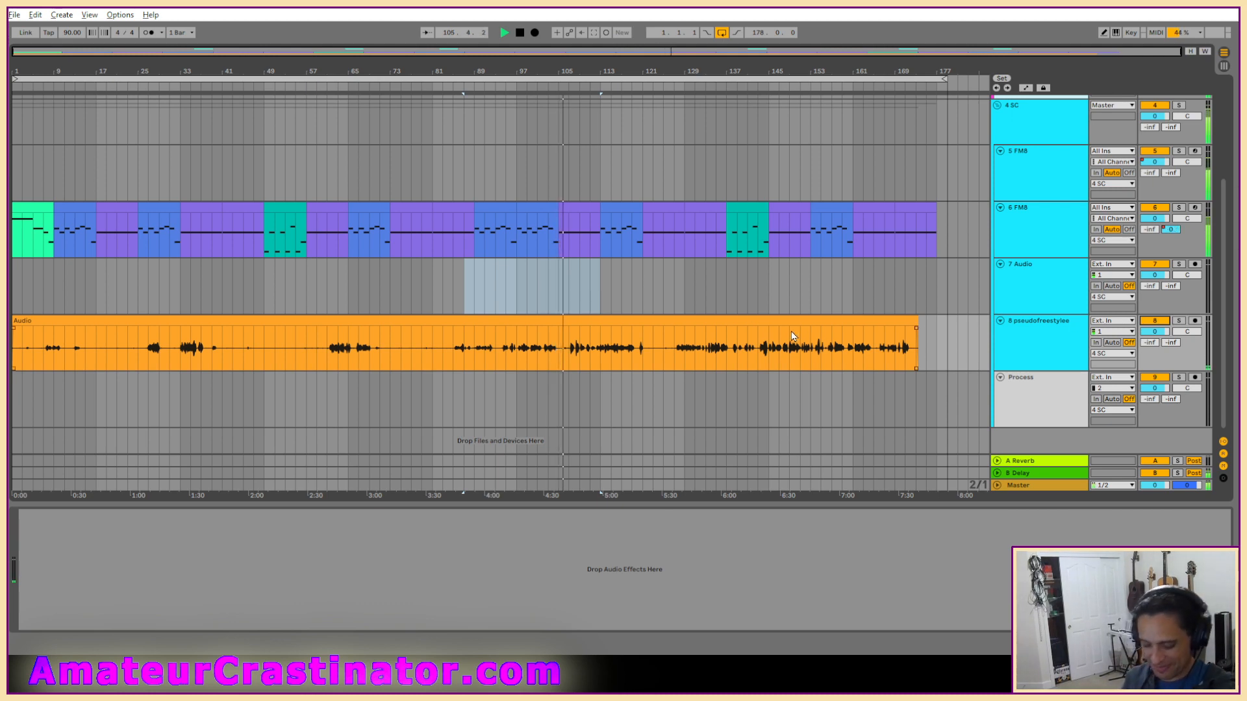
pyautogui.click(1006, 358)
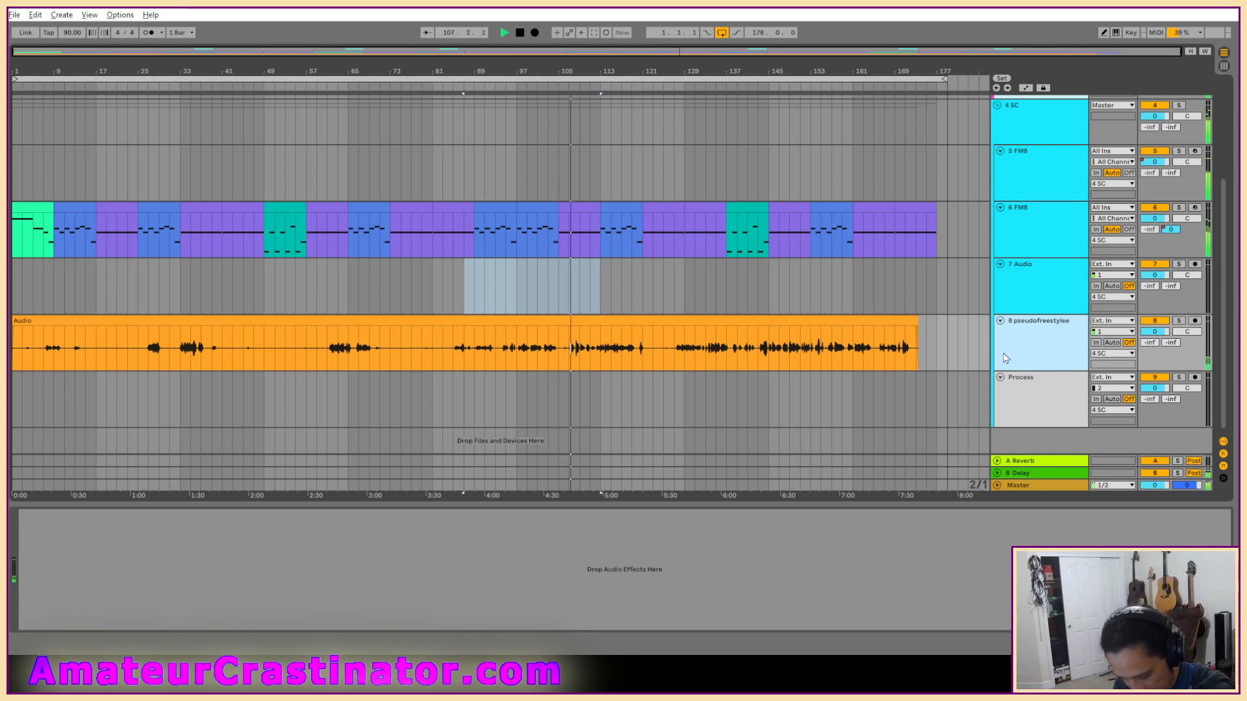
pyautogui.hotkey('alt', 'Tab')
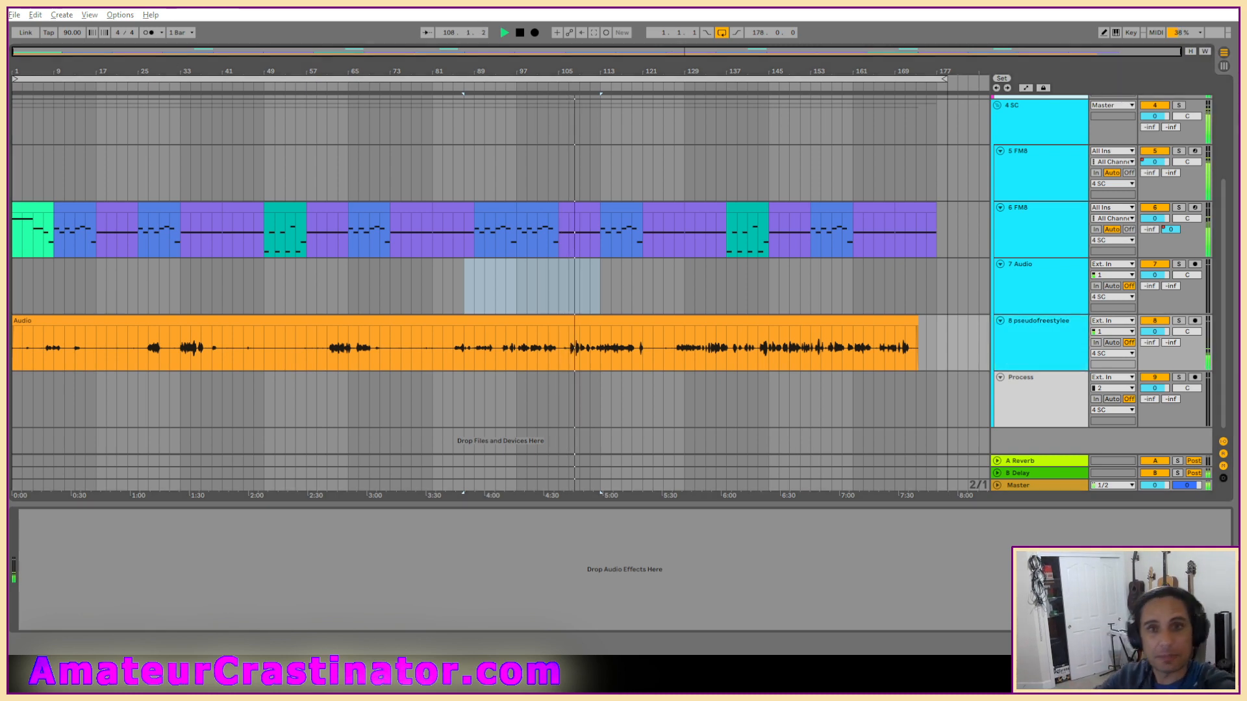
pyautogui.press('Return')
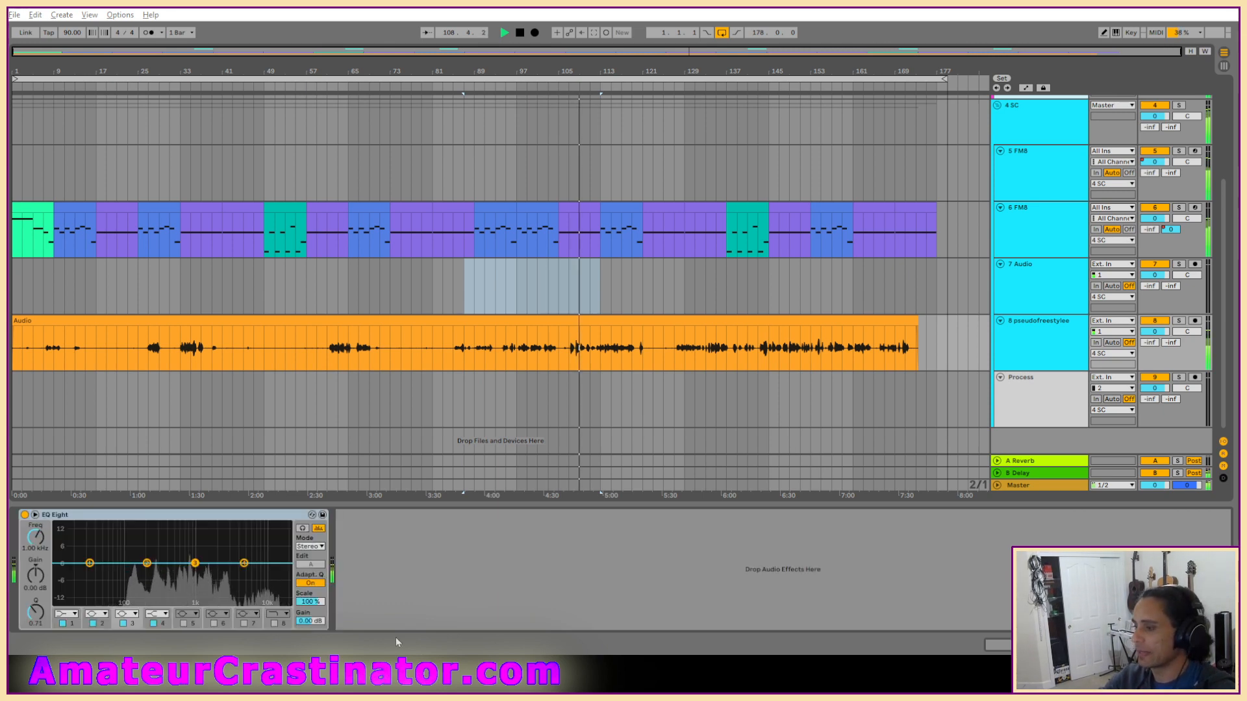
# Step: Shape the EQ Eight curve with an 88 Hz low cut at Q 0.91, a slight band 2 boost and a 3.10 dB cut at 1.24 kHz
pyautogui.click(72, 623)
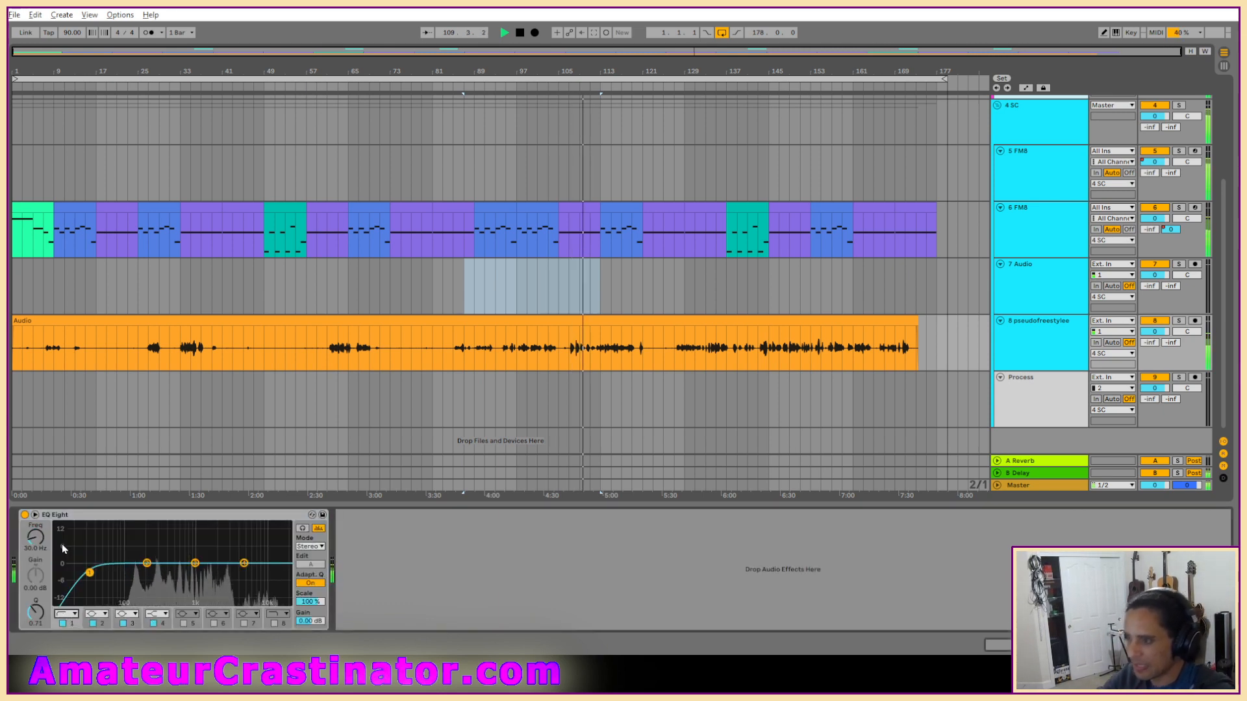
pyautogui.moveTo(41, 547); pyautogui.dragTo(41, 525)
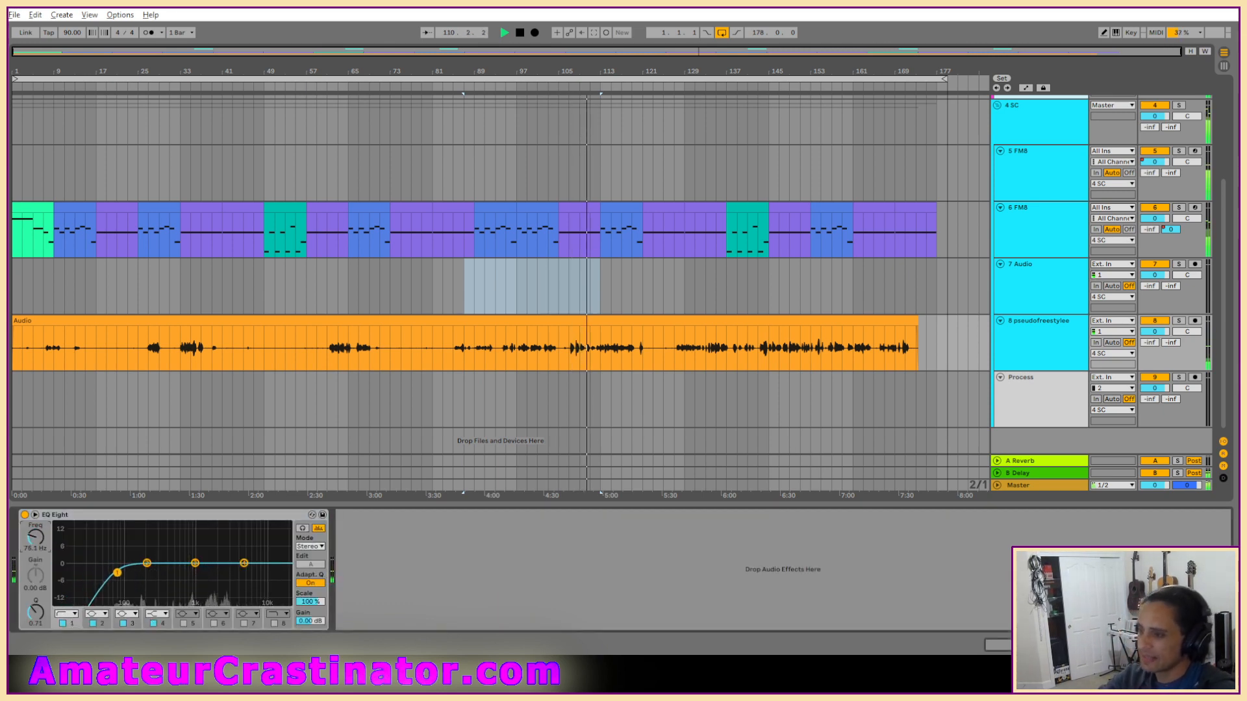
pyautogui.moveTo(40, 601); pyautogui.dragTo(31, 616)
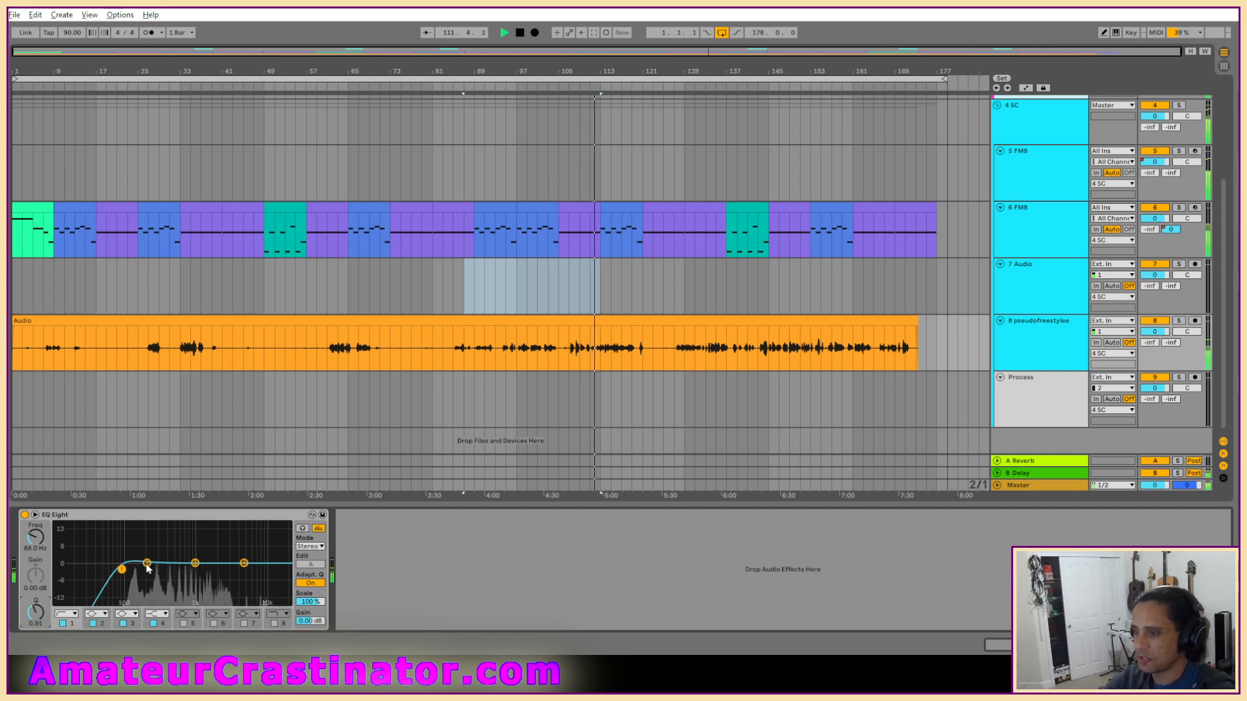
pyautogui.moveTo(147, 563); pyautogui.dragTo(202, 572)
pyautogui.moveTo(36, 612); pyautogui.dragTo(36, 590)
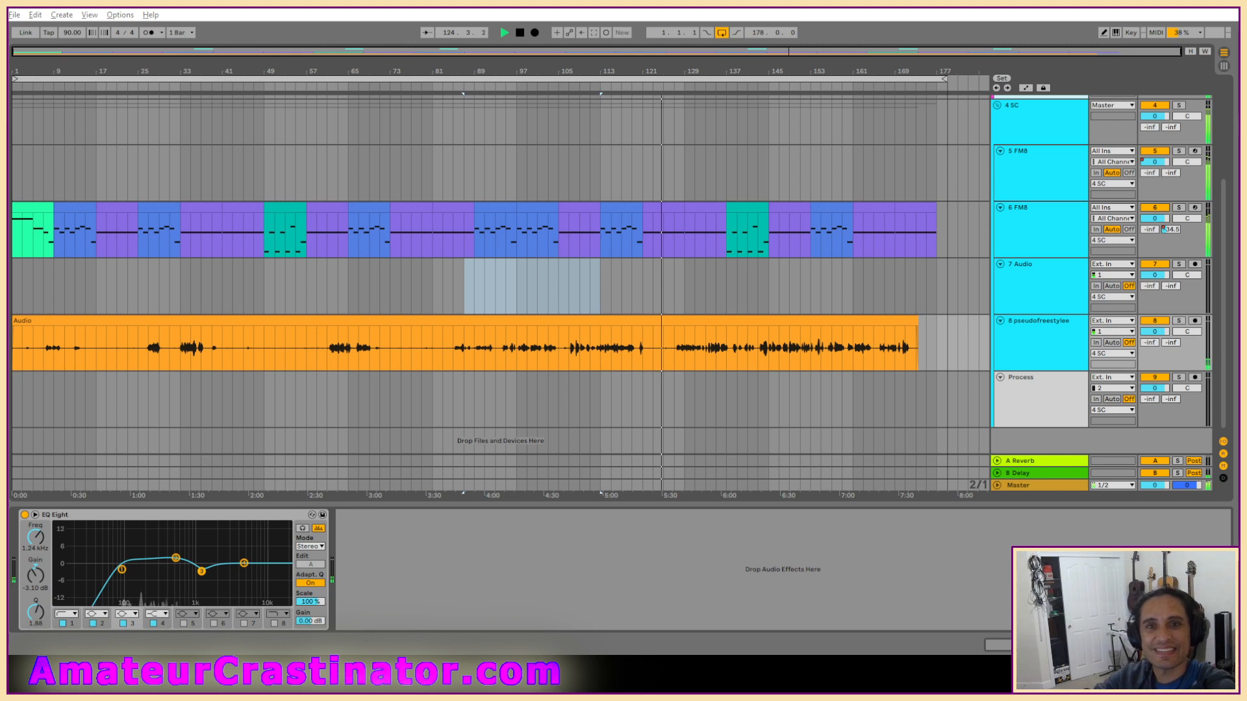
# Step: Add the LOADES de-esser and TDR Nova to the pseudofreestylee track, placing both ahead of EQ Eight
pyautogui.hotkey('ctrl', 'z')
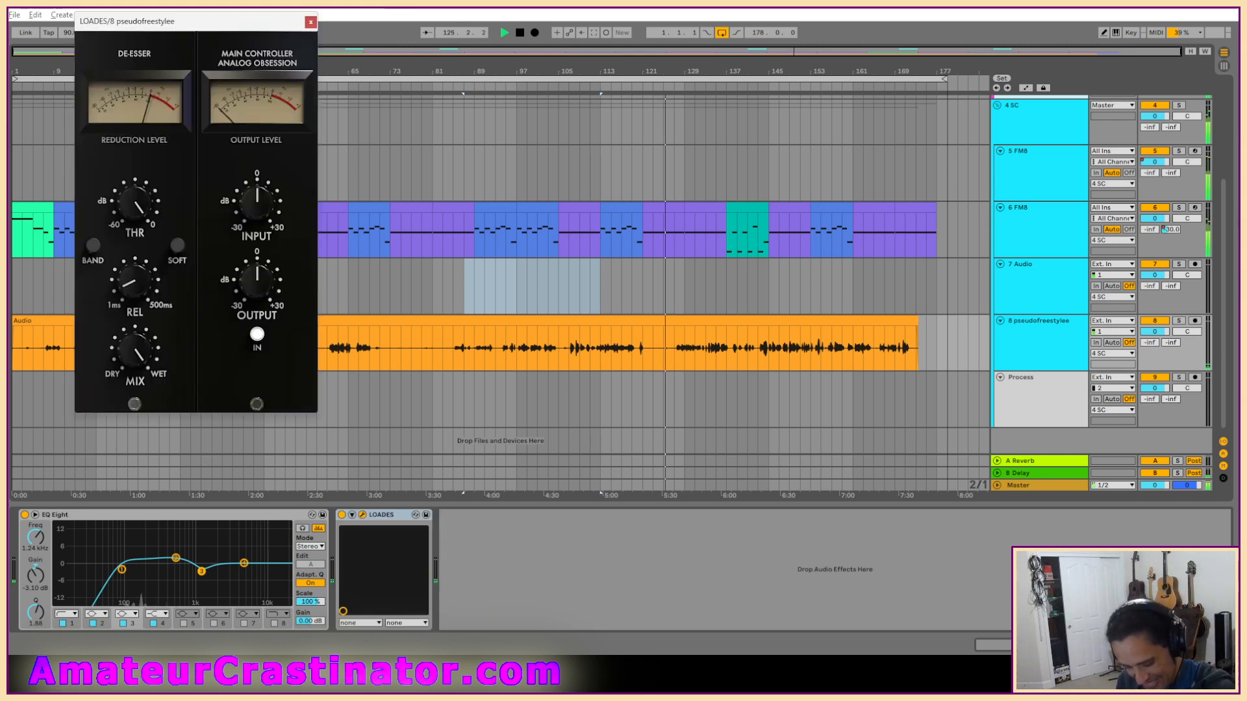
pyautogui.hotkey('ctrl', 'z')
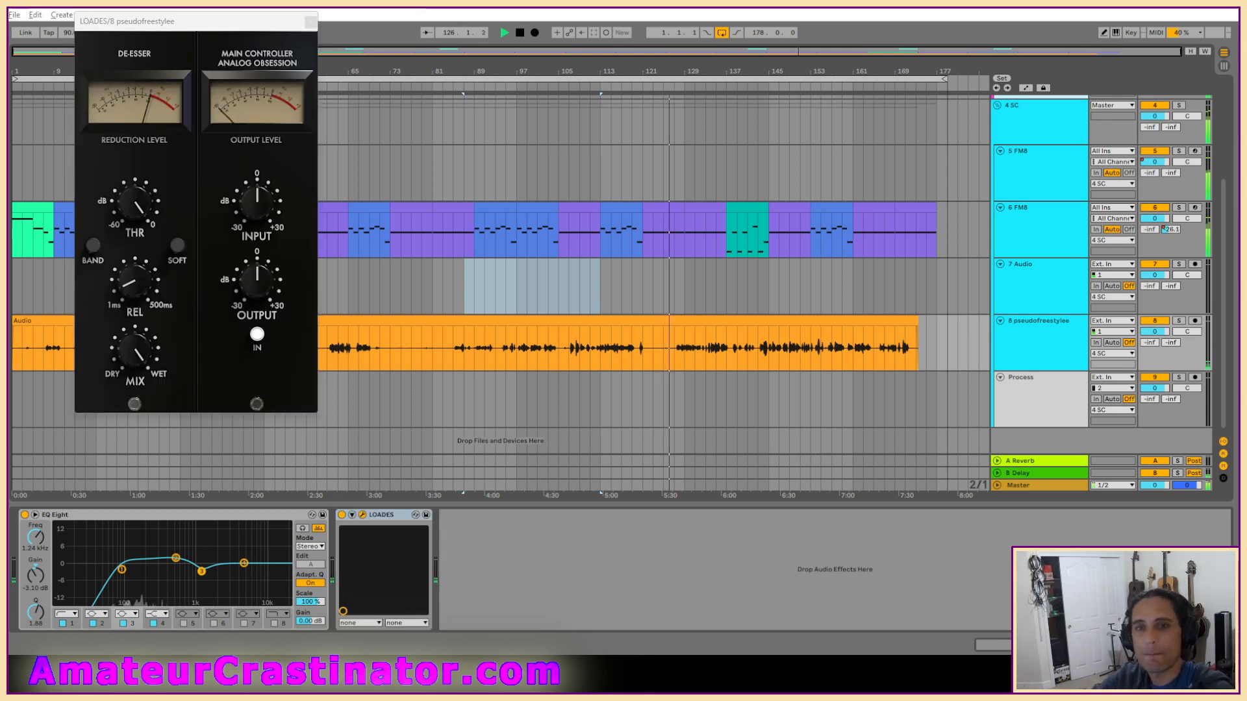
pyautogui.moveTo(395, 516); pyautogui.dragTo(106, 519)
pyautogui.moveTo(509, 518); pyautogui.dragTo(161, 522)
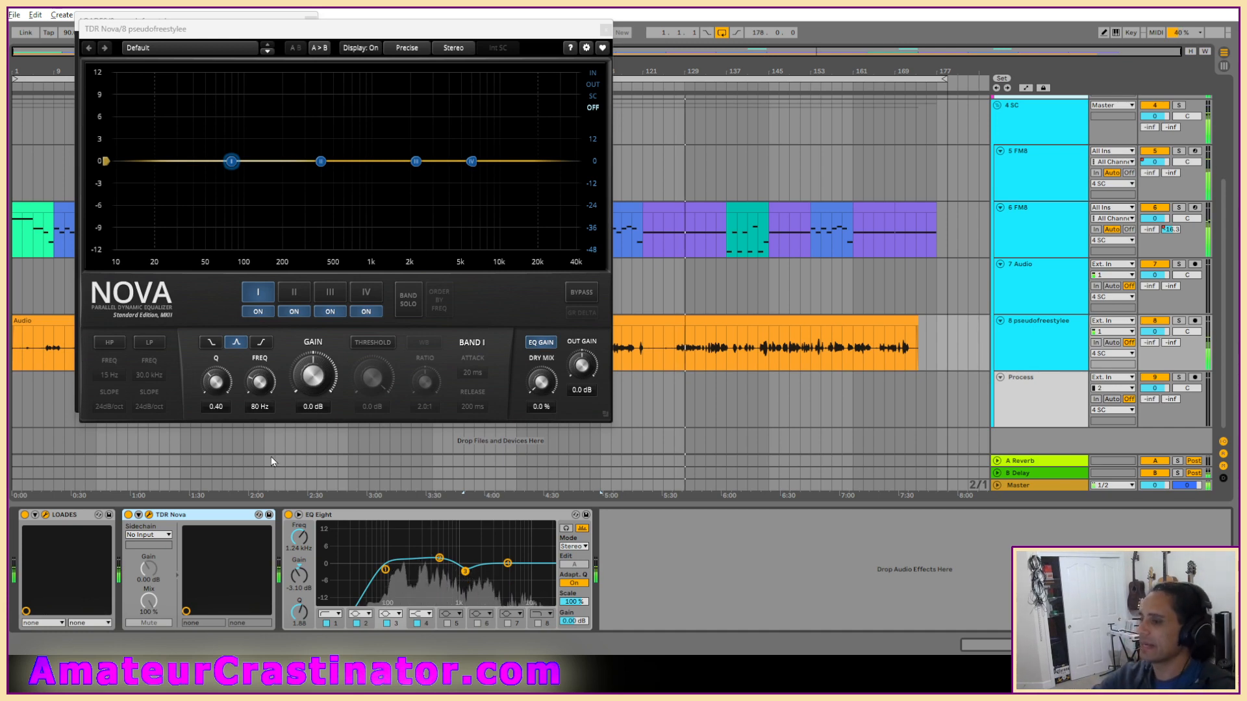
# Step: Arrange the LOADES and TDR Nova plug-in windows side by side so both are fully accessible
pyautogui.click(45, 515)
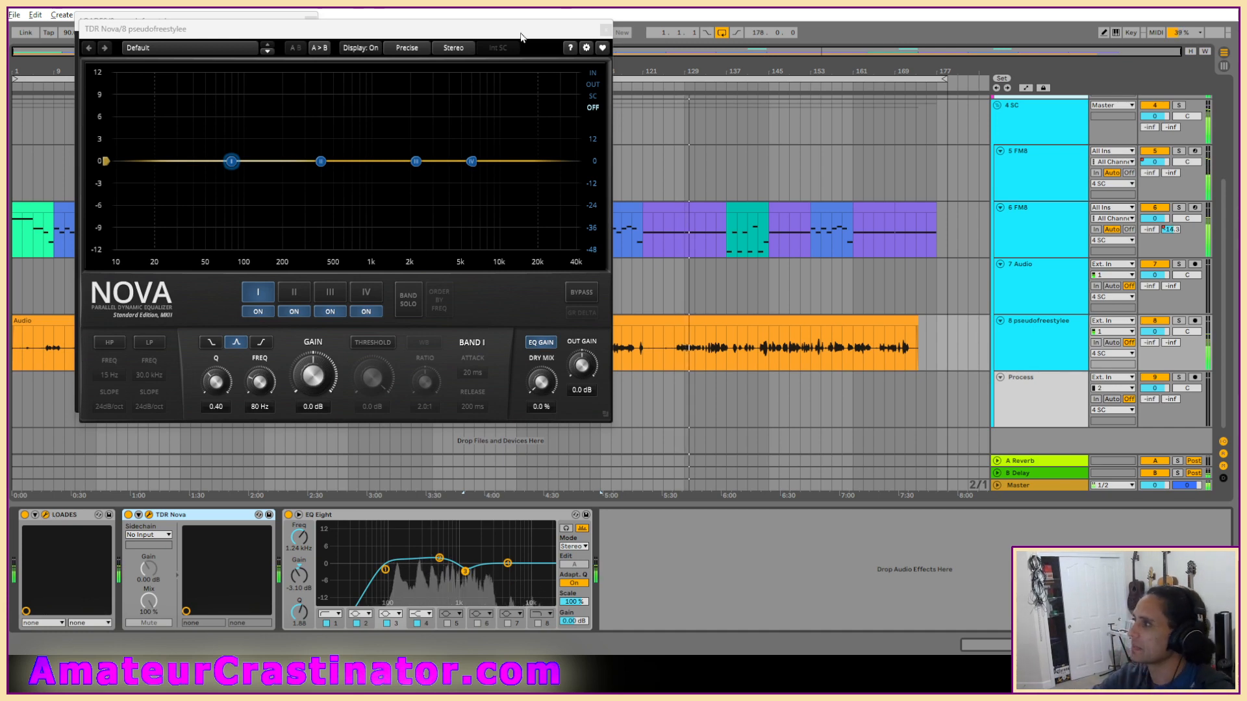
pyautogui.moveTo(523, 36); pyautogui.dragTo(1038, 55)
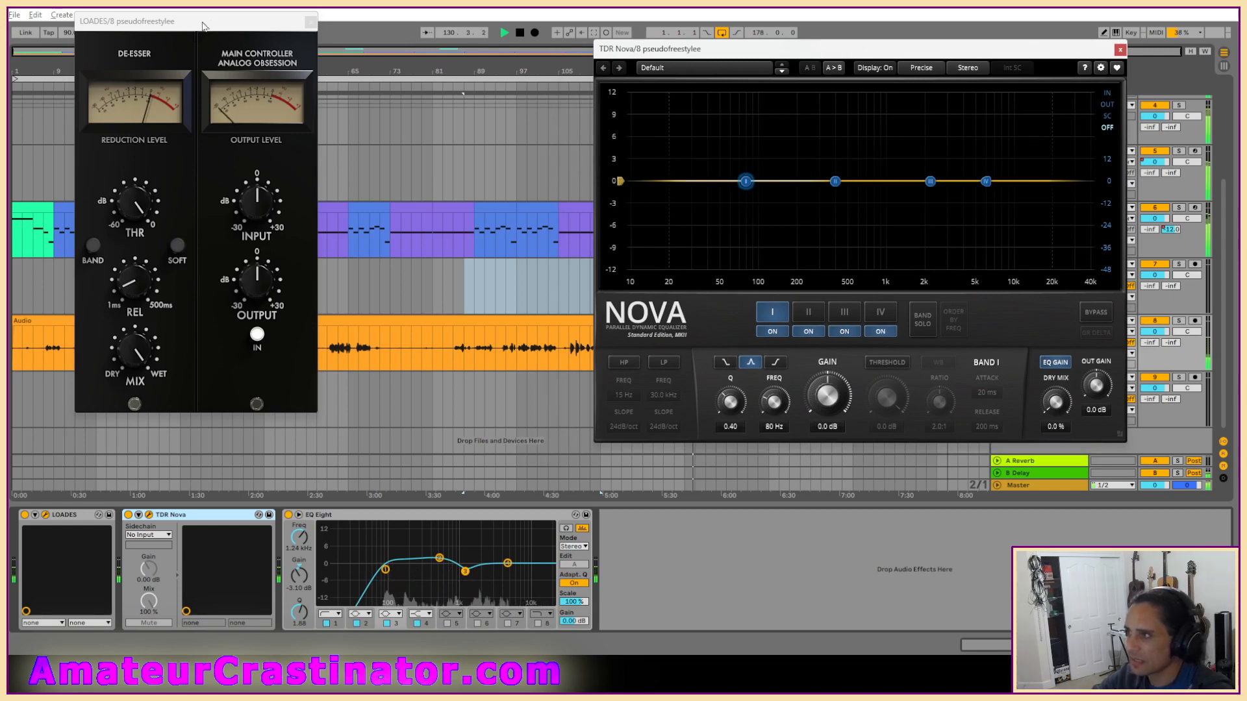
pyautogui.moveTo(204, 26); pyautogui.dragTo(423, 81)
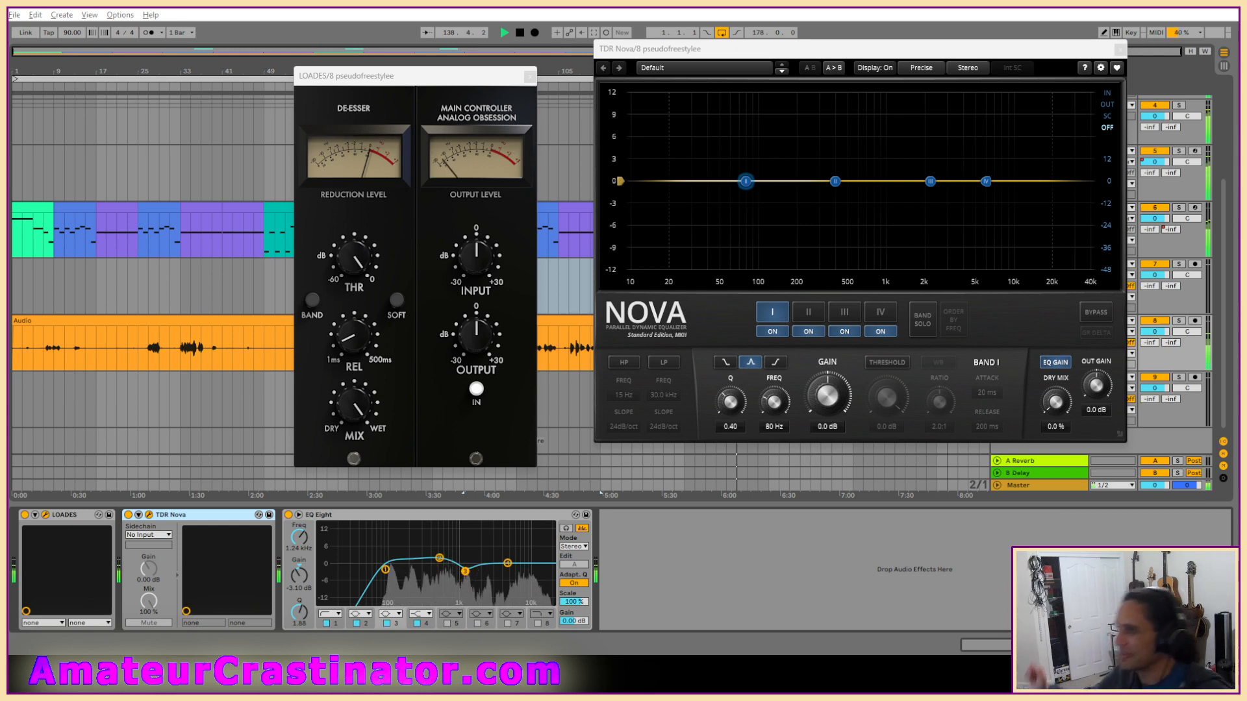
# Step: Lower the LOADES de-esser threshold to slightly above -24 dB
pyautogui.moveTo(373, 263)
pyautogui.scroll(-9, 371, 265)
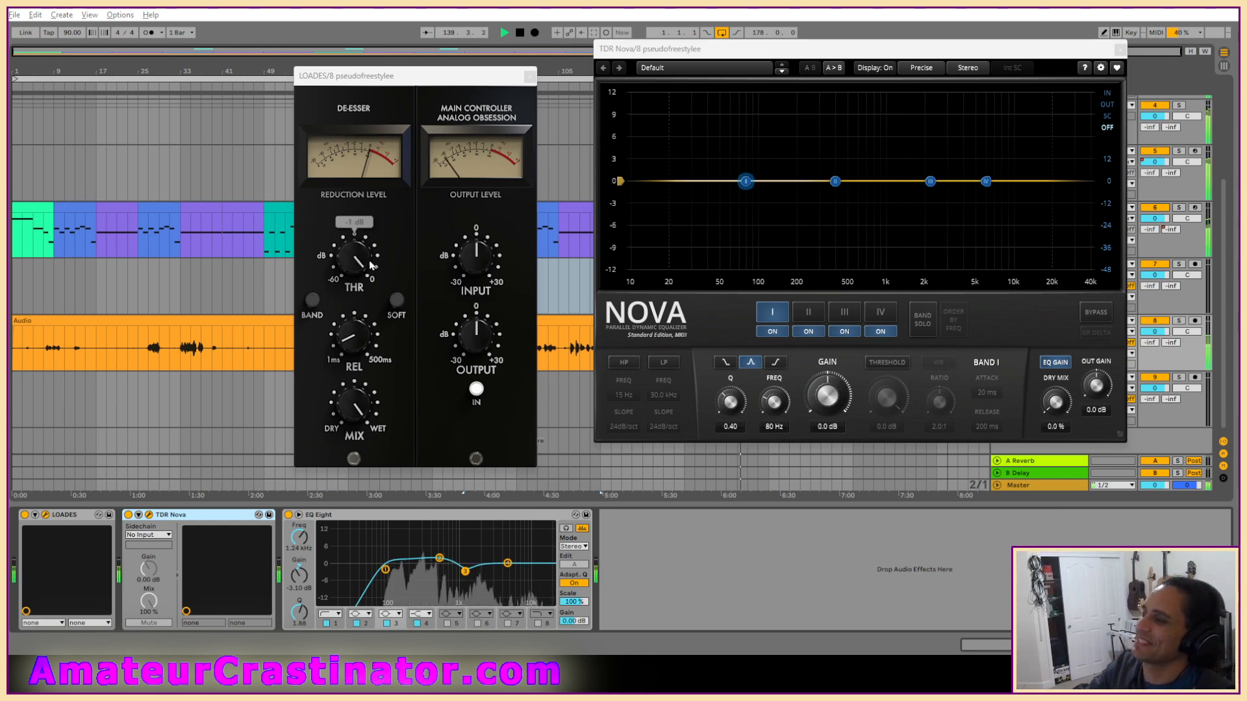
pyautogui.scroll(-3, 355, 263)
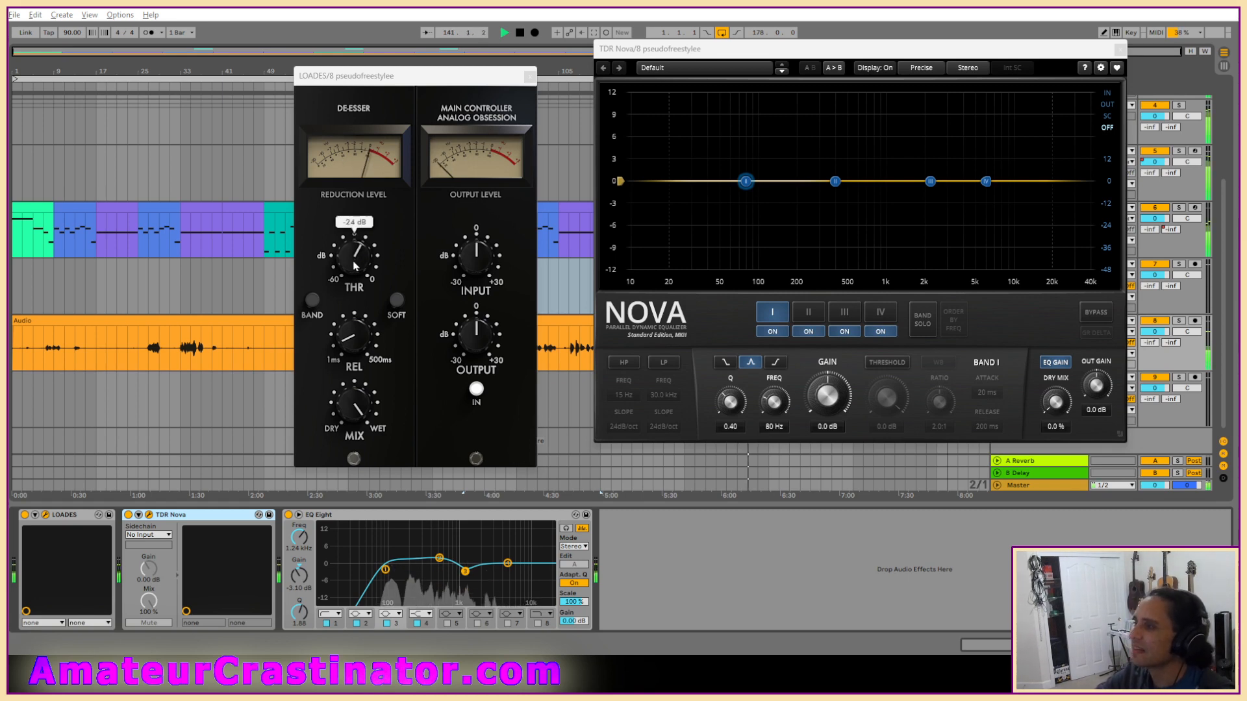
pyautogui.scroll(2, 355, 263)
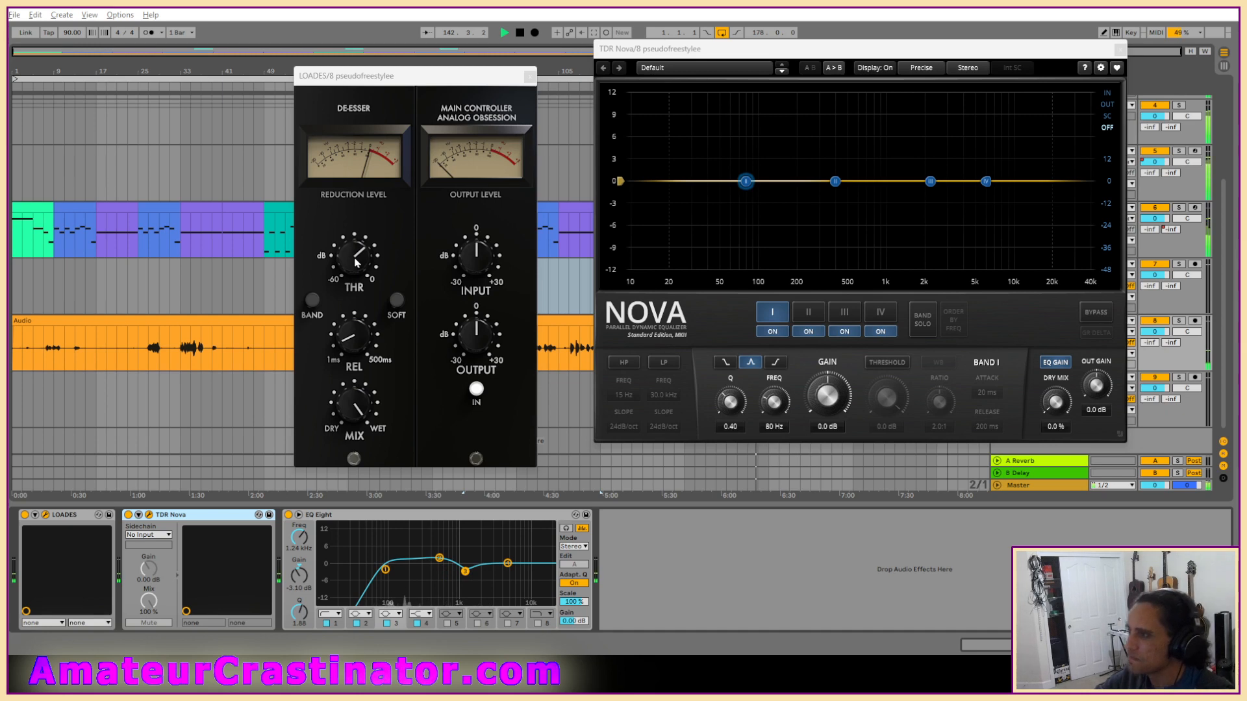
pyautogui.scroll(1, 355, 264)
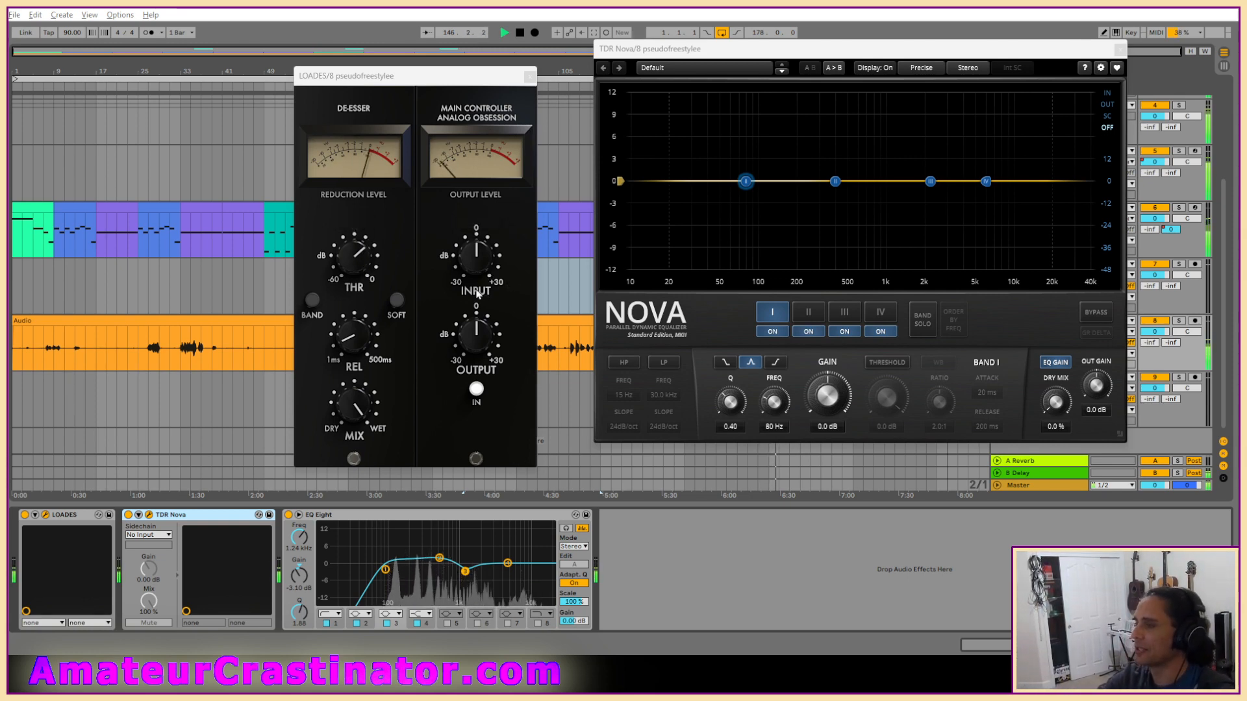
pyautogui.moveTo(468, 323)
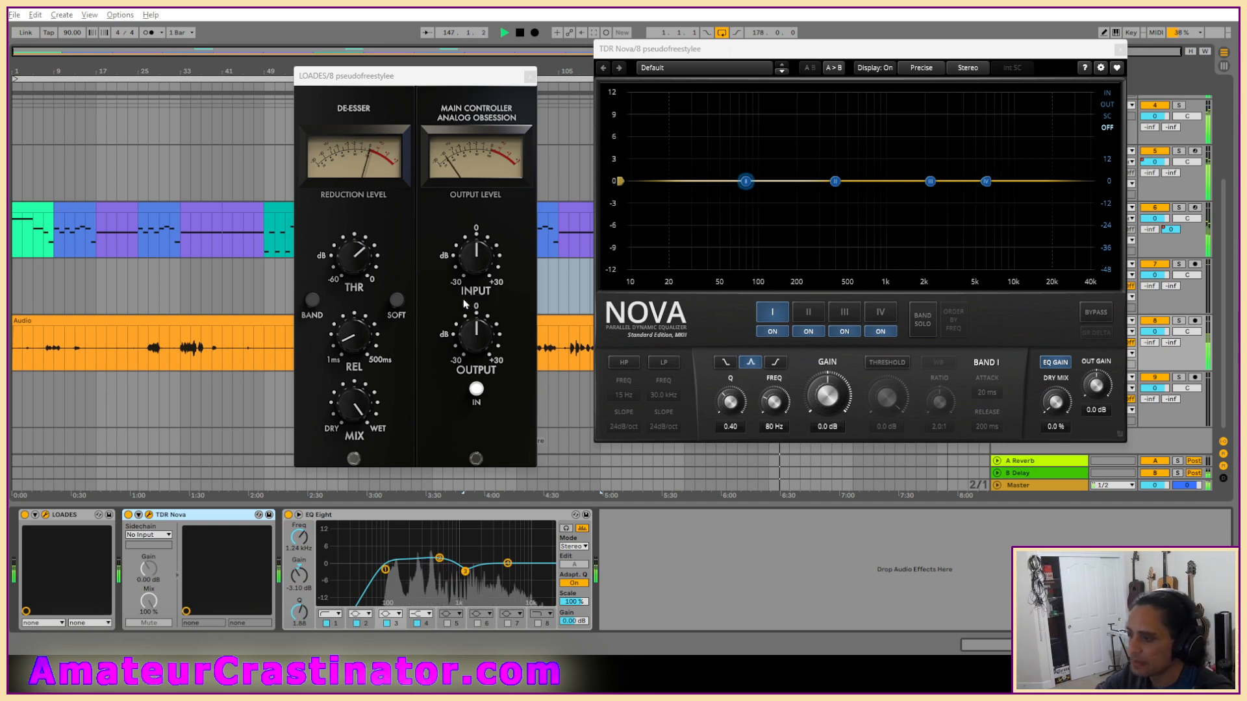
pyautogui.moveTo(475, 252)
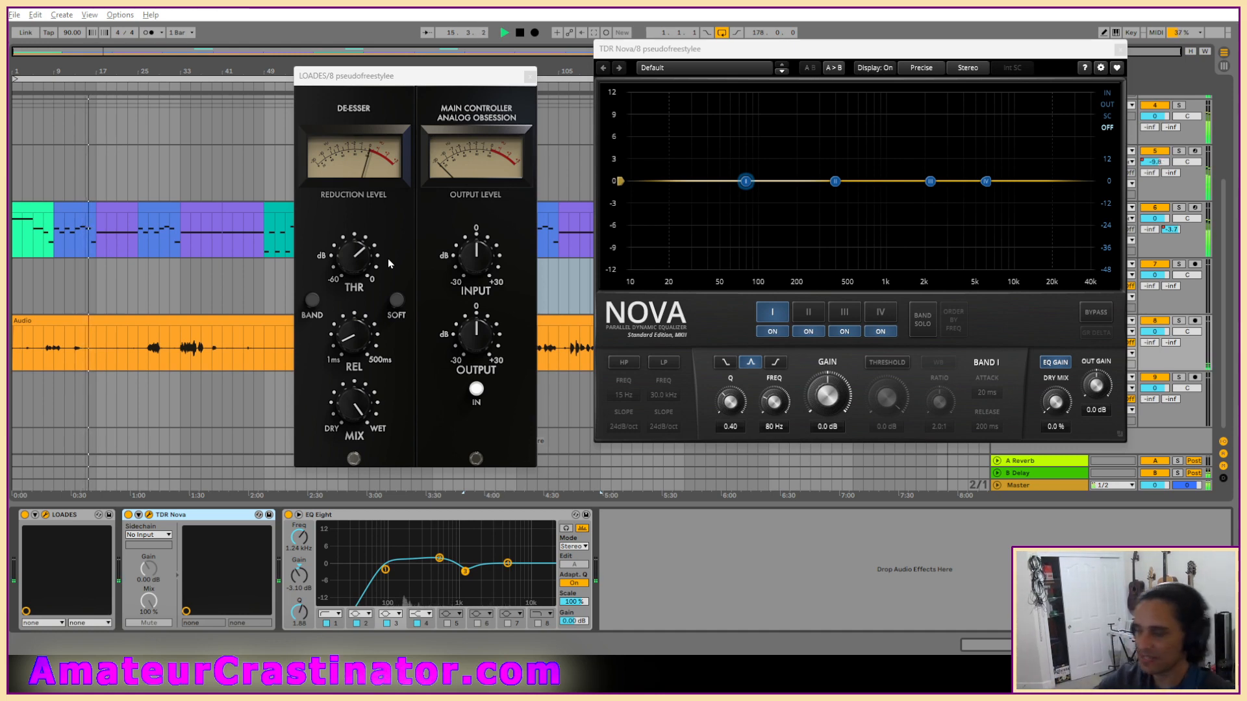
pyautogui.moveTo(355, 305)
pyautogui.moveTo(346, 271)
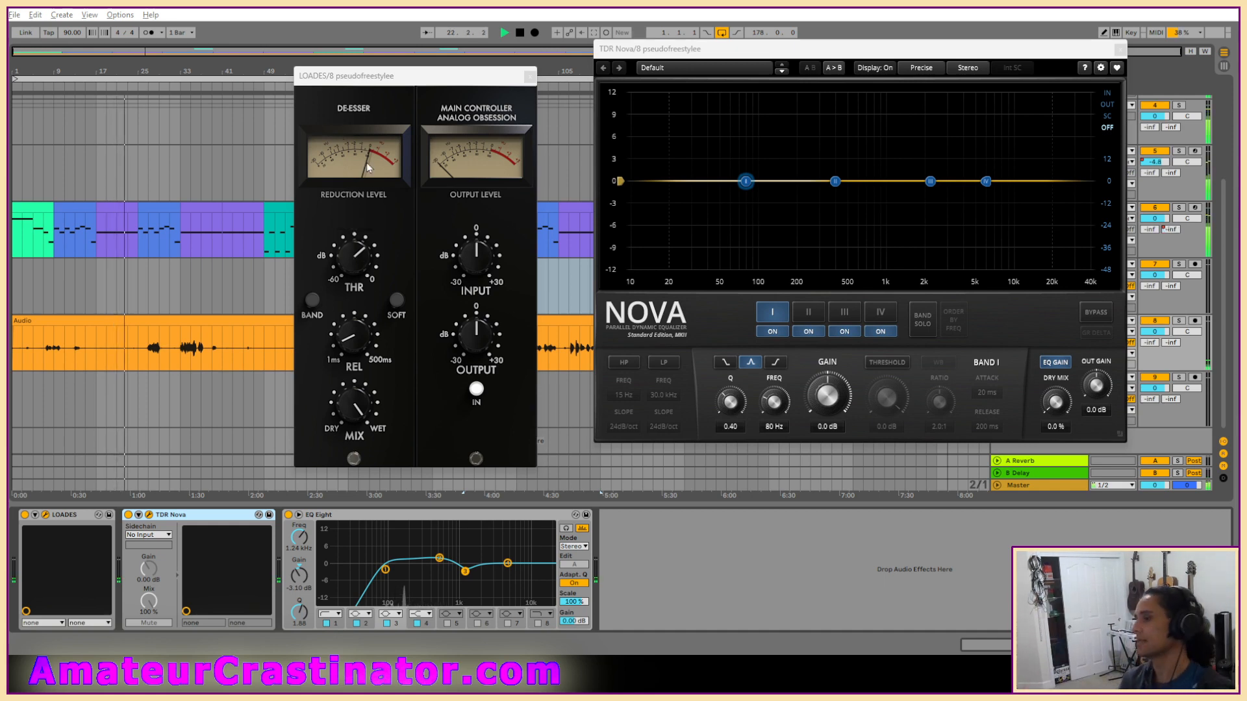
pyautogui.moveTo(359, 341)
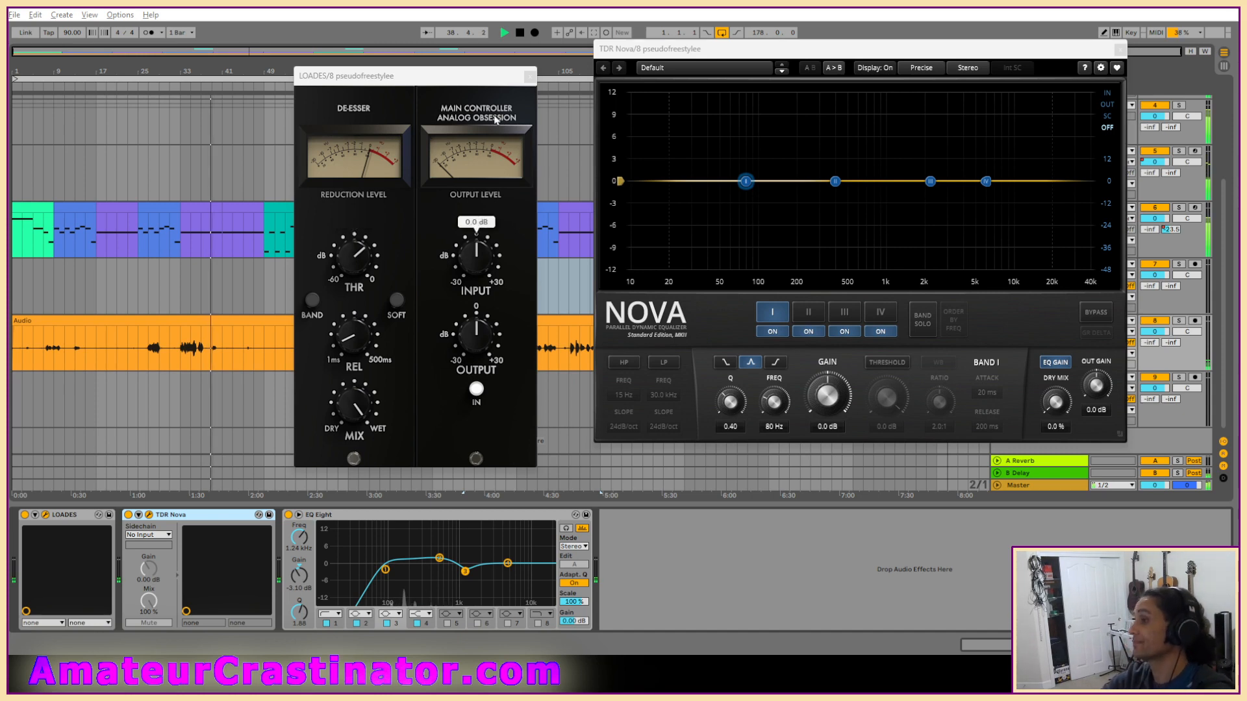
# Step: Close the LOADES window, then move the TDR Nova window into its place with the analyzer showing the input signal
pyautogui.click(530, 76)
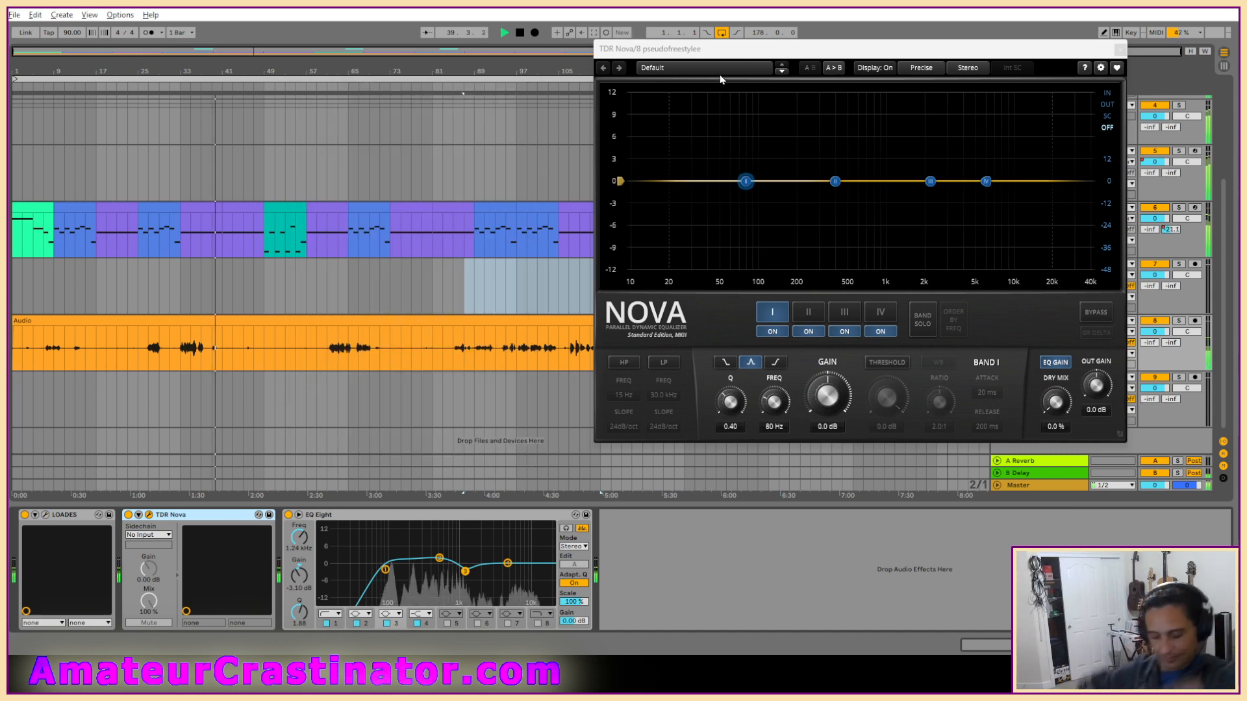
pyautogui.moveTo(822, 53); pyautogui.dragTo(400, 78)
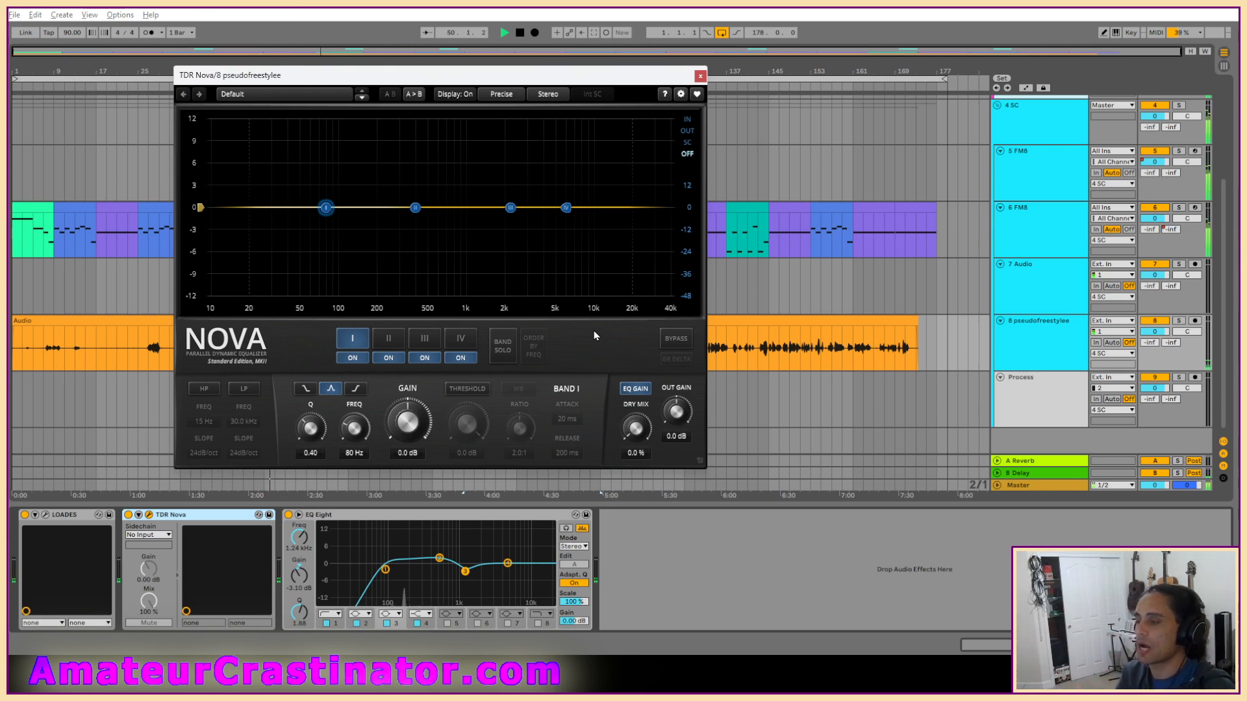
pyautogui.click(687, 120)
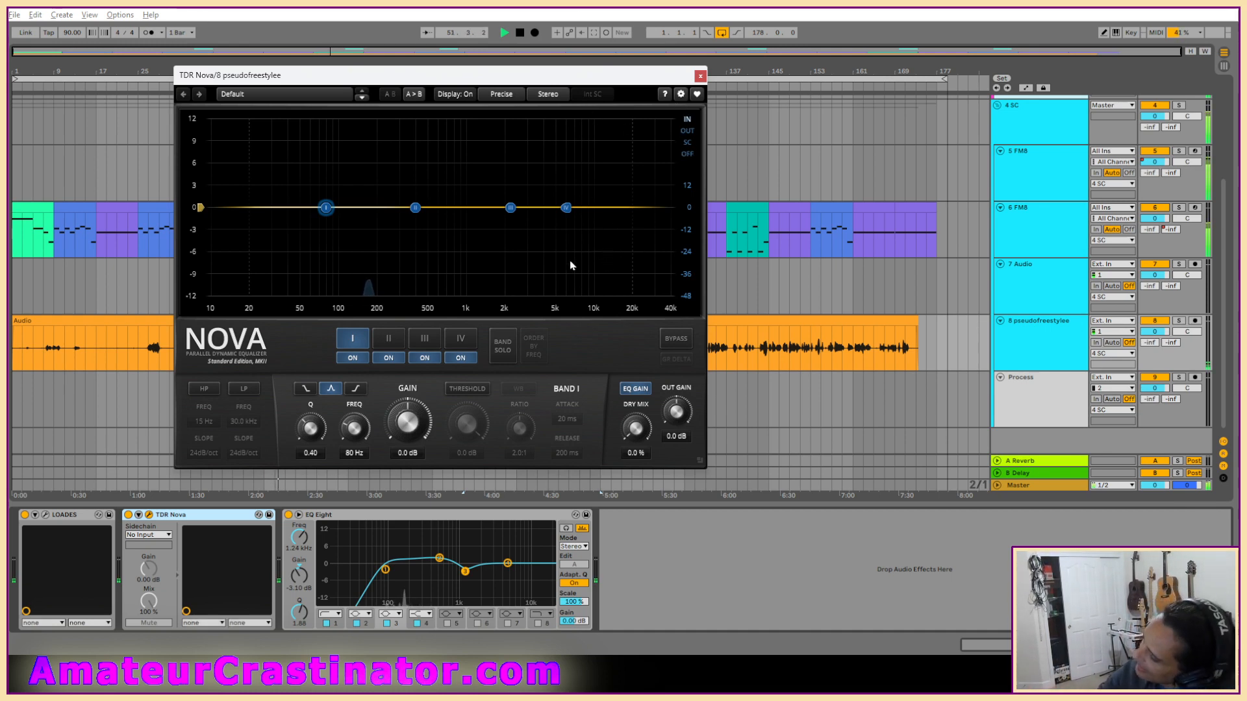
# Step: Enable threshold-based dynamic processing on band III of TDR Nova
pyautogui.click(425, 340)
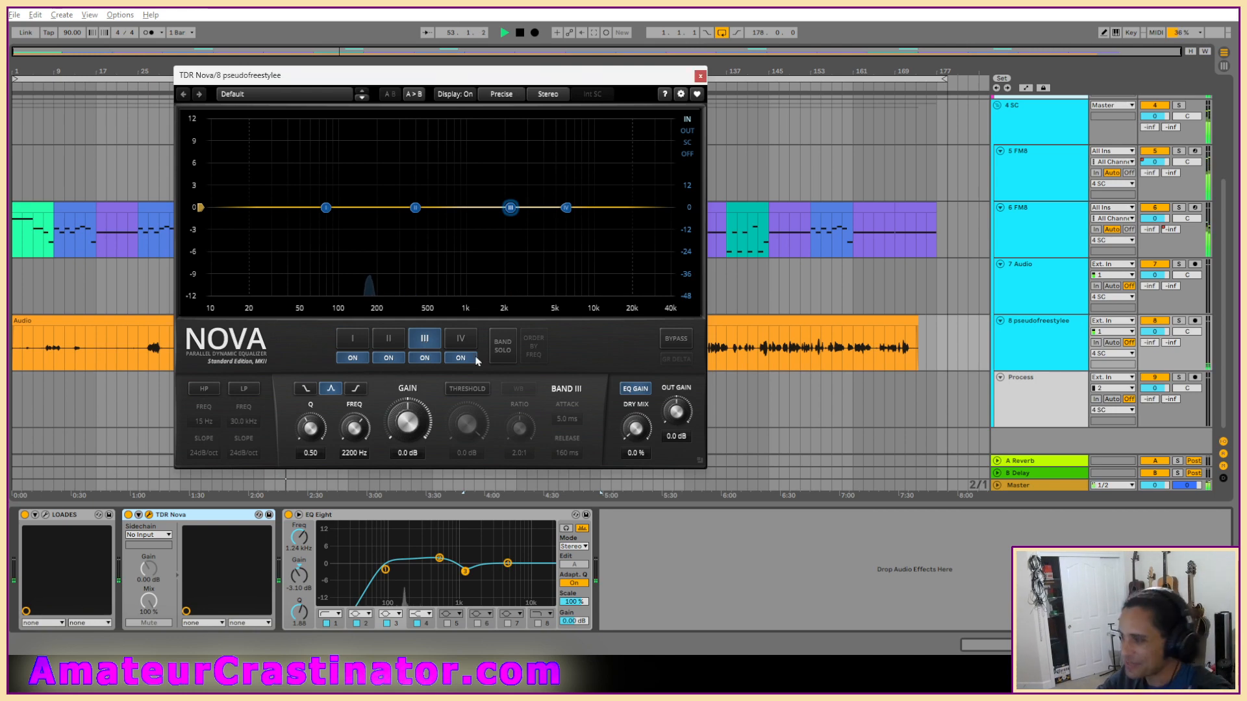
pyautogui.click(577, 340)
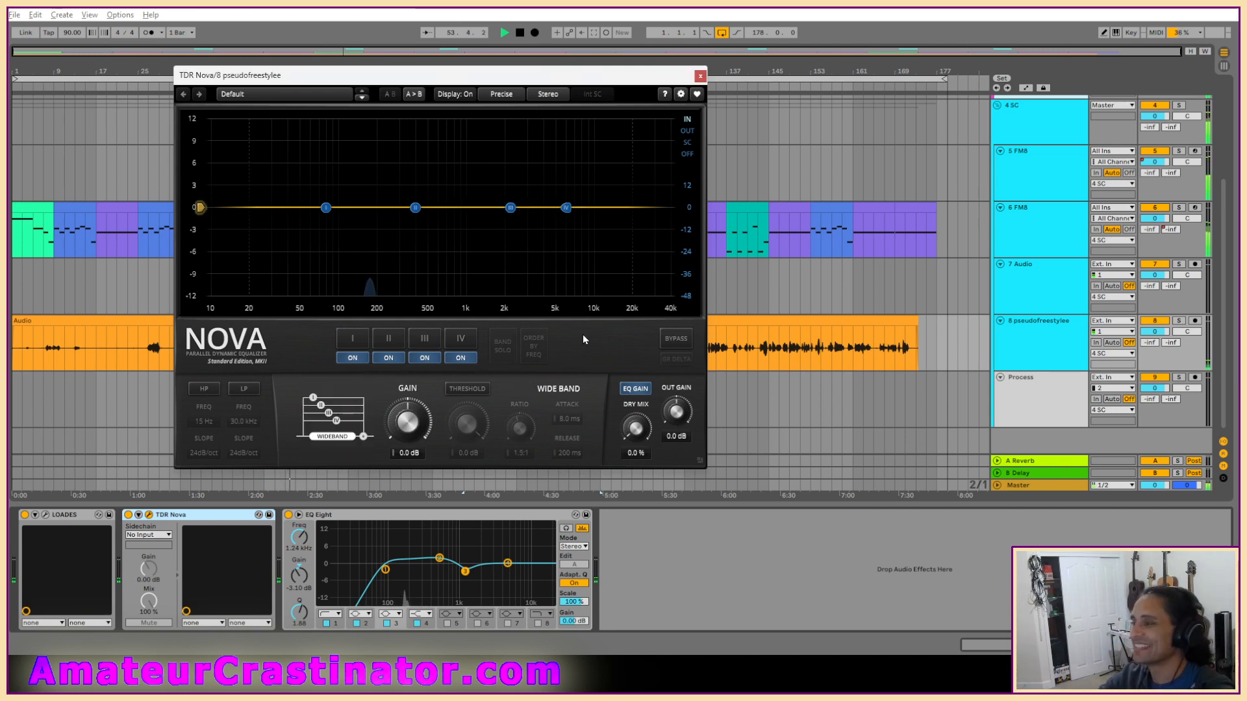
pyautogui.click(425, 338)
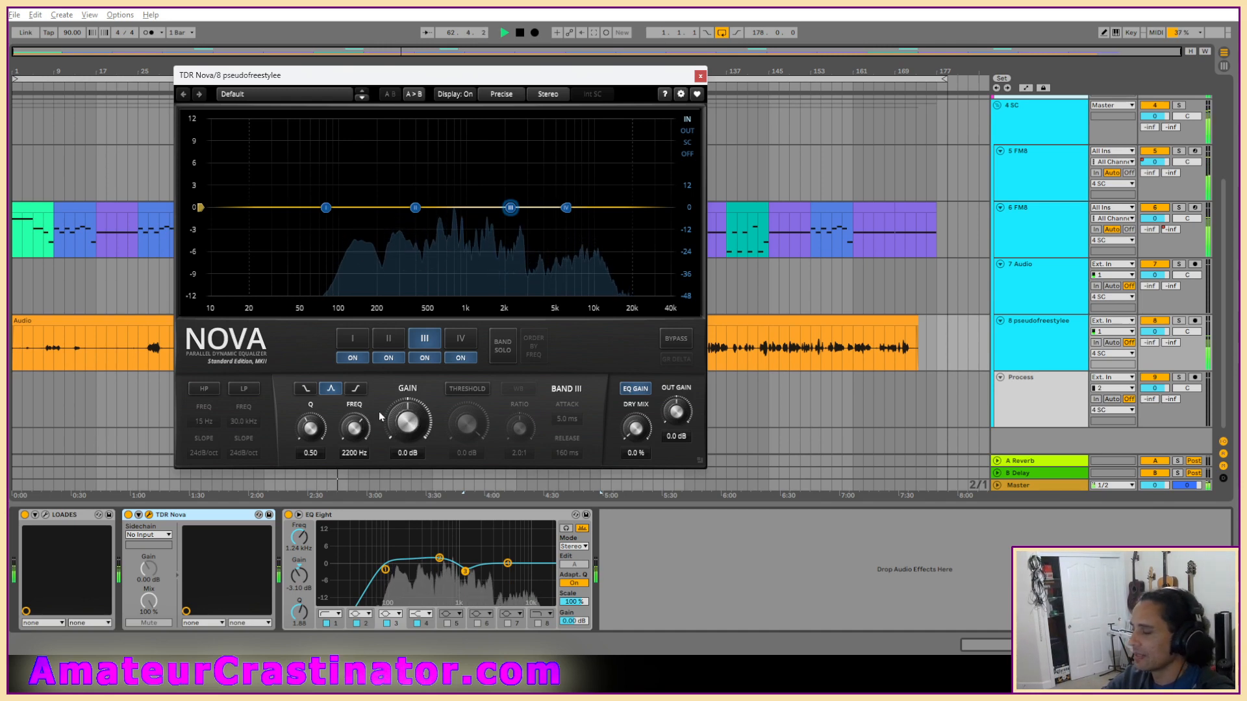
pyautogui.click(462, 392)
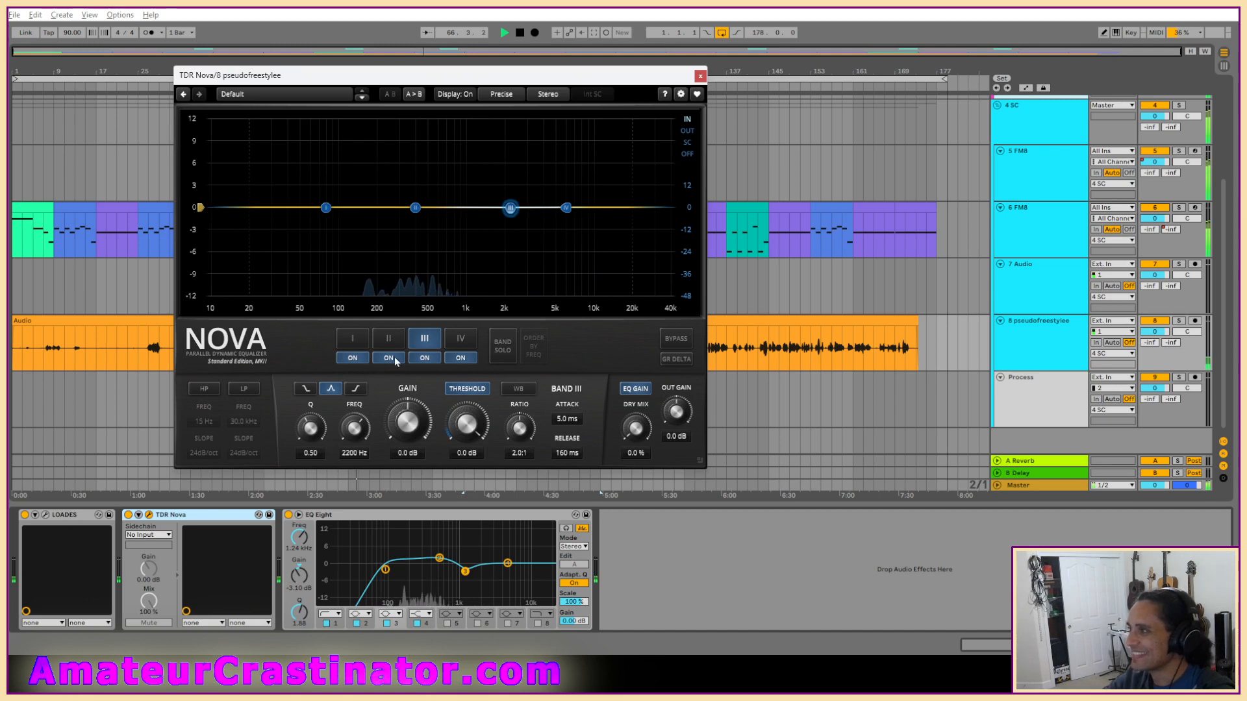
pyautogui.doubleClick(354, 452)
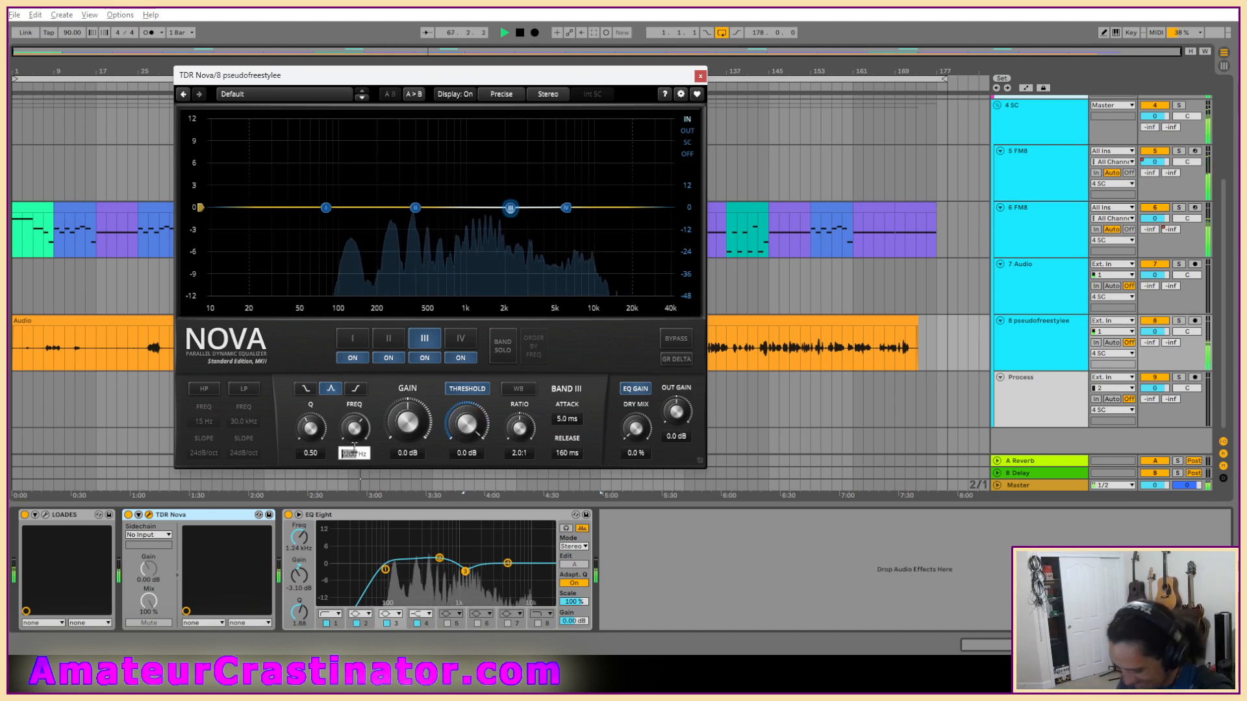
pyautogui.write('600')
pyautogui.press('Return')
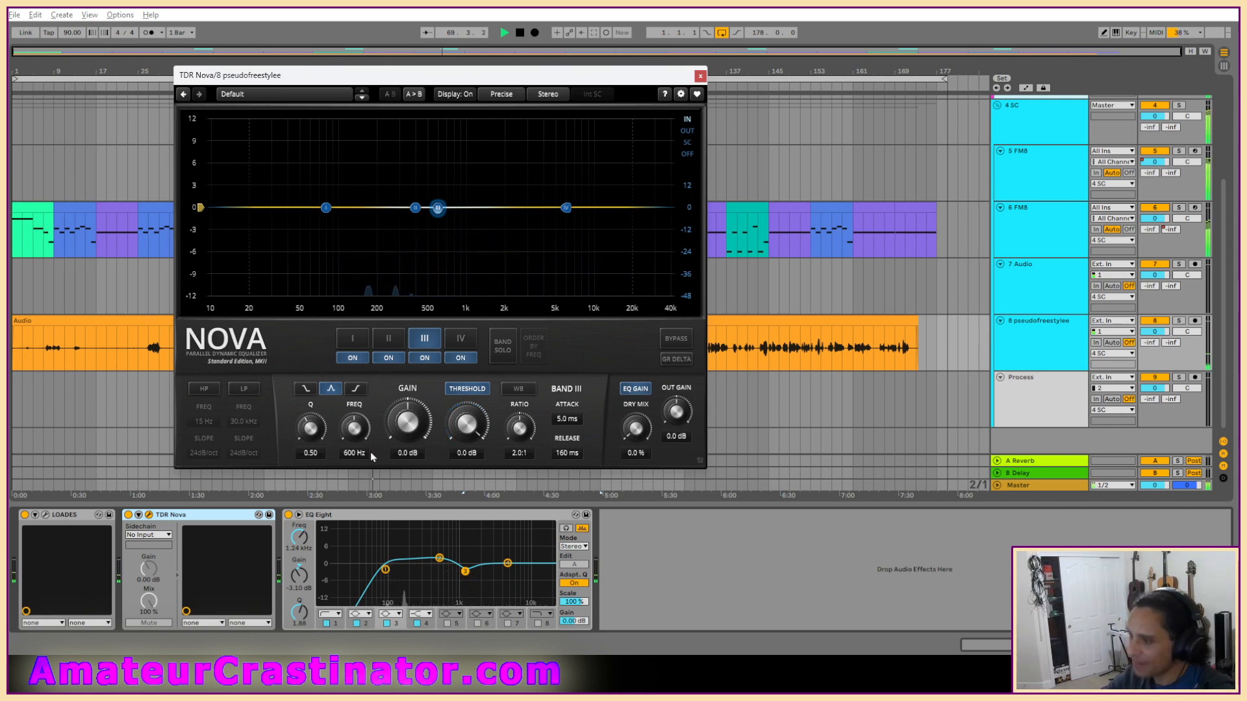
pyautogui.moveTo(349, 455); pyautogui.dragTo(349, 462)
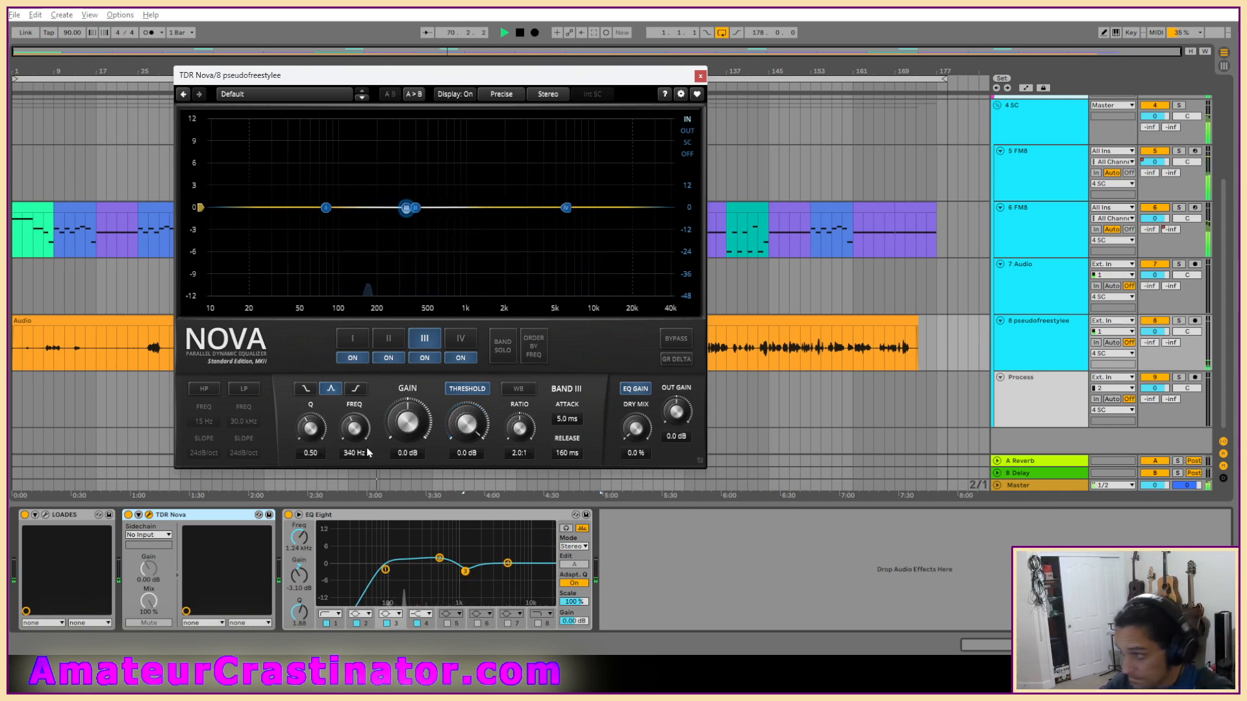
# Step: Set the frequency of TDR Nova's band III to 6 kHz
pyautogui.doubleClick(354, 453)
pyautogui.write('6k')
pyautogui.press('Return')
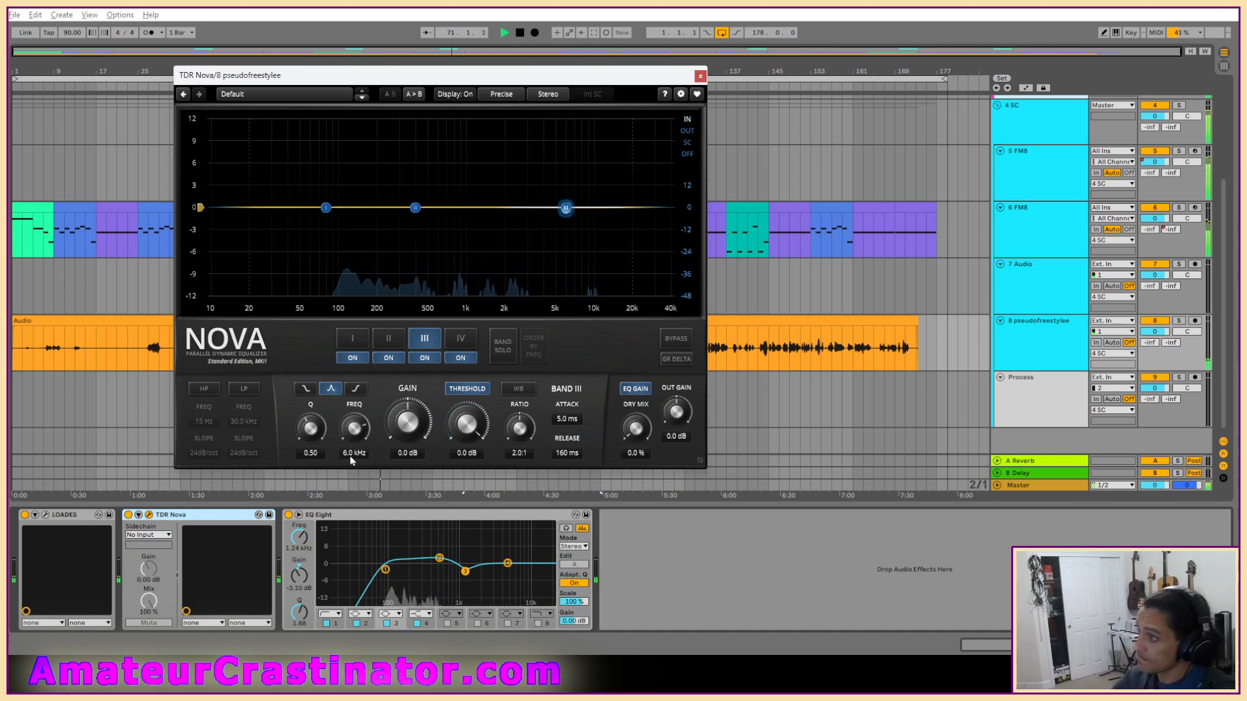
# Step: Set TDR Nova's band IV to 12 kHz and change its shape from high shelf to bell
pyautogui.click(452, 341)
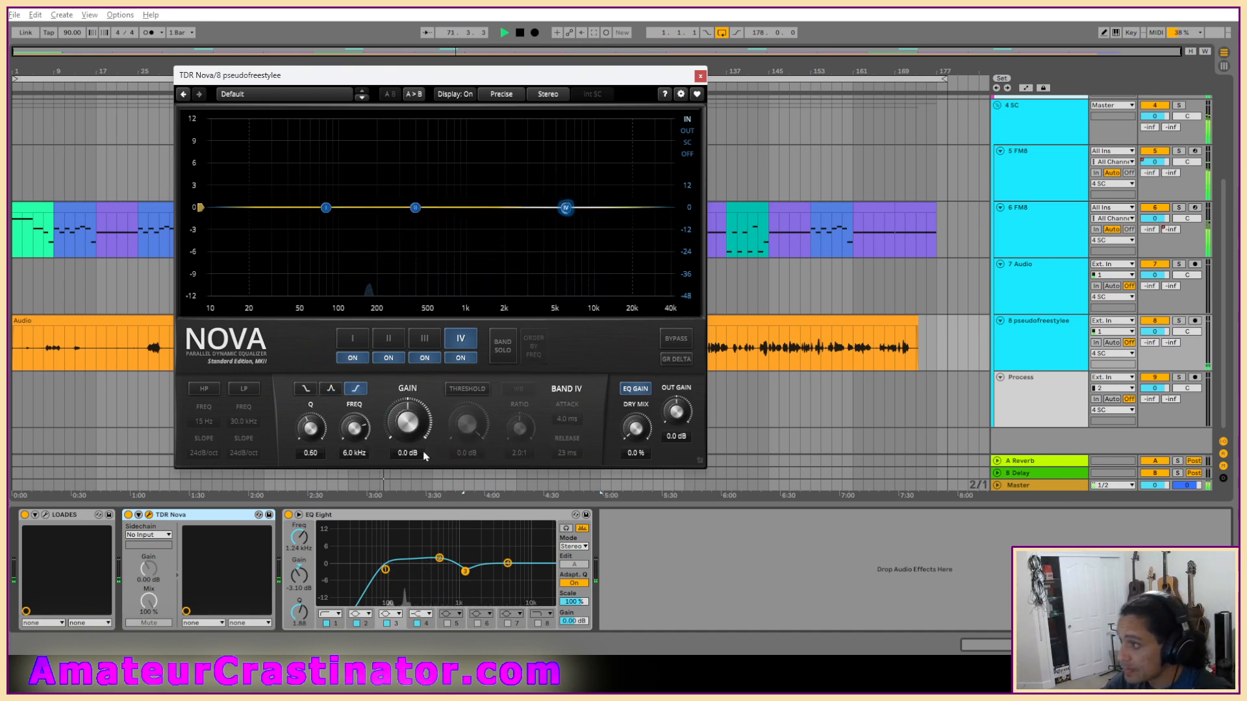
pyautogui.click(347, 455)
pyautogui.write('12000')
pyautogui.press('Return')
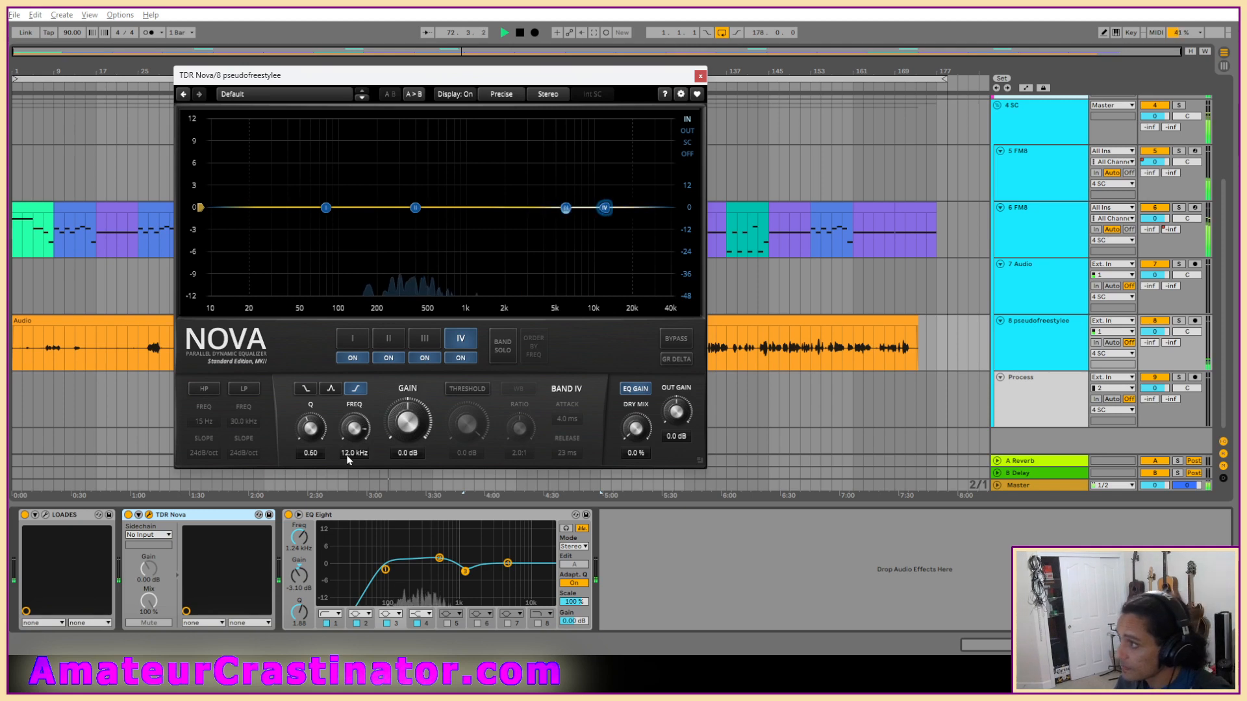
pyautogui.click(329, 391)
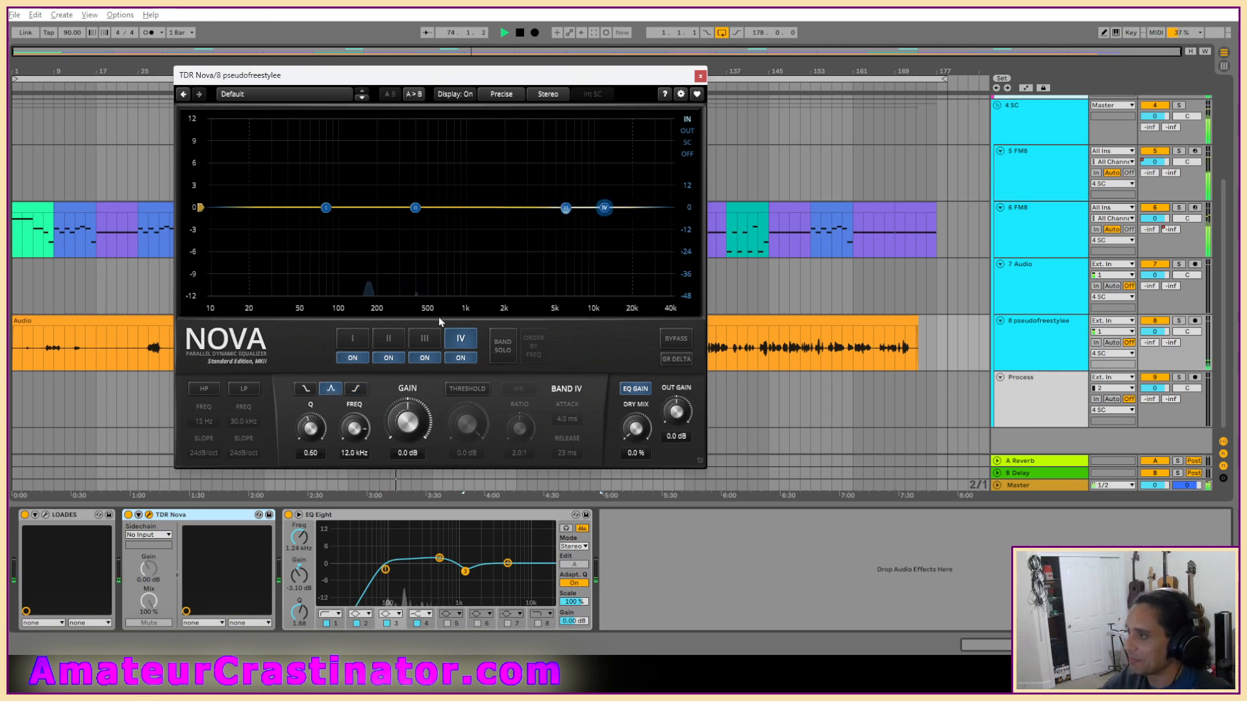
# Step: Set band III's threshold to -32.0 dB and narrow its Q to 5.01
pyautogui.click(424, 337)
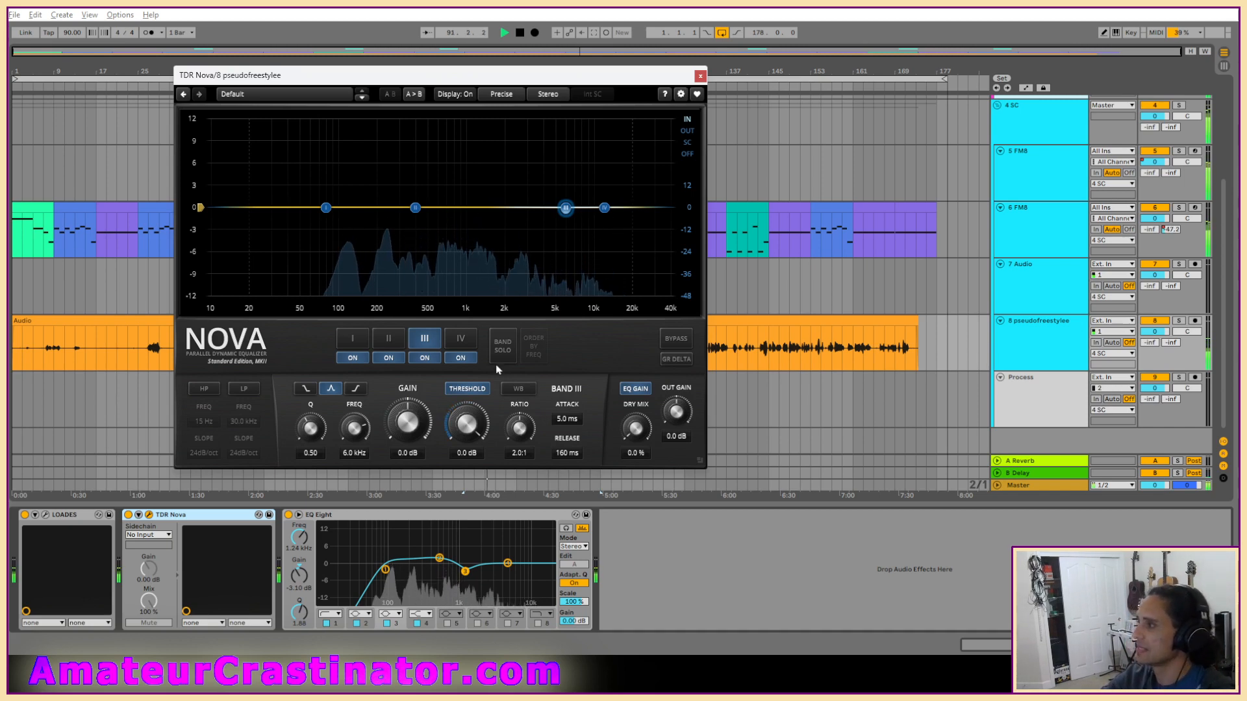
pyautogui.scroll(-8, 475, 430)
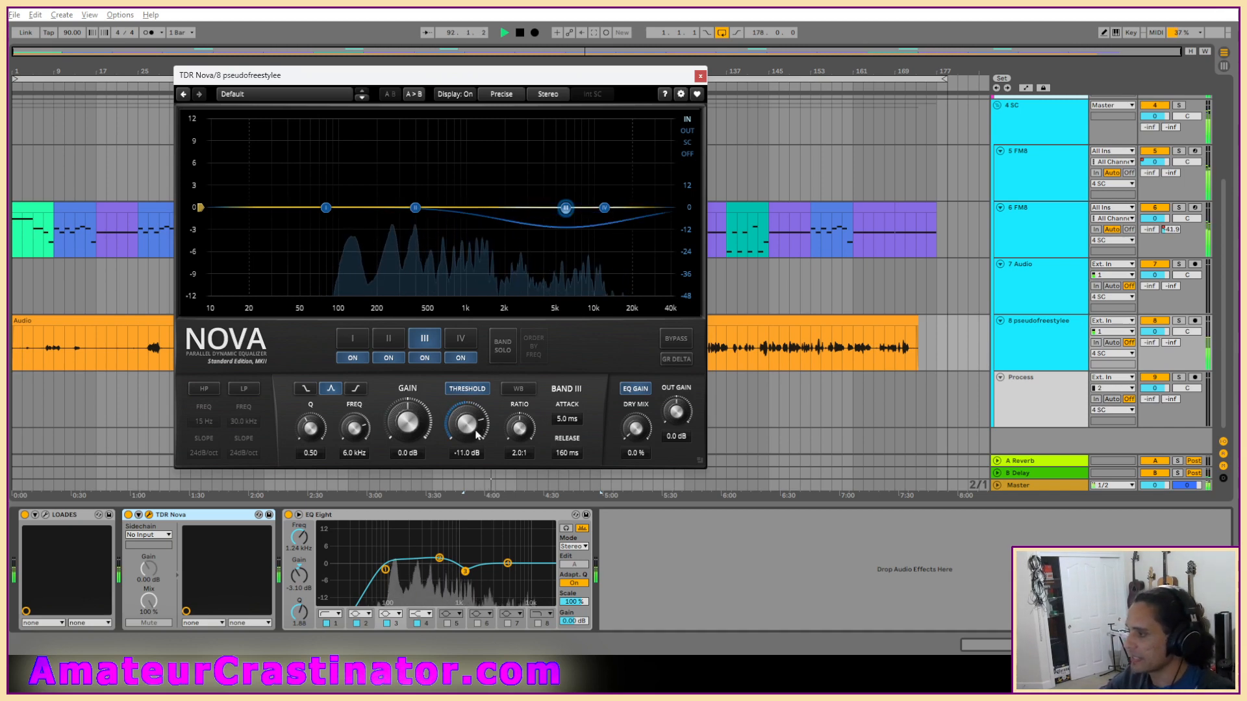
pyautogui.scroll(-7, 473, 431)
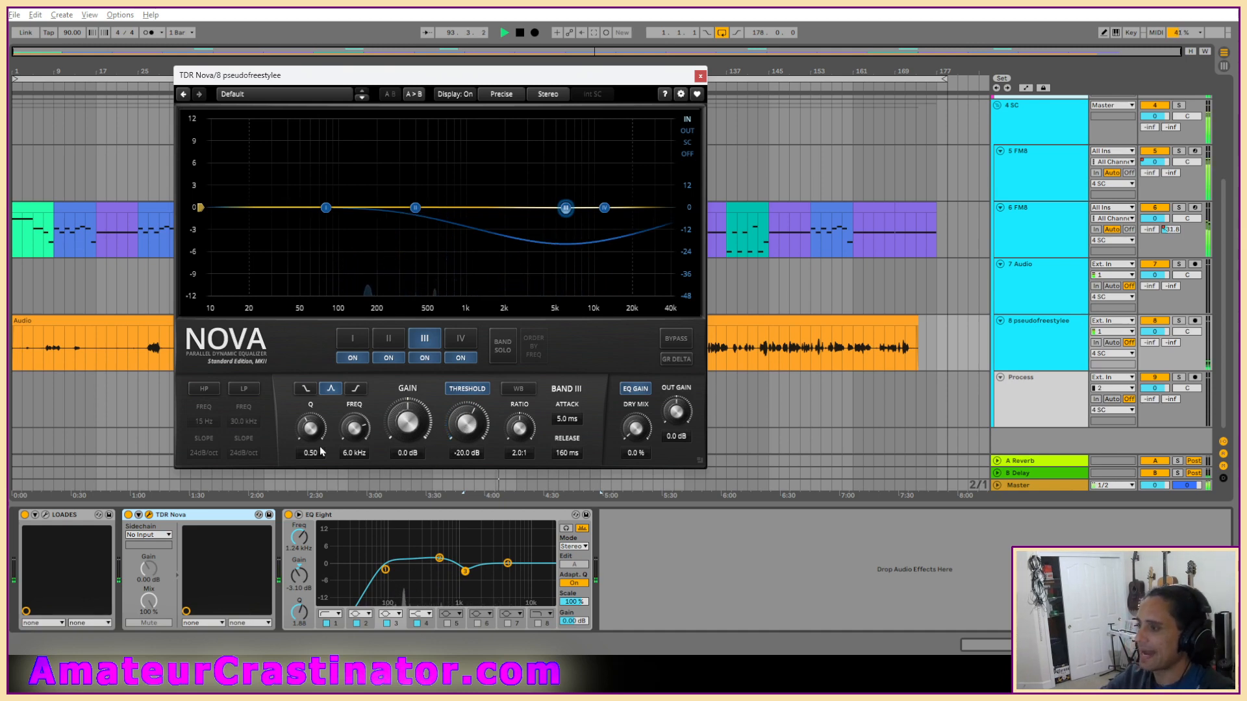
pyautogui.scroll(10, 309, 429)
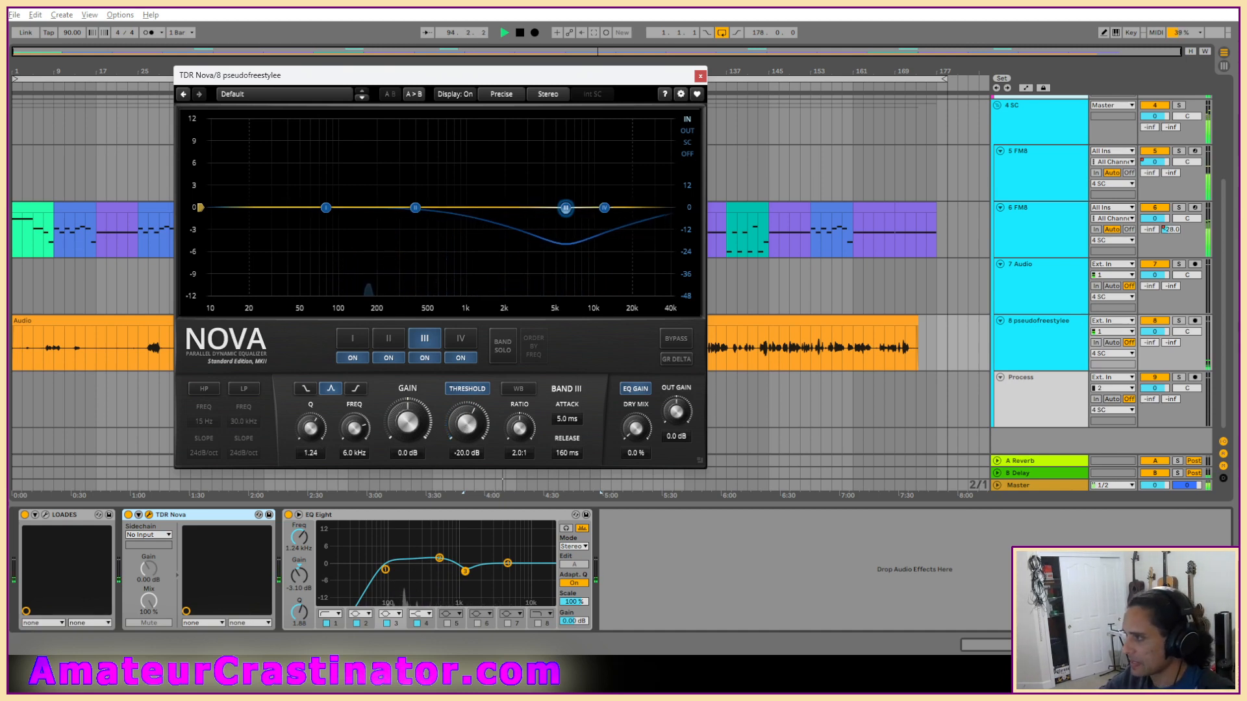
pyautogui.scroll(6, 310, 427)
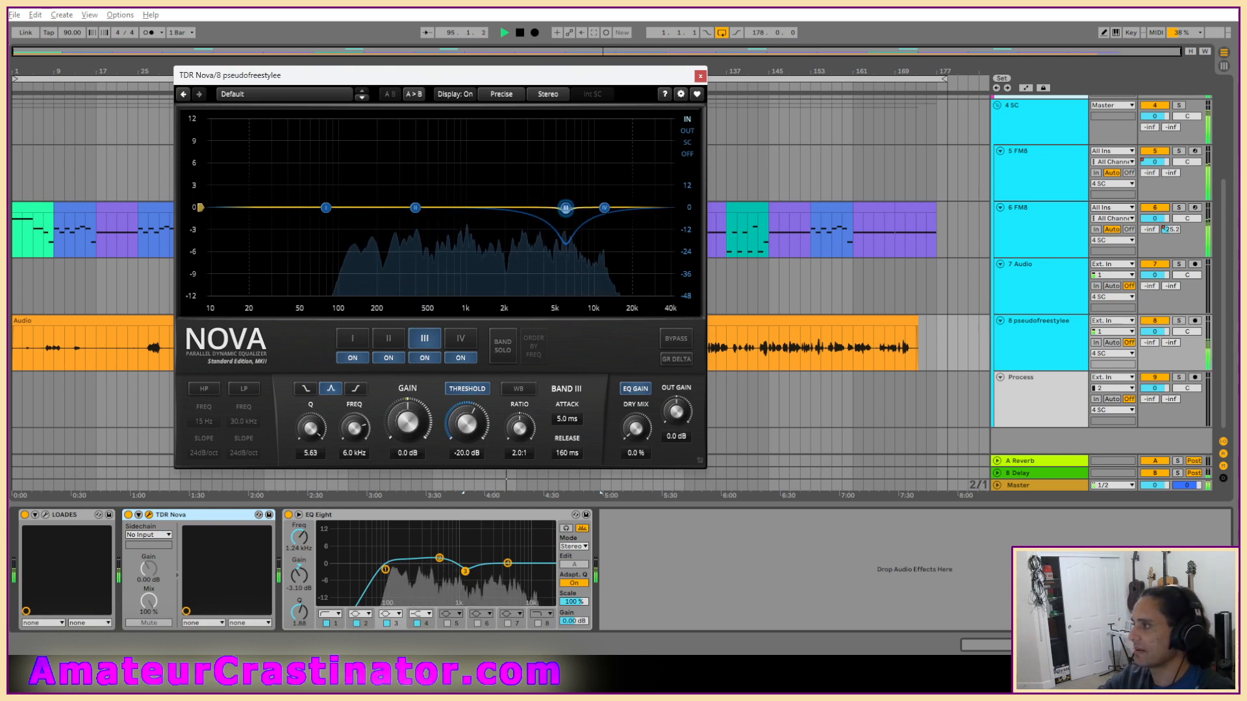
pyautogui.scroll(-3, 310, 427)
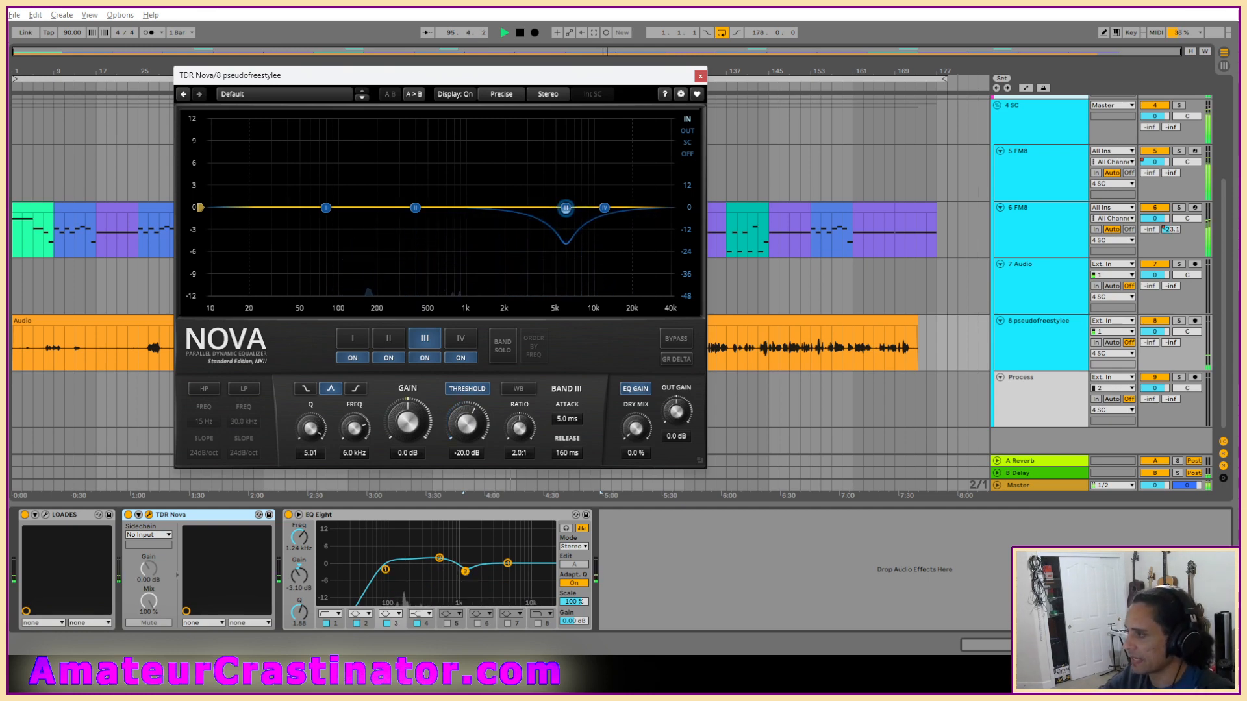
pyautogui.scroll(-8, 466, 426)
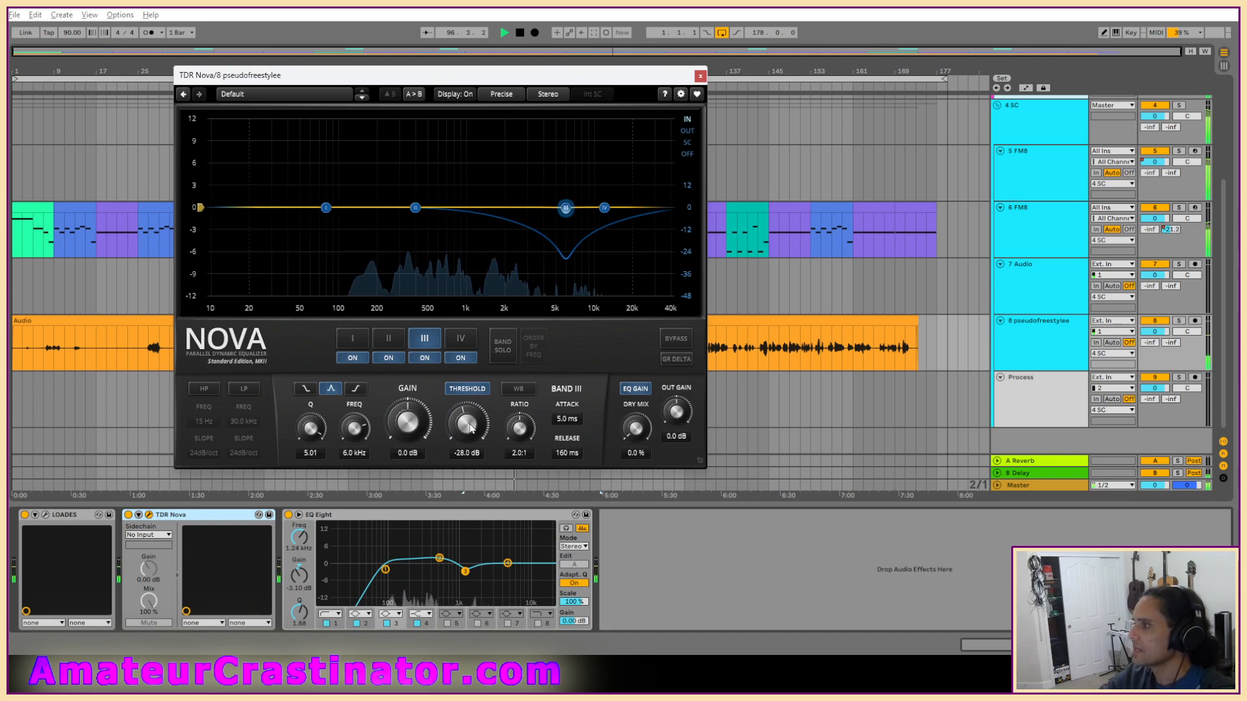
pyautogui.scroll(-4, 467, 425)
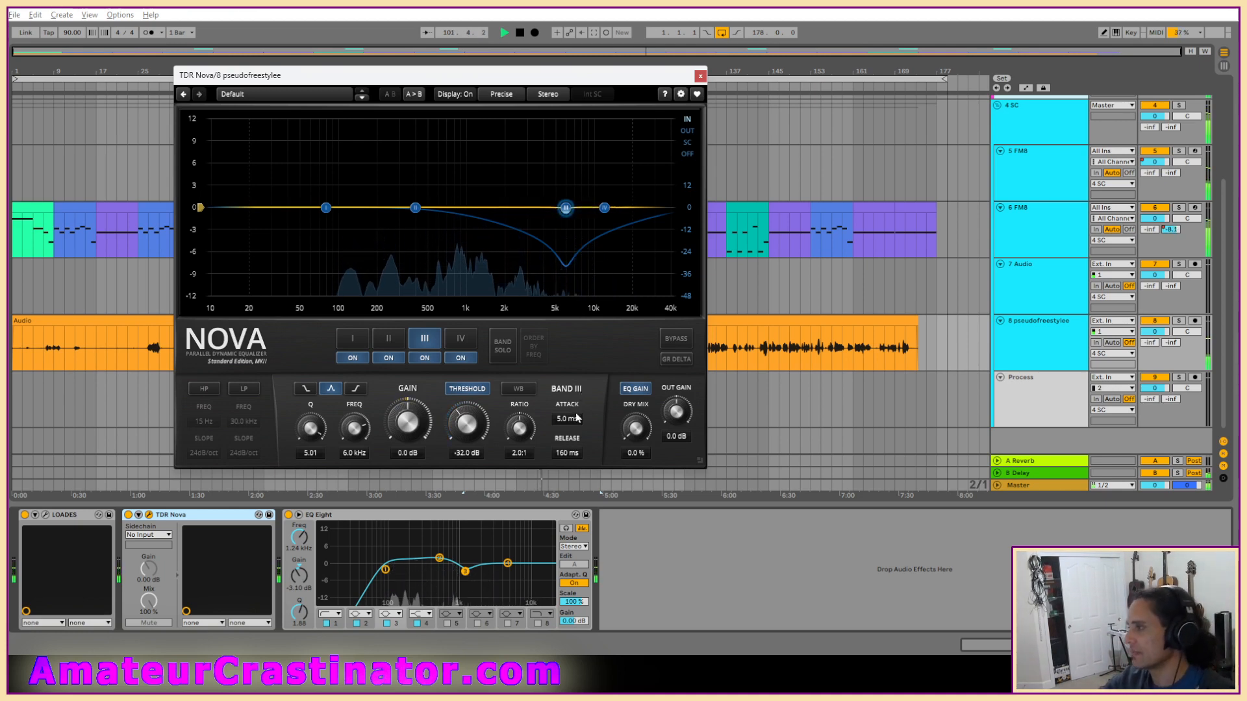
# Step: Enable dynamic processing on band IV with a threshold of -32.2 dB and a Q of 6.00
pyautogui.click(460, 339)
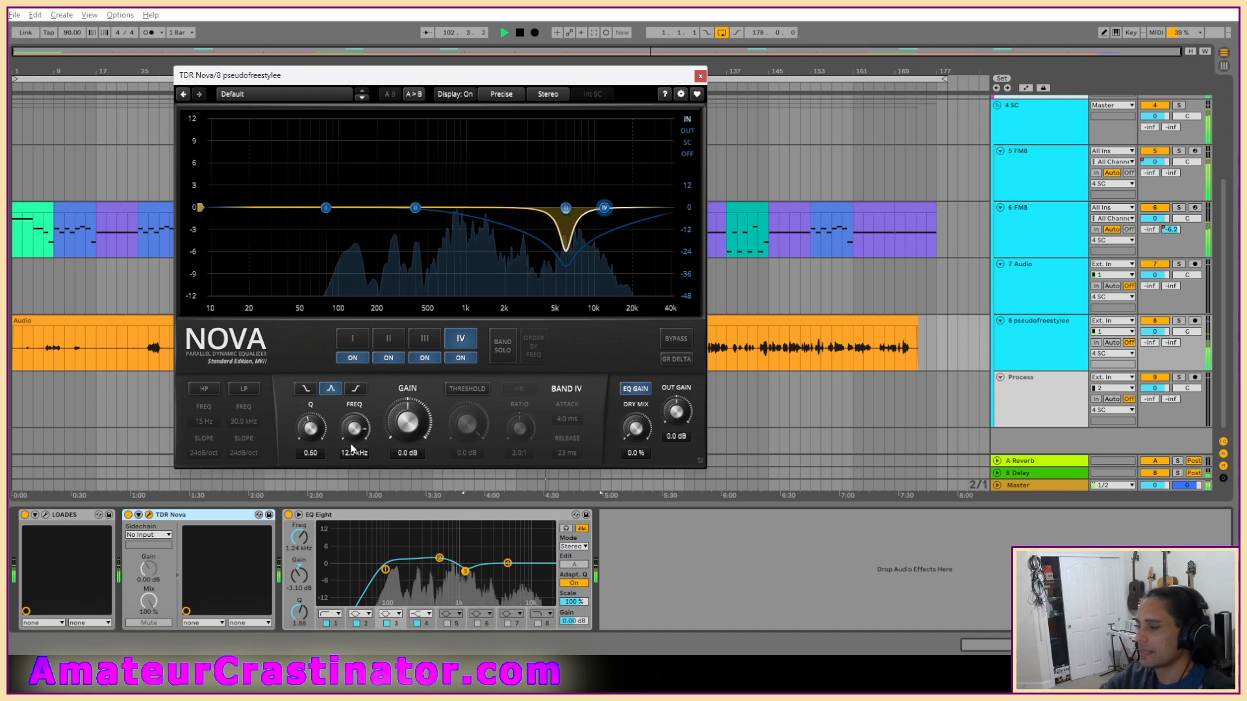
pyautogui.moveTo(467, 425); pyautogui.dragTo(454, 448)
pyautogui.moveTo(311, 437); pyautogui.dragTo(312, 415)
pyautogui.moveTo(468, 428); pyautogui.dragTo(468, 431)
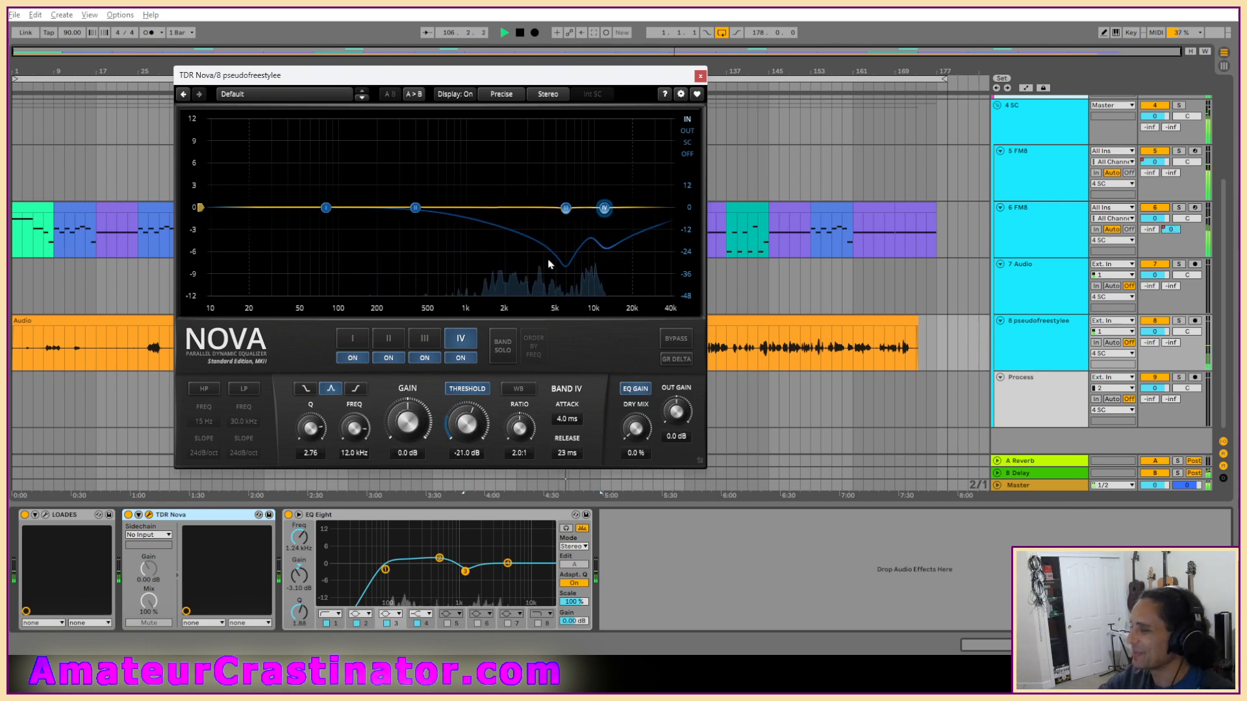
pyautogui.moveTo(315, 446); pyautogui.dragTo(316, 436)
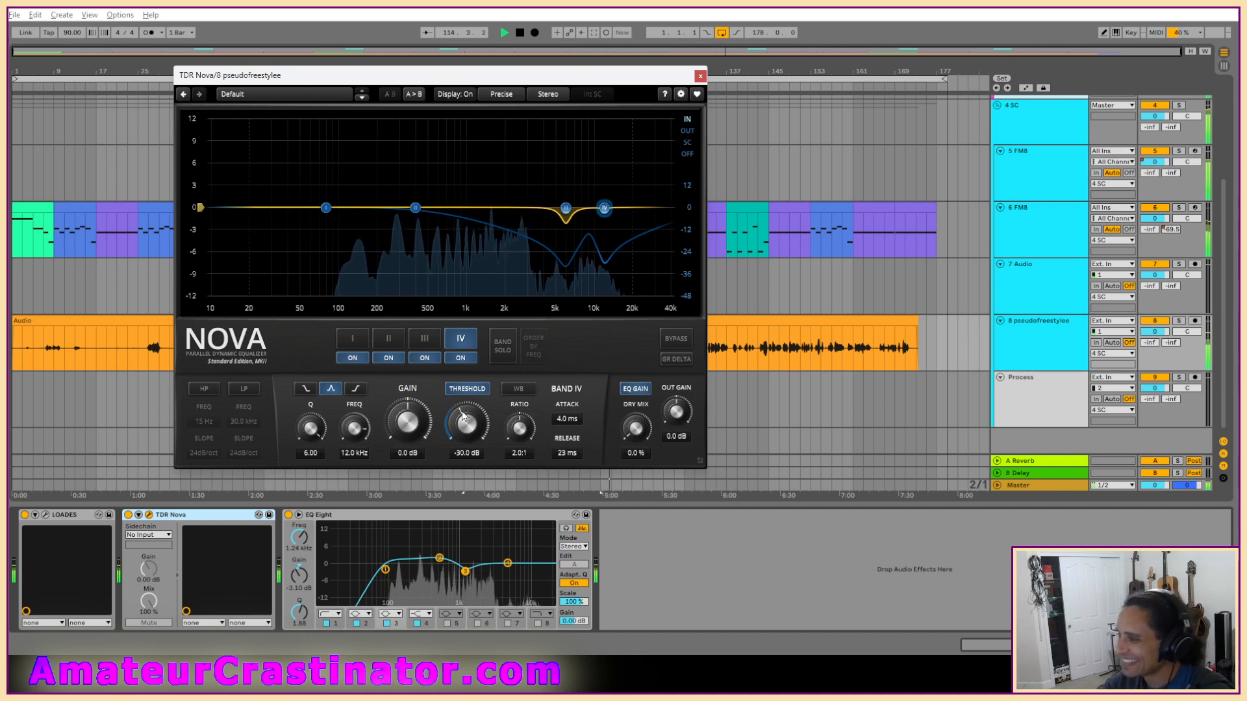
pyautogui.moveTo(473, 419); pyautogui.dragTo(473, 424)
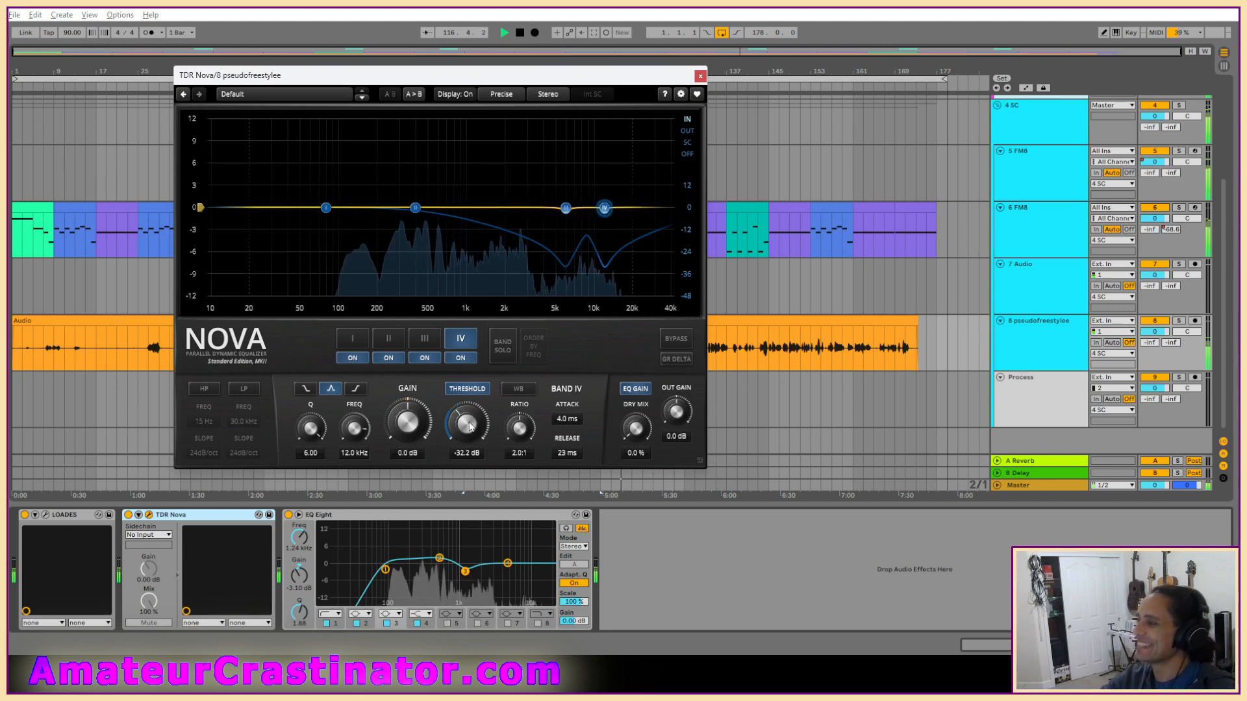
pyautogui.moveTo(469, 427); pyautogui.dragTo(469, 429)
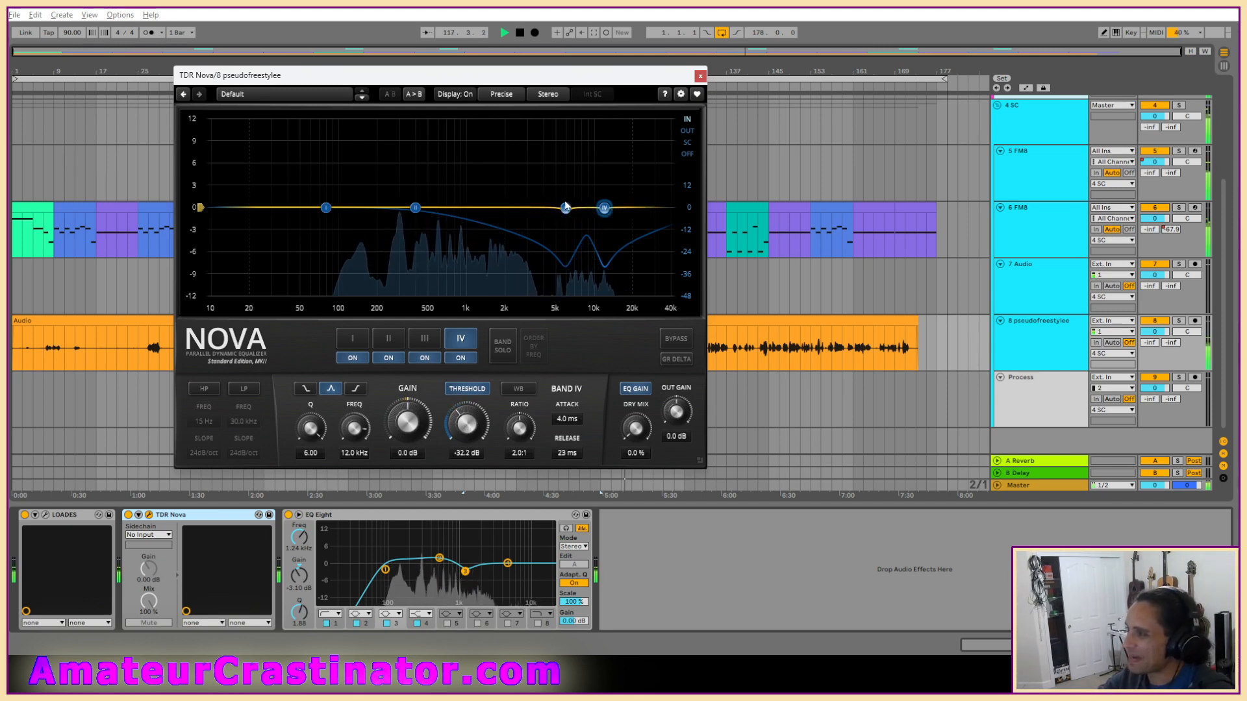
# Step: Add La Petite Excite between TDR Nova and EQ Eight on the pseudofreestylee track and raise its Input, Low and High amounts
pyautogui.click(567, 208)
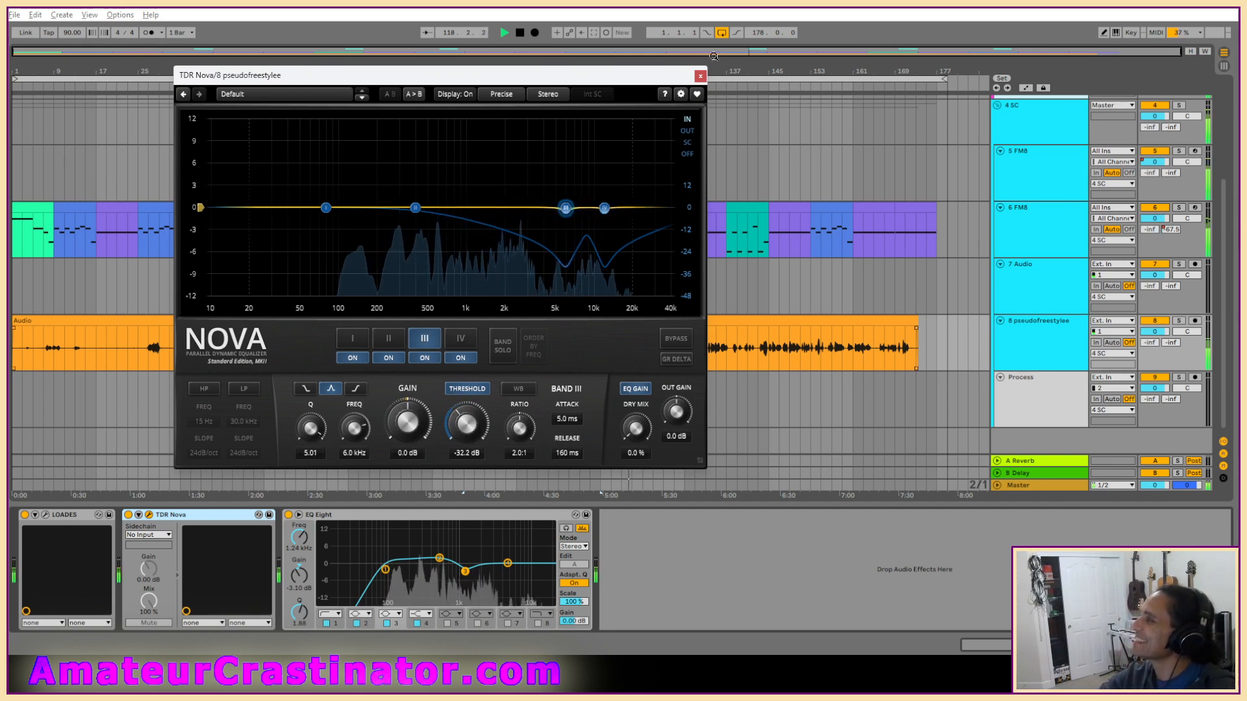
pyautogui.click(700, 77)
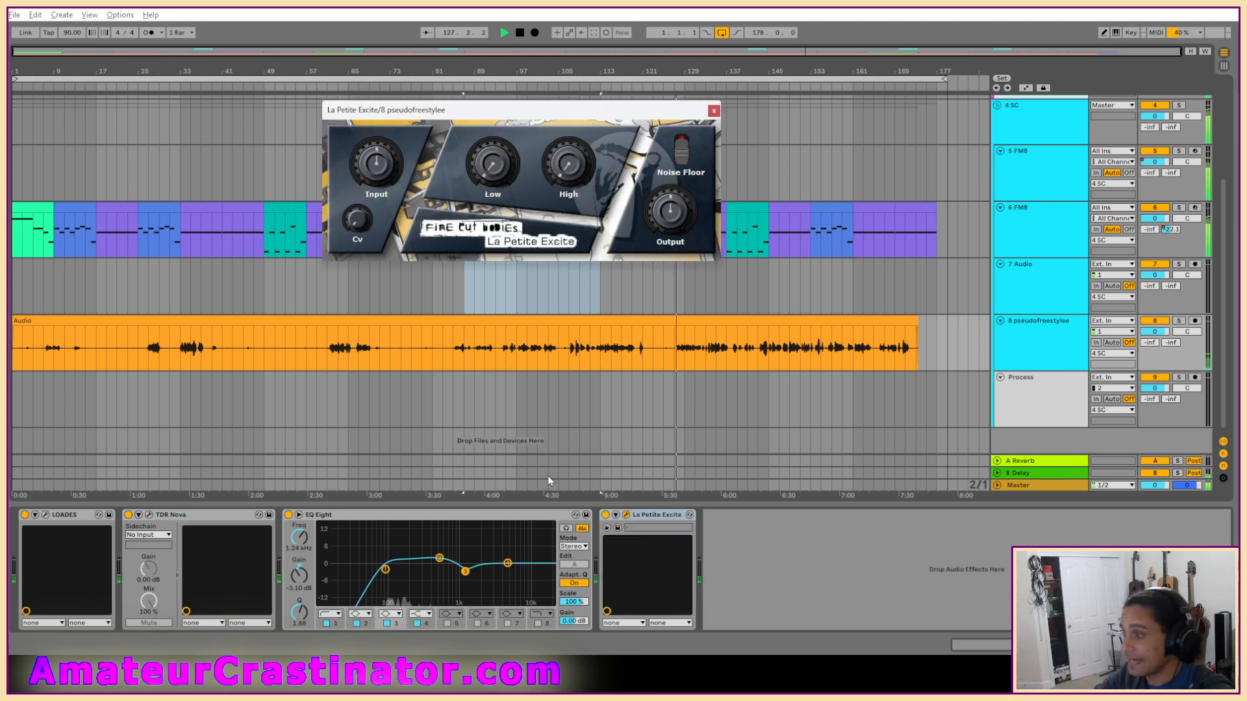
pyautogui.moveTo(656, 515); pyautogui.dragTo(292, 517)
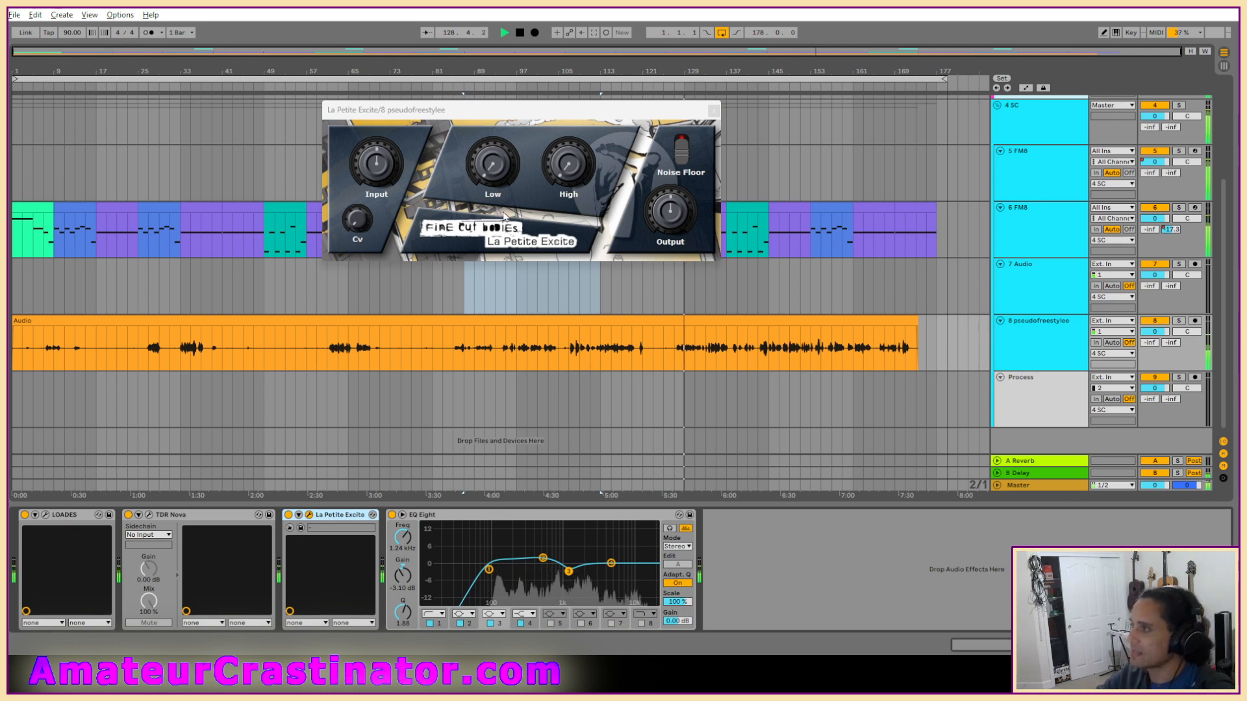
pyautogui.moveTo(388, 171); pyautogui.dragTo(382, 160)
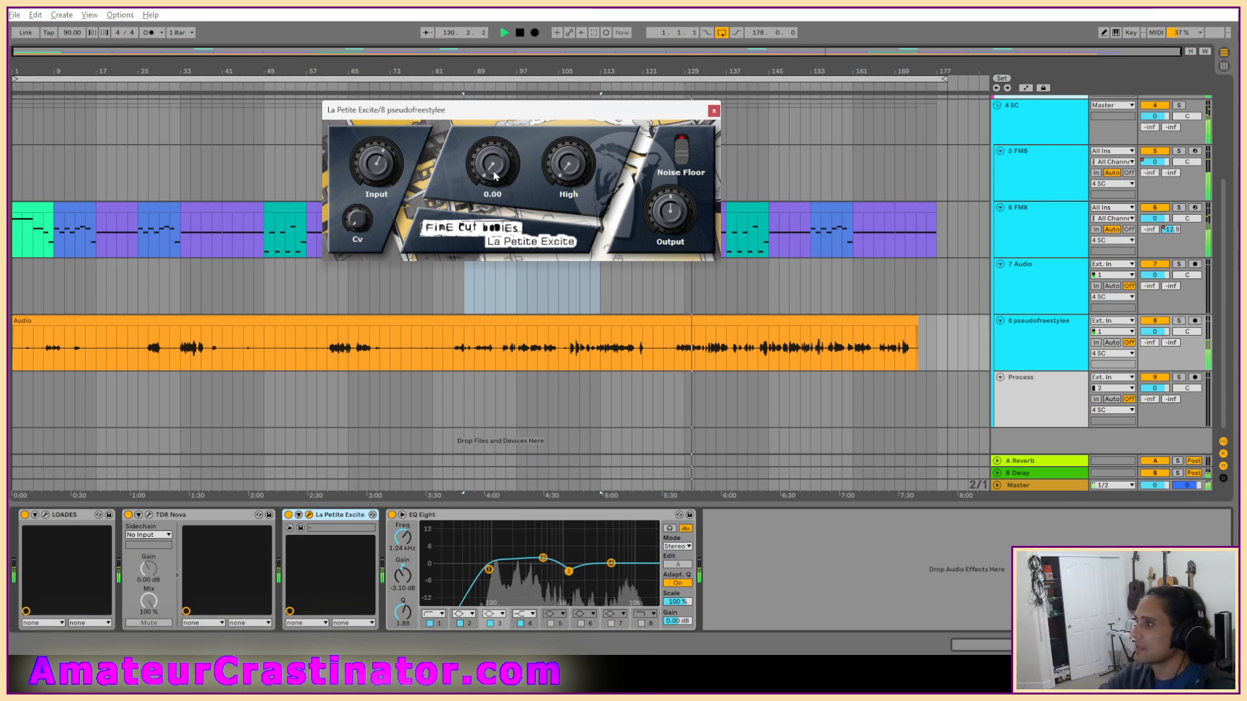
pyautogui.moveTo(494, 175); pyautogui.dragTo(487, 137)
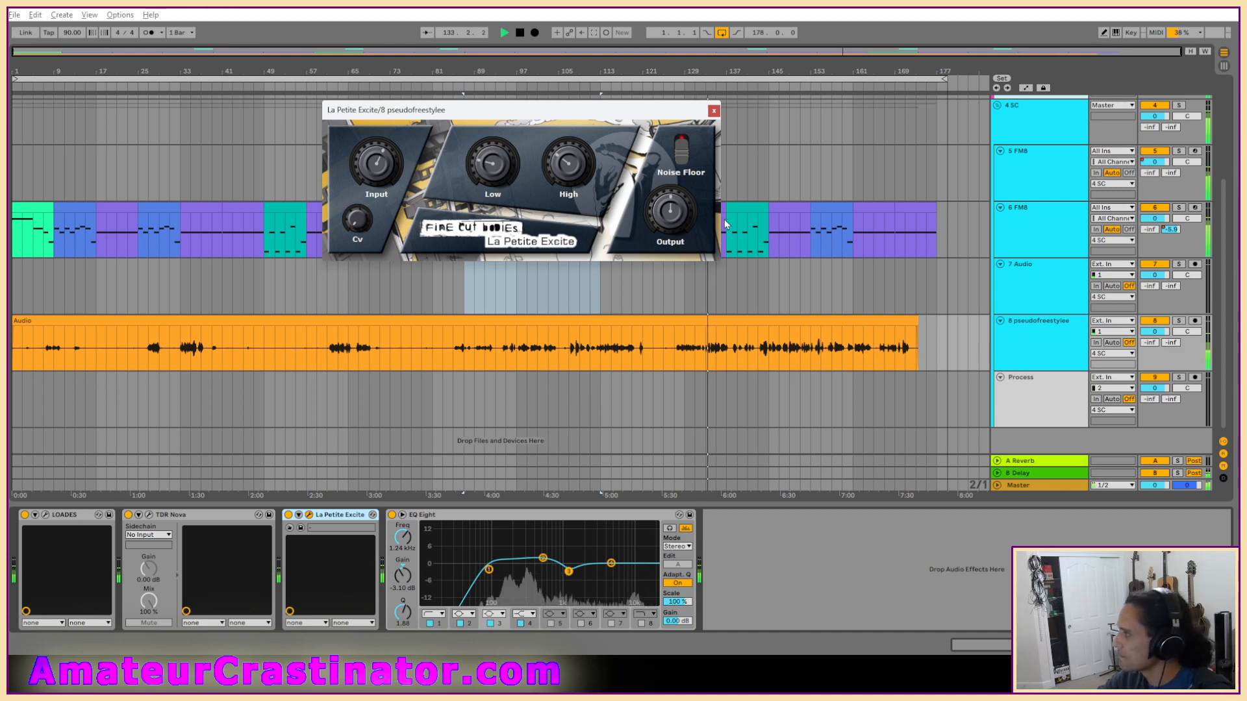
# Step: Move the pseudofreestylee track out of the SC group to sit above it, and close La Petite Excite
pyautogui.scroll(3, 1028, 360)
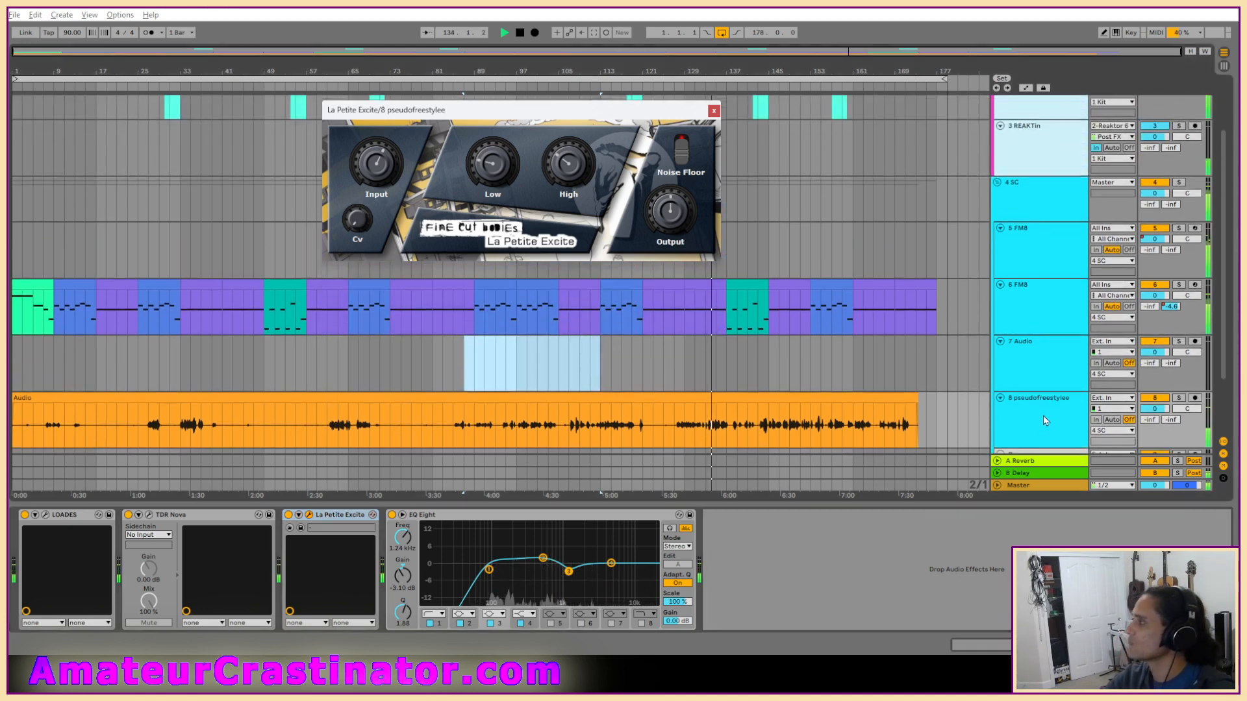
pyautogui.moveTo(1028, 359); pyautogui.dragTo(1024, 189)
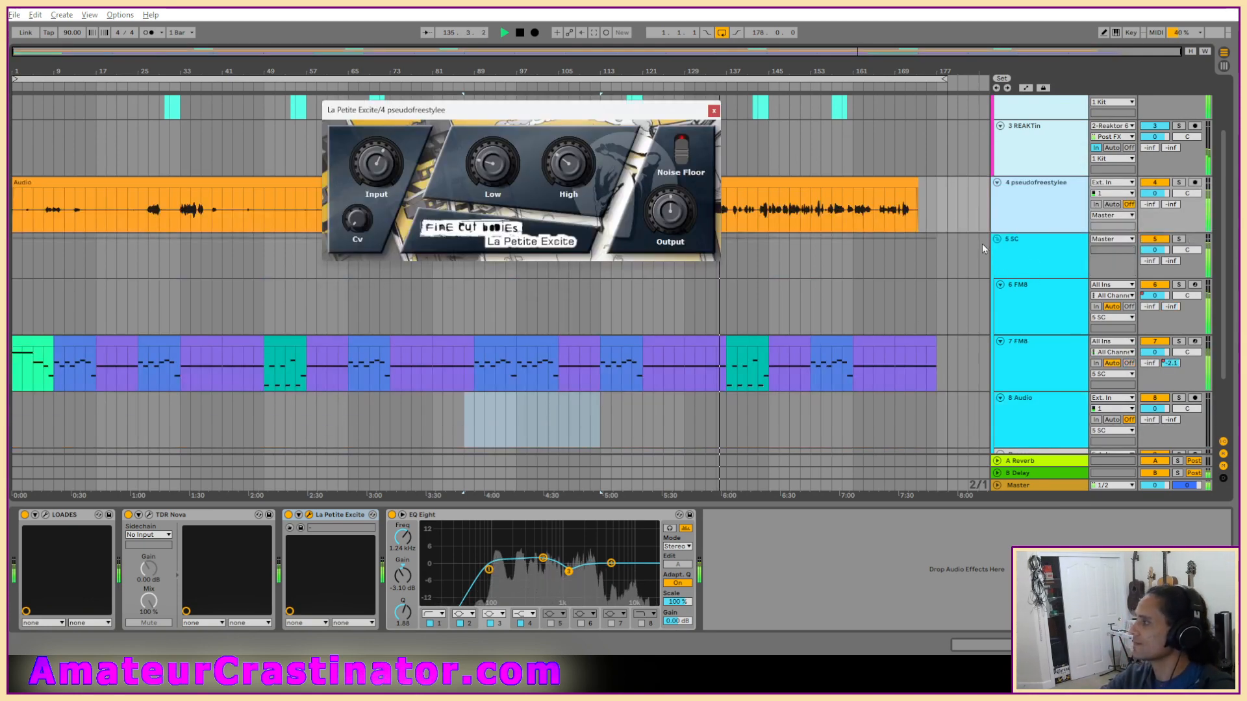
pyautogui.click(714, 111)
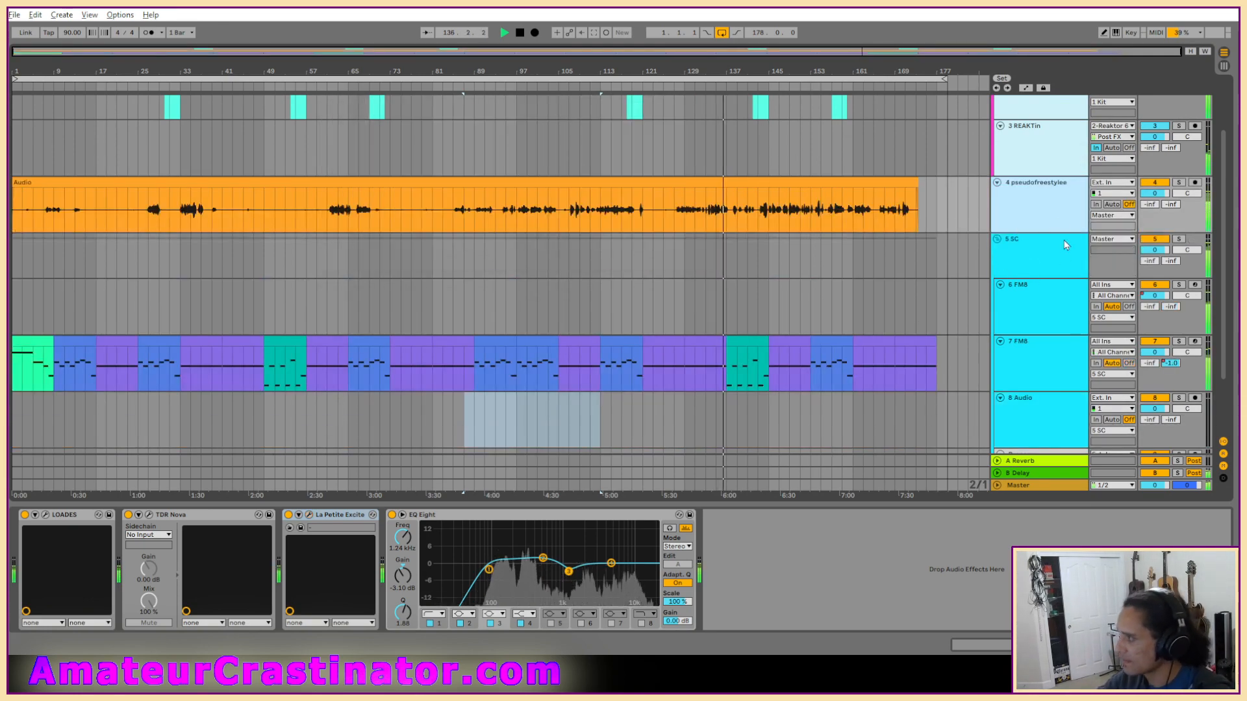
# Step: Add a second TDR Molotok ahead of the Limiter on the SC group, leaving only its plug-in window open
pyautogui.click(992, 324)
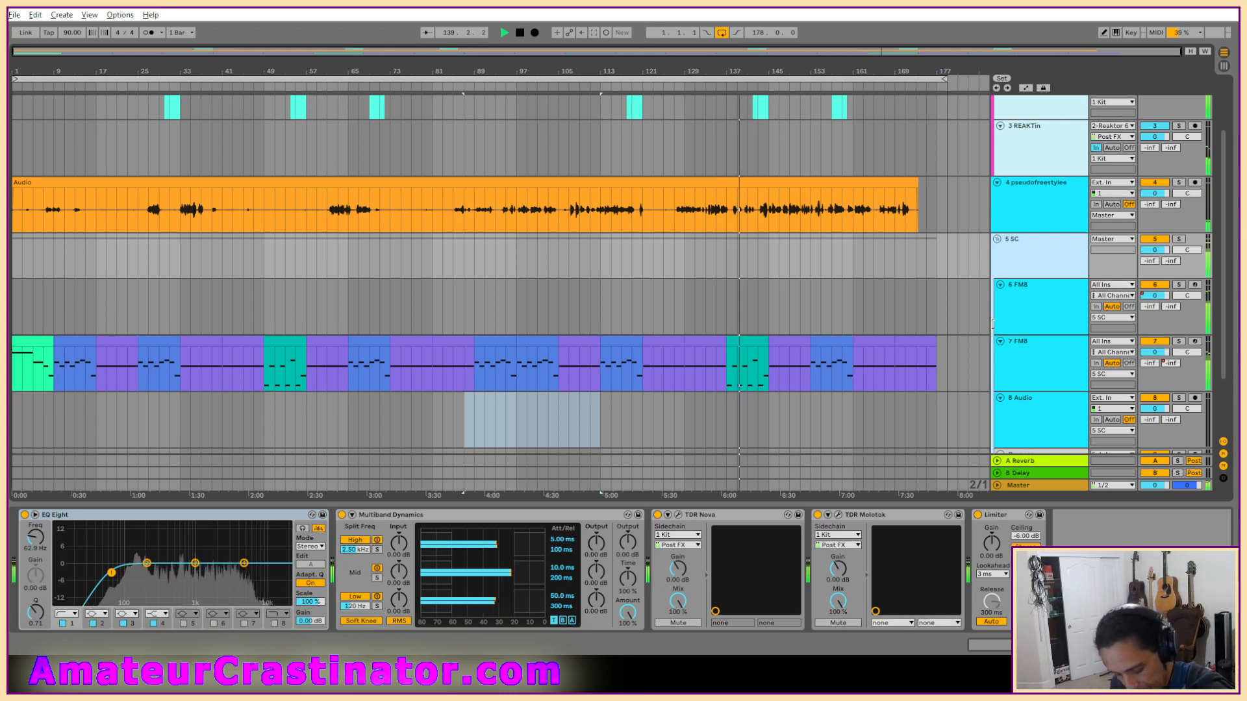
pyautogui.hotkey('ctrl', 'z')
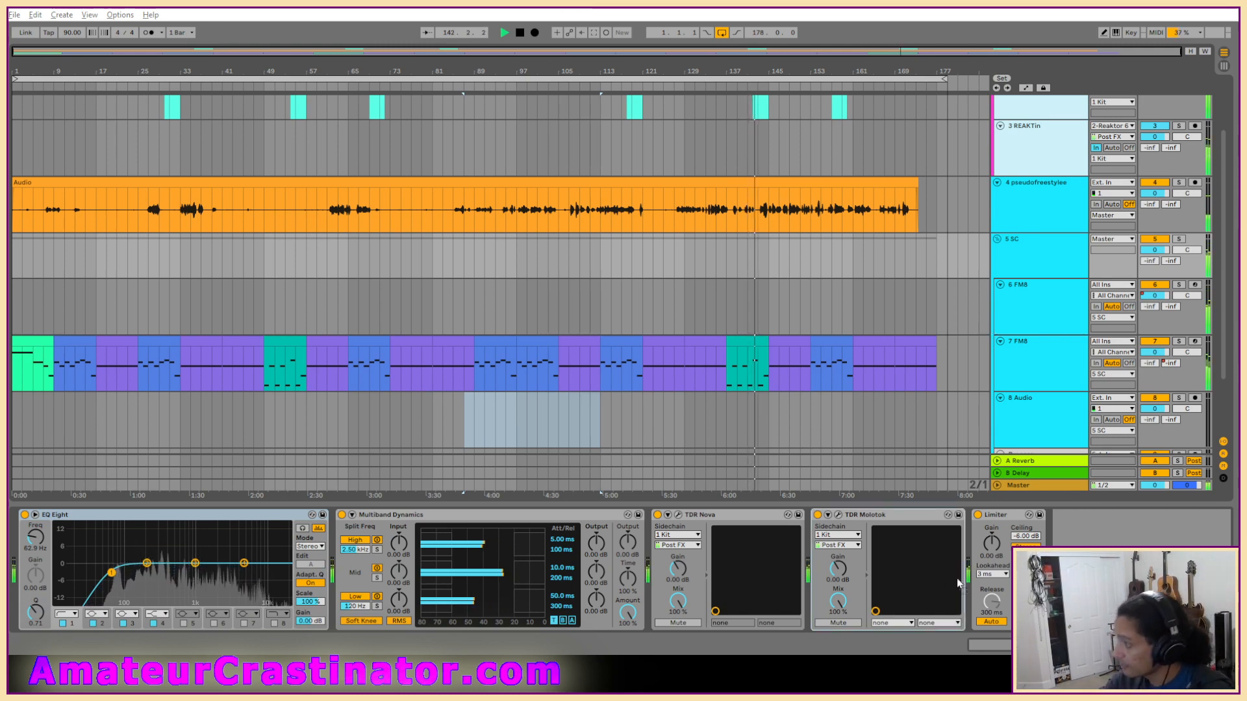
pyautogui.moveTo(972, 578); pyautogui.dragTo(973, 578)
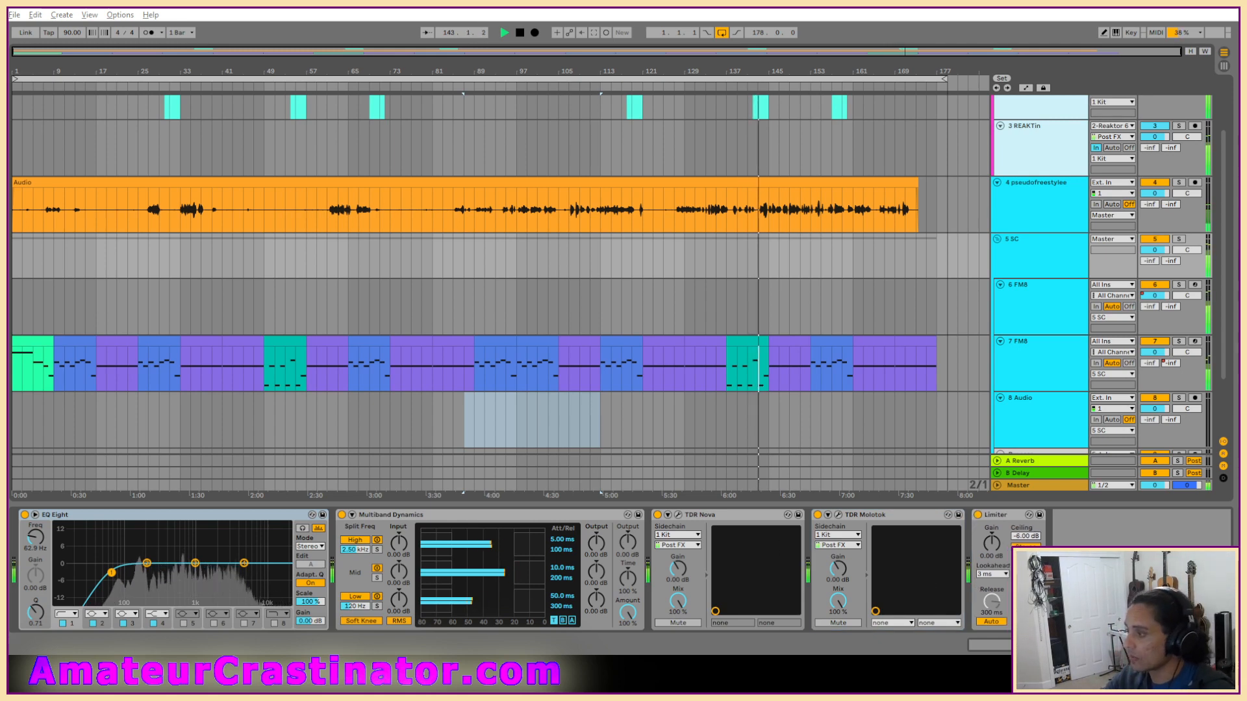
pyautogui.click(676, 515)
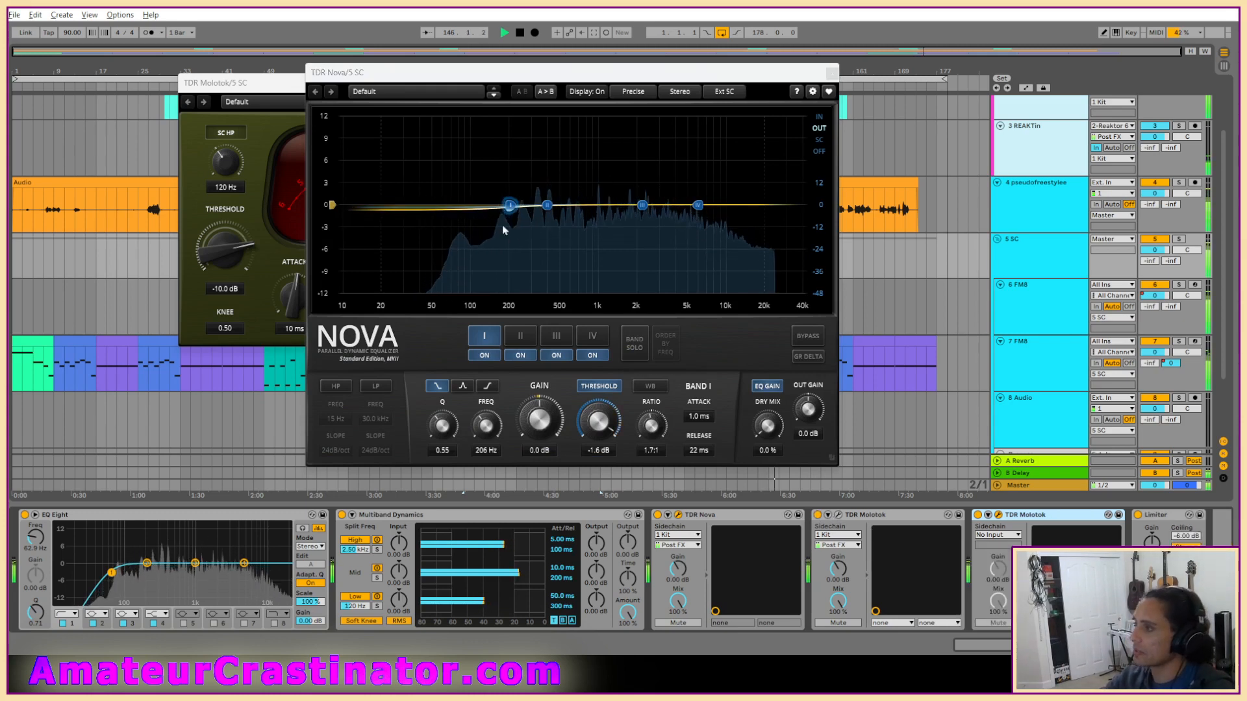
pyautogui.click(832, 72)
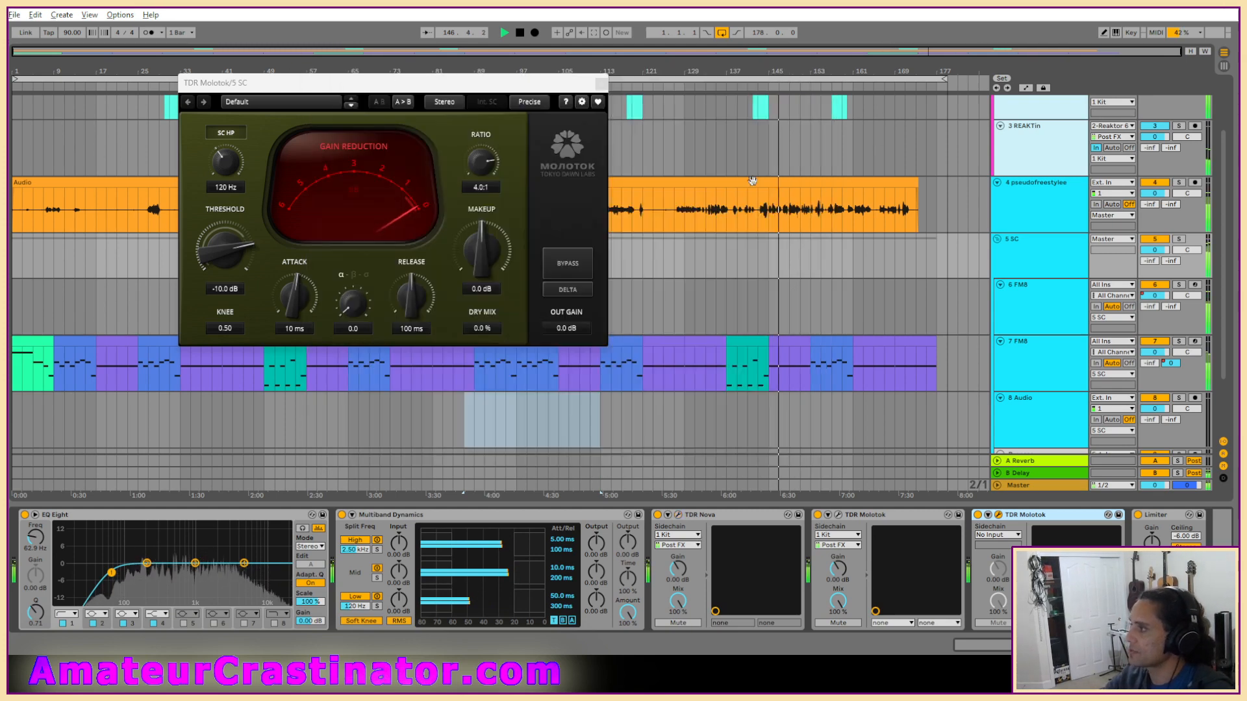
pyautogui.moveTo(536, 83); pyautogui.dragTo(604, 168)
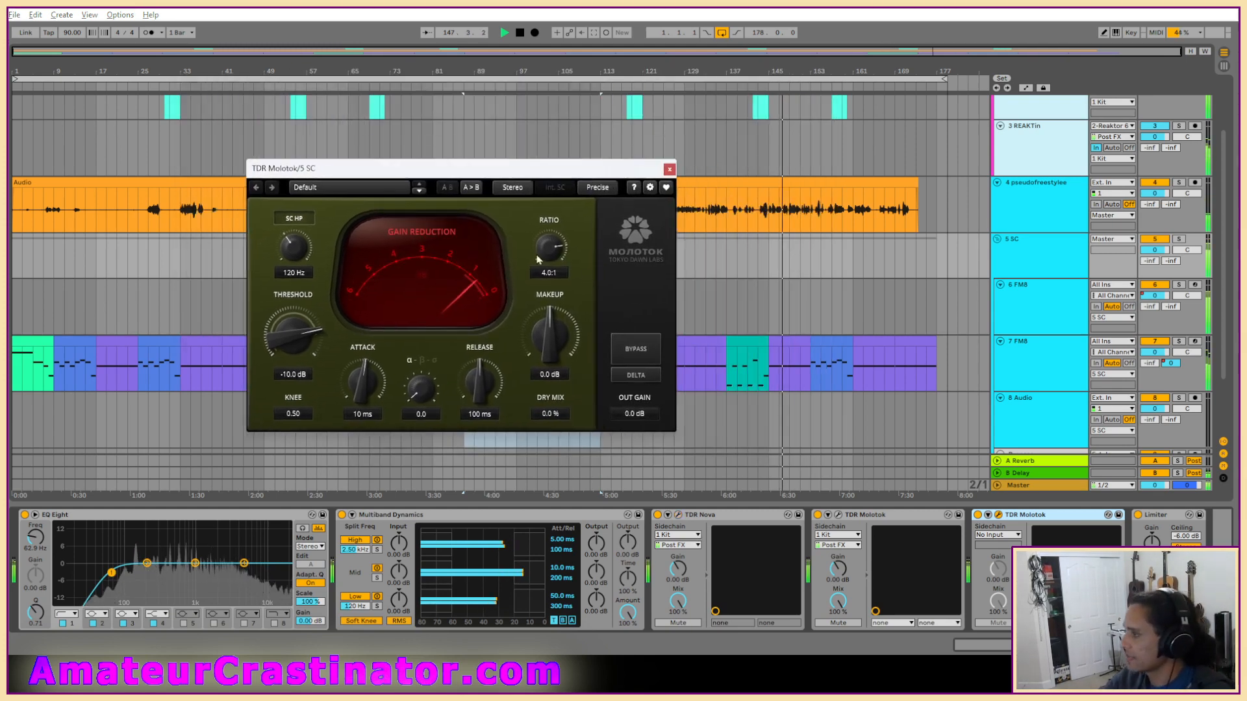
# Step: Set the new TDR Molotok's external sidechain source to the 4 pseudofreestylee track, keeping its sidechain high-pass filter on
pyautogui.click(313, 220)
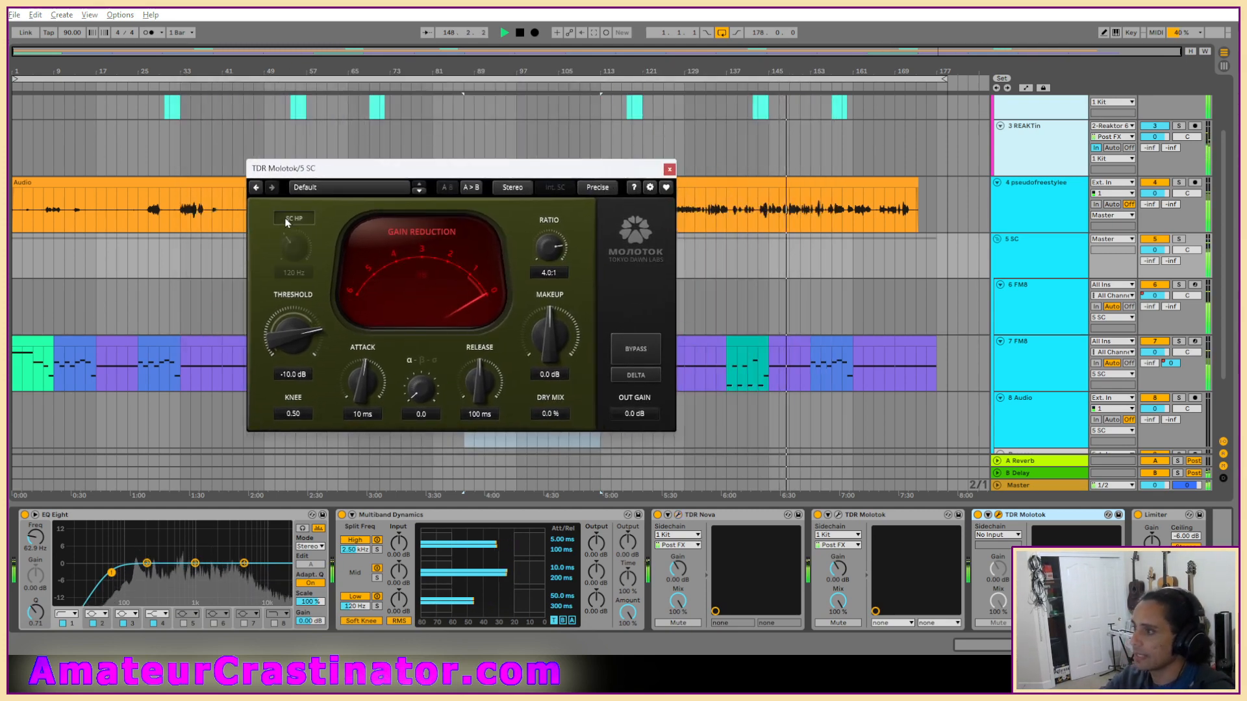
pyautogui.click(313, 218)
pyautogui.click(555, 188)
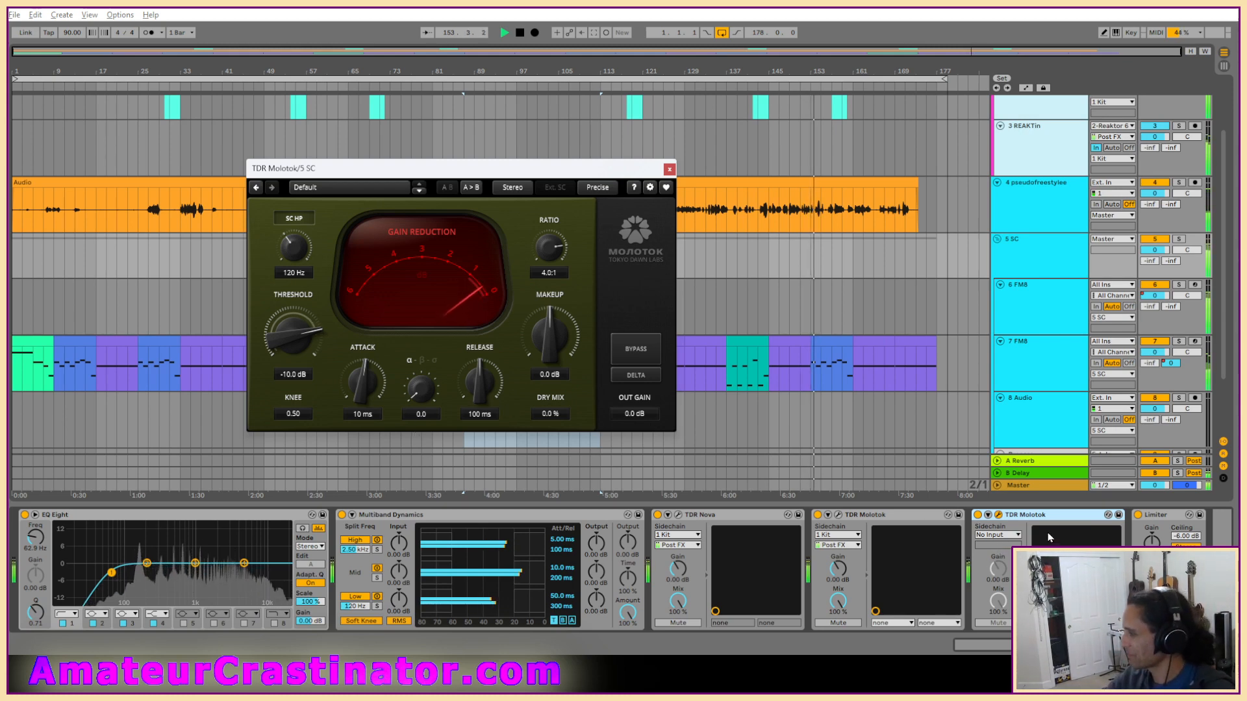
pyautogui.click(997, 534)
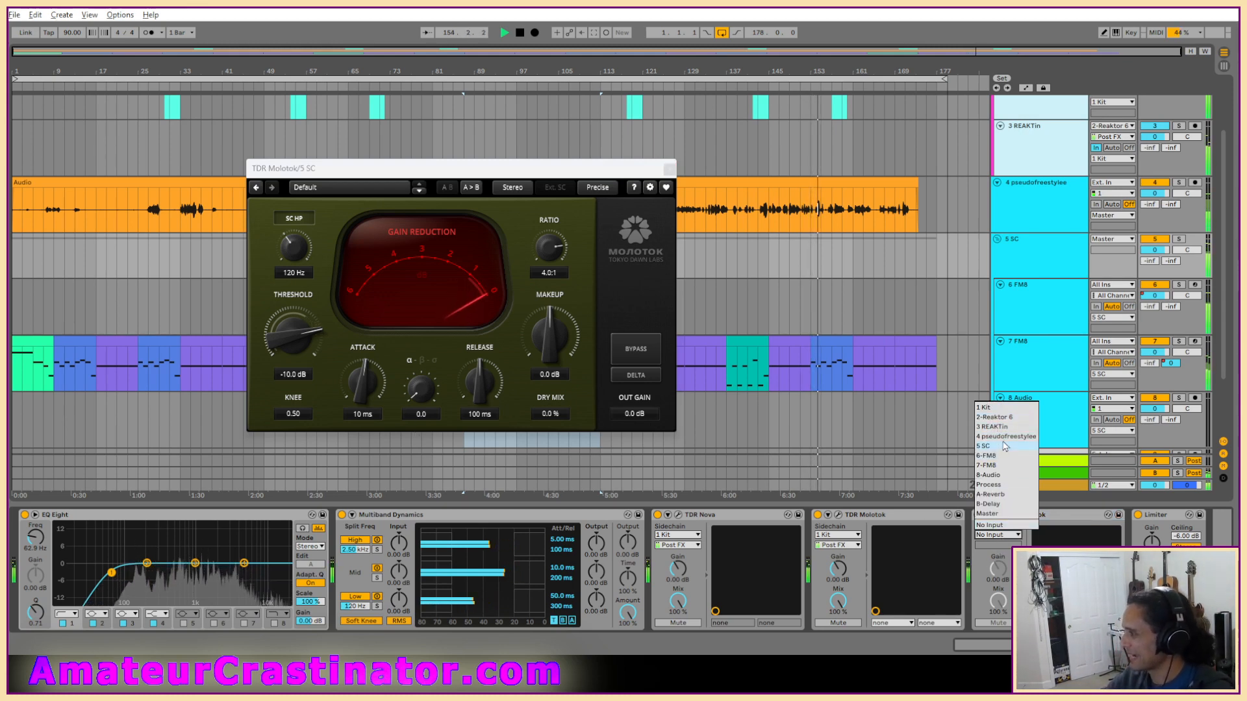
pyautogui.click(1005, 436)
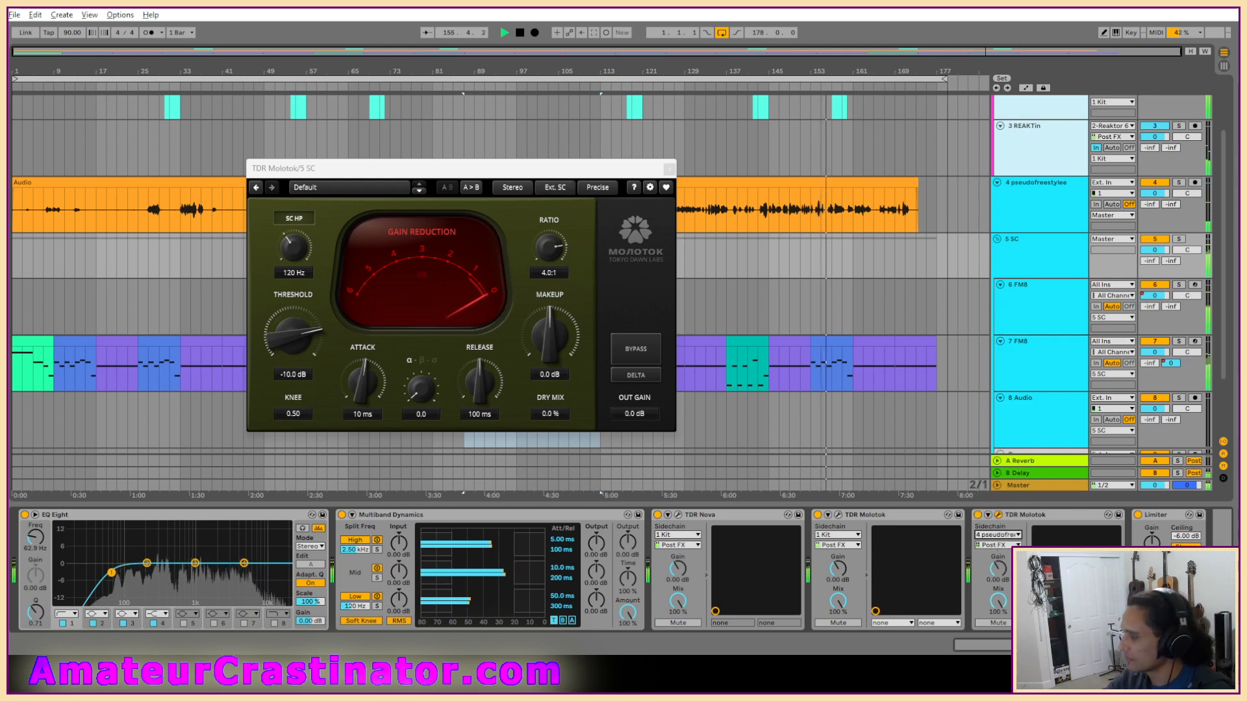
# Step: Set the new TDR Molotok's threshold to -21.0 dB and its ratio to 1.8:1, leaving makeup at 0.0 dB
pyautogui.scroll(-11, 298, 341)
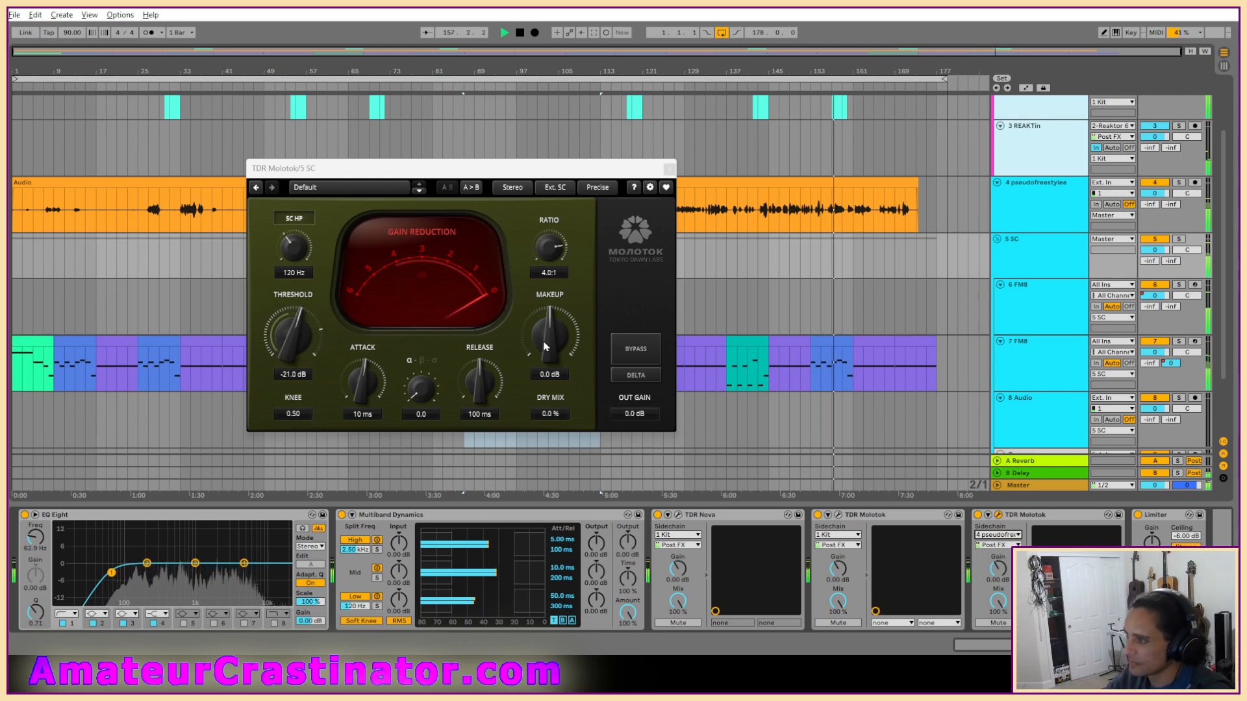
pyautogui.scroll(-1, 553, 346)
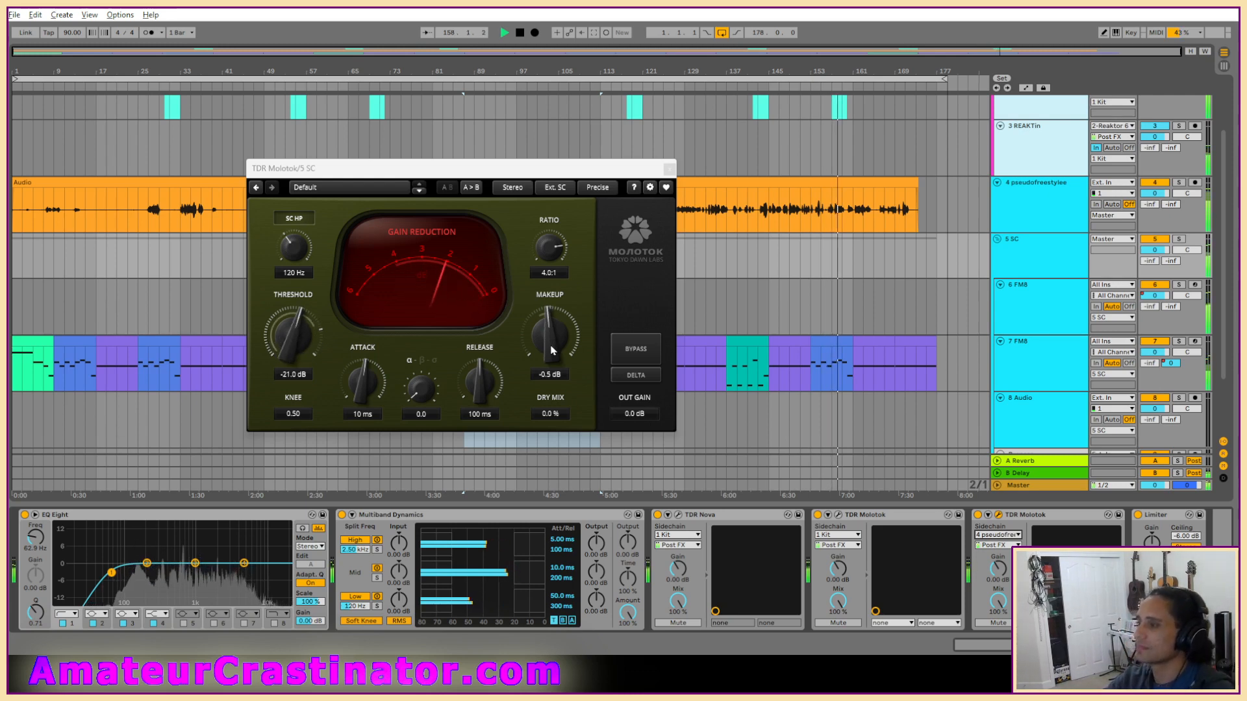
pyautogui.moveTo(548, 245); pyautogui.dragTo(547, 252)
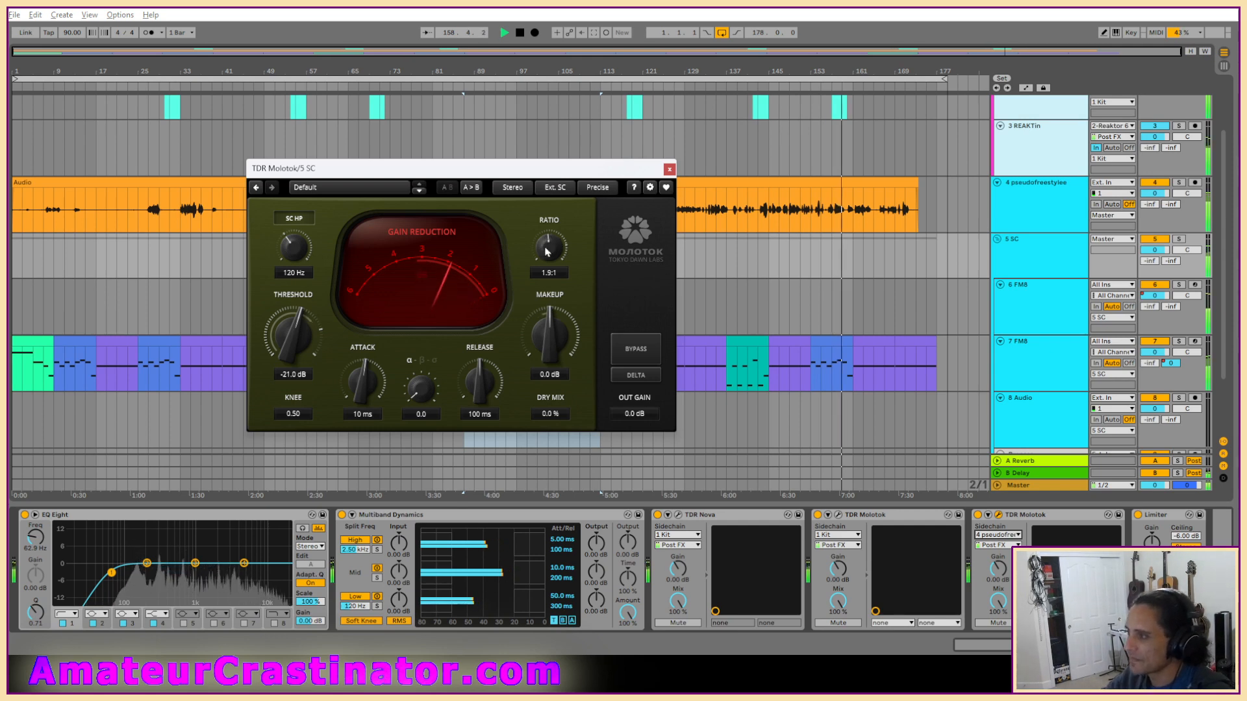
pyautogui.scroll(-1, 548, 252)
# Step: Reset TDR Molotok's attack to 10 ms, shorten its release to 22 ms and set the knob between them to 0.2
pyautogui.moveTo(373, 376); pyautogui.dragTo(360, 383)
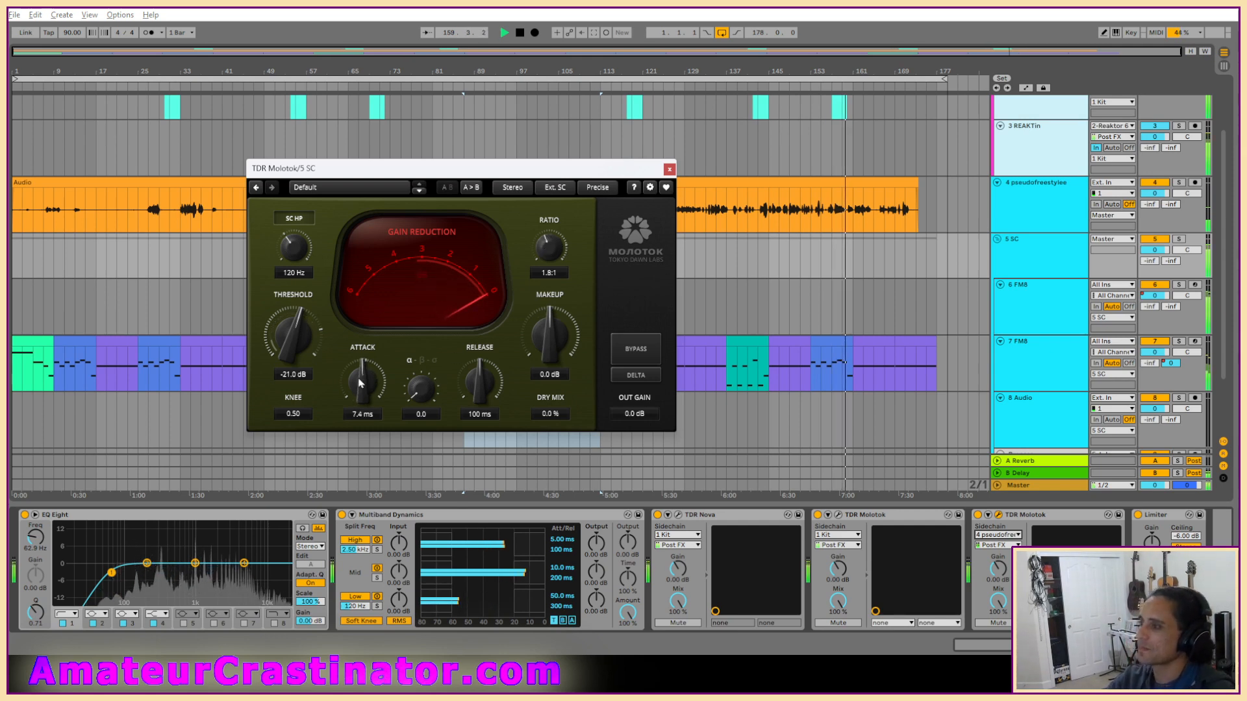
pyautogui.doubleClick(365, 380)
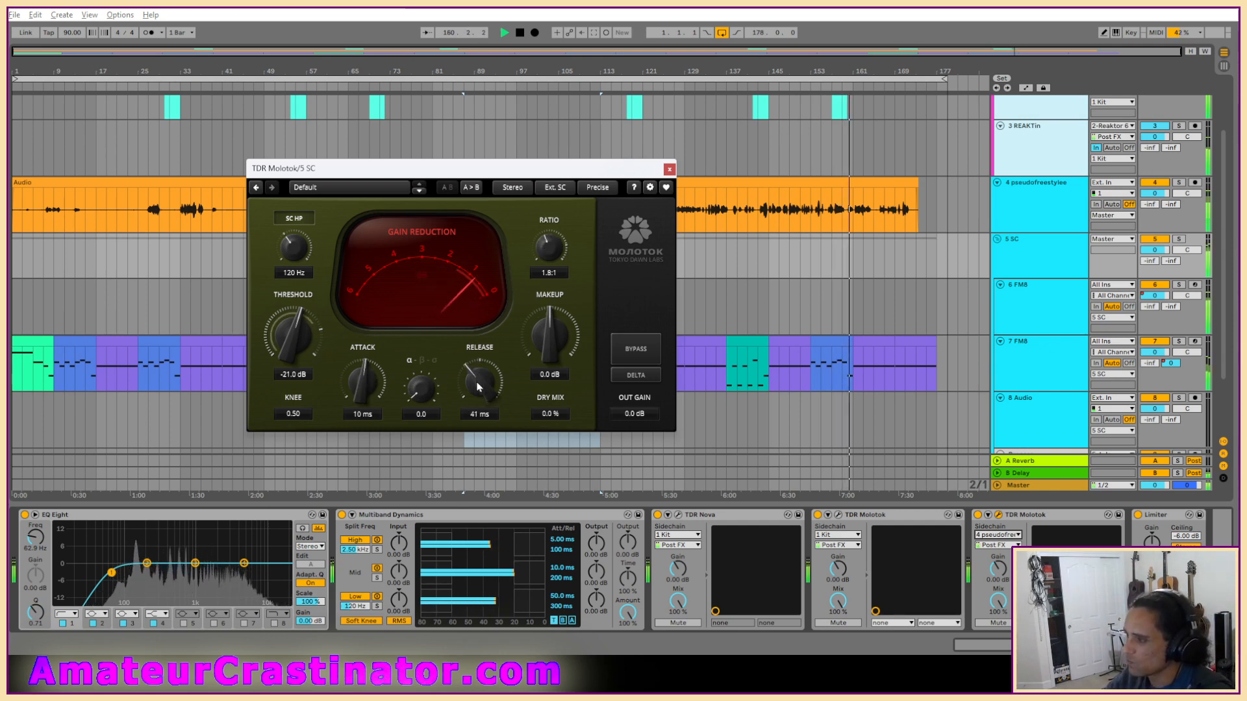
pyautogui.scroll(-3, 478, 387)
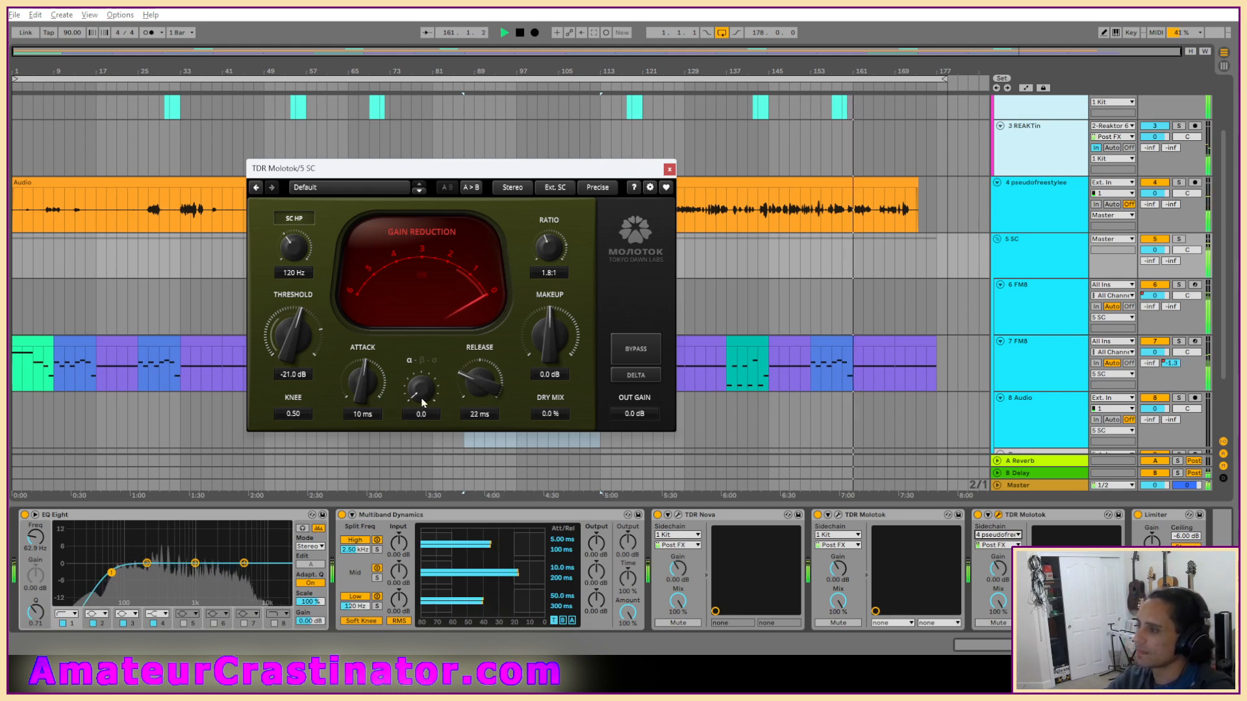
pyautogui.scroll(2, 422, 401)
# Step: Lower TDR Molotok's threshold to -29.0 dB, raise its ratio to 2.2:1 and close the plug-in
pyautogui.scroll(-2, 294, 347)
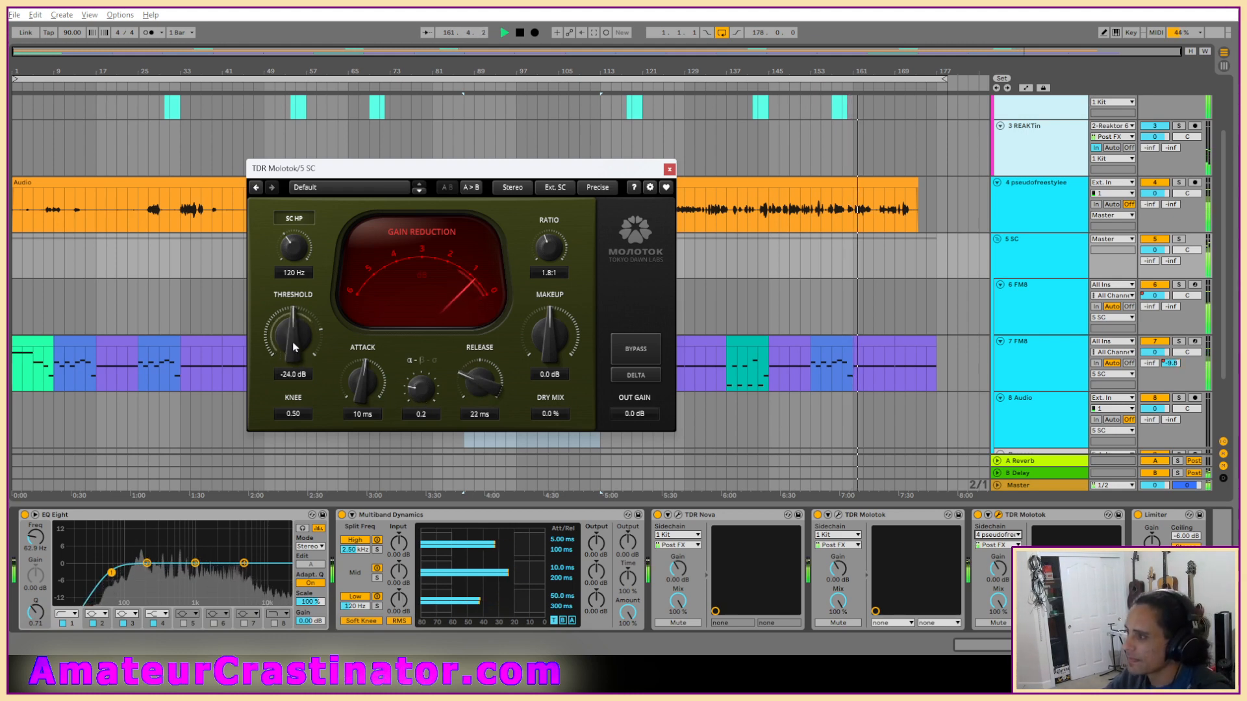
pyautogui.scroll(-3, 294, 347)
pyautogui.scroll(2, 556, 256)
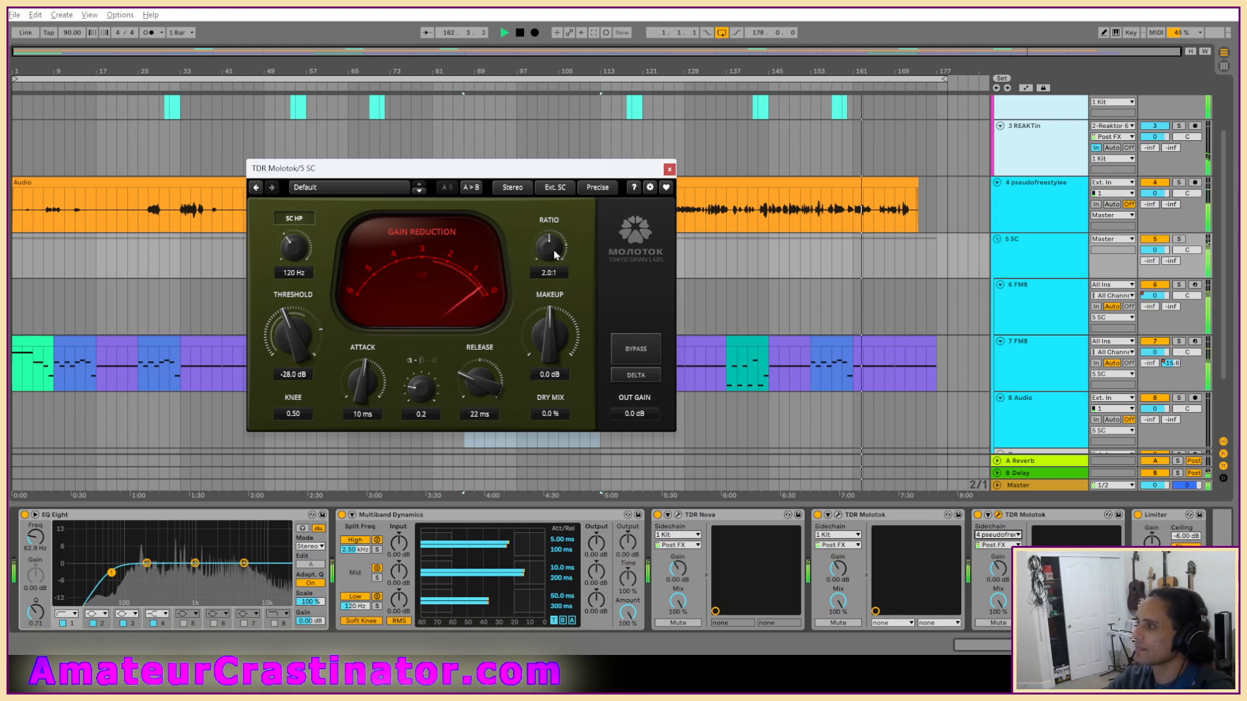
pyautogui.scroll(-1, 303, 341)
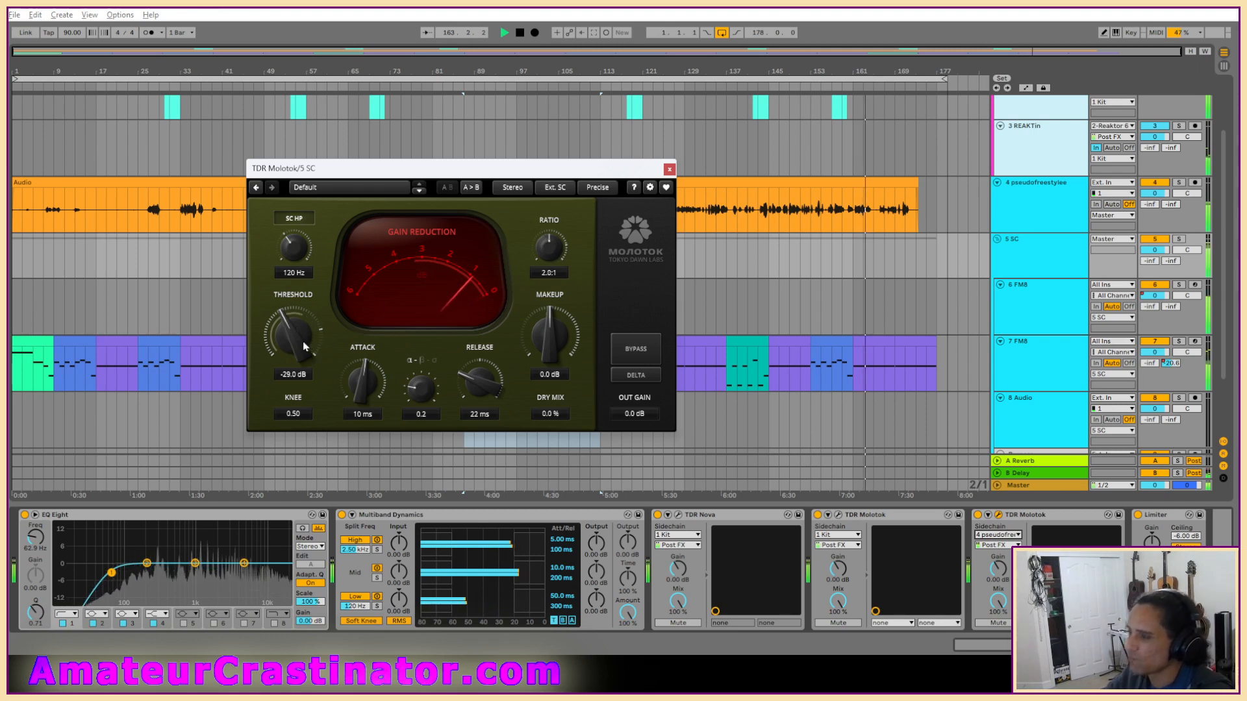
pyautogui.scroll(2, 554, 254)
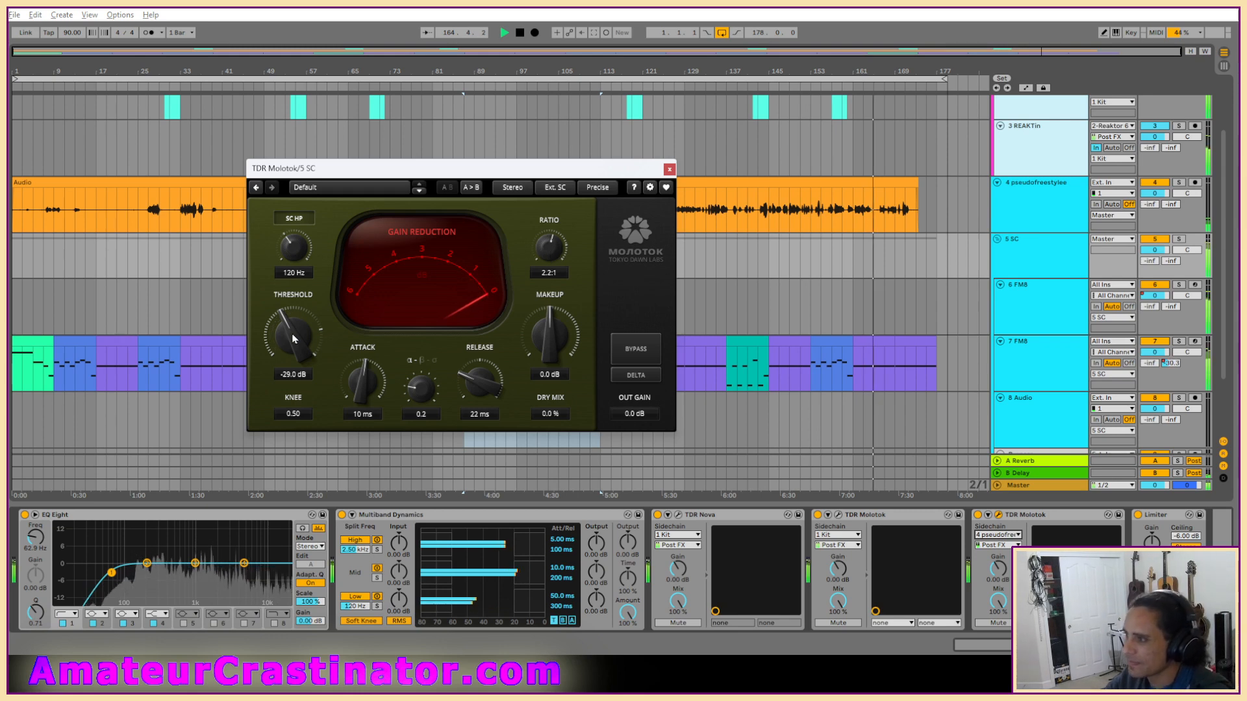
pyautogui.click(669, 169)
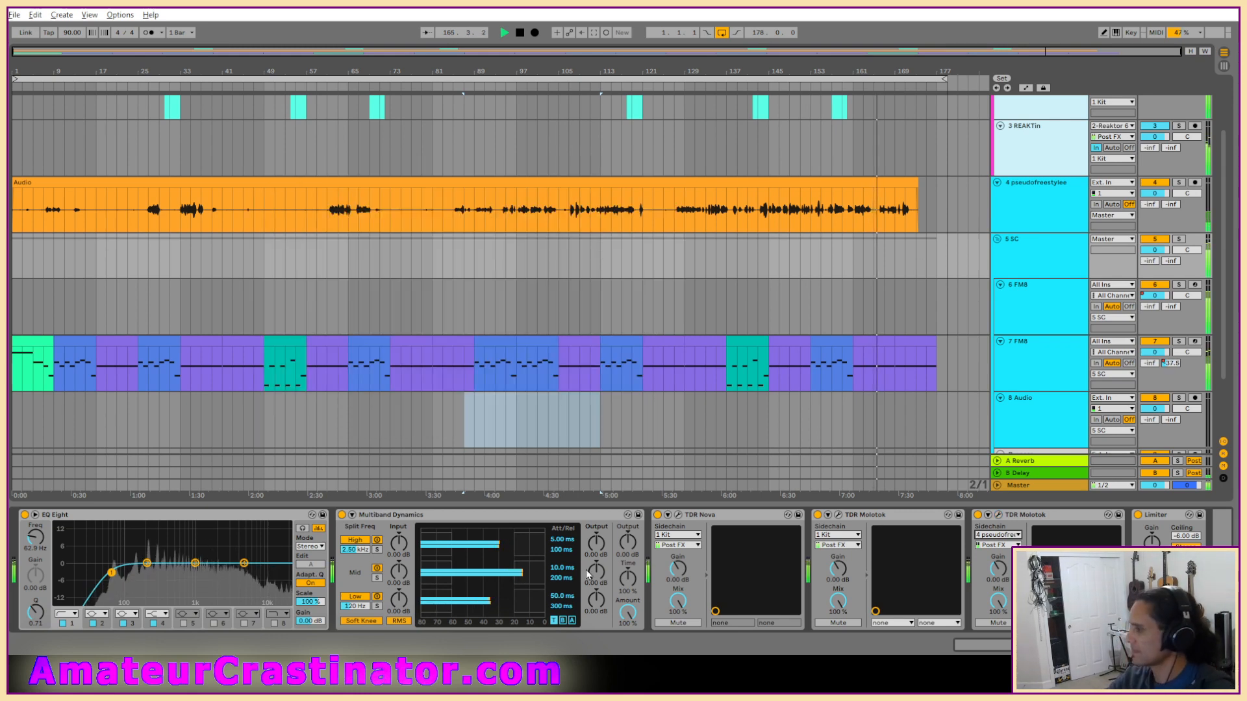
# Step: Reopen La Petite Excite on the pseudofreestylee track and adjust its Output level
pyautogui.click(1047, 208)
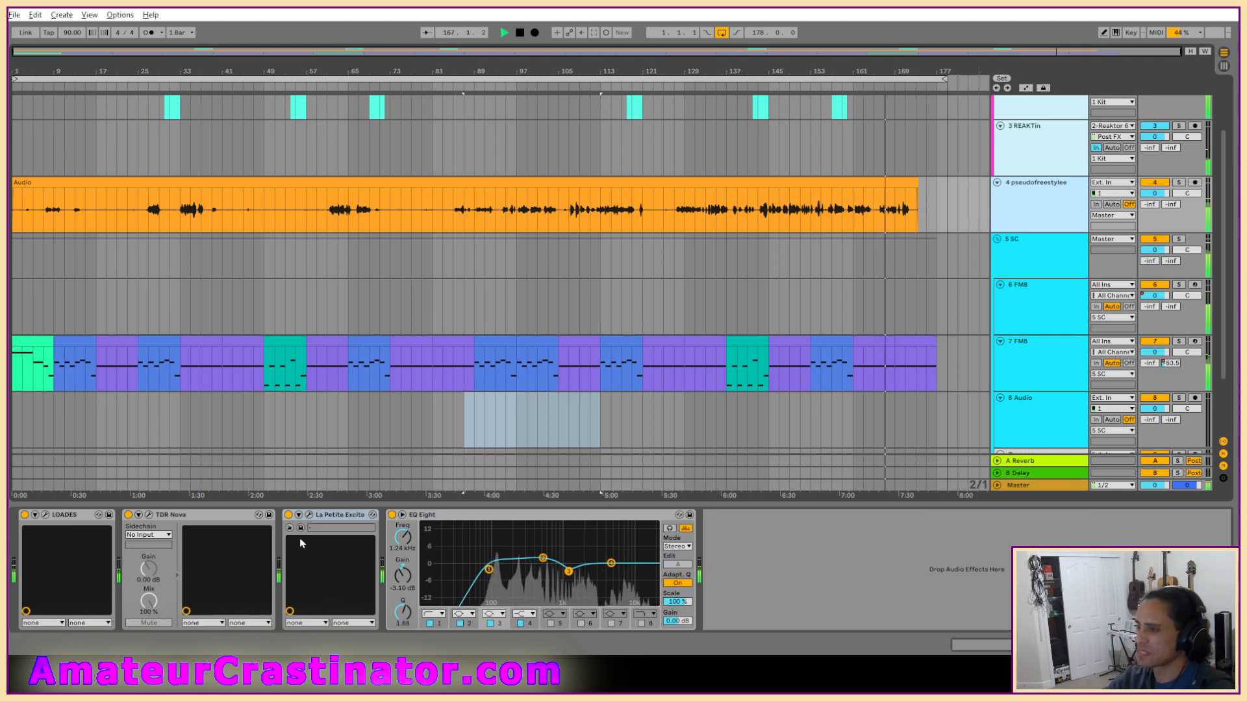
pyautogui.click(309, 514)
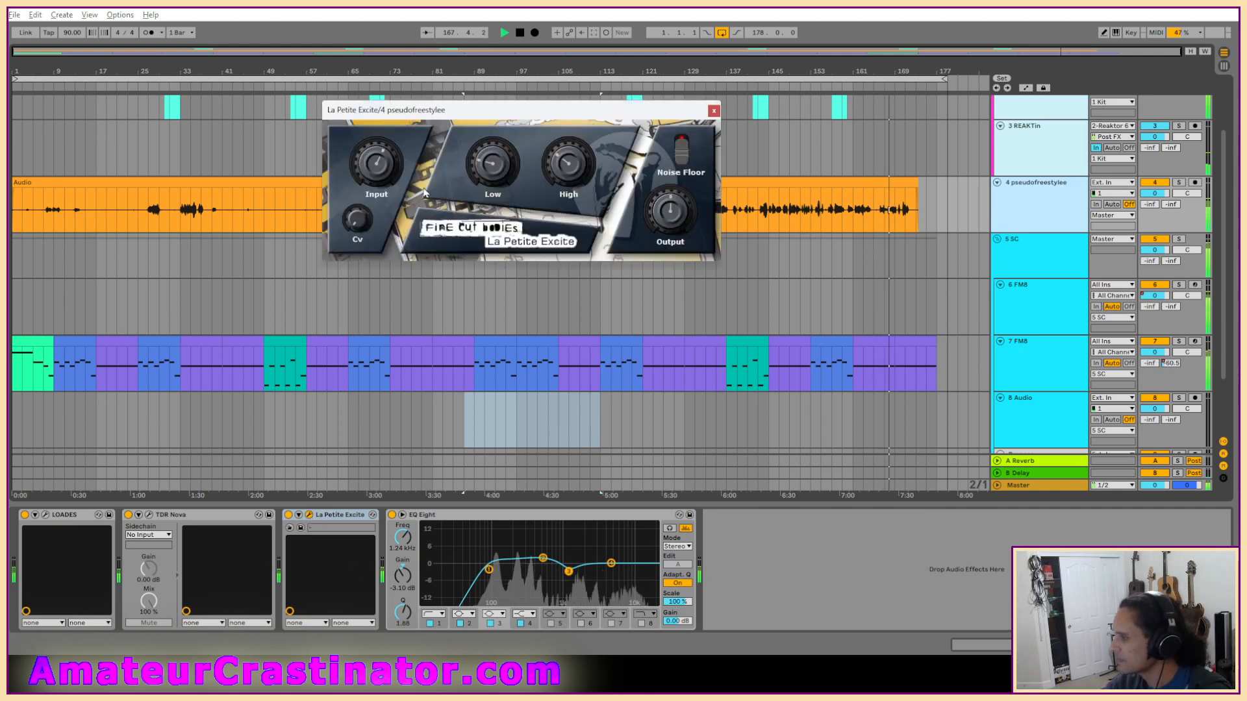
pyautogui.moveTo(677, 217); pyautogui.dragTo(673, 108)
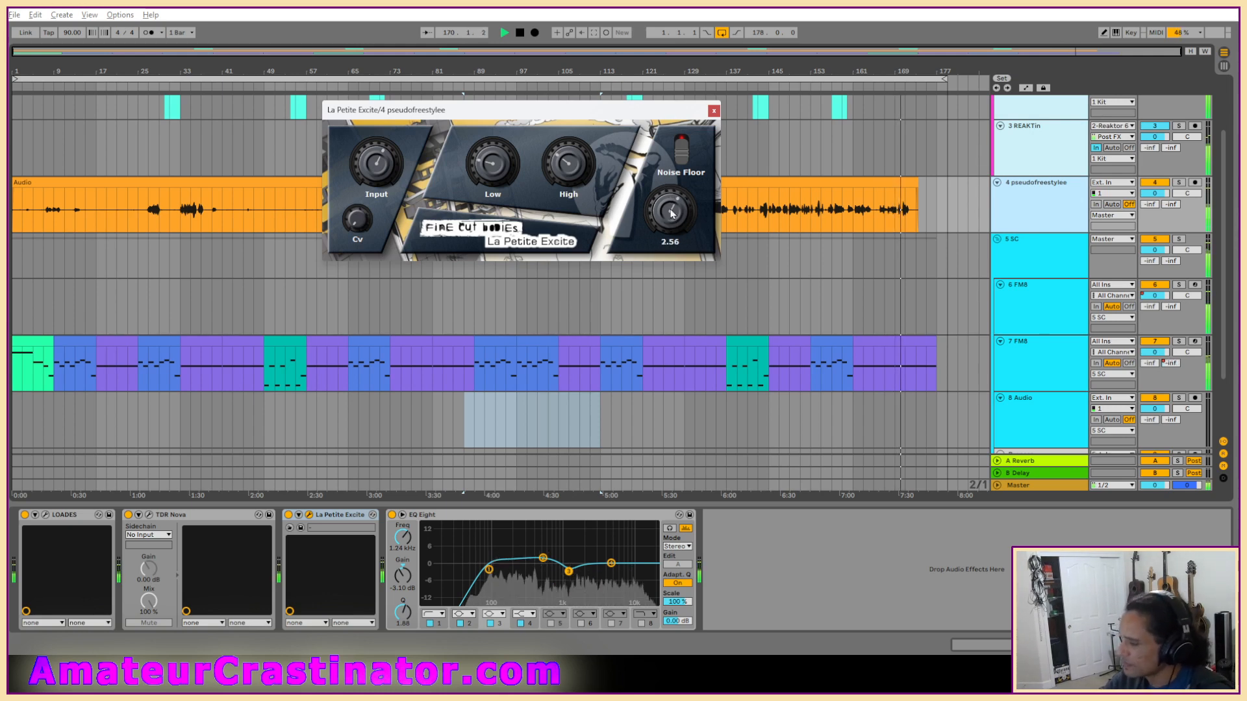
pyautogui.moveTo(672, 213); pyautogui.dragTo(674, 242)
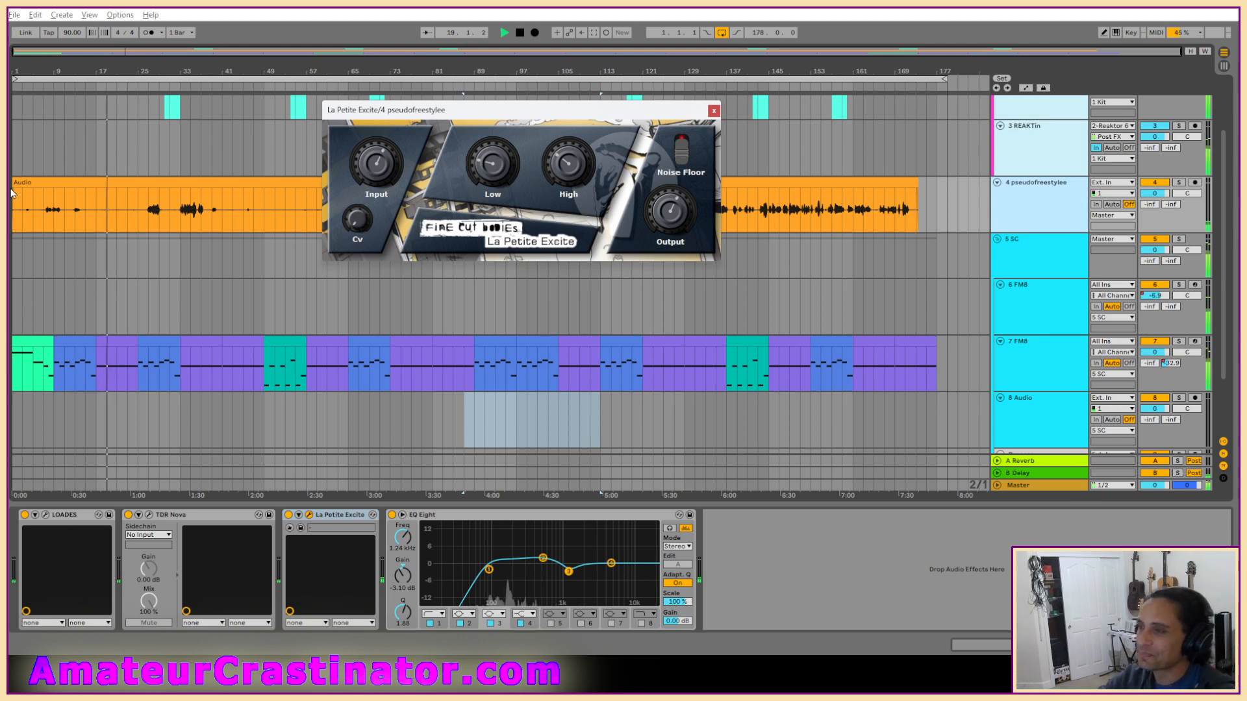
# Step: Trim the start of the pseudofreestylee clip to about bar 5, close La Petite Excite and stop playback
pyautogui.moveTo(10, 192); pyautogui.dragTo(34, 193)
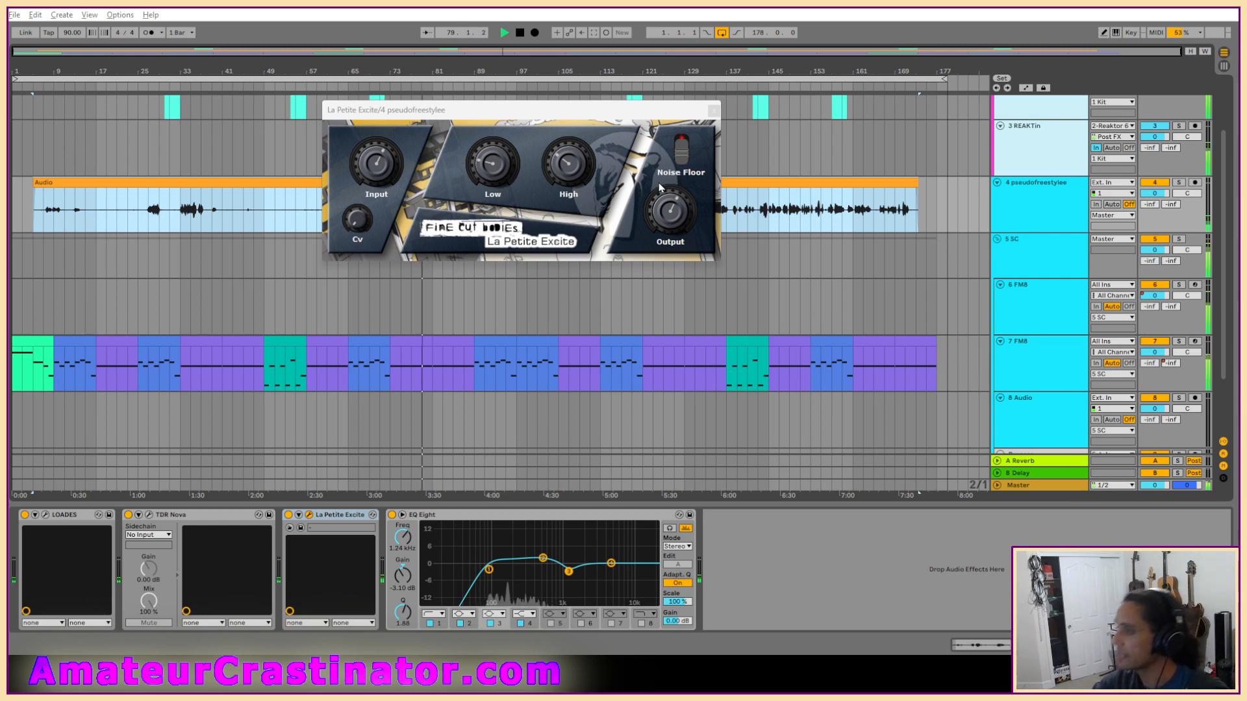
pyautogui.click(712, 111)
pyautogui.click(1049, 214)
pyautogui.press('space')
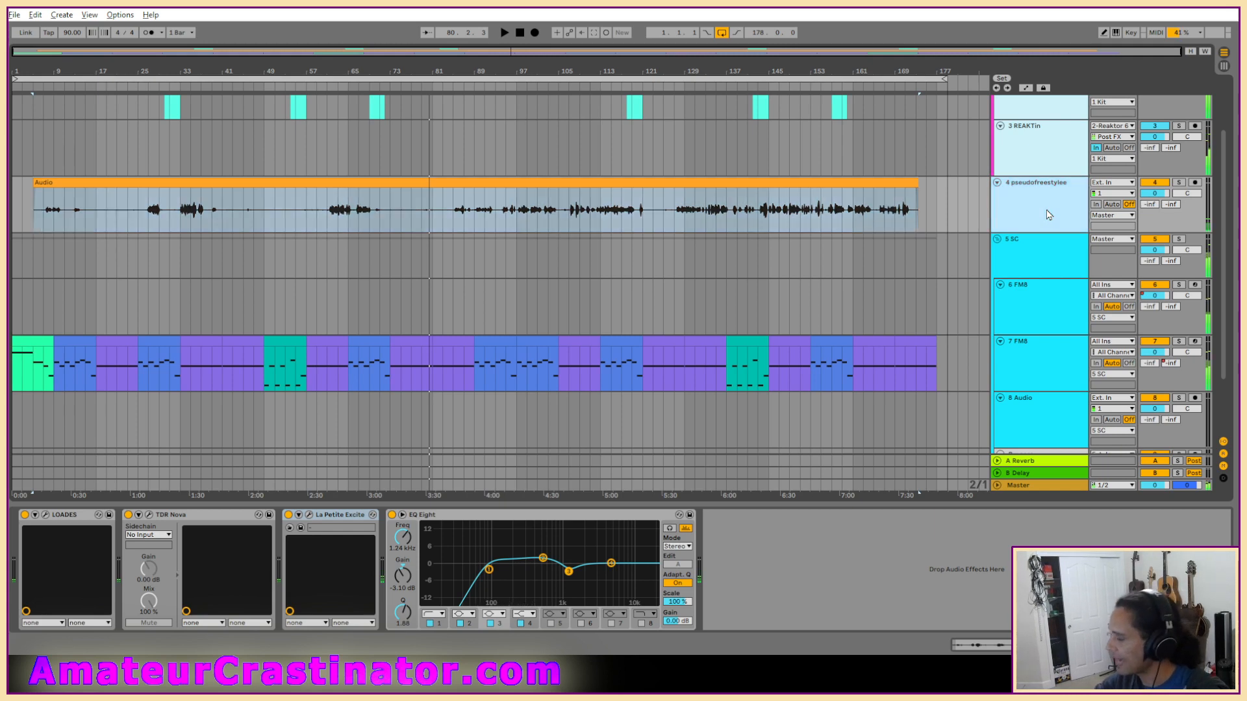
# Step: During playback, place PREDD directly ahead of La Petite Excite on the pseudofreestylee track and set its voltage gain to 22 dB
pyautogui.press('space')
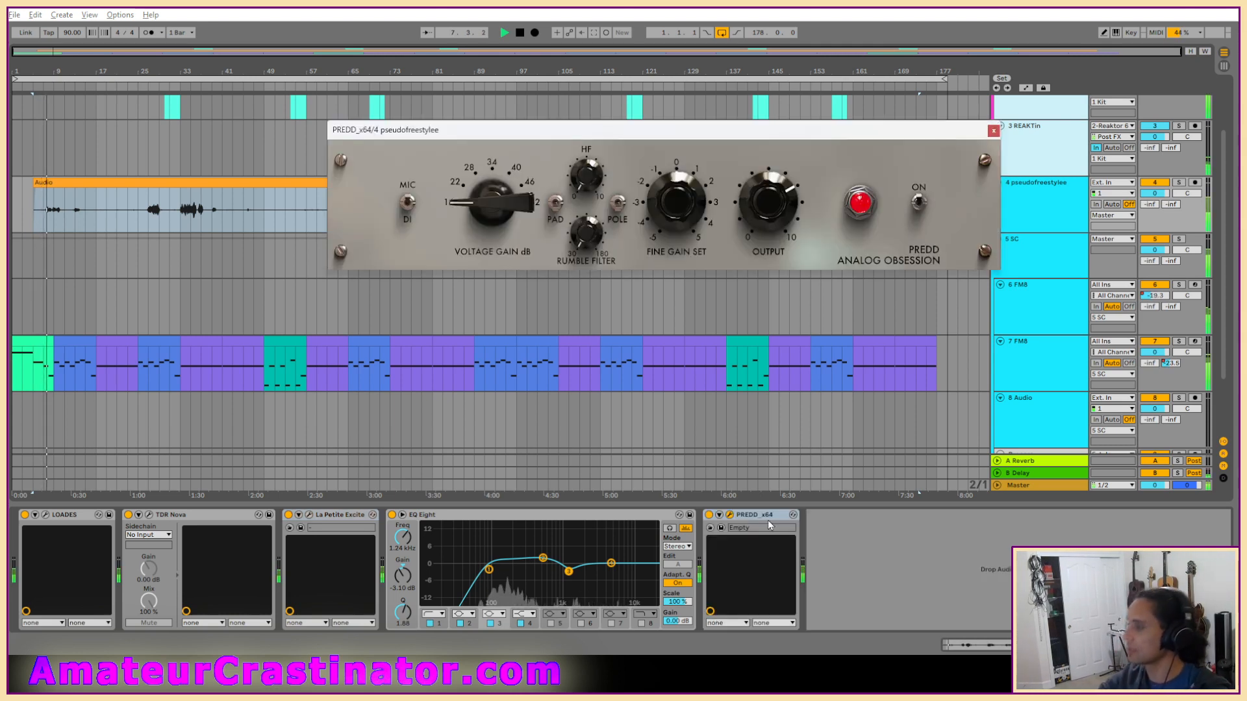
pyautogui.moveTo(766, 517); pyautogui.dragTo(250, 553)
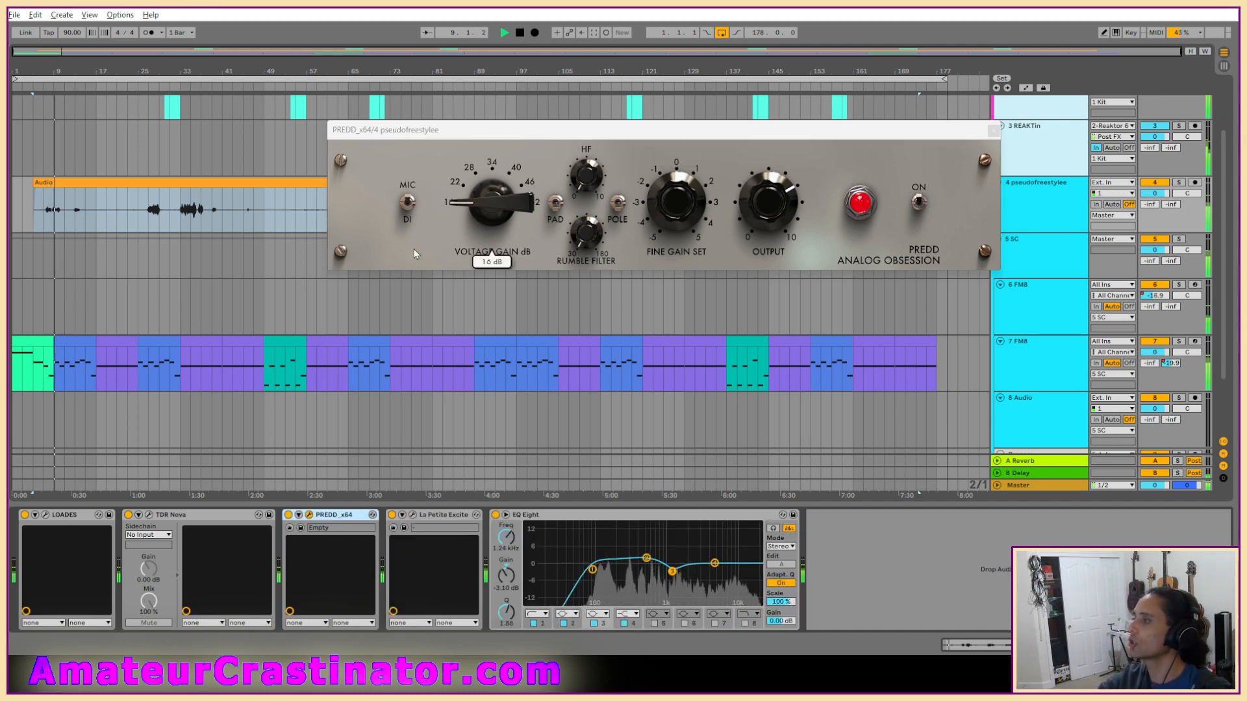
pyautogui.moveTo(491, 236); pyautogui.dragTo(490, 216)
# Step: Set PREDD's rumble filter to 60 Hz and its HF control to 1.8 dB
pyautogui.moveTo(587, 250)
pyautogui.mouseDown()
pyautogui.moveTo(583, 237)
pyautogui.moveTo(590, 245)
pyautogui.mouseUp()
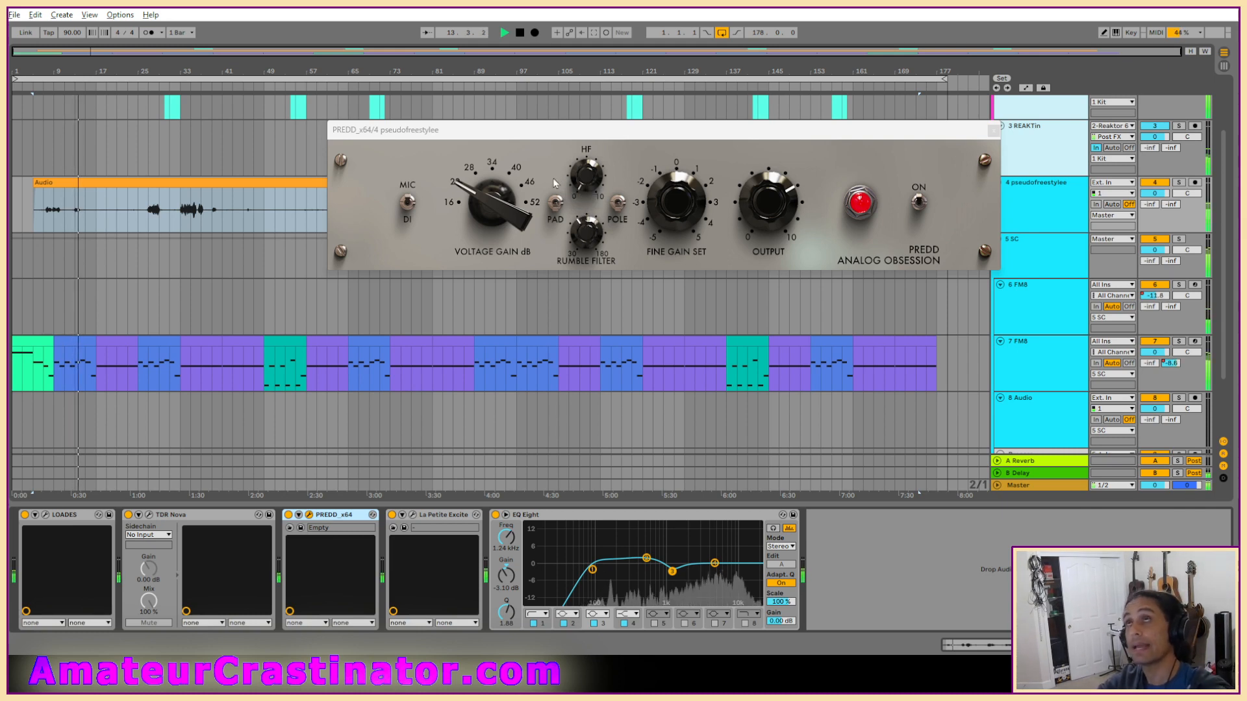
pyautogui.moveTo(515, 156)
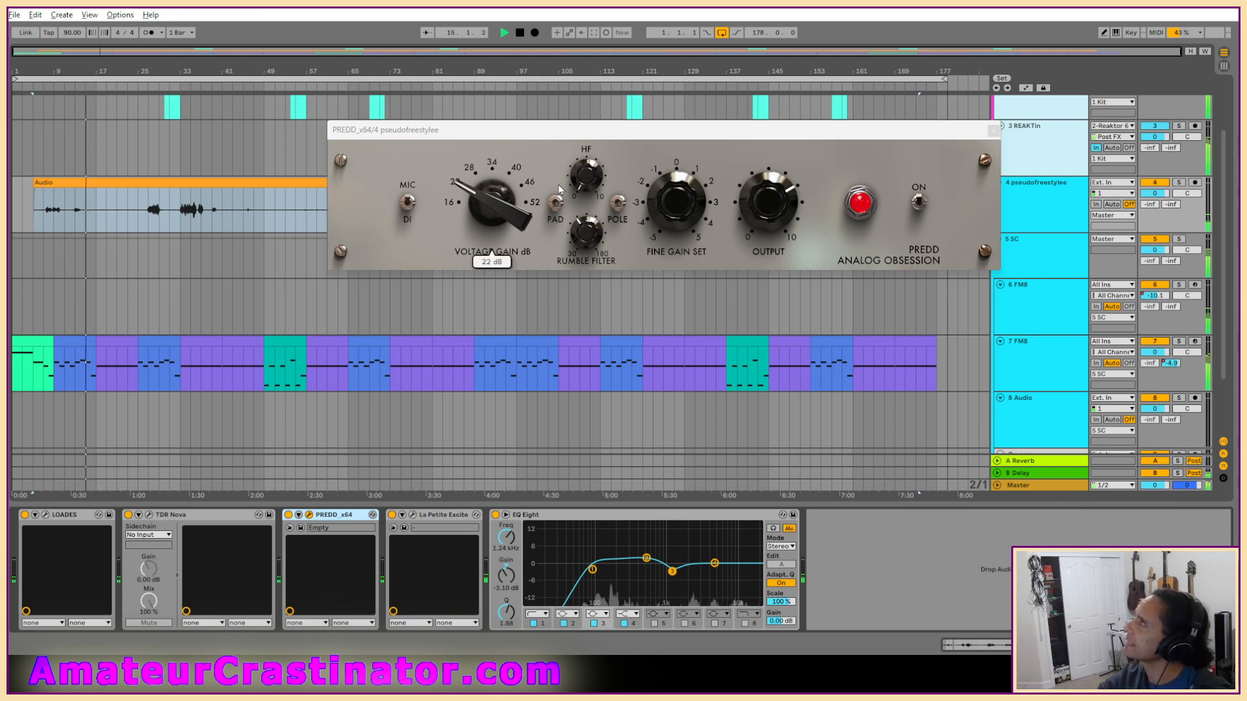
pyautogui.moveTo(582, 249)
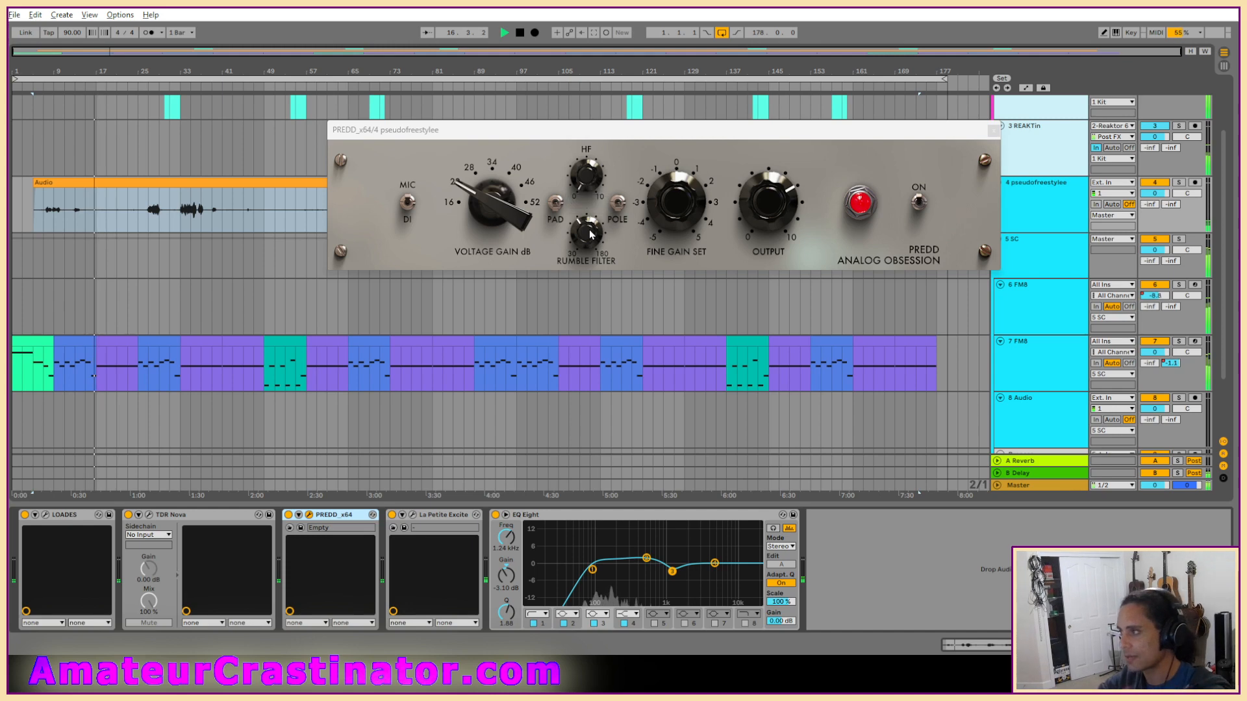
pyautogui.moveTo(589, 235); pyautogui.dragTo(585, 234)
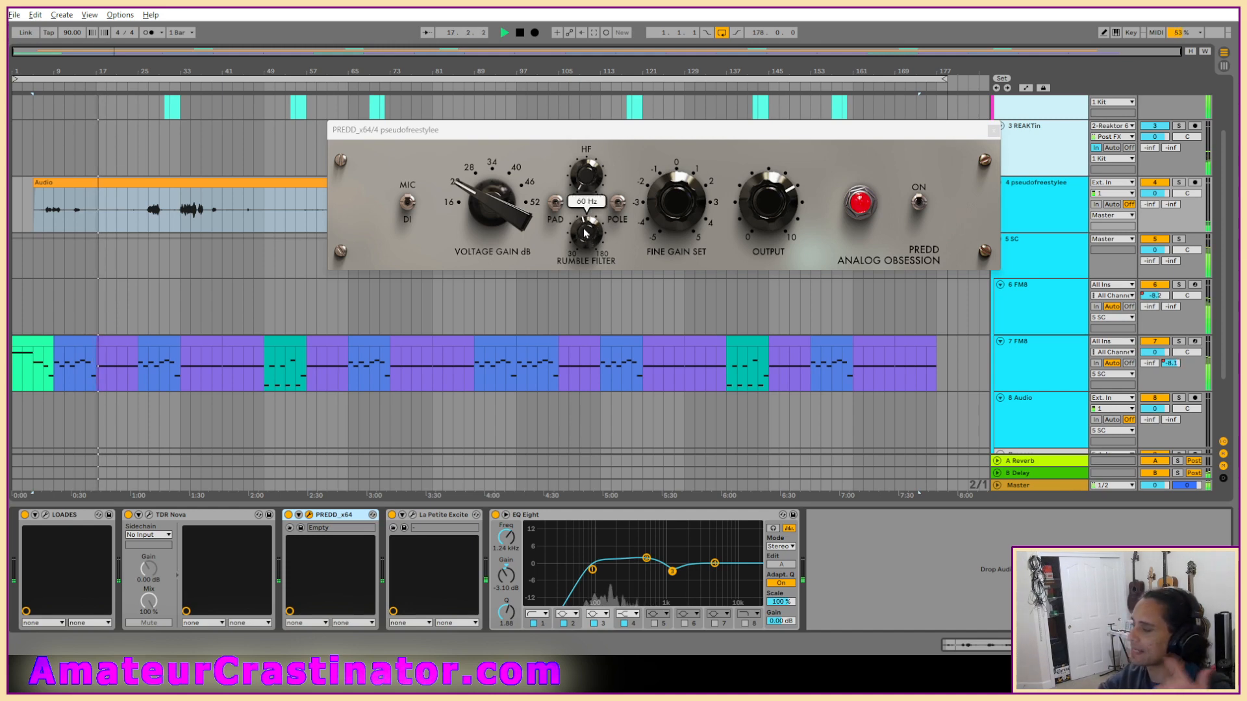
pyautogui.scroll(4, 587, 181)
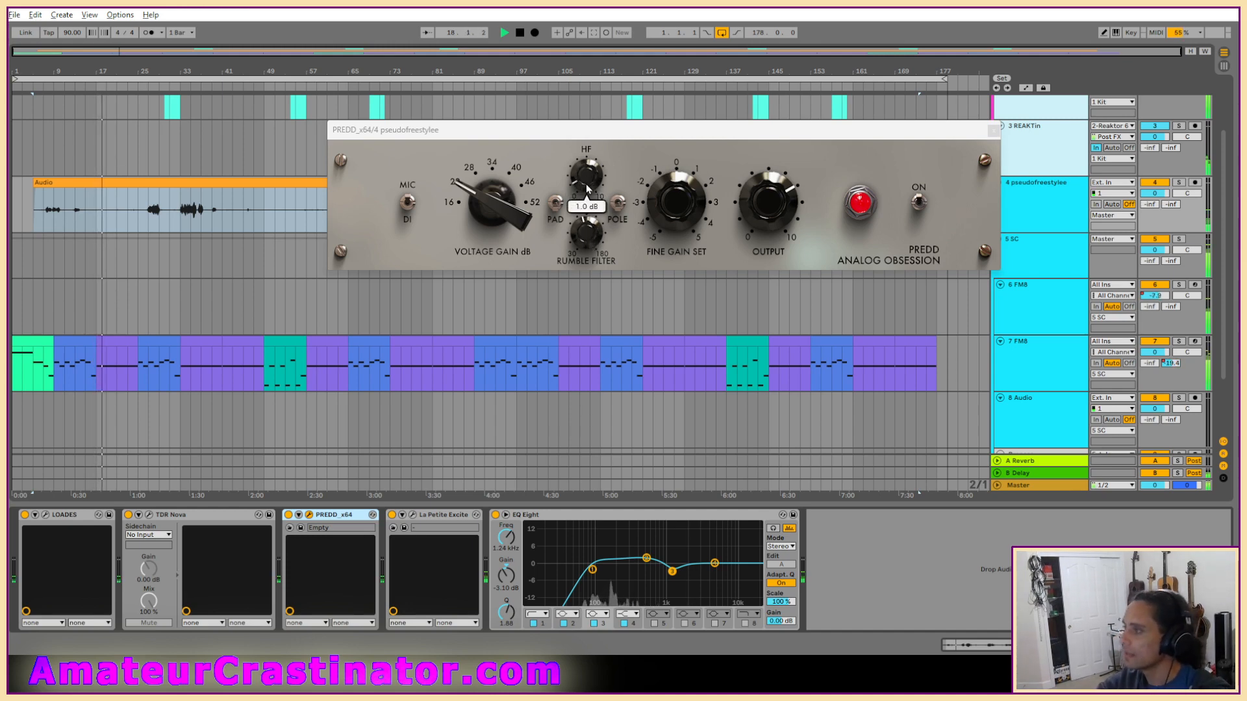
pyautogui.scroll(1, 587, 182)
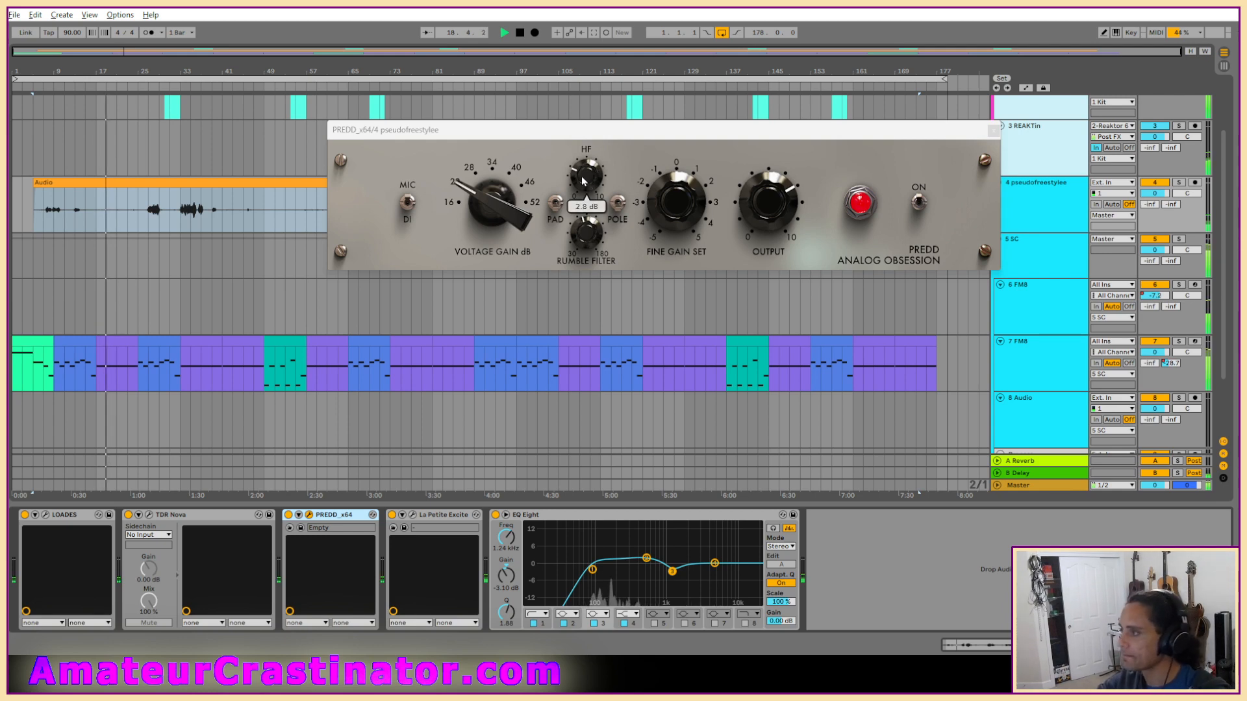
pyautogui.scroll(1, 587, 185)
pyautogui.scroll(1, 584, 177)
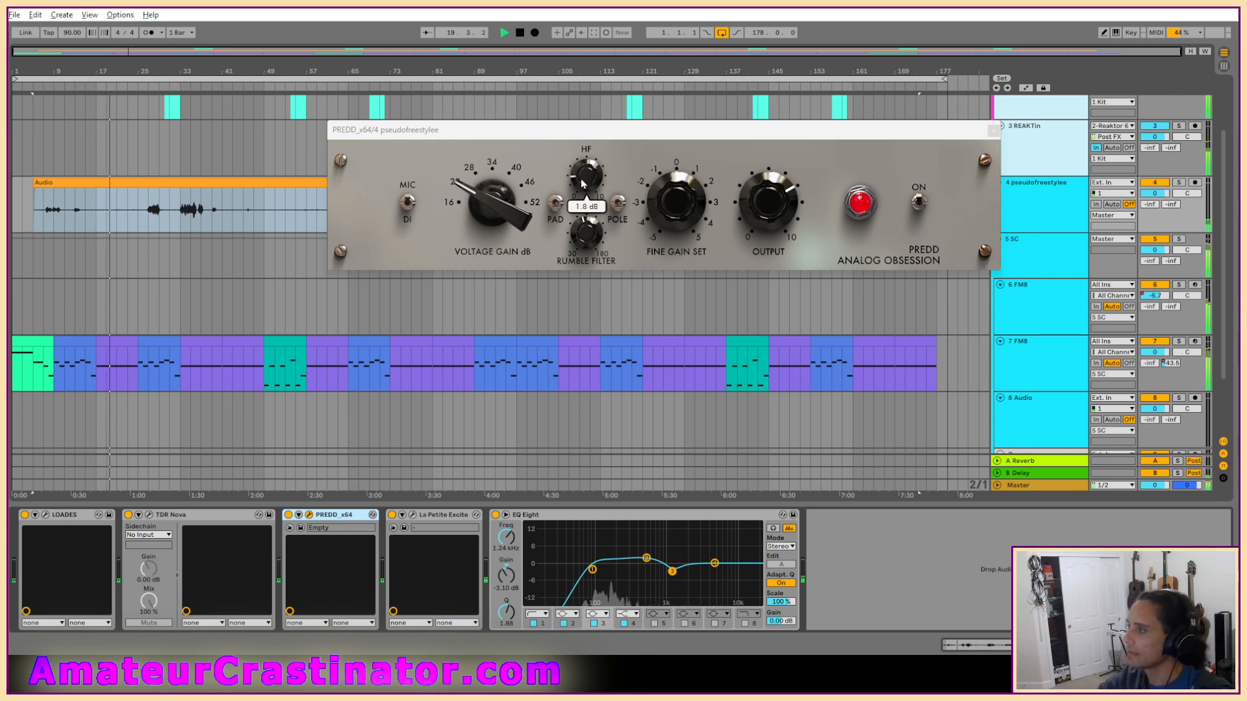
# Step: Check EQ Eight's low-cut band 1 against PREDD's rumble filter and set PREDD's fine gain to 1.3 dB
pyautogui.scroll(2, 685, 206)
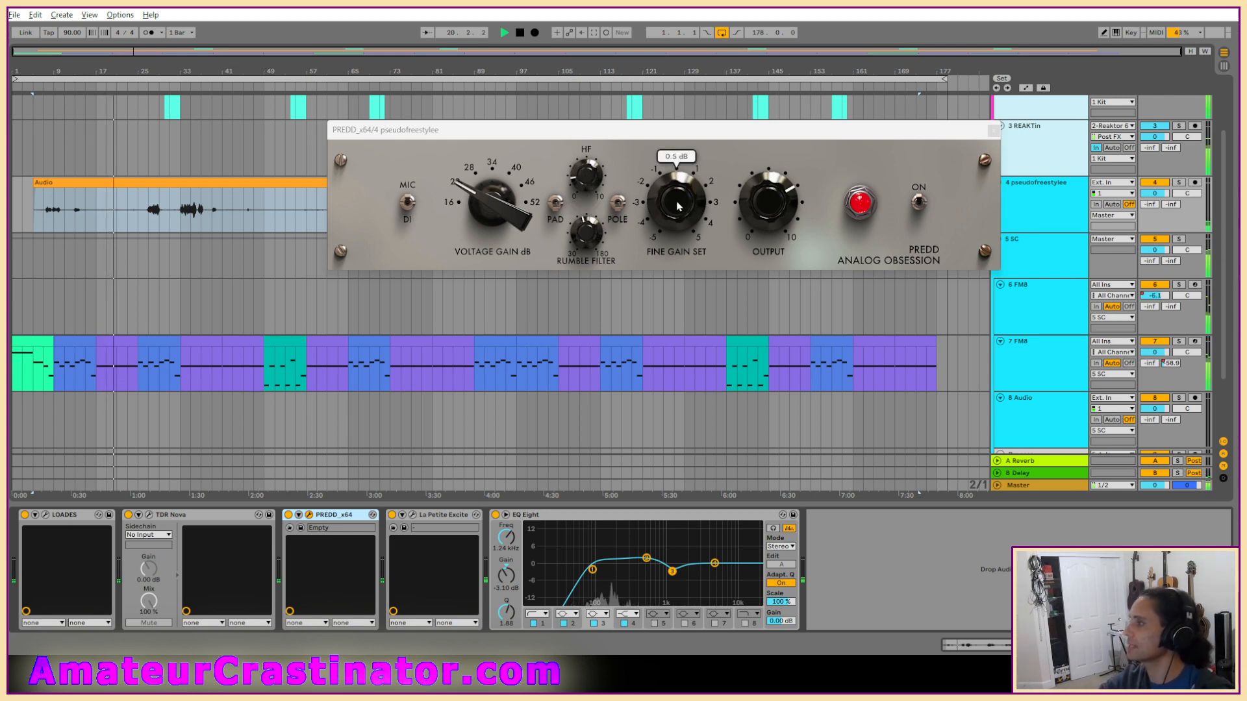
pyautogui.scroll(3, 675, 202)
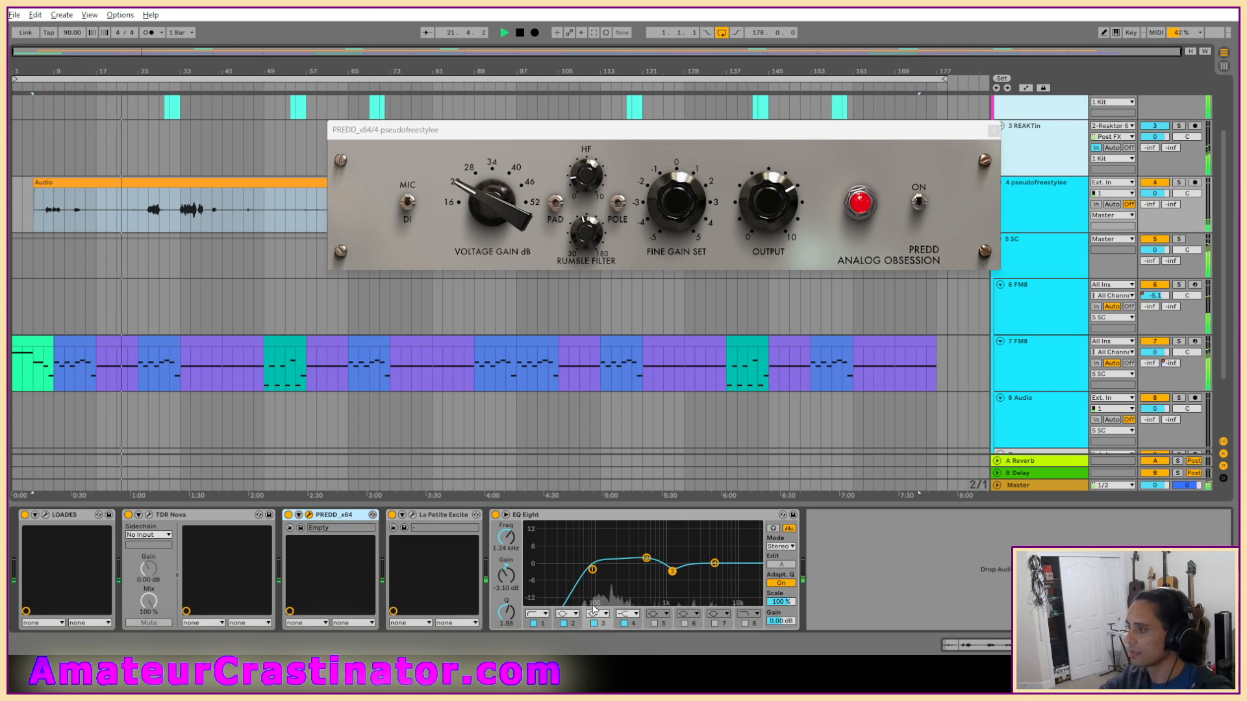
pyautogui.click(543, 622)
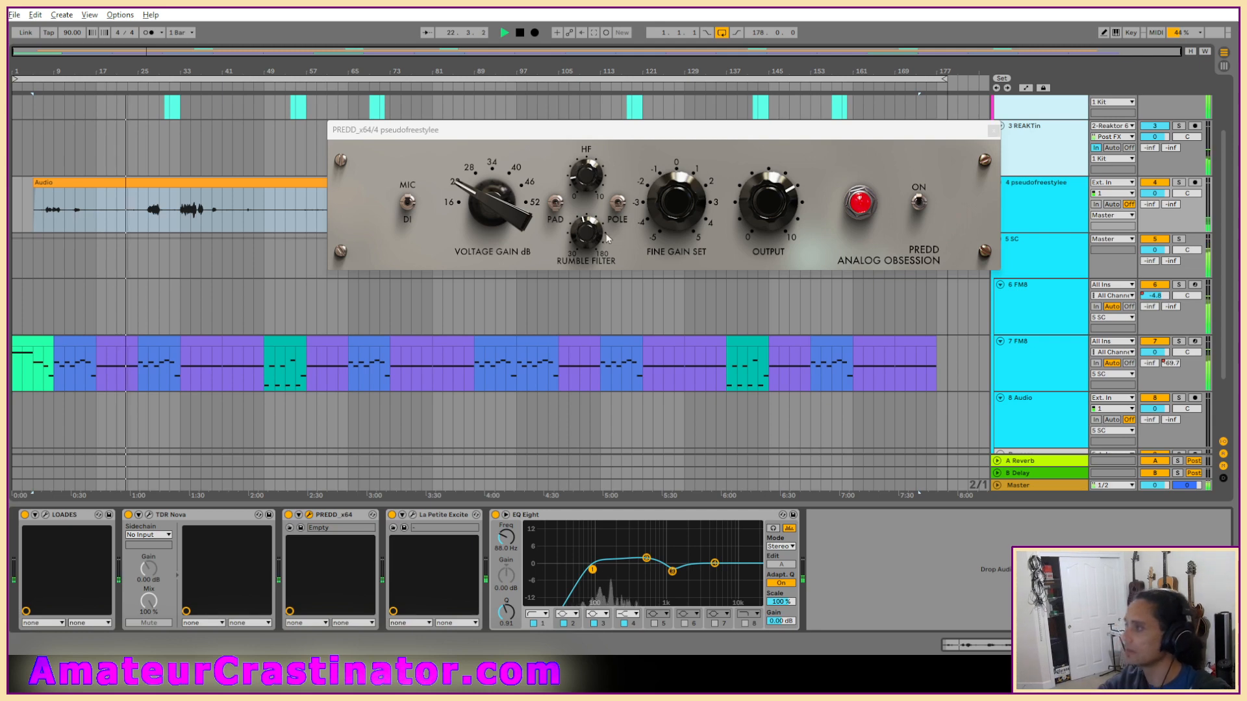
pyautogui.moveTo(597, 240)
pyautogui.moveTo(596, 240); pyautogui.dragTo(590, 235)
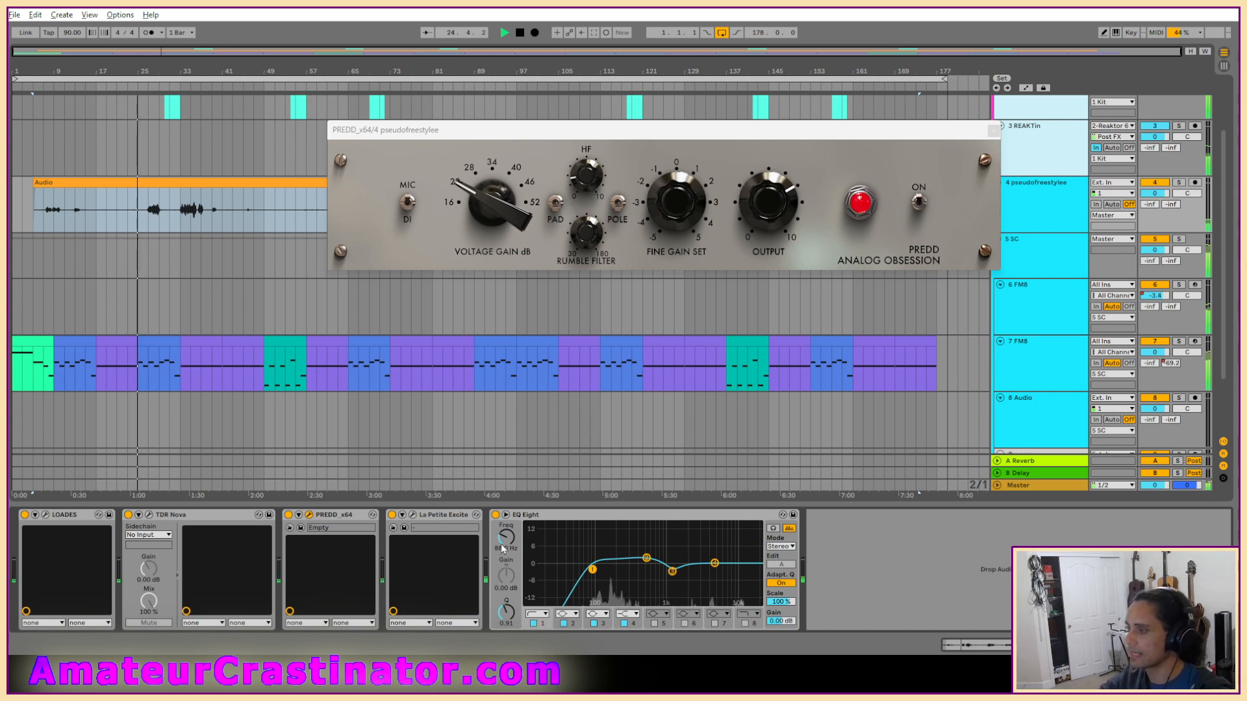
pyautogui.moveTo(677, 197); pyautogui.dragTo(679, 200)
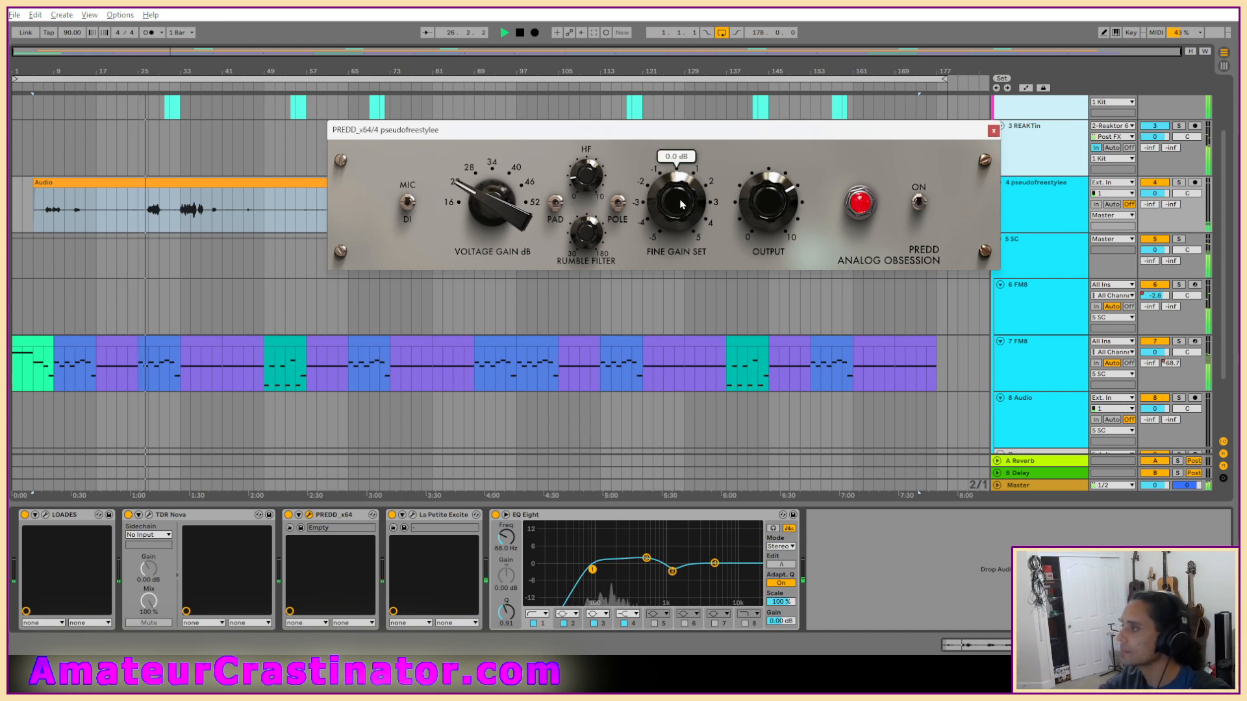
pyautogui.moveTo(676, 201)
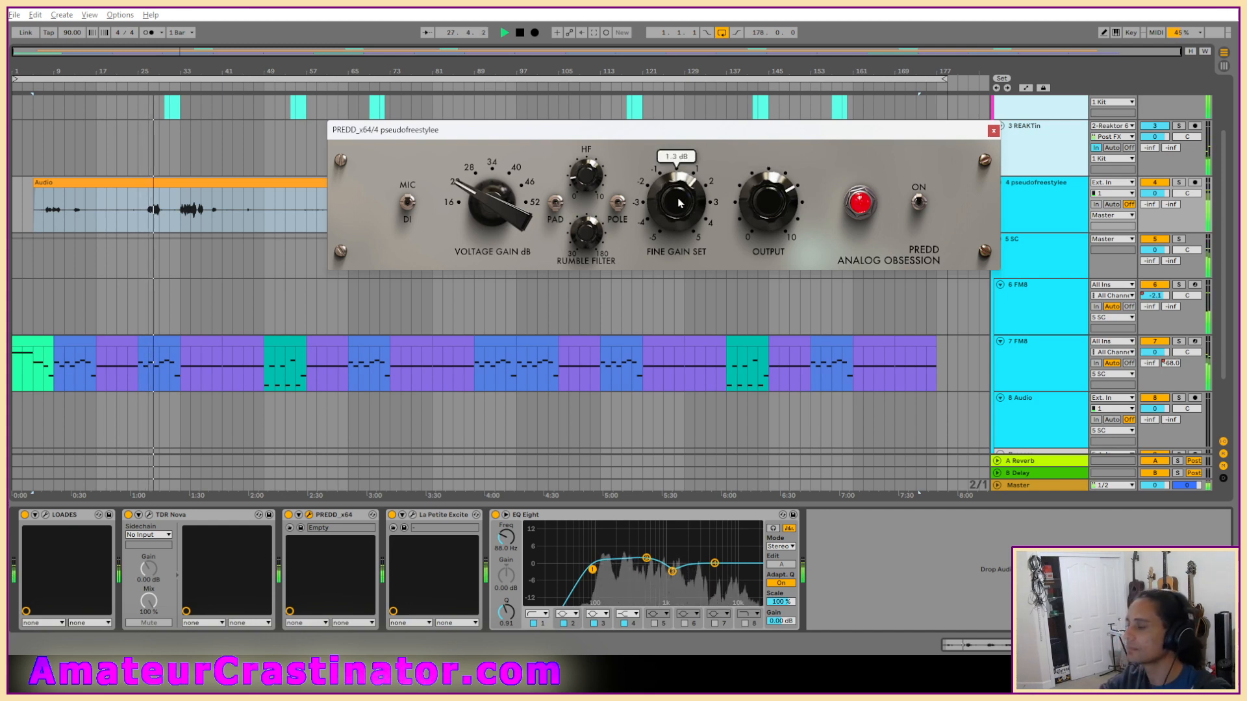
# Step: Bypass and re-enable La Petite Excite to compare the vocal sound, and close PREDD
pyautogui.click(392, 515)
pyautogui.click(391, 516)
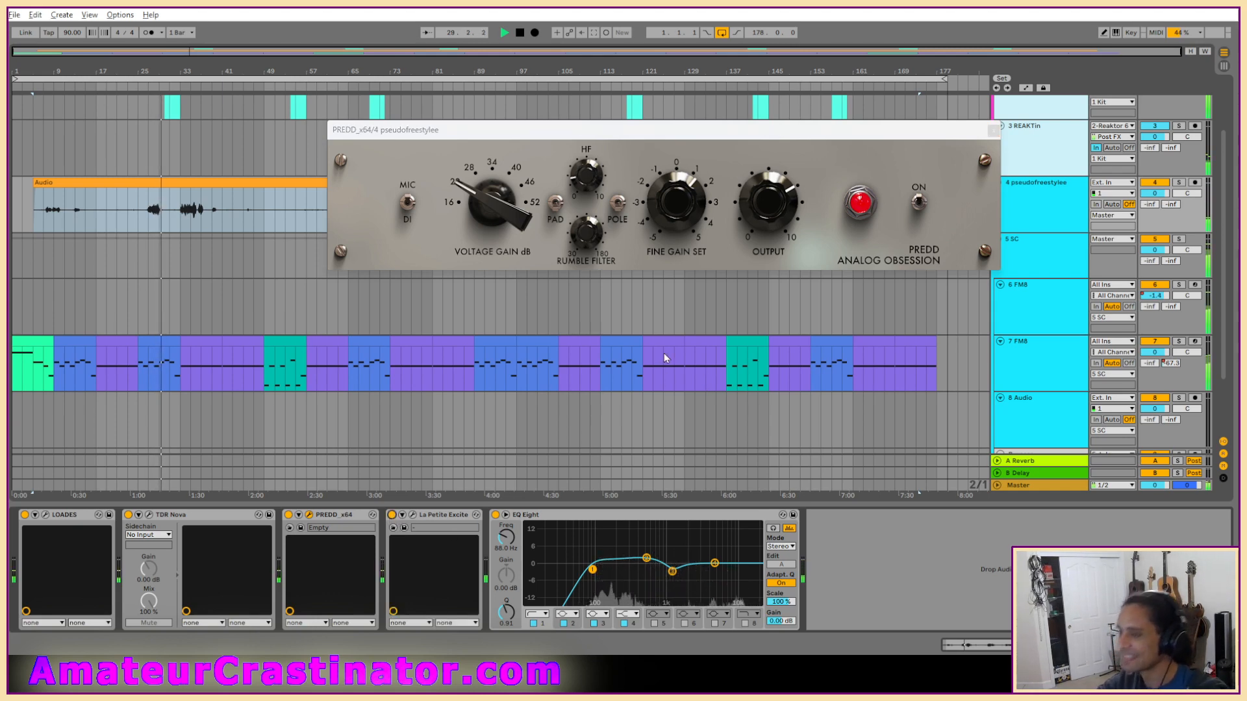
pyautogui.click(993, 131)
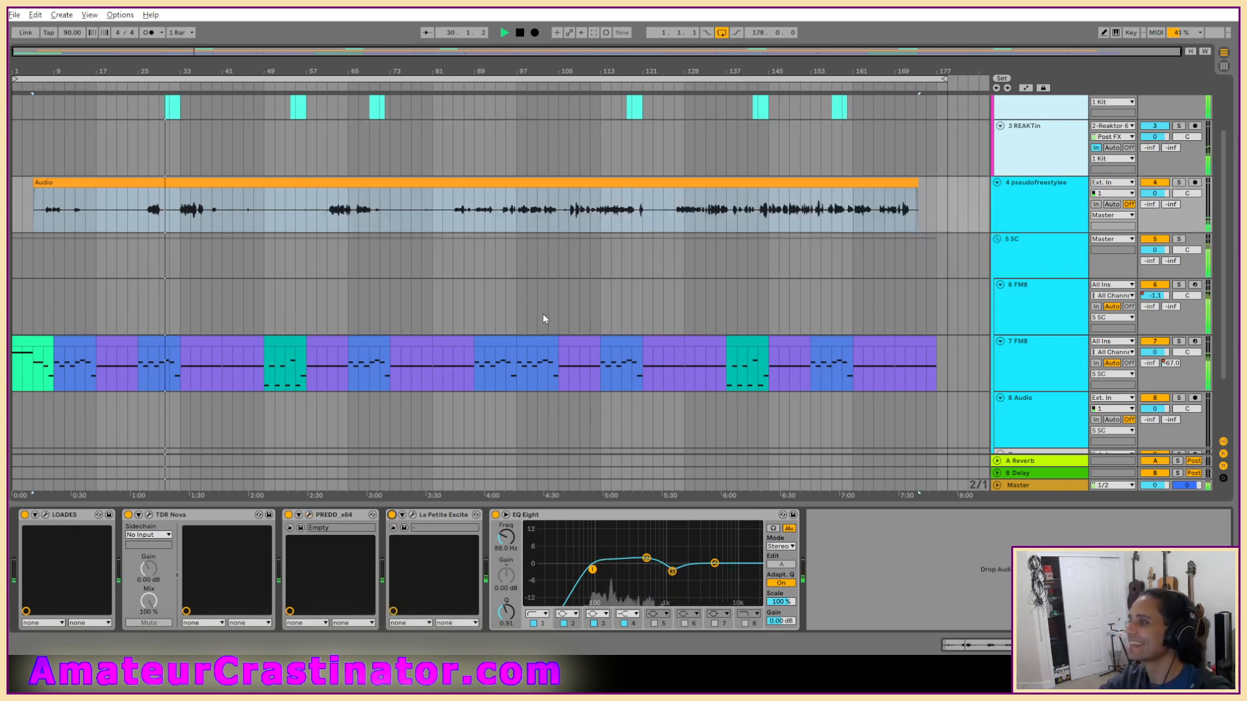
# Step: Audition the pseudofreestylee vocal from several phrase starts, at about bars 25, 61 and 85
pyautogui.click(150, 223)
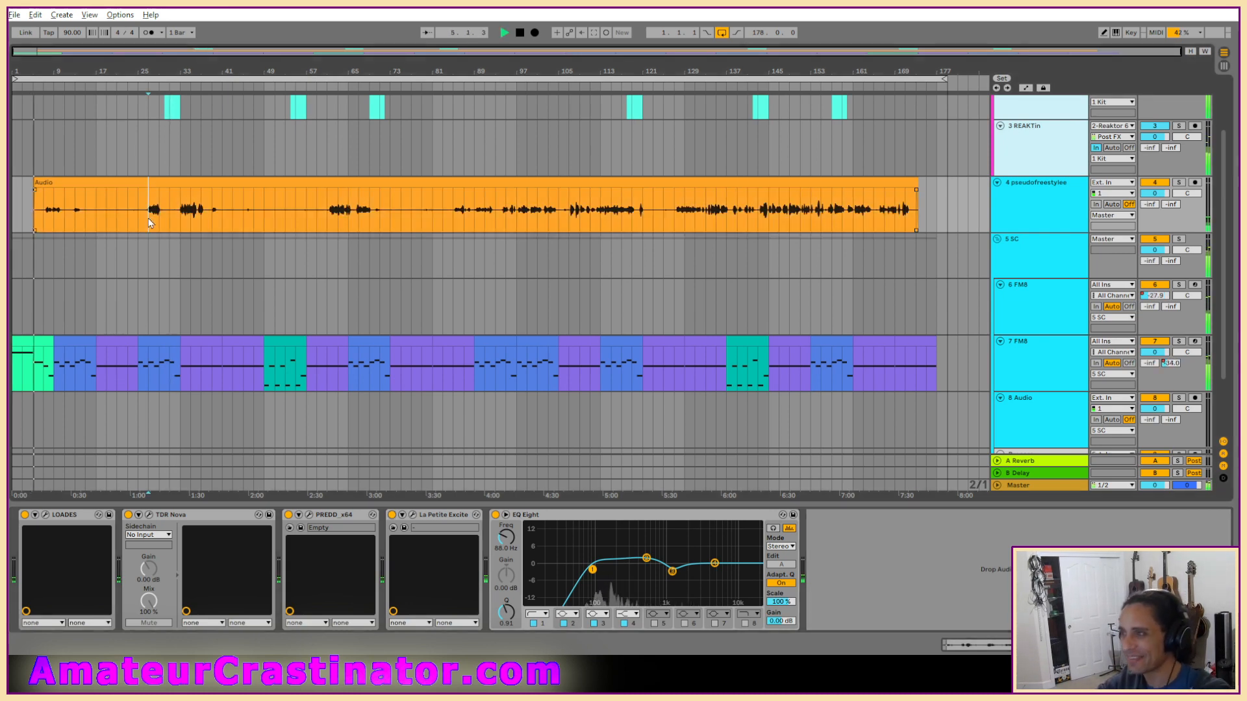
pyautogui.press('space')
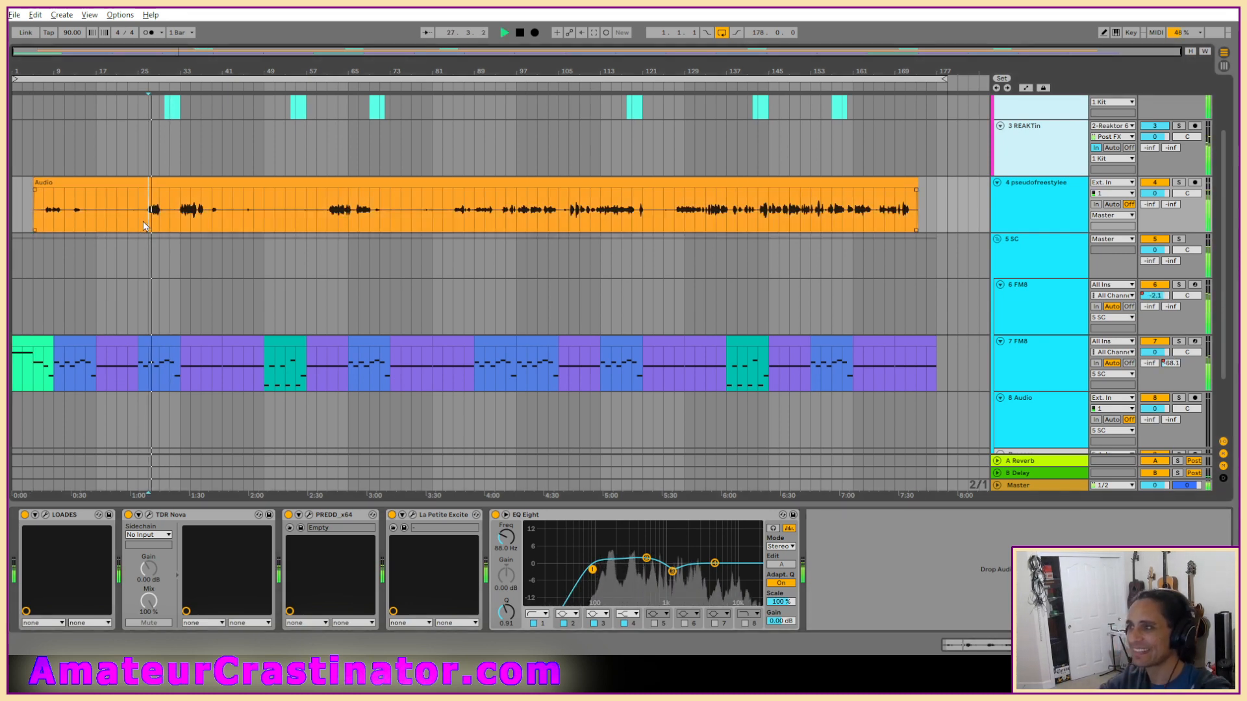
pyautogui.click(143, 224)
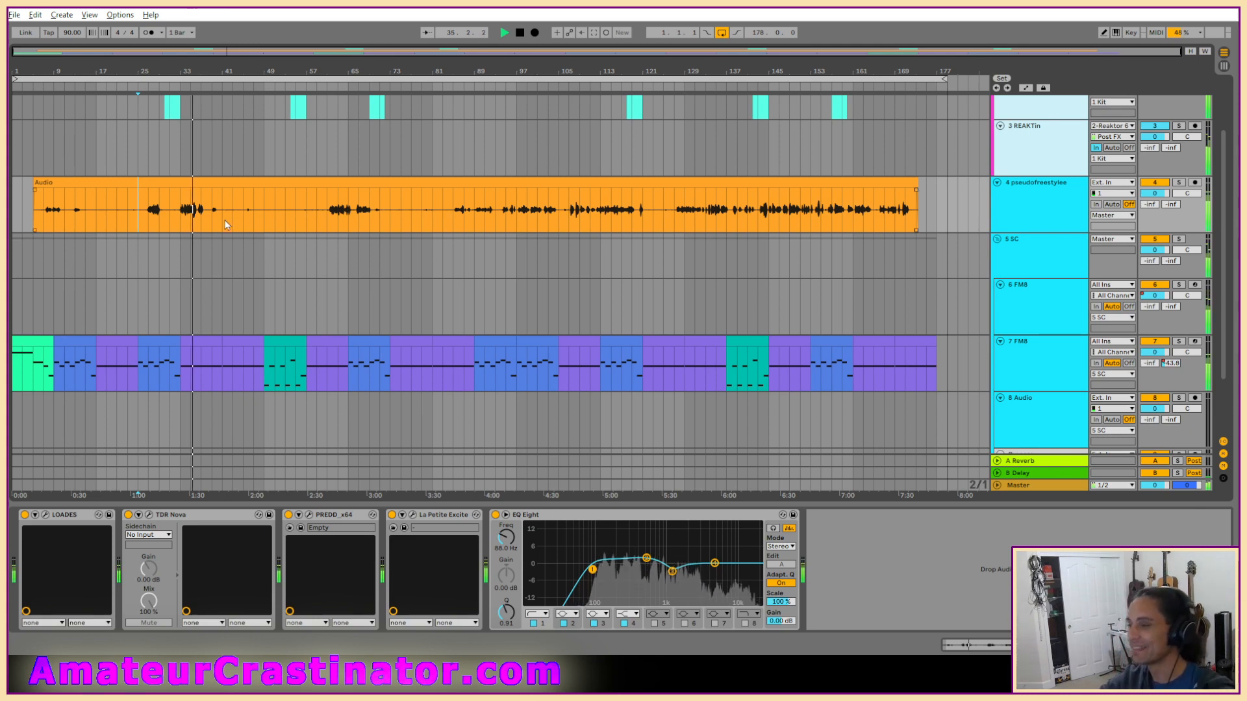
pyautogui.click(325, 220)
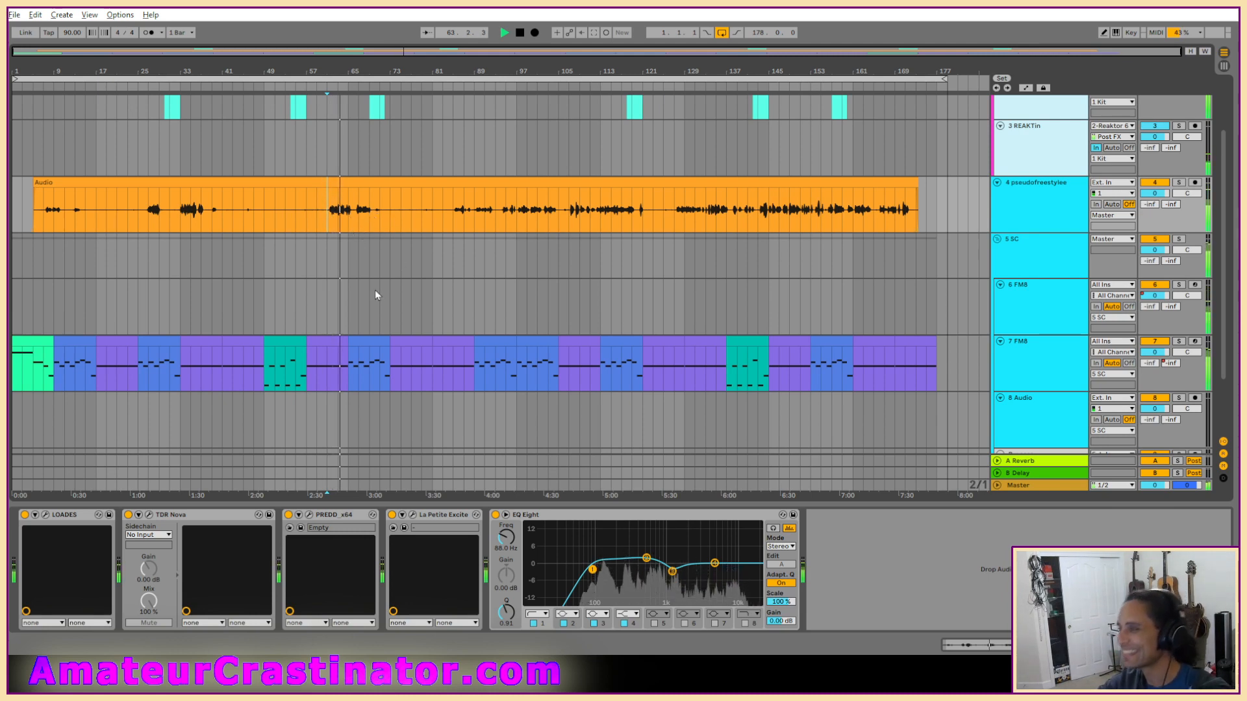
pyautogui.scroll(2, 386, 250)
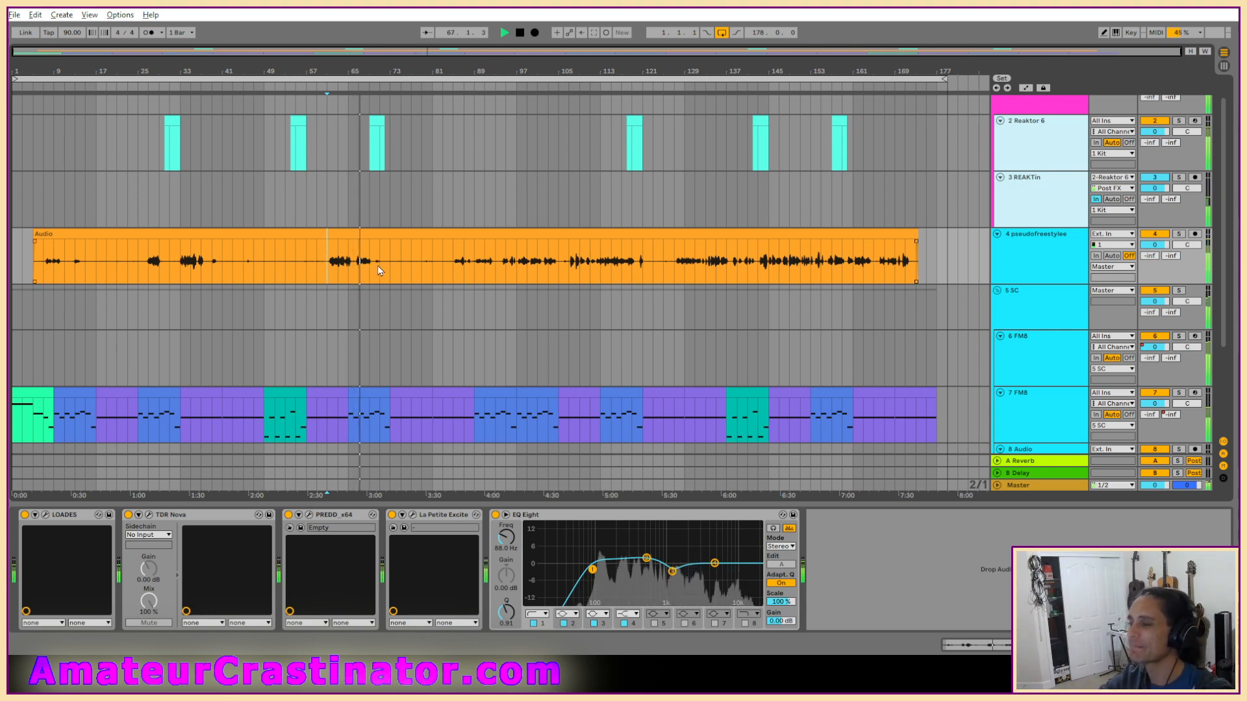
pyautogui.click(453, 276)
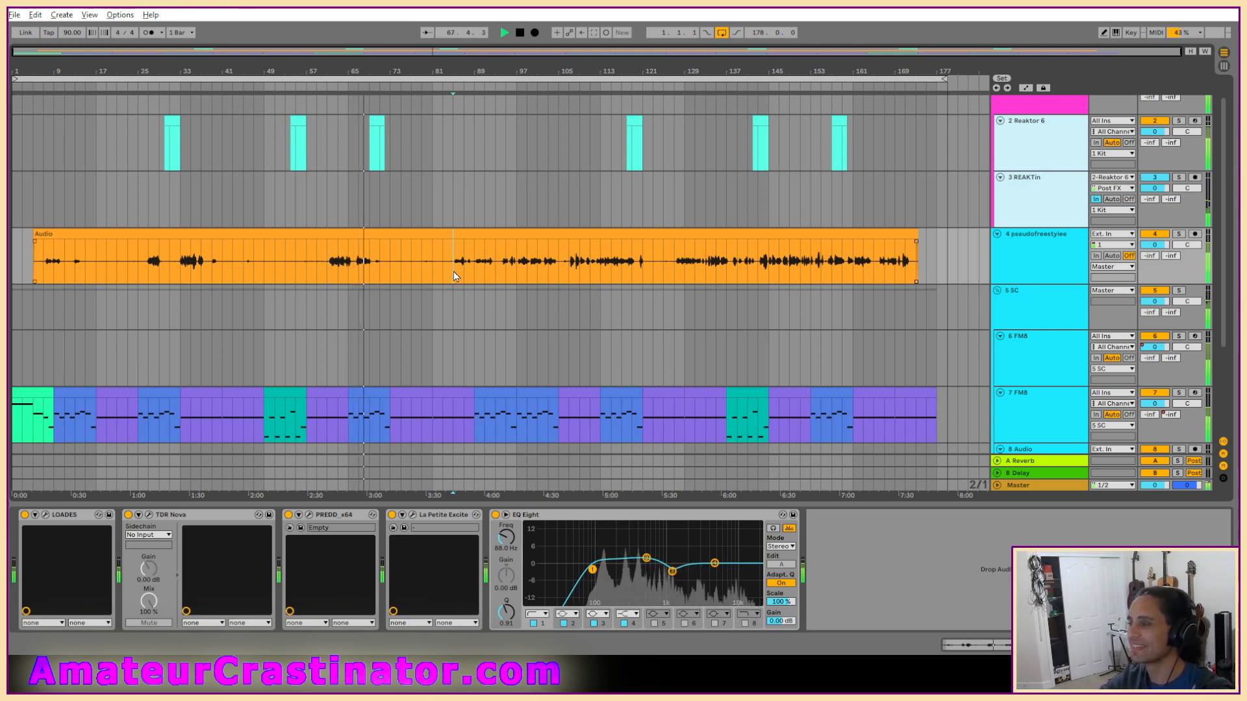
pyautogui.press('space')
pyautogui.press('space')
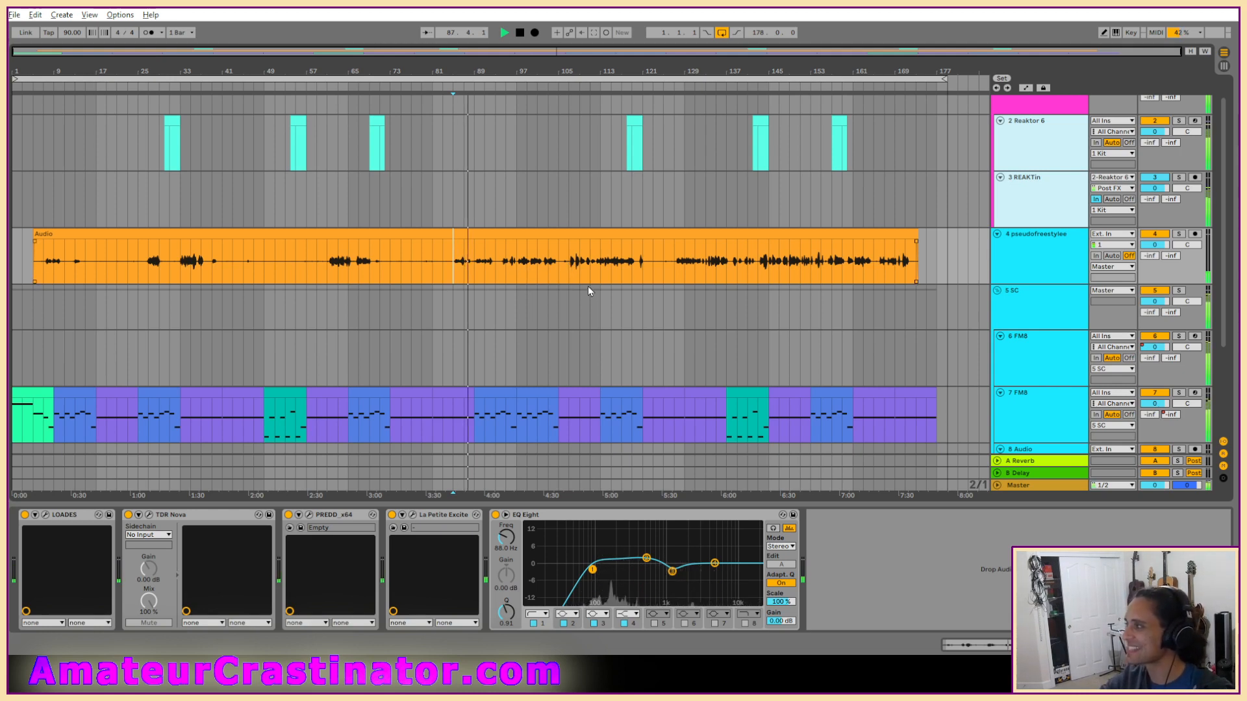
# Step: Mute and unmute the SC group repeatedly to compare the vocal with and without it
pyautogui.scroll(3, 600, 285)
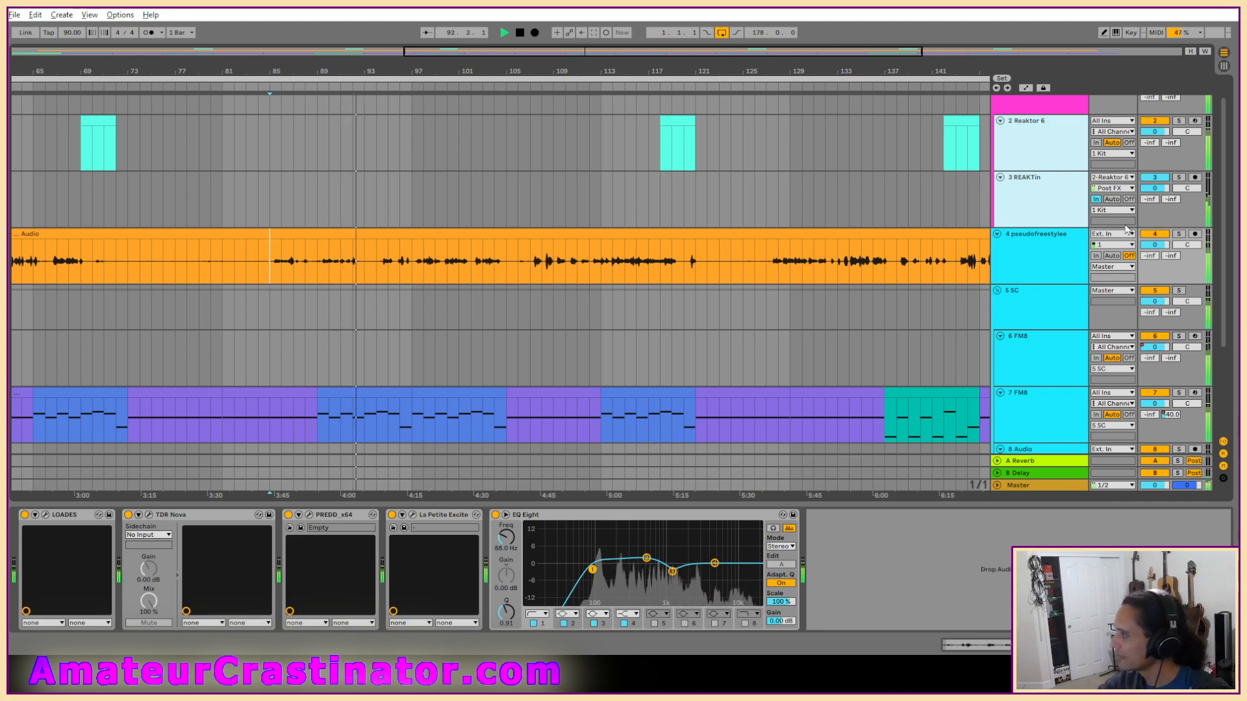
pyautogui.scroll(1, 1041, 158)
pyautogui.scroll(-3, 1041, 158)
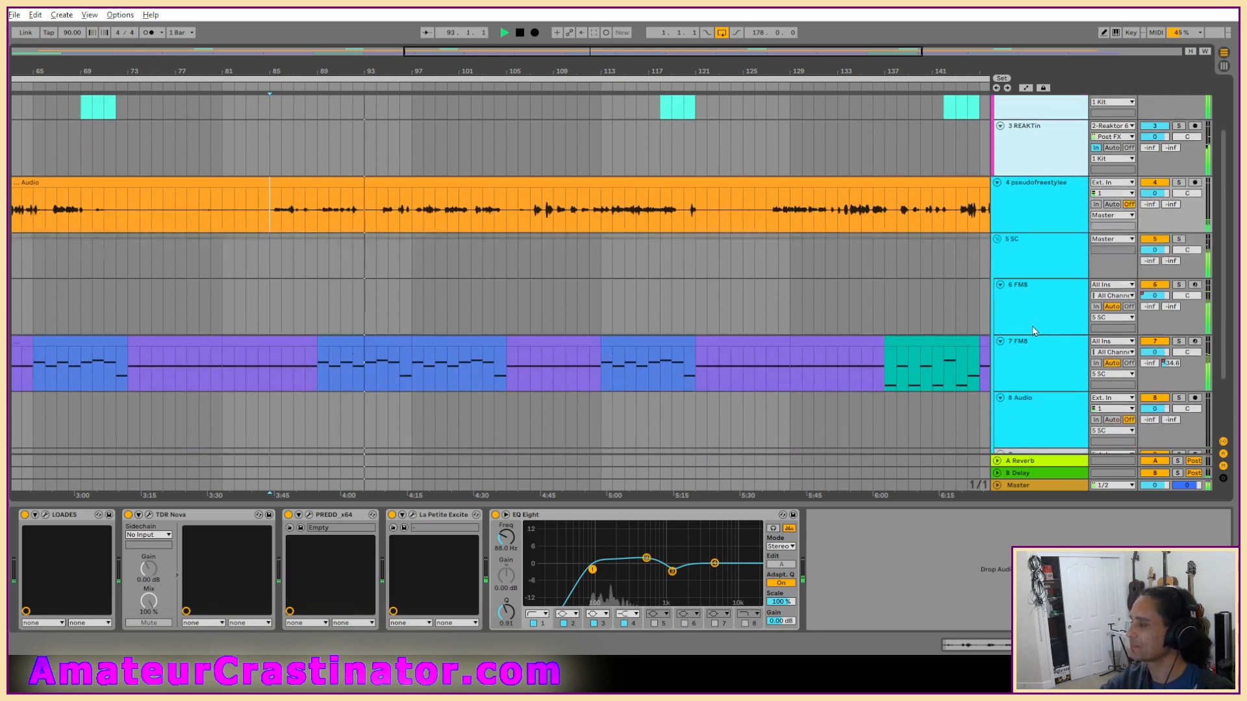
pyautogui.click(1161, 244)
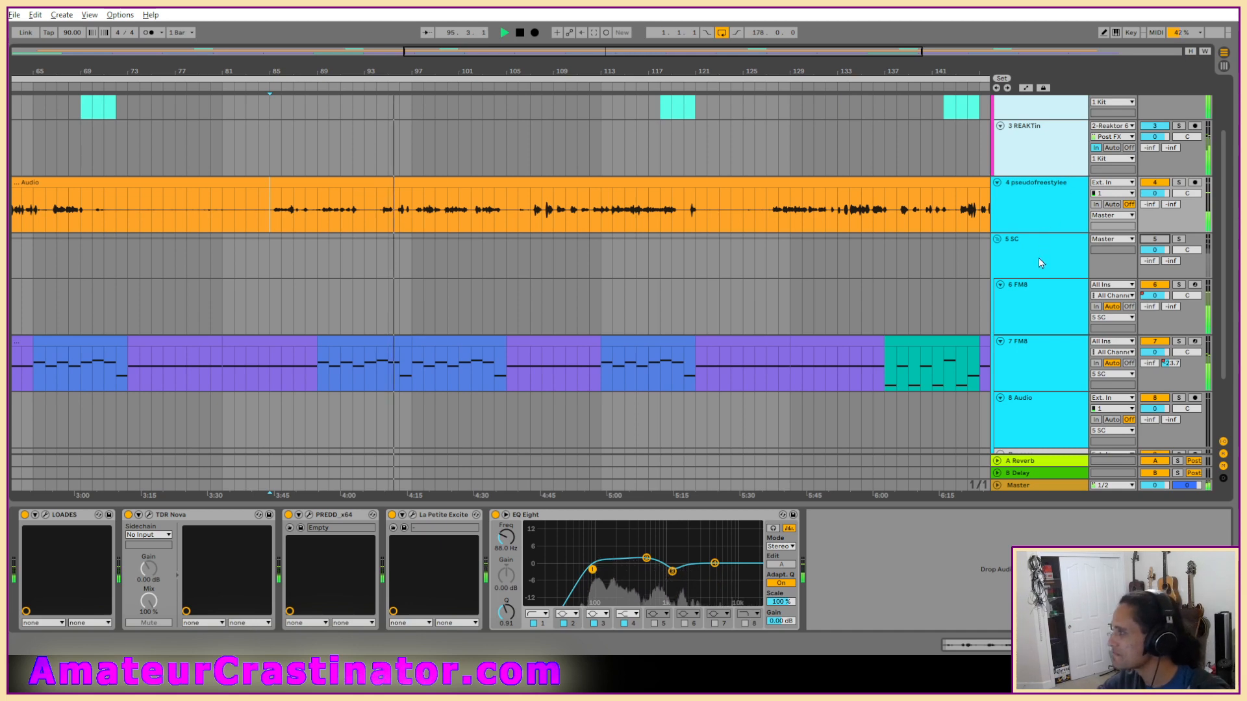
pyautogui.click(1155, 239)
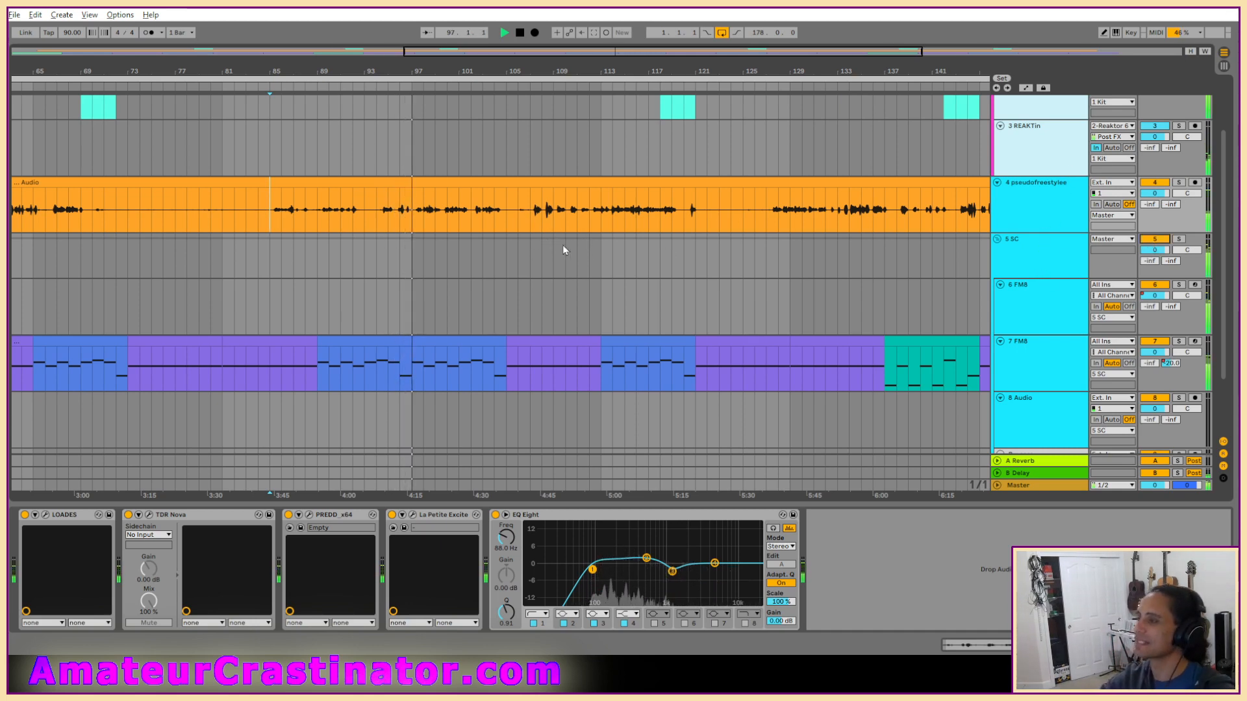
pyautogui.click(1157, 241)
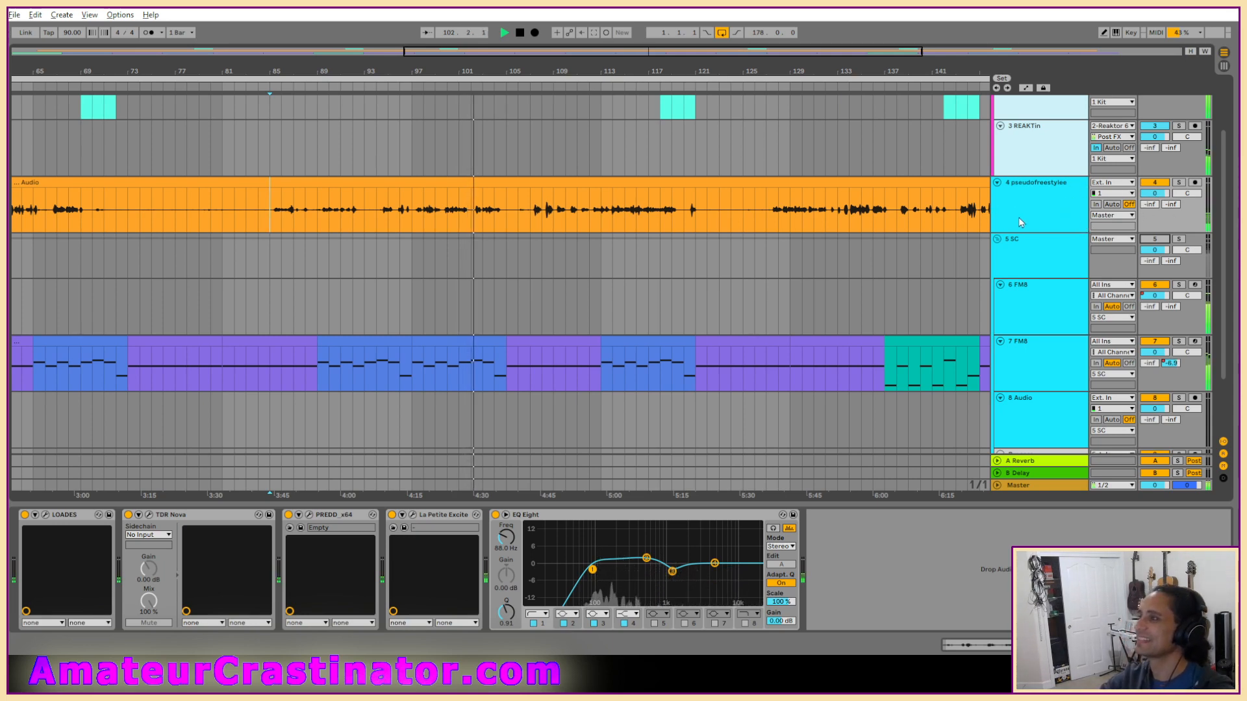
pyautogui.click(1155, 238)
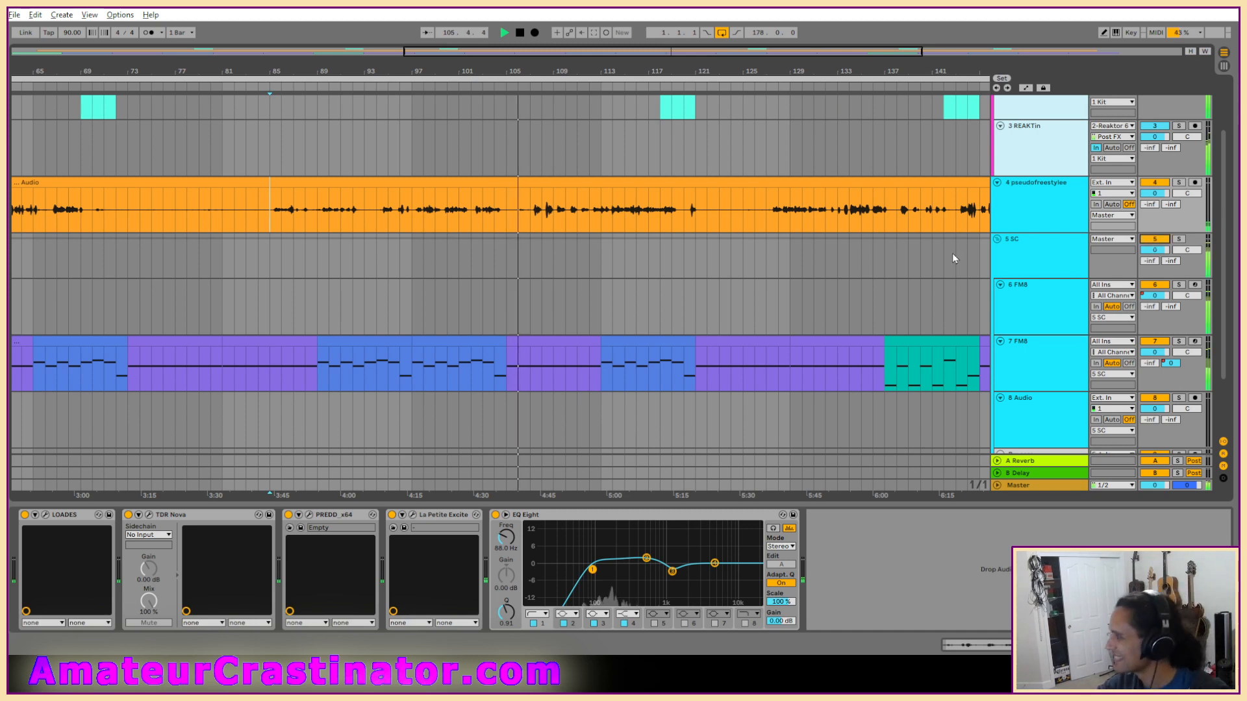
# Step: Delete the unwanted stretches of the pseudofreestylee clip at about bars 105 to 107 and 72 to 84
pyautogui.moveTo(530, 220); pyautogui.dragTo(507, 219)
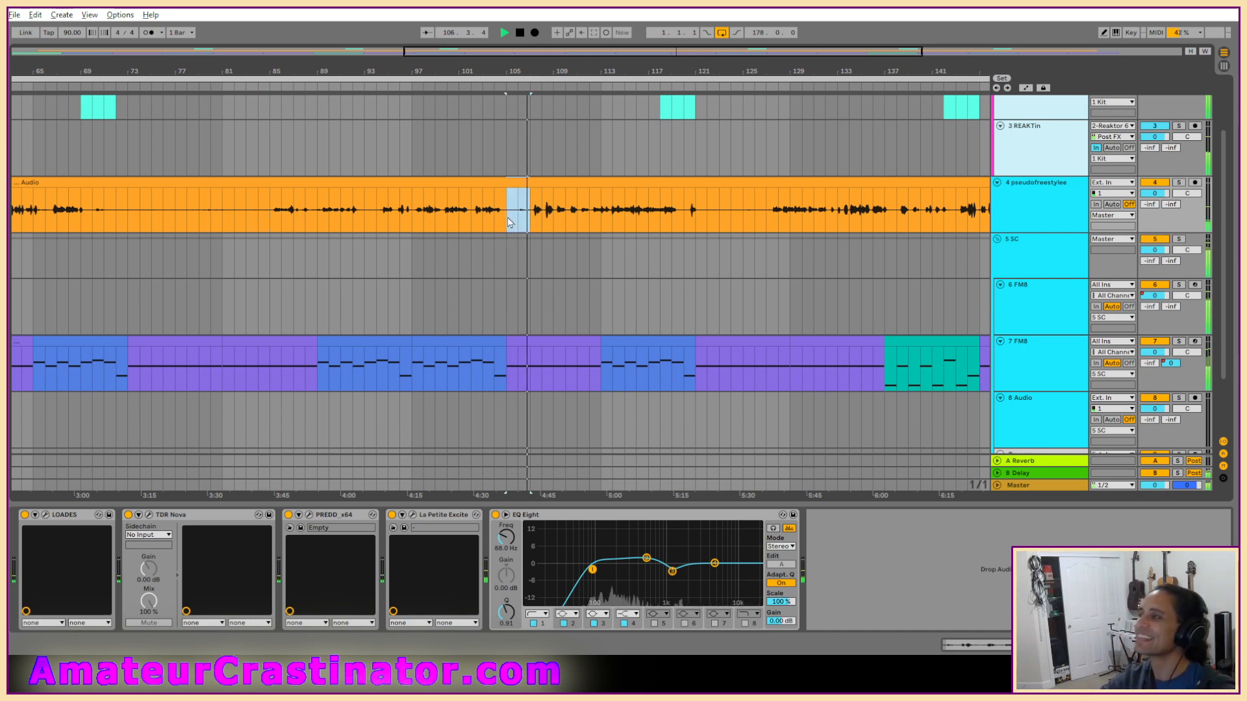
pyautogui.press('Delete')
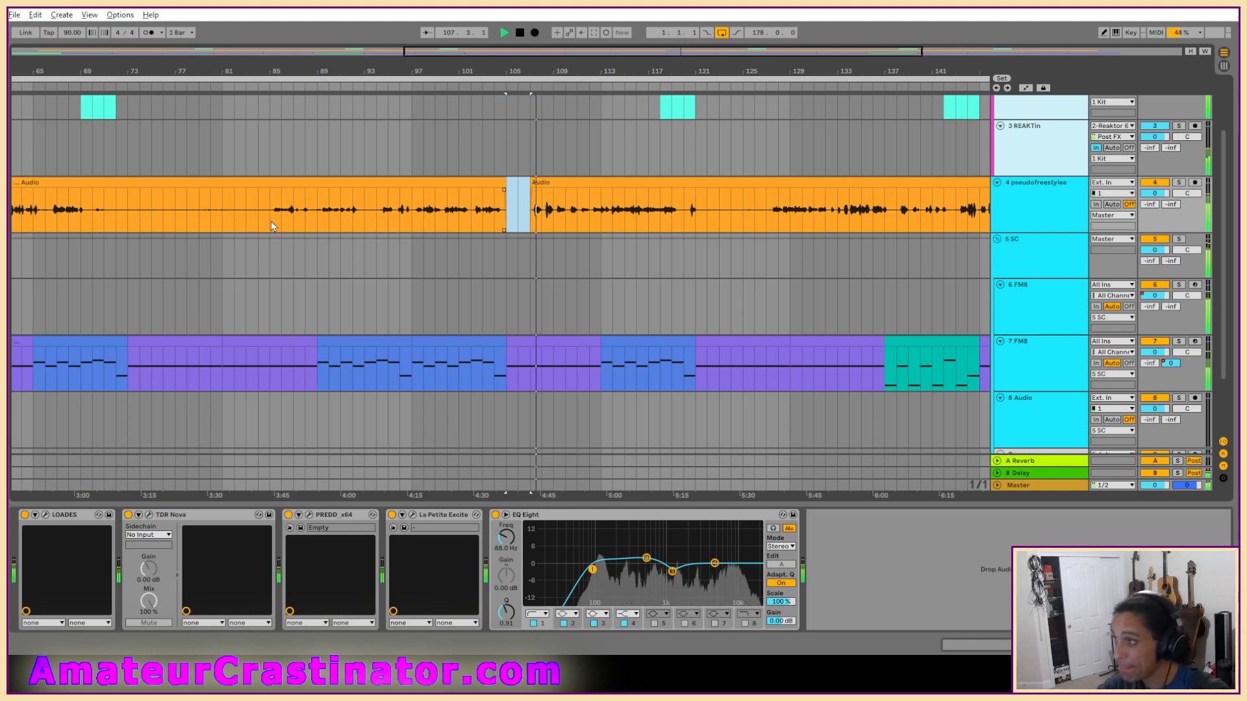
pyautogui.moveTo(258, 220); pyautogui.dragTo(116, 228)
pyautogui.press('Delete')
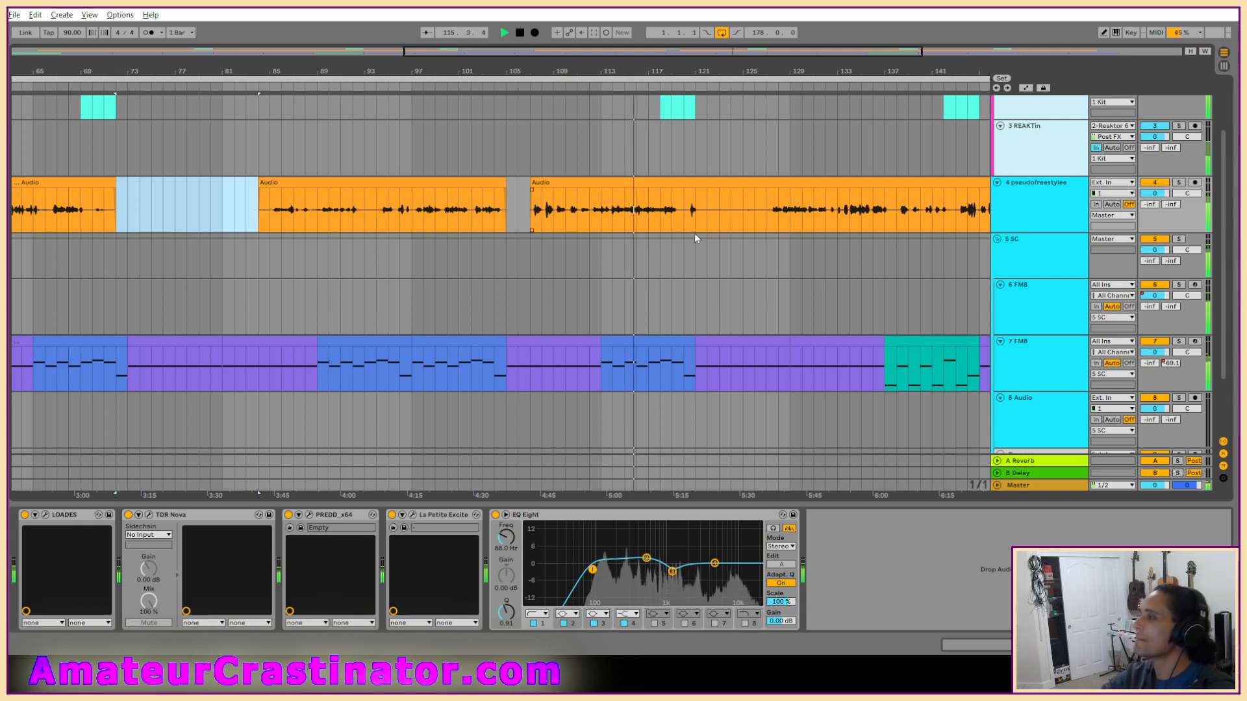
# Step: Mute the SC group and replay the pseudofreestylee vocal from about bar 115
pyautogui.click(624, 223)
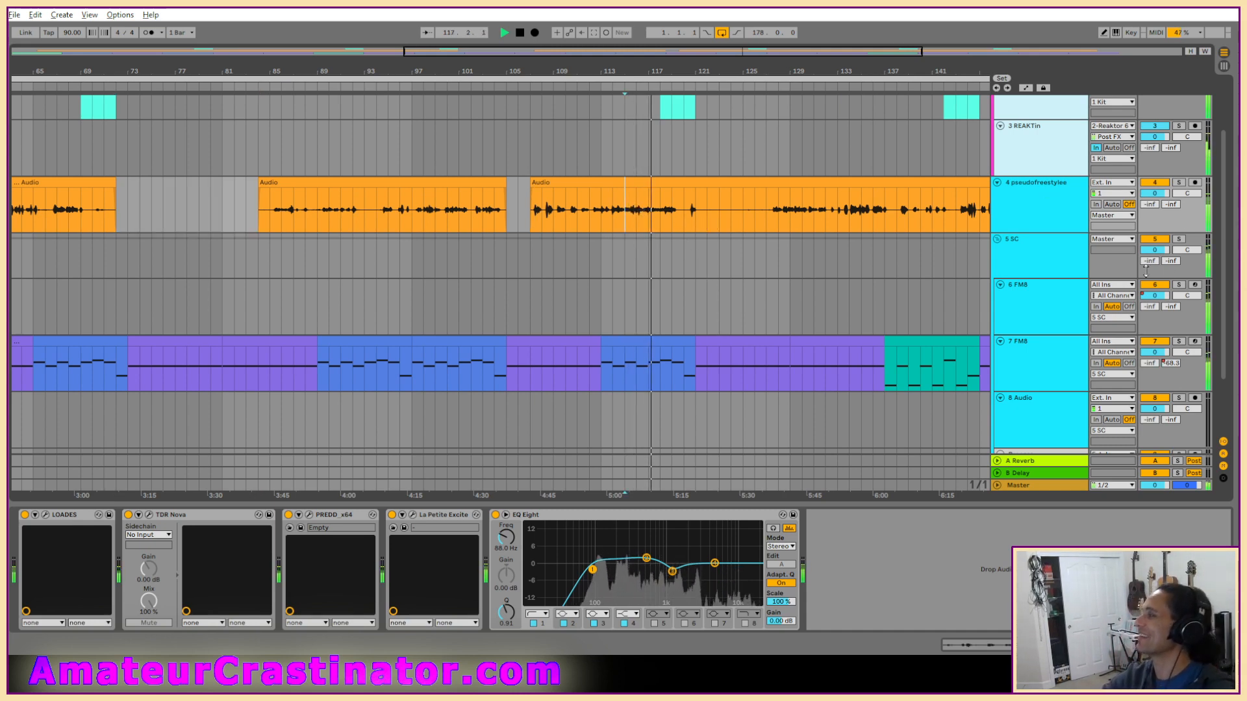
pyautogui.click(1154, 240)
pyautogui.press('space')
pyautogui.press('space')
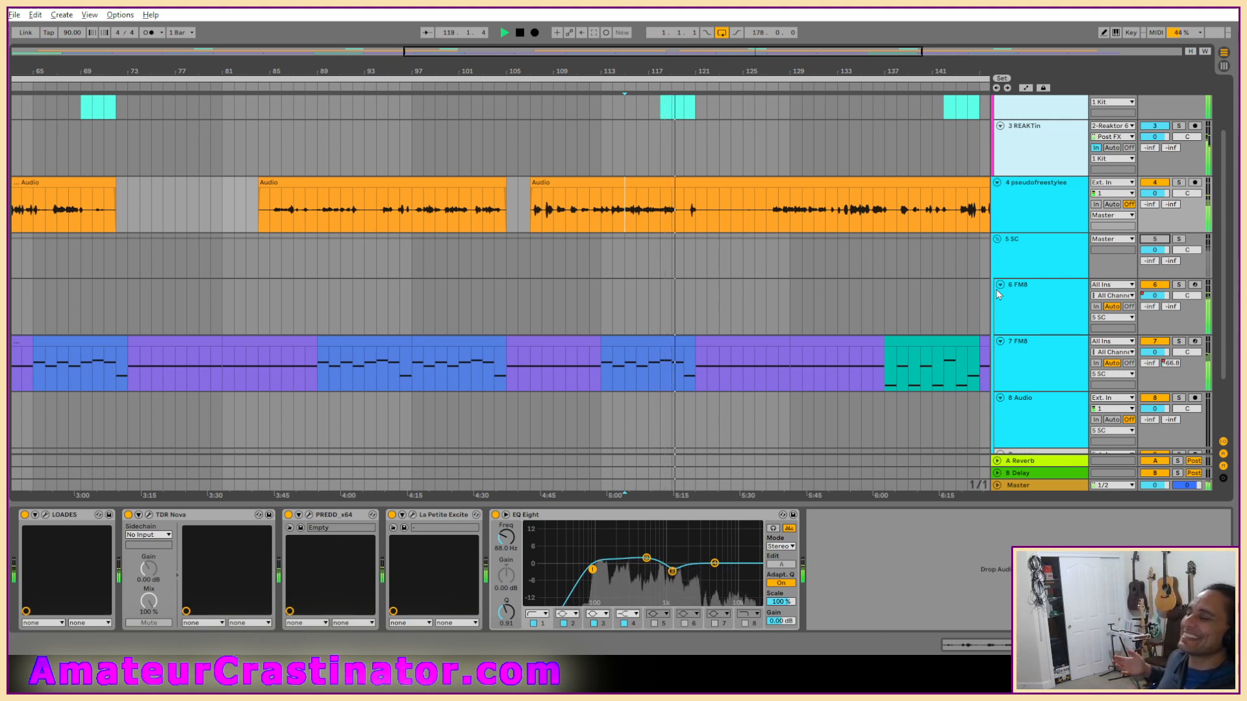
# Step: Unmute the SC group, listen to it with the pseudofreestylee vocal, and stop playback
pyautogui.click(1160, 240)
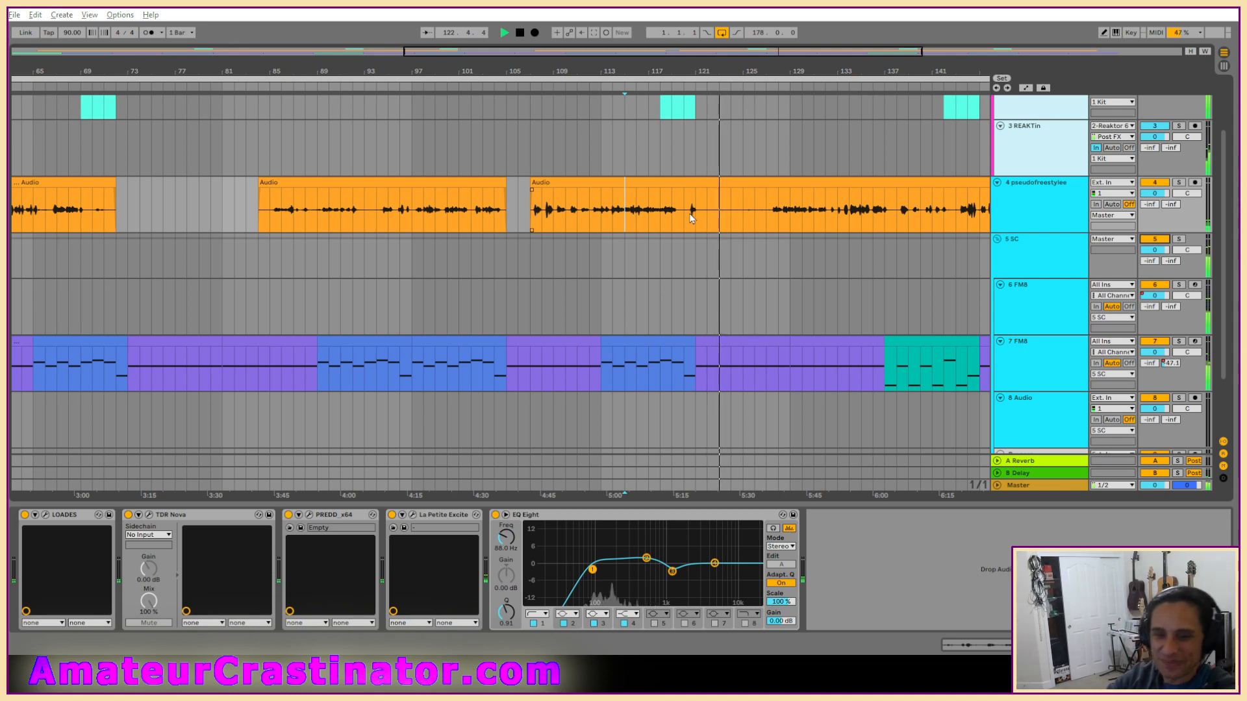
pyautogui.click(1038, 203)
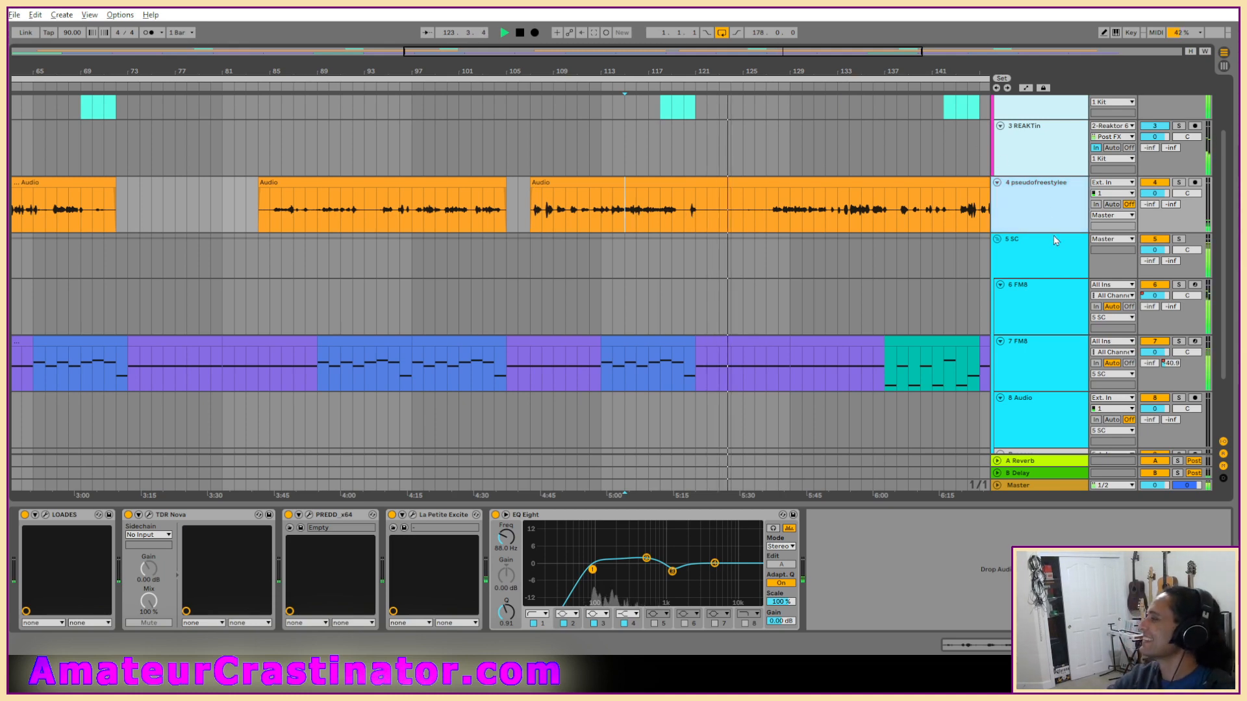
pyautogui.scroll(-4, 651, 269)
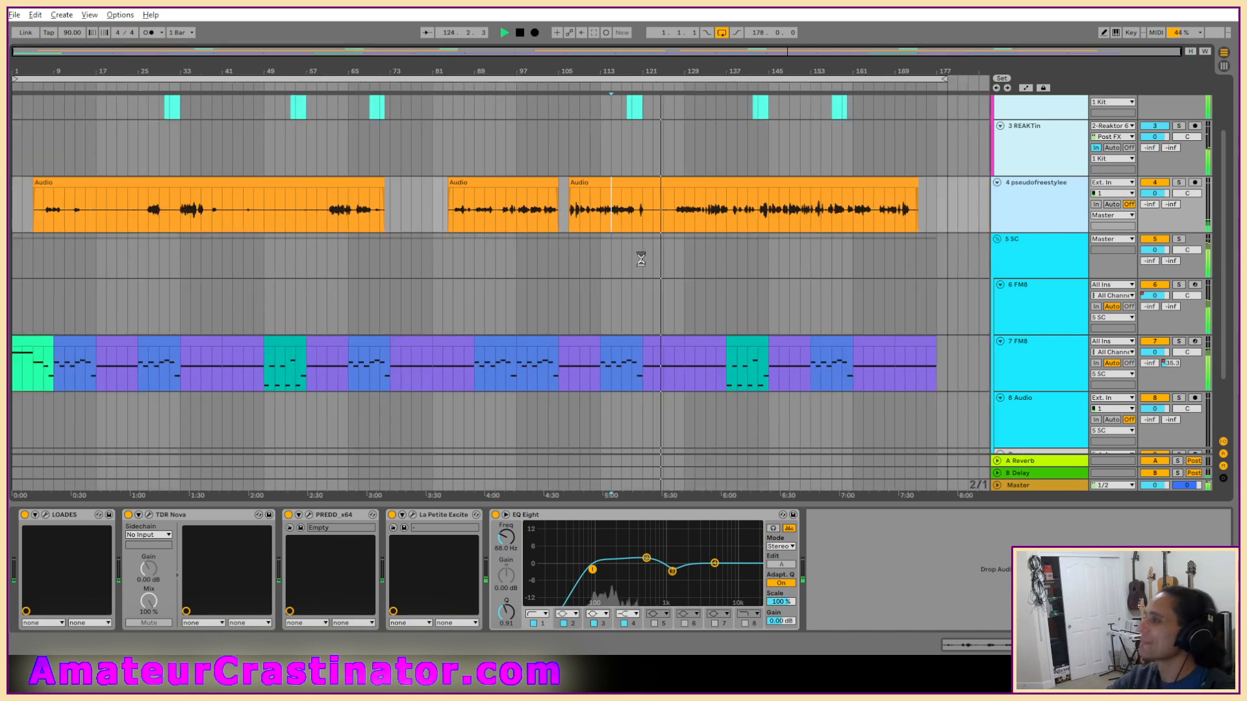
pyautogui.press('space')
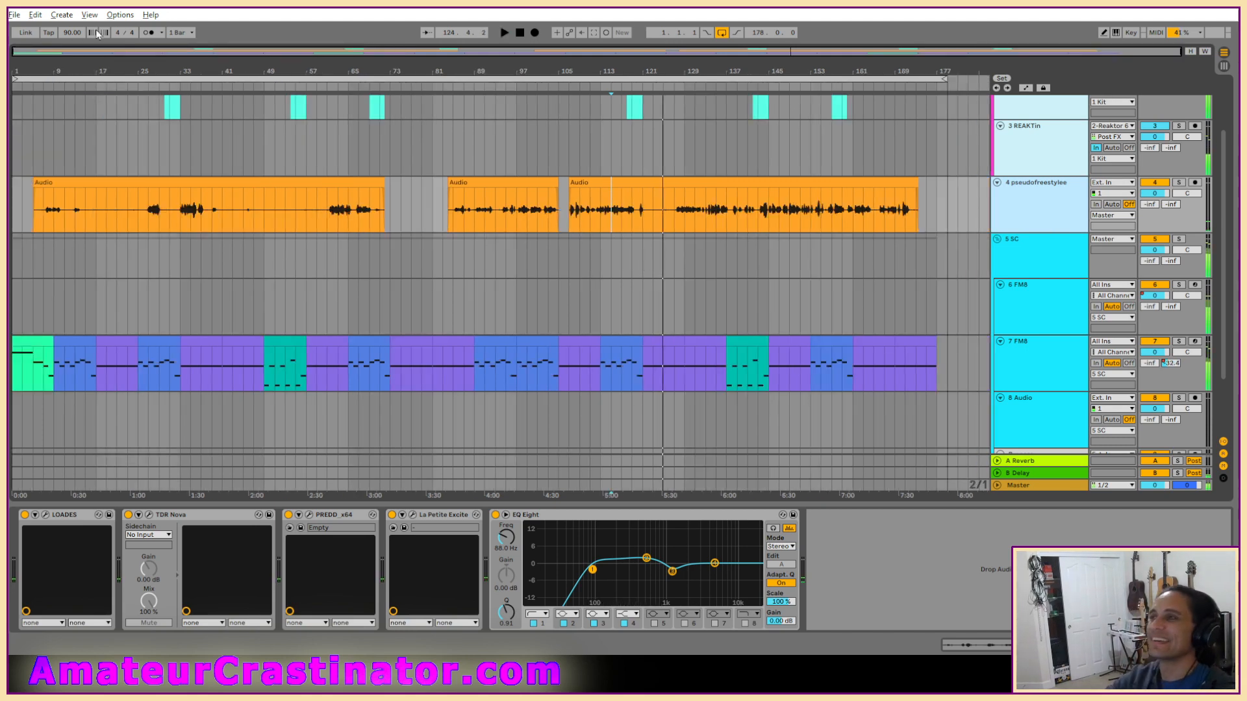
# Step: Open the Live set from the Hmmm Project folder in Live Recordings
pyautogui.click(14, 15)
pyautogui.click(40, 44)
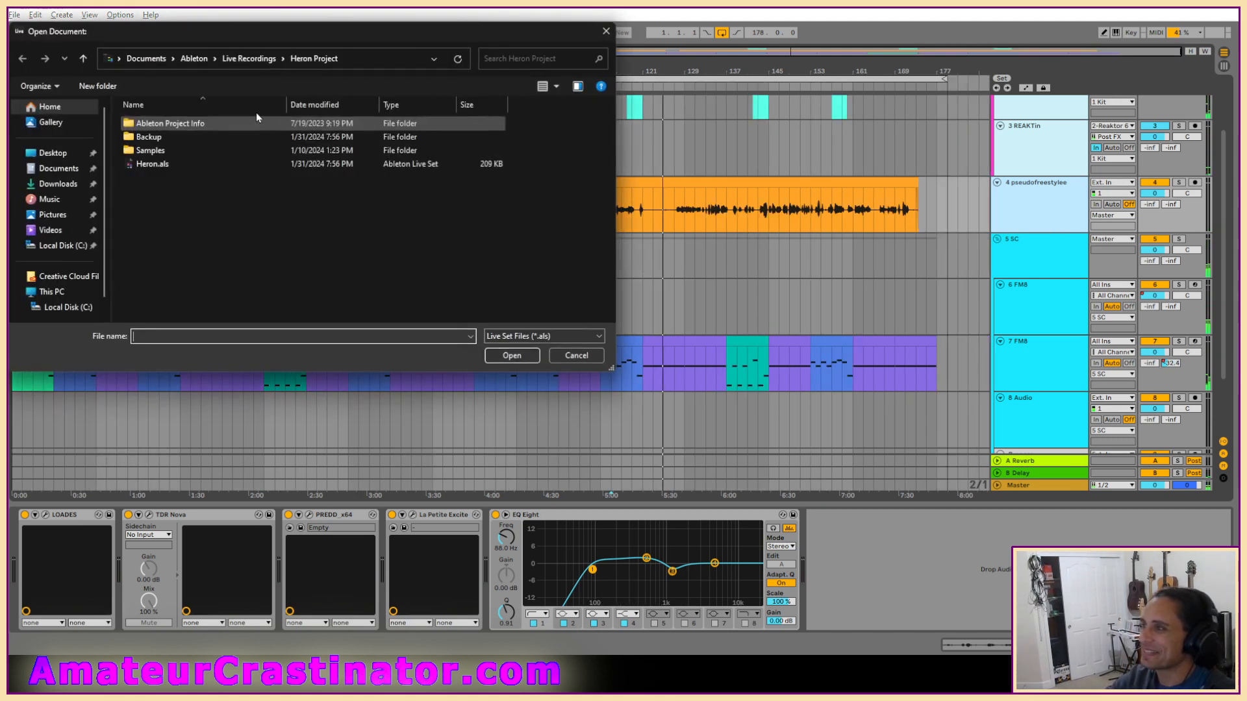
pyautogui.click(259, 58)
pyautogui.scroll(-5, 276, 306)
pyautogui.scroll(-3, 276, 305)
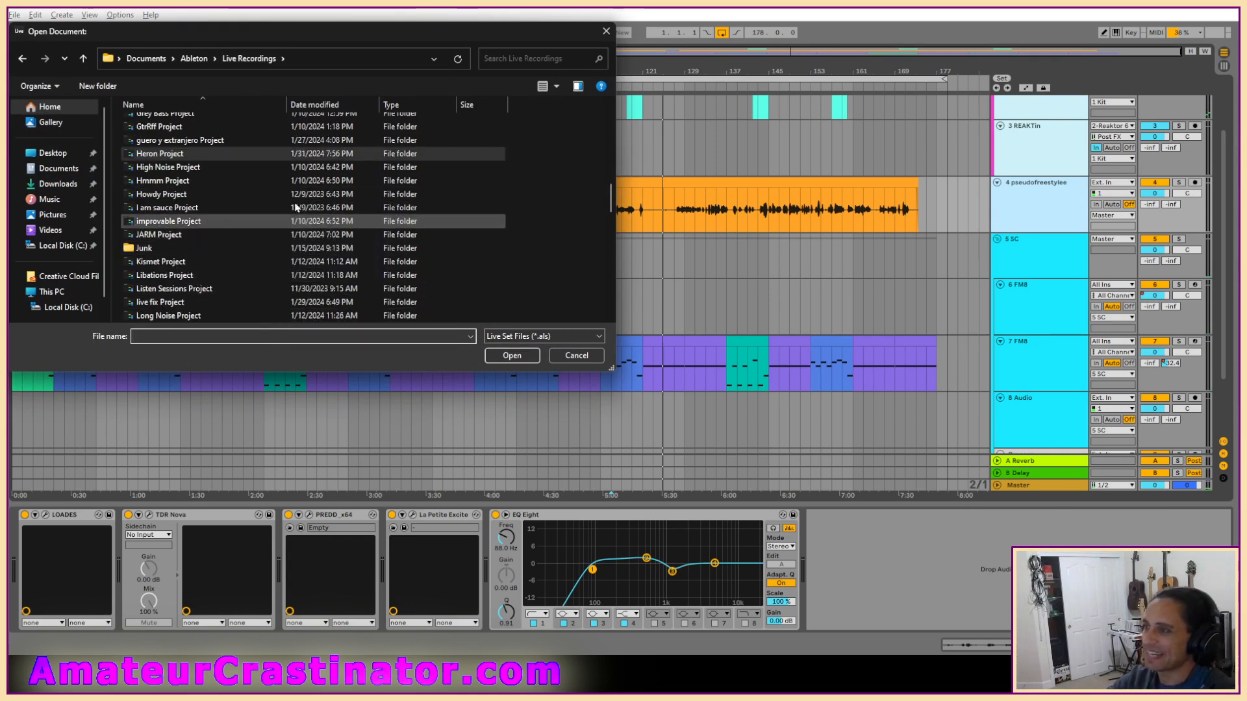
pyautogui.doubleClick(161, 181)
pyautogui.doubleClick(158, 177)
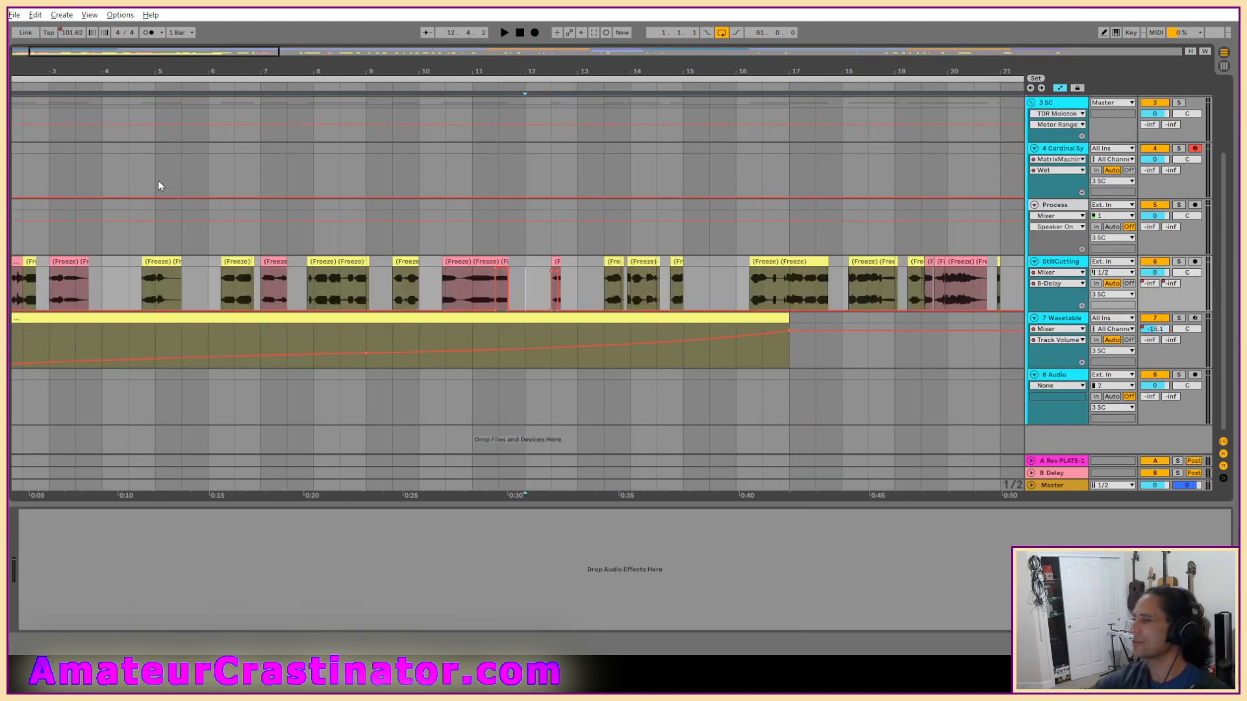
# Step: Fit the whole arrangement in view with automation hidden, and play the song from the start
pyautogui.doubleClick(566, 54)
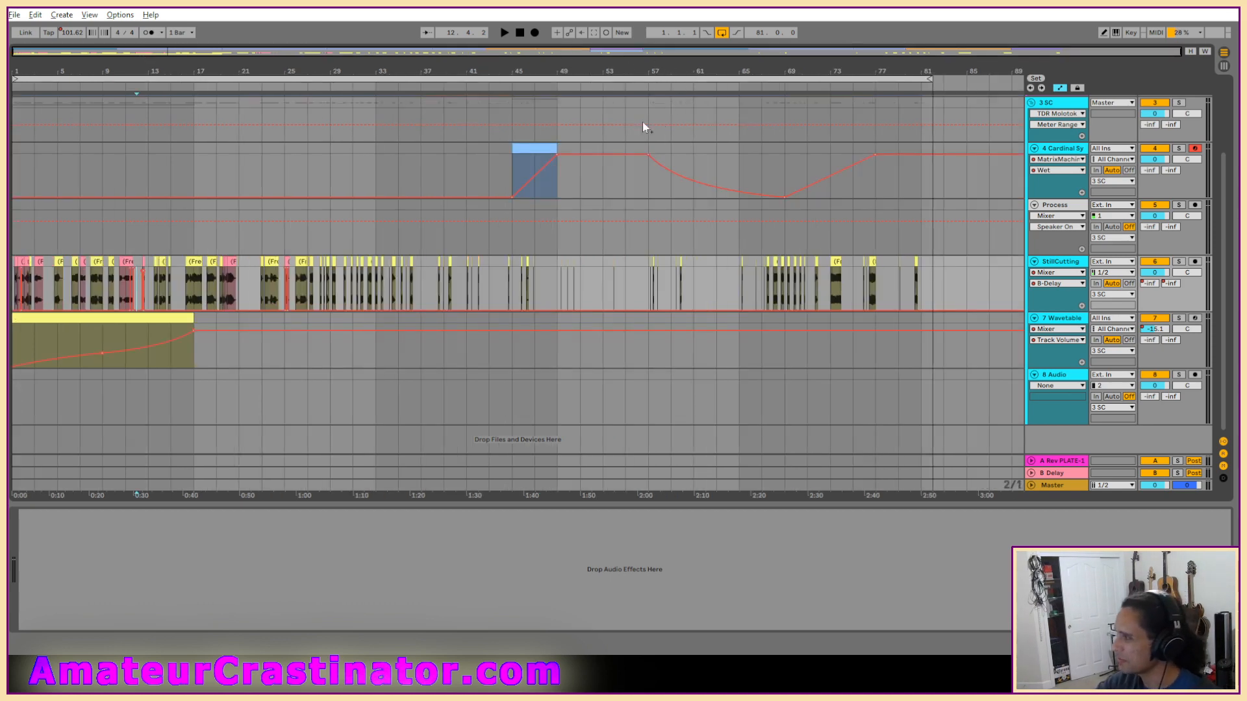
pyautogui.press('a')
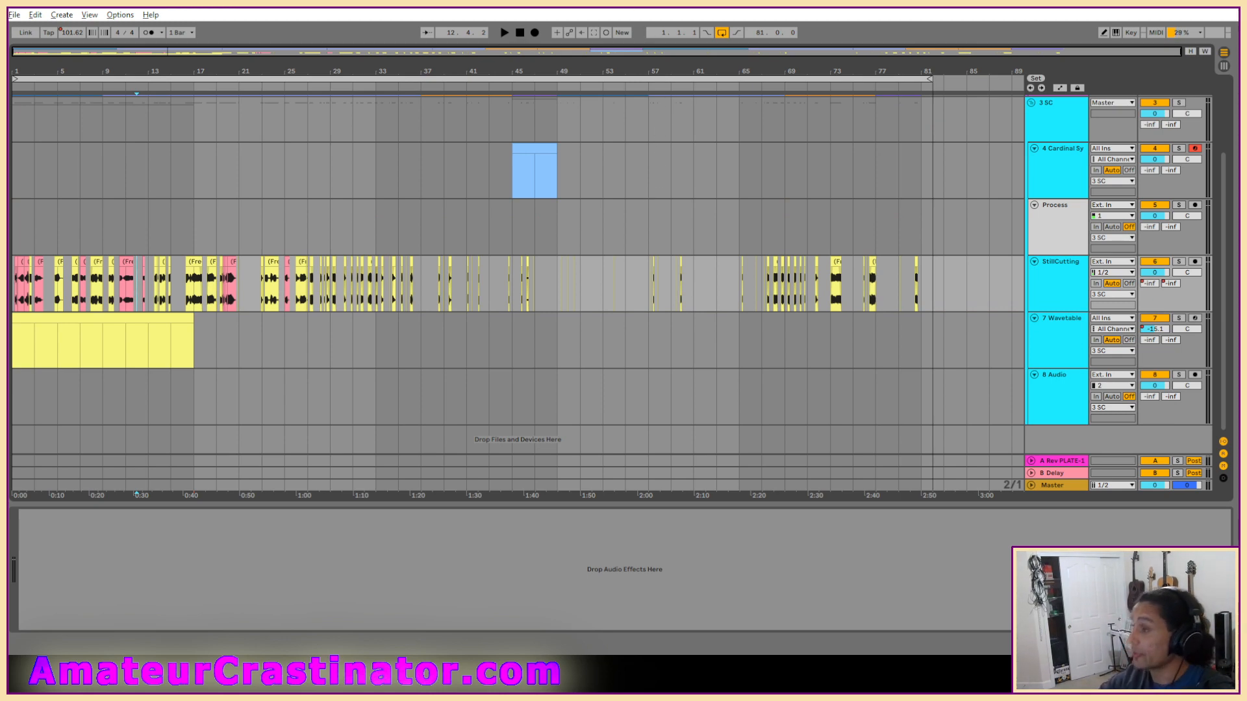
pyautogui.press('space')
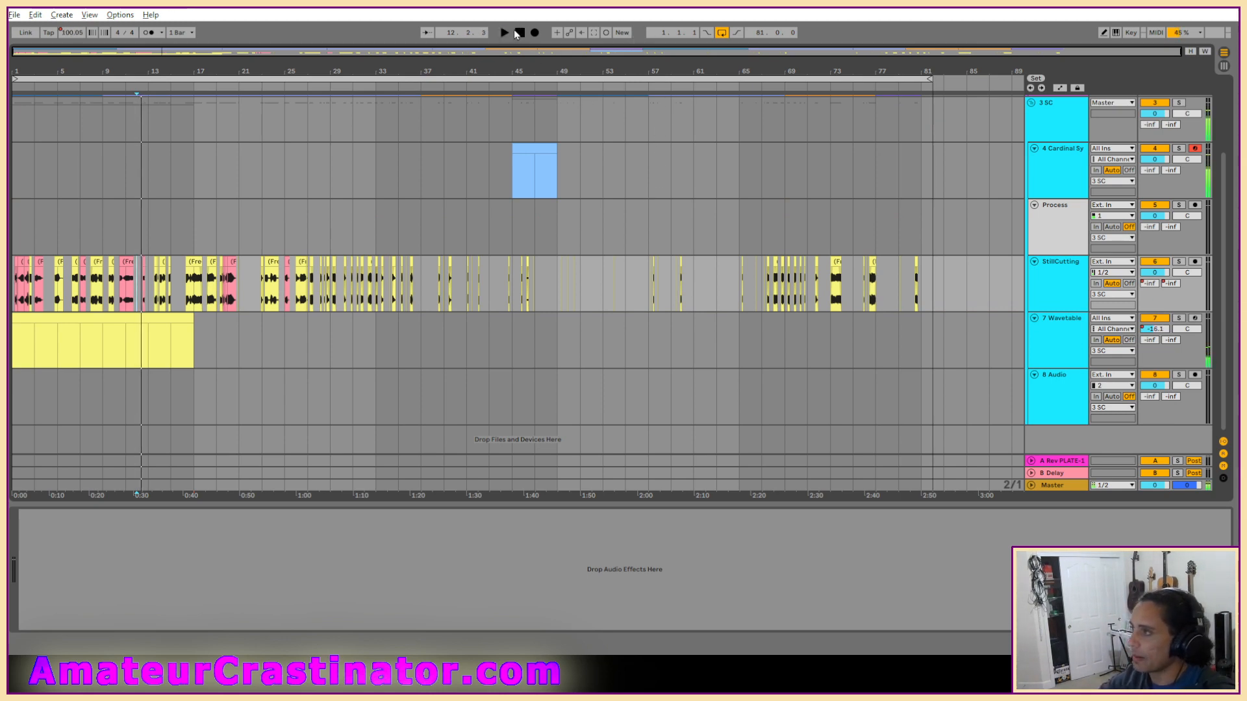
pyautogui.click(518, 33)
pyautogui.press('space')
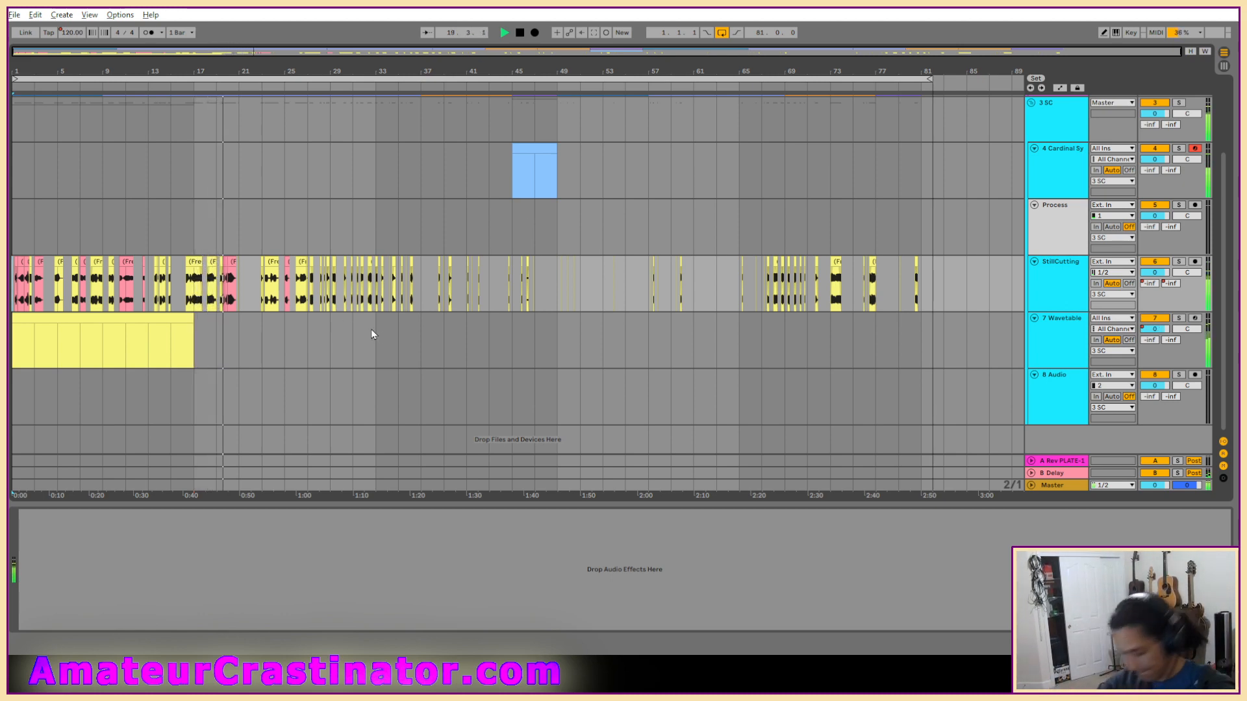
# Step: Inspect the device chain and the Cardinal Synth patch on the Cardinal track during playback, then close the synth window
pyautogui.scroll(4, 310, 317)
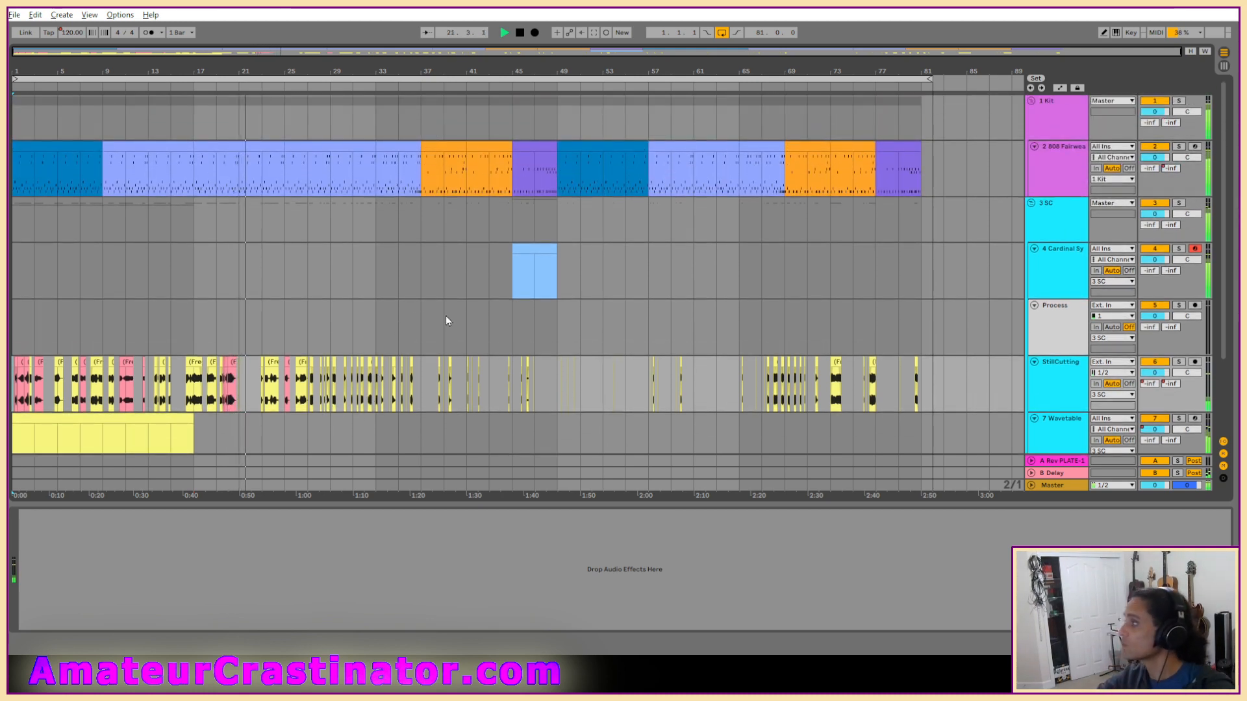
pyautogui.click(1079, 276)
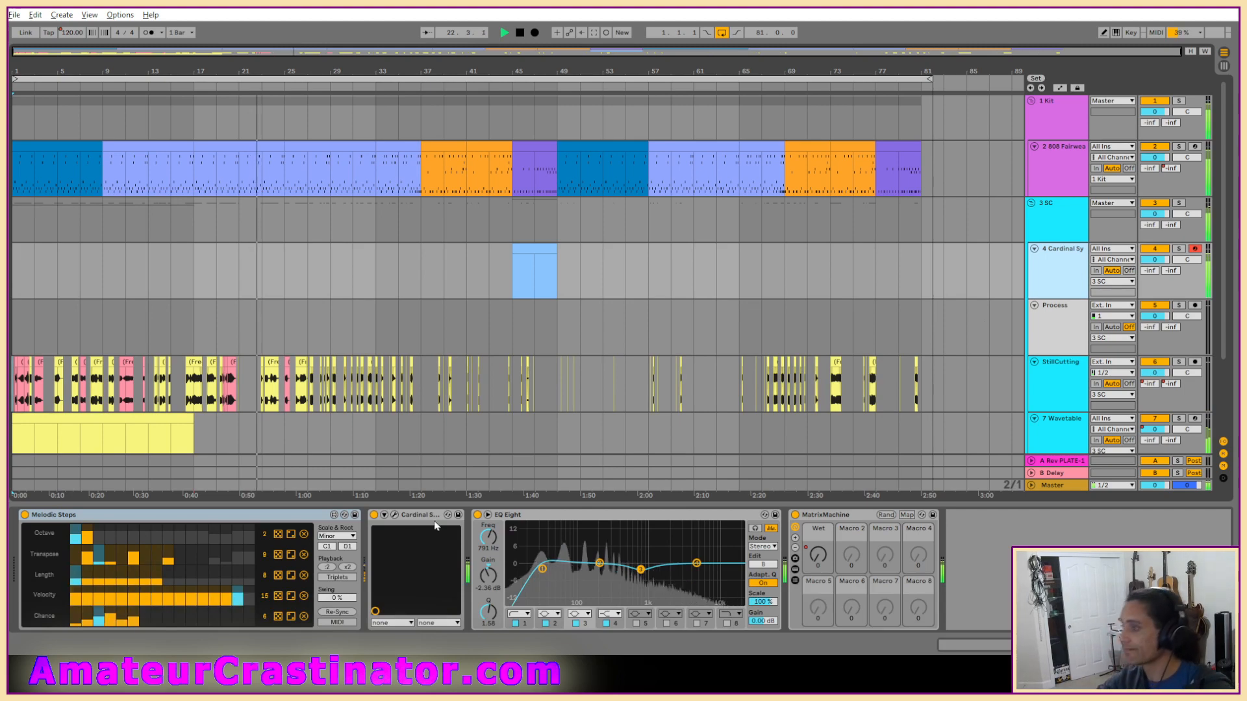
pyautogui.click(395, 515)
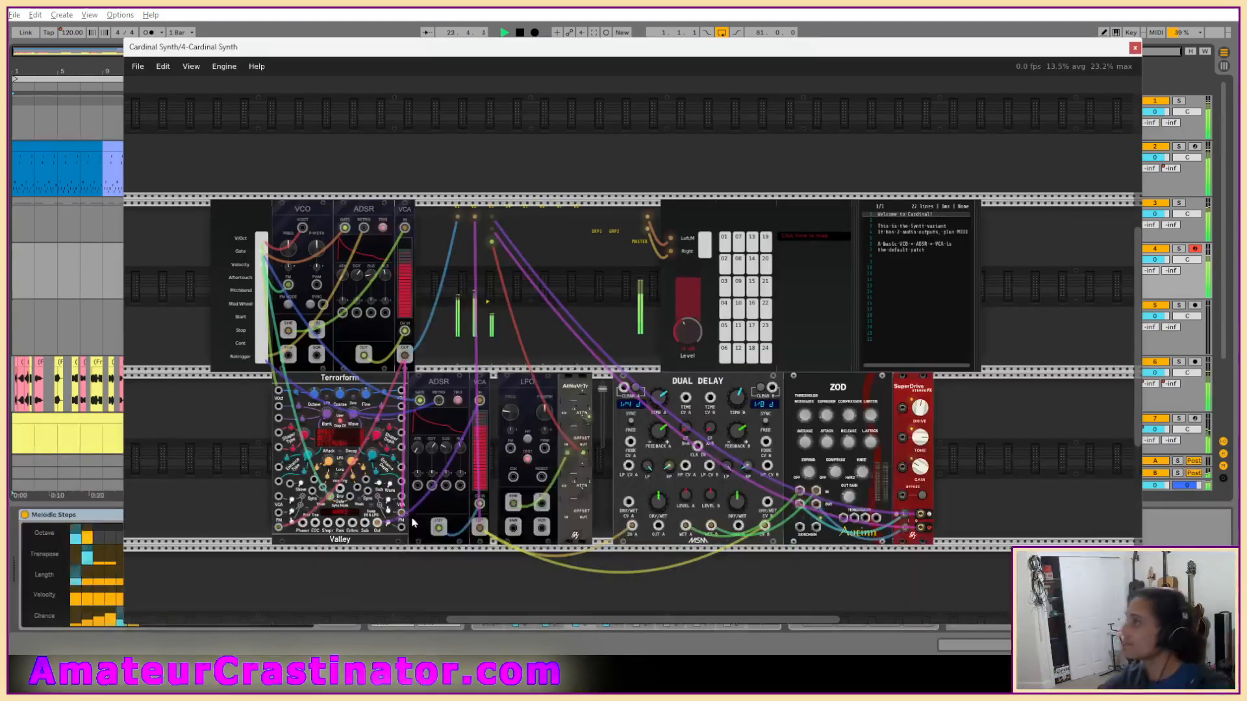
pyautogui.click(1134, 47)
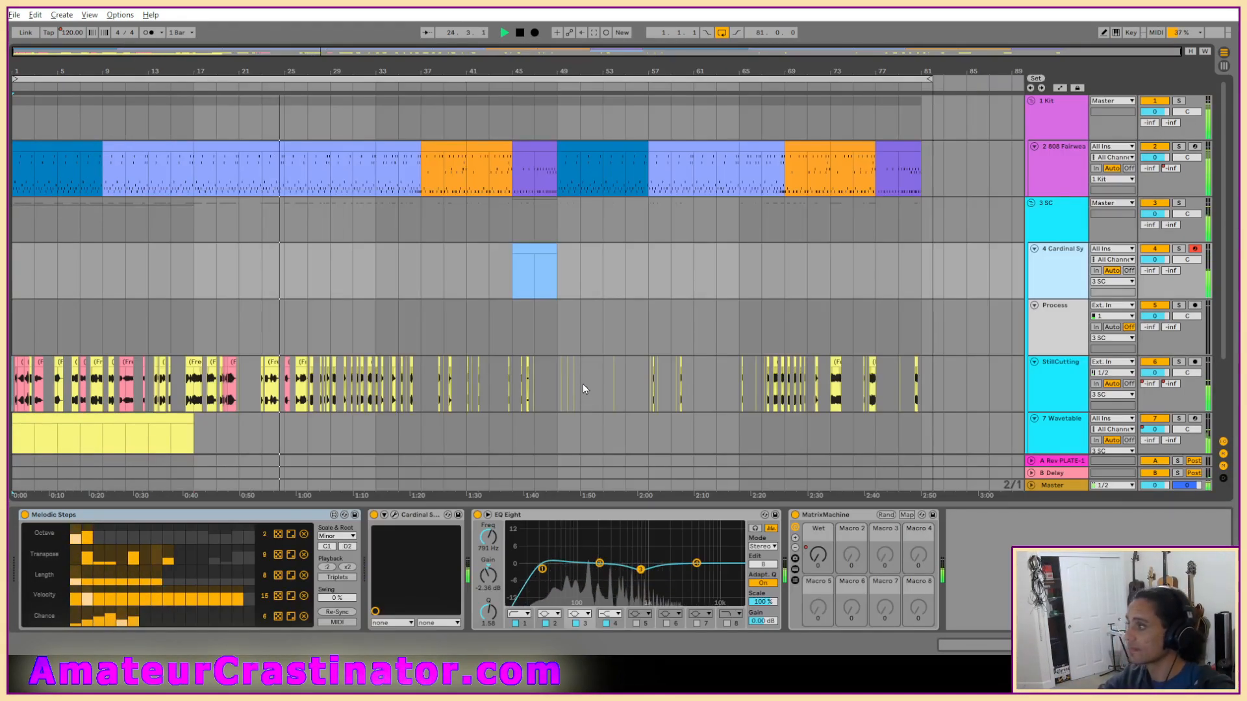
# Step: Review the arrangement's tracks while listening on to about bar 54, then stop playback
pyautogui.scroll(-3, 604, 403)
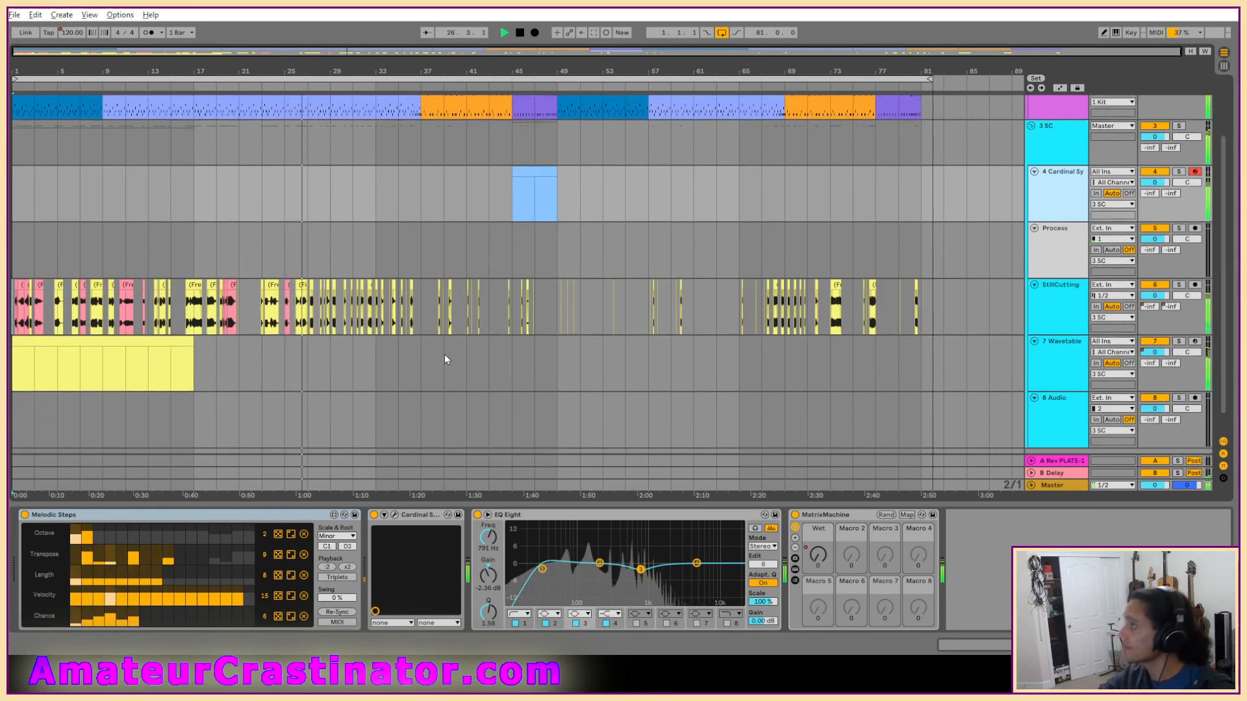
pyautogui.scroll(3, 462, 326)
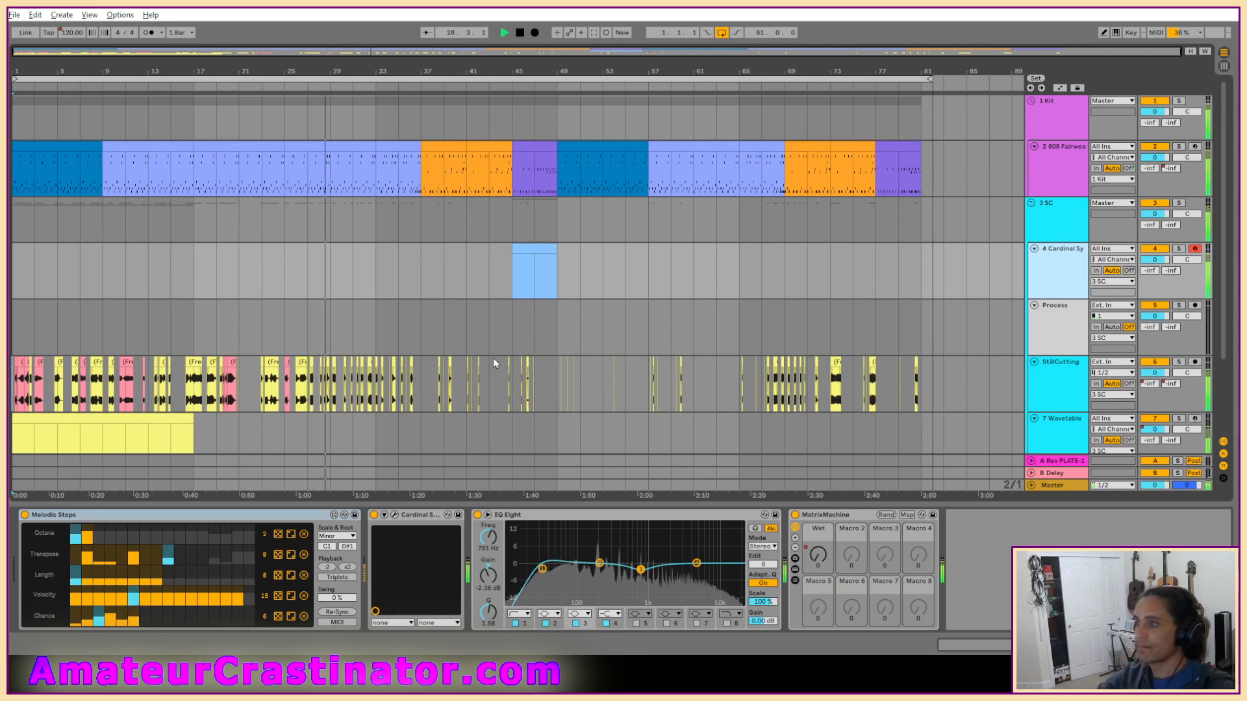
pyautogui.scroll(-2, 497, 337)
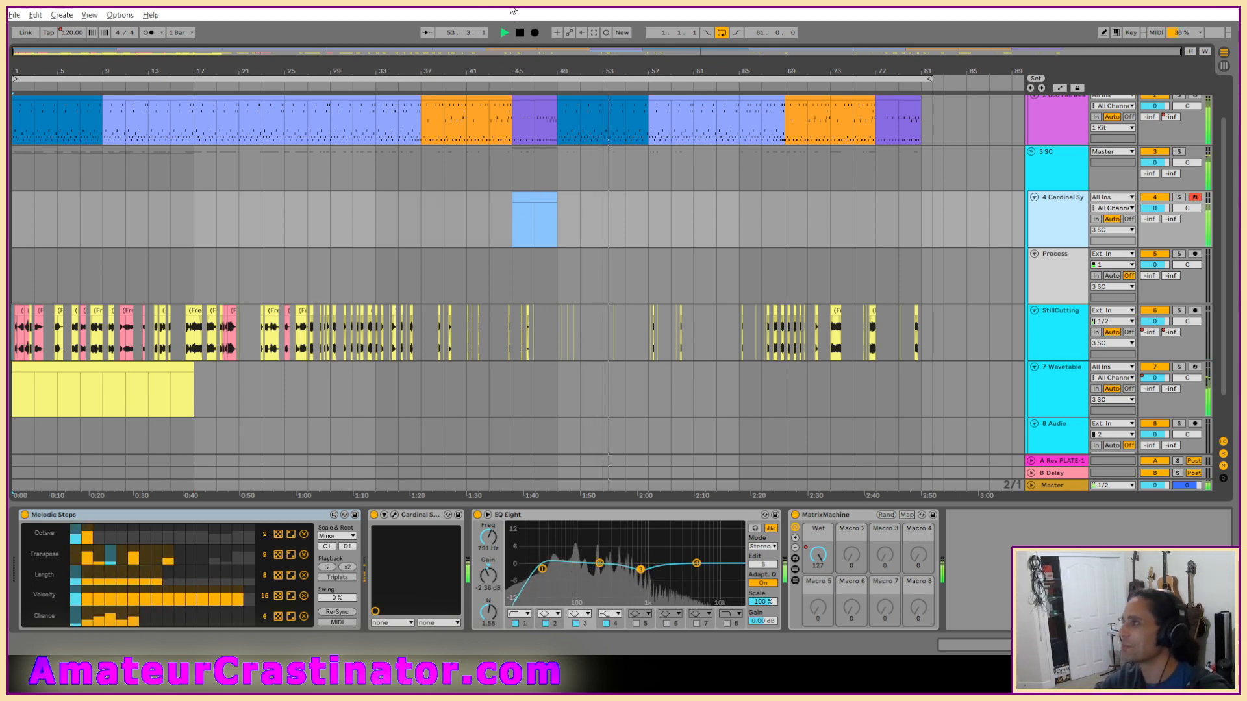
pyautogui.click(519, 33)
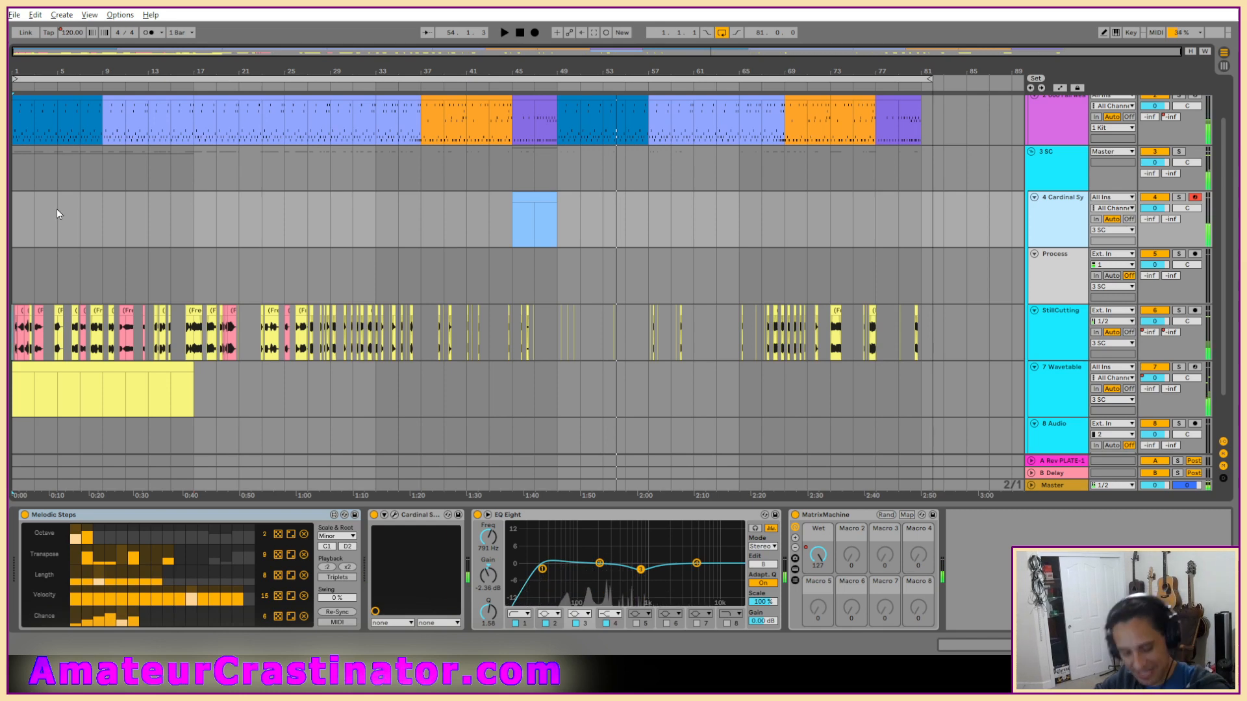